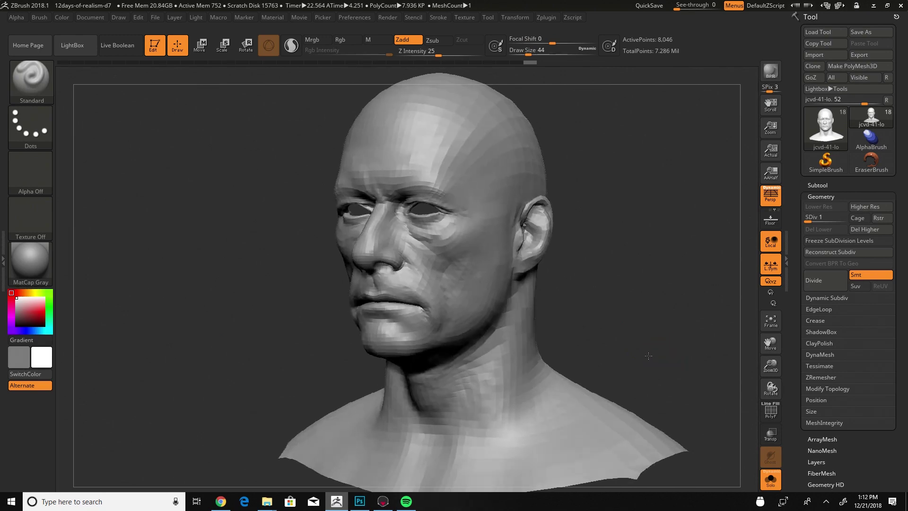
# Step: Raise the head sculpt's subdivision level to 5 and inspect the skin detail from both sides
pyautogui.moveTo(639, 355); pyautogui.dragTo(654, 375)
pyautogui.moveTo(814, 219); pyautogui.dragTo(843, 218)
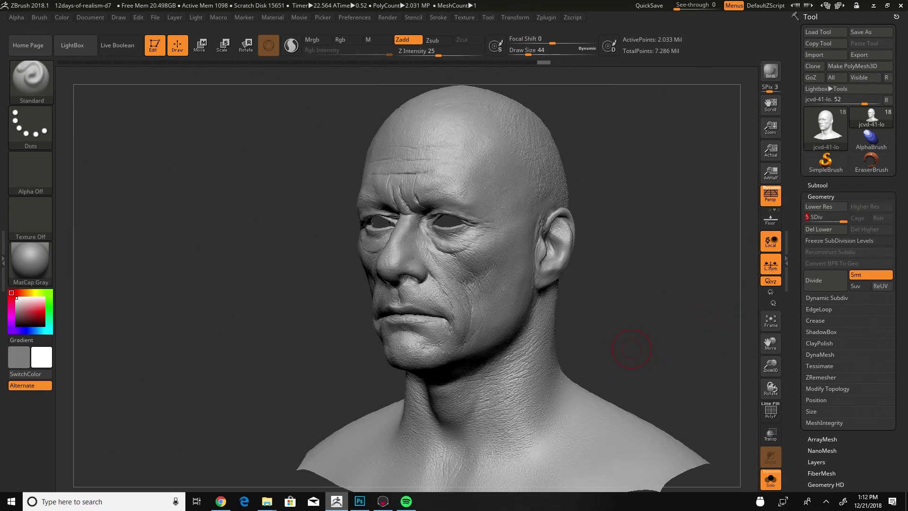
pyautogui.moveTo(631, 349); pyautogui.dragTo(663, 342)
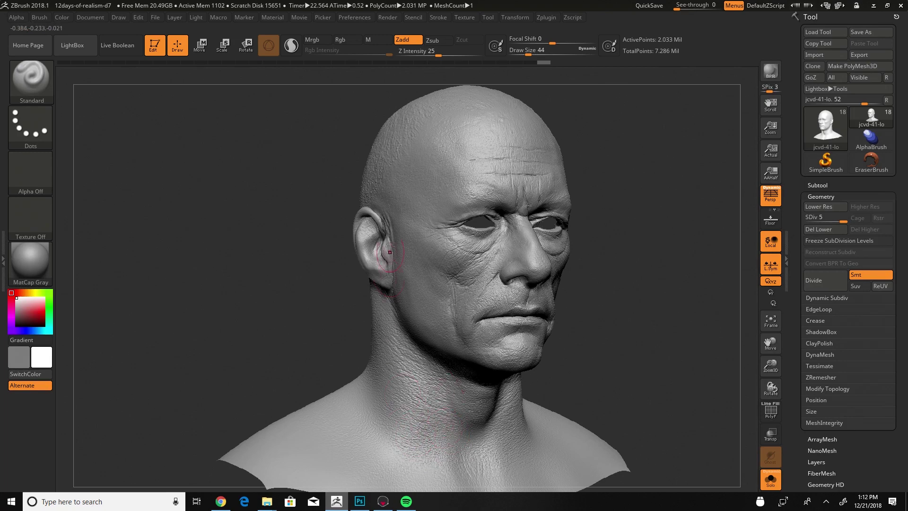
pyautogui.moveTo(620, 198); pyautogui.dragTo(592, 194)
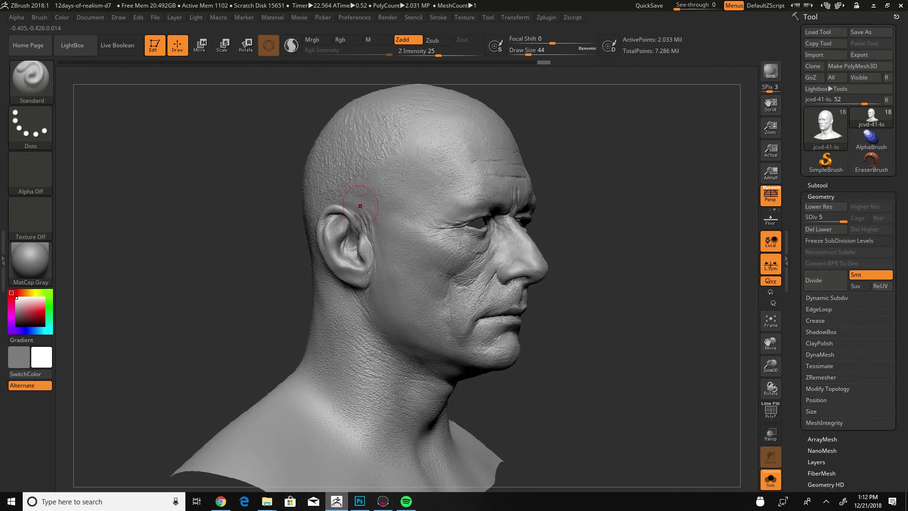
pyautogui.moveTo(641, 270); pyautogui.dragTo(620, 359)
# Step: Switch to Photoshop, bring up jcvd-skin.psd and collapse the hair layer group to reach the lower layers
pyautogui.click(359, 502)
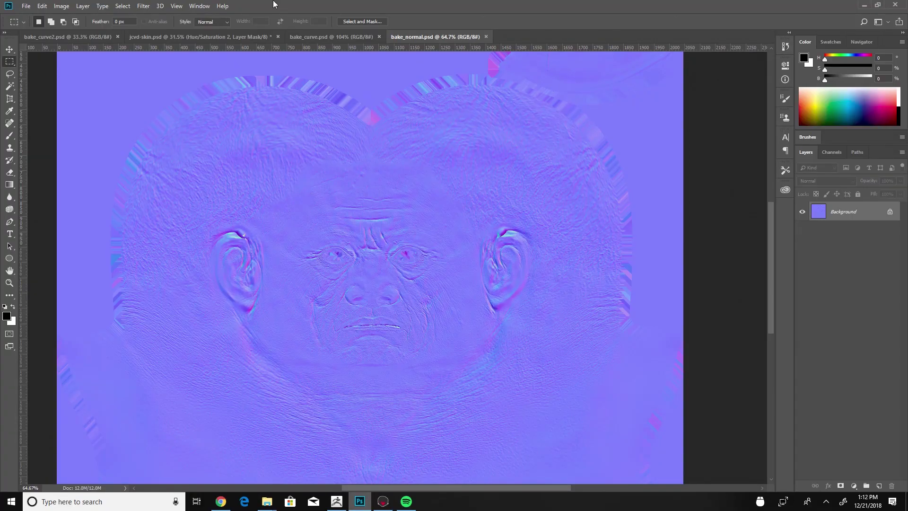
pyautogui.click(186, 38)
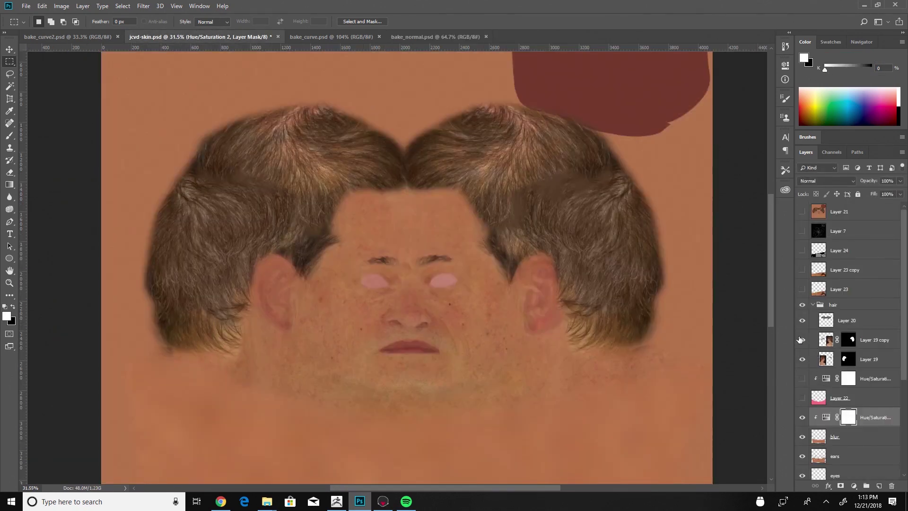
pyautogui.click(812, 305)
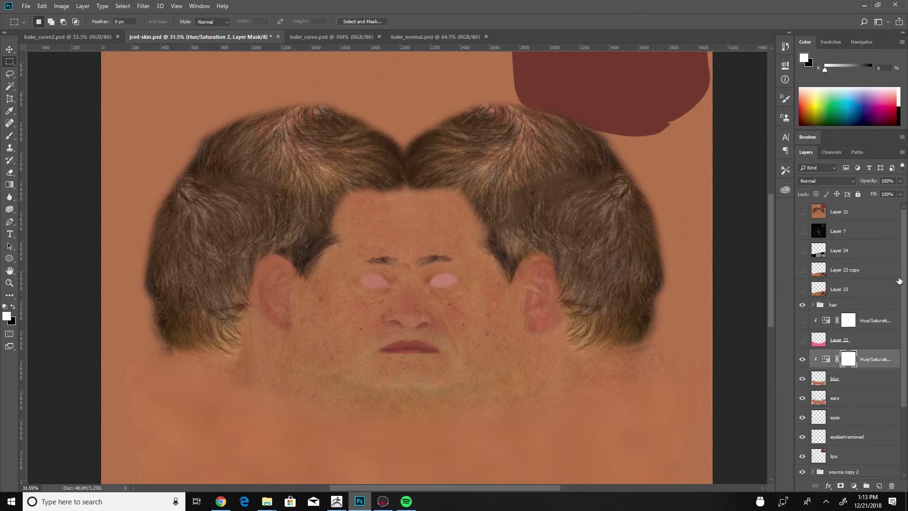
pyautogui.moveTo(903, 278); pyautogui.dragTo(906, 370)
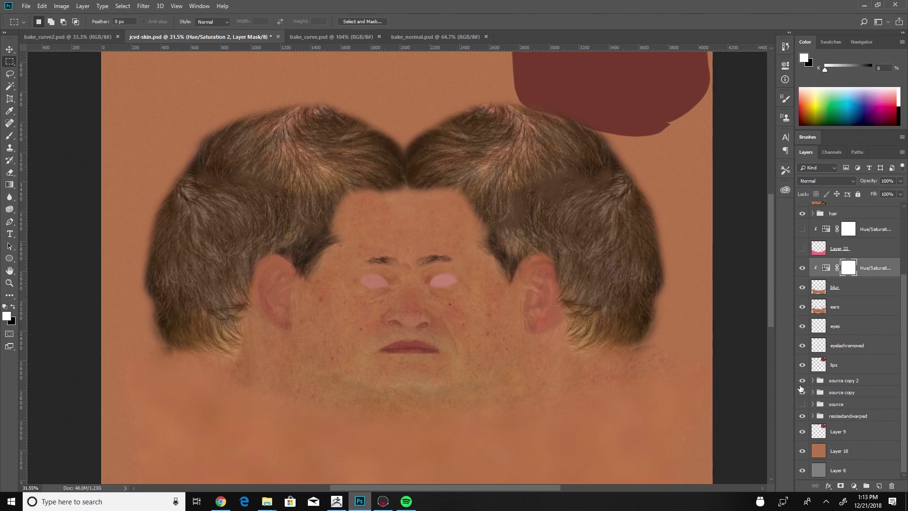
# Step: Hide the source copy 2 and source copy groups, toggling the resizedandwarped group off and on to compare the face texture
pyautogui.click(803, 404)
pyautogui.click(803, 393)
pyautogui.click(803, 381)
pyautogui.click(803, 381)
pyautogui.click(803, 394)
pyautogui.click(802, 381)
pyautogui.click(802, 393)
pyautogui.click(803, 416)
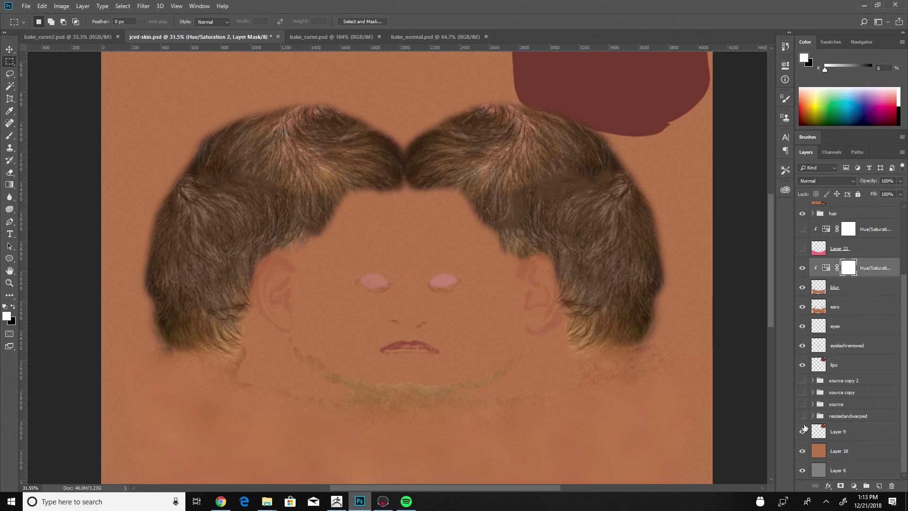
pyautogui.click(802, 417)
# Step: Show Layer 5 inside the resizedandwarped group and hide Layer 18 and the blur and ears layers
pyautogui.click(813, 415)
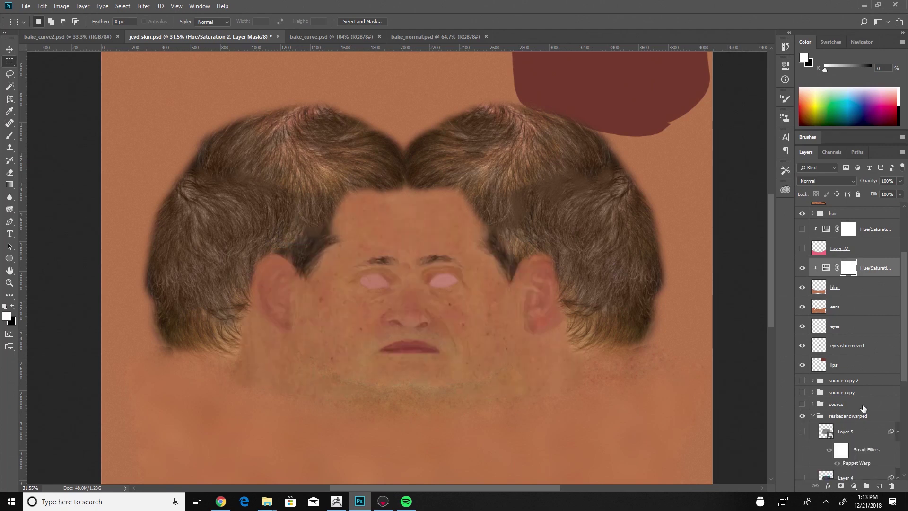
pyautogui.click(802, 432)
pyautogui.scroll(-5, 904, 344)
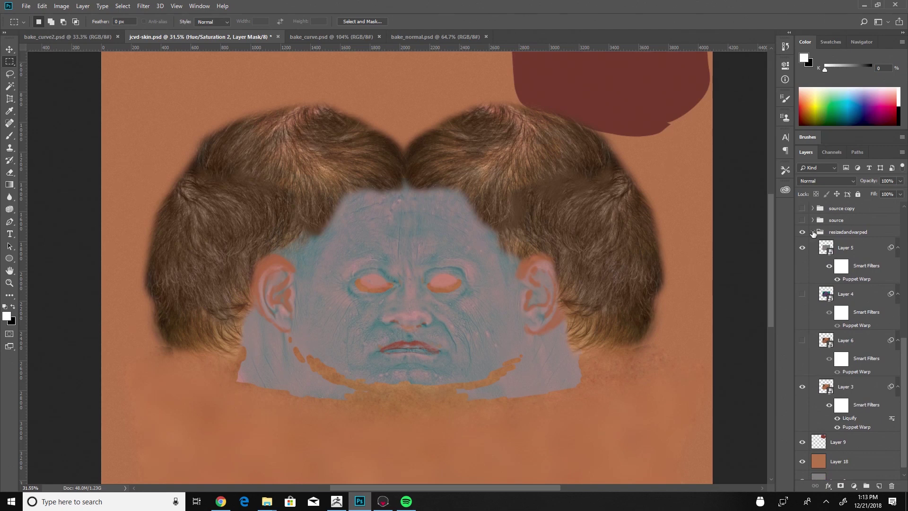
pyautogui.click(813, 232)
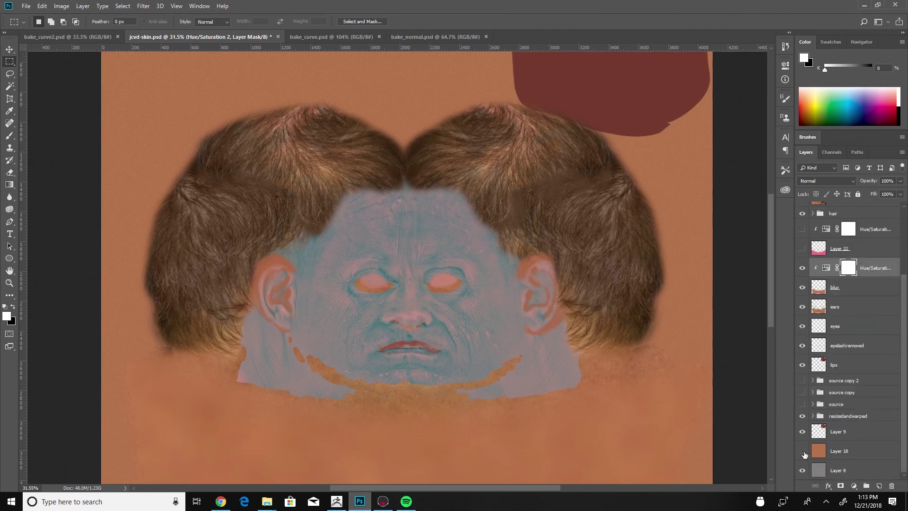
pyautogui.click(802, 288)
pyautogui.click(803, 307)
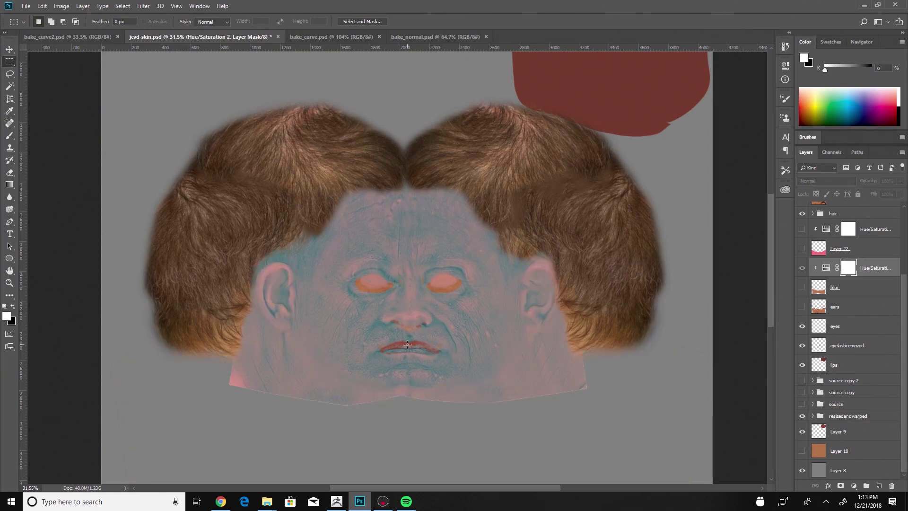
# Step: Switch to ZBrush, make the other jcvd-41-lo tool with 3 subtools active and inspect its face and neck
pyautogui.click(337, 502)
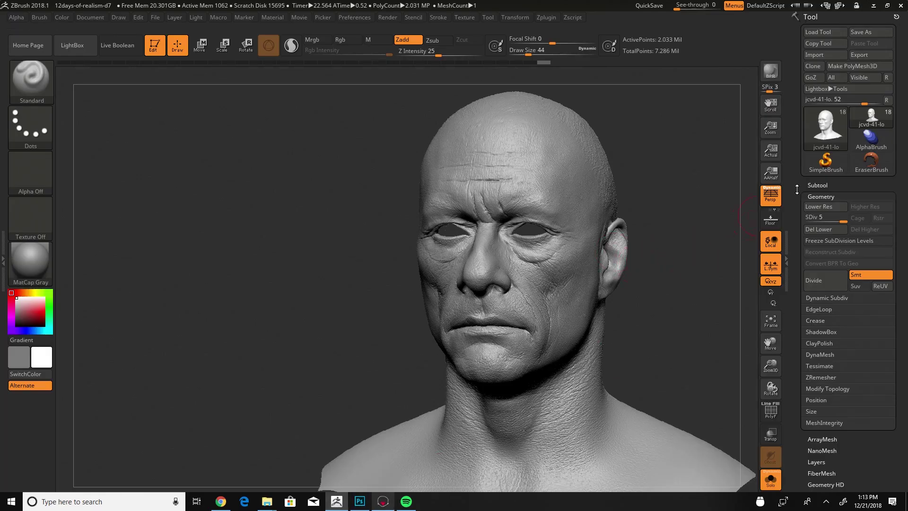
pyautogui.click(826, 125)
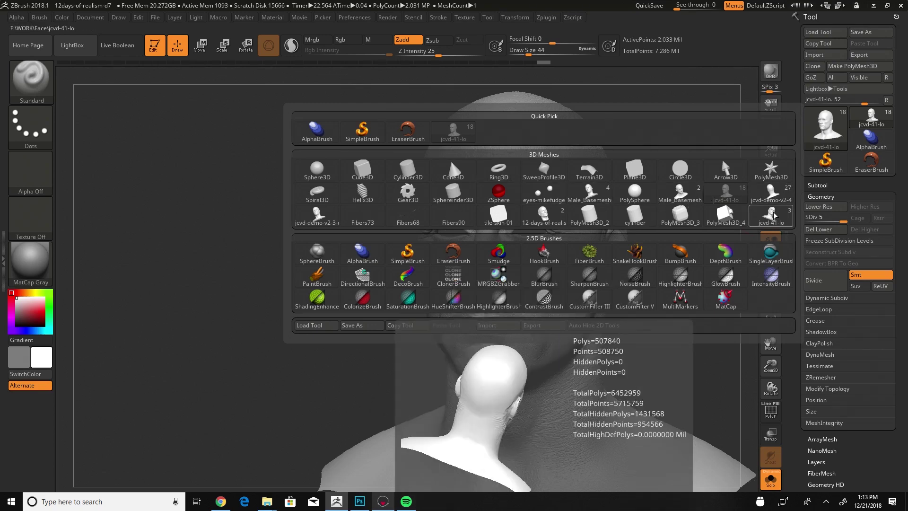
pyautogui.click(774, 215)
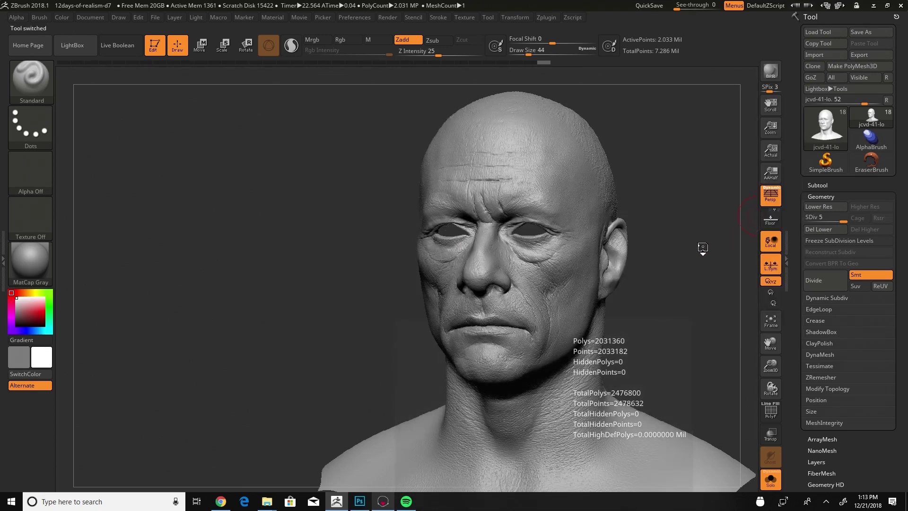
pyautogui.click(821, 219)
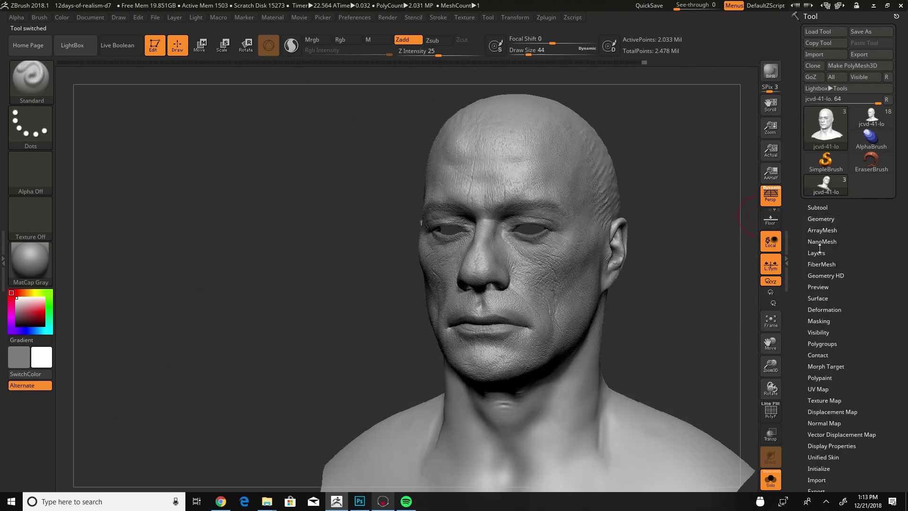
pyautogui.moveTo(674, 304)
pyautogui.mouseDown()
pyautogui.moveTo(657, 310)
pyautogui.moveTo(676, 319)
pyautogui.mouseUp()
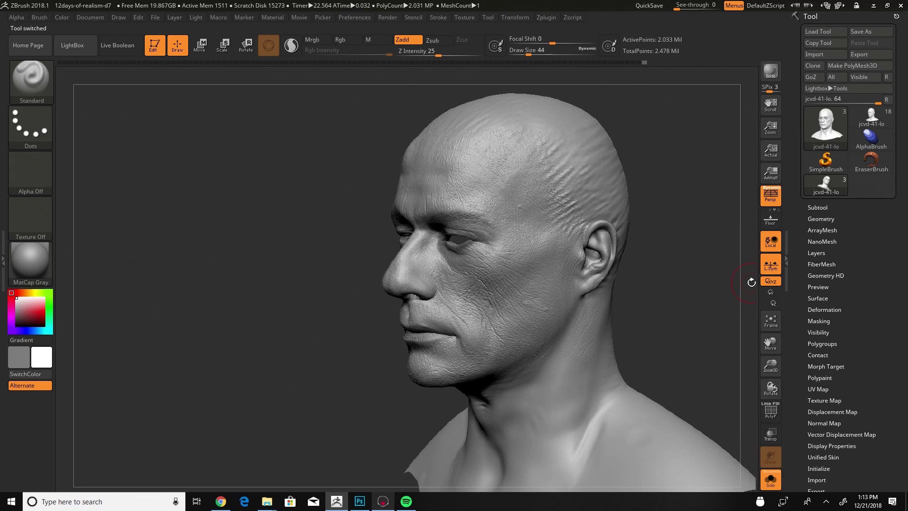
pyautogui.moveTo(679, 351); pyautogui.dragTo(690, 342)
# Step: Paint mask patches on the neck, throat and nape to point out those areas, and clear the mask
pyautogui.keyDown('ctrl'); pyautogui.moveTo(577, 373); pyautogui.dragTo(567, 405); pyautogui.keyUp('ctrl')
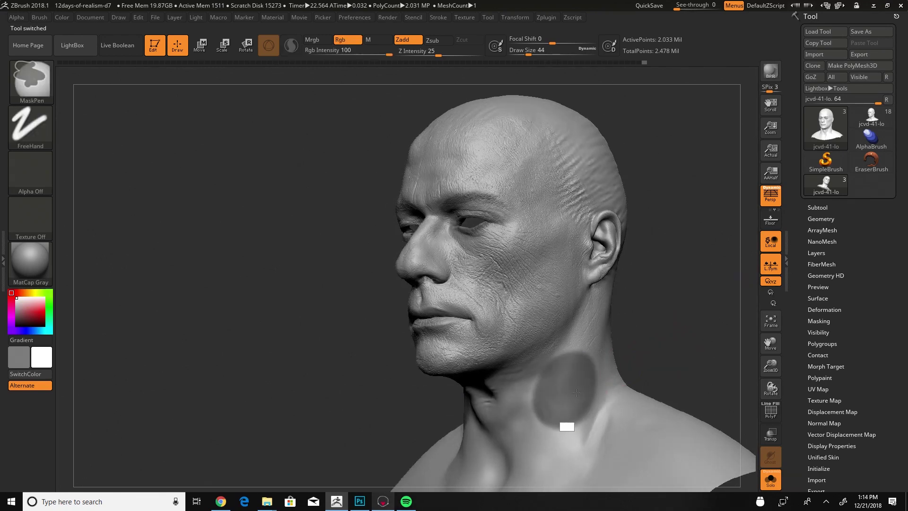
pyautogui.keyDown('ctrl'); pyautogui.moveTo(602, 434); pyautogui.dragTo(604, 438); pyautogui.keyUp('ctrl')
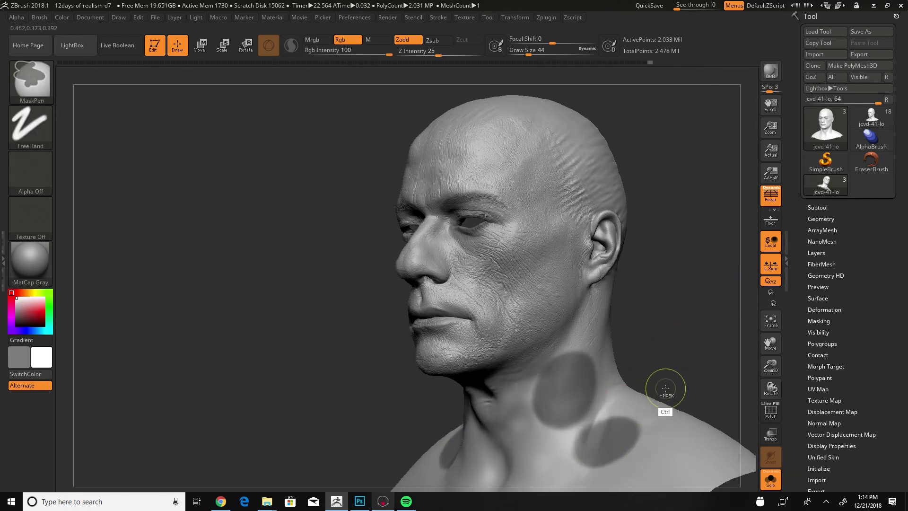
pyautogui.moveTo(674, 348); pyautogui.dragTo(731, 353)
pyautogui.moveTo(539, 440)
pyautogui.keyDown('ctrl'); pyautogui.mouseDown()
pyautogui.moveTo(539, 458)
pyautogui.moveTo(535, 445)
pyautogui.mouseUp(); pyautogui.keyUp('ctrl')
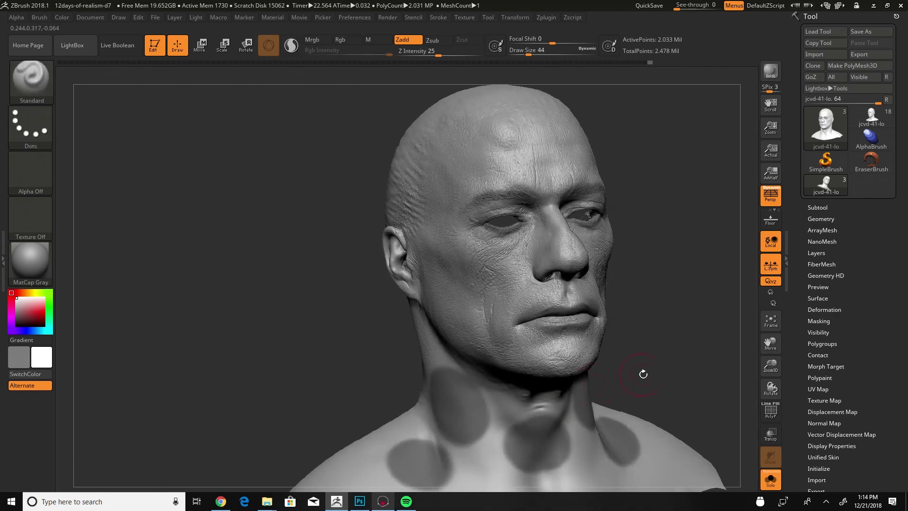
pyautogui.moveTo(643, 374); pyautogui.dragTo(683, 371)
pyautogui.moveTo(440, 411)
pyautogui.keyDown('ctrl'); pyautogui.mouseDown()
pyautogui.moveTo(422, 425)
pyautogui.moveTo(409, 405)
pyautogui.mouseUp(); pyautogui.keyUp('ctrl')
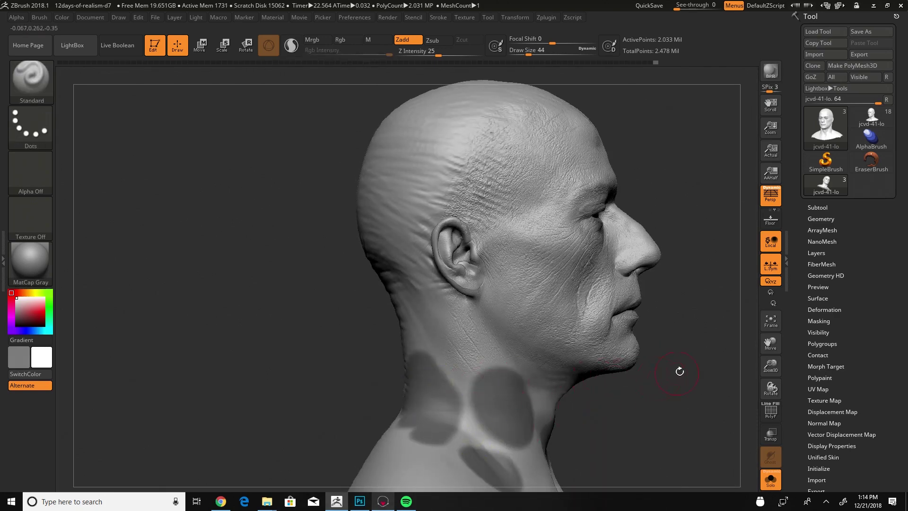
pyautogui.moveTo(679, 371)
pyautogui.keyDown('ctrl'); pyautogui.mouseDown()
pyautogui.moveTo(679, 388)
pyautogui.moveTo(676, 377)
pyautogui.moveTo(653, 374)
pyautogui.moveTo(560, 406)
pyautogui.mouseUp(); pyautogui.keyUp('ctrl')
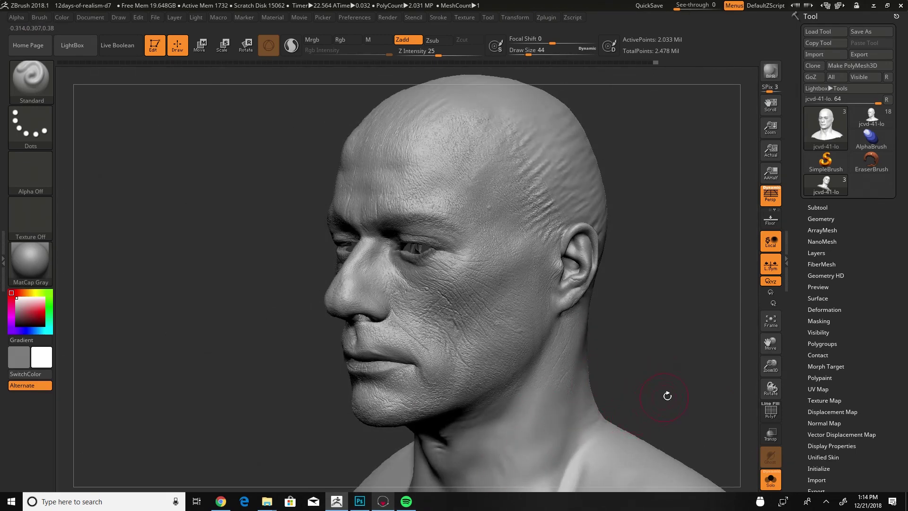
# Step: Return to the jcvd-41-lo tool with 18 subtools and view the head and neck from the side
pyautogui.click(870, 118)
pyautogui.moveTo(669, 361); pyautogui.dragTo(677, 359)
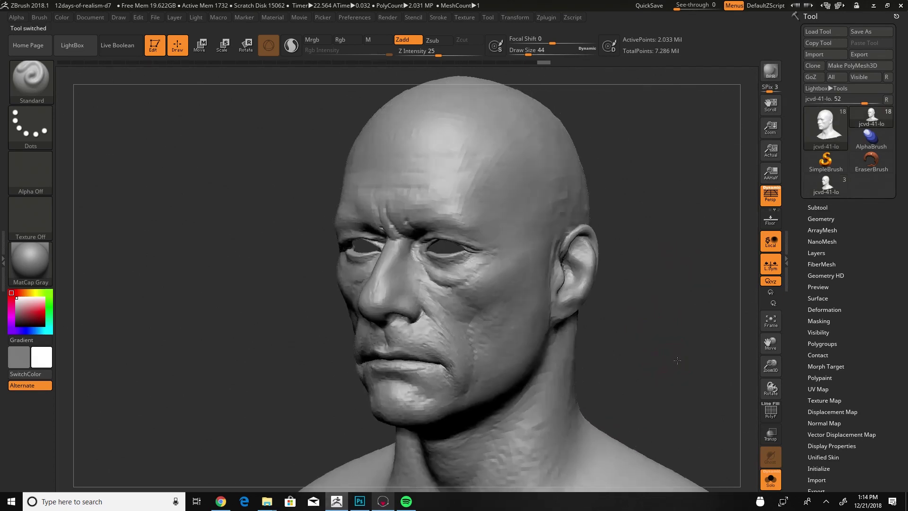
pyautogui.keyDown('alt'); pyautogui.moveTo(671, 401); pyautogui.dragTo(665, 378); pyautogui.keyUp('alt')
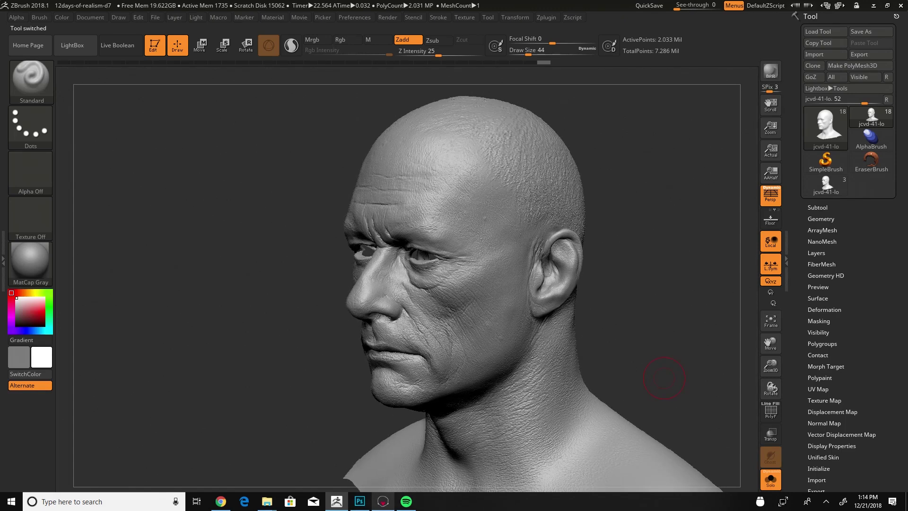
# Step: Review the layered skin texture in Photoshop and the rendered head in Marmoset Toolbag, and return to ZBrush
pyautogui.hotkey('alt', 'Tab')
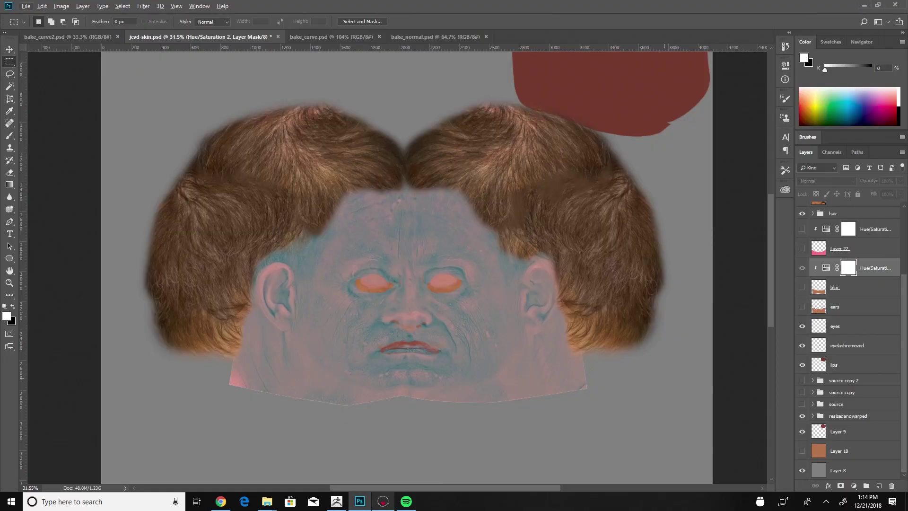
pyautogui.hotkey('alt', 'Tab')
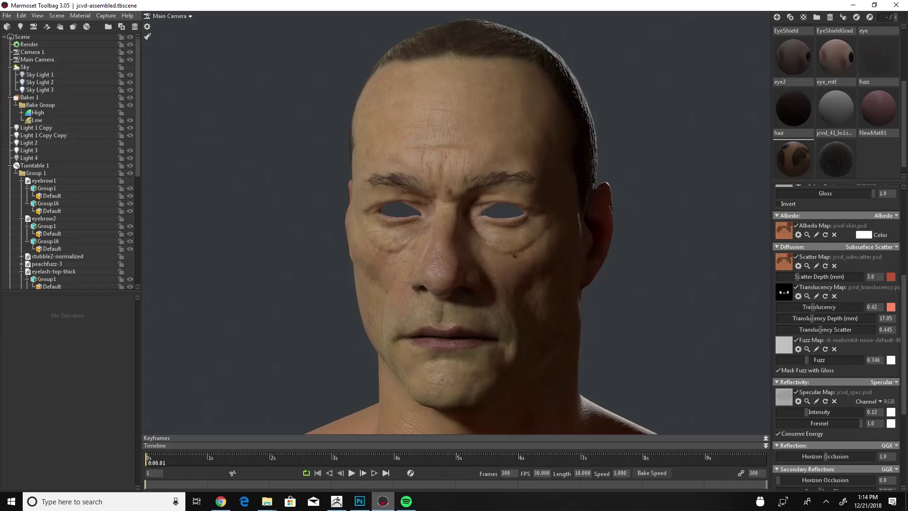
pyautogui.hotkey('alt', 'Tab')
pyautogui.press('Tab')
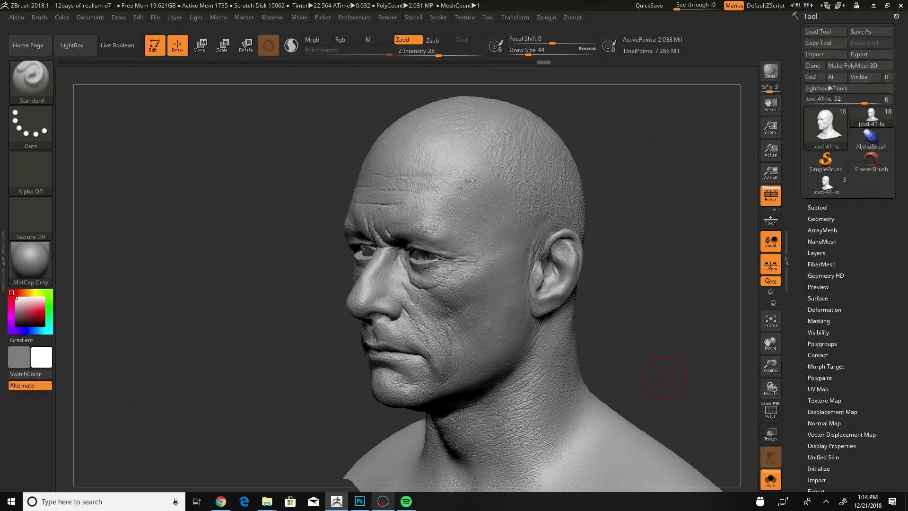
# Step: Export the high-resolution head mesh as an OBJ, replacing the existing mentorship-hi.OBJ in the jcvd folder
pyautogui.moveTo(660, 293); pyautogui.dragTo(658, 296)
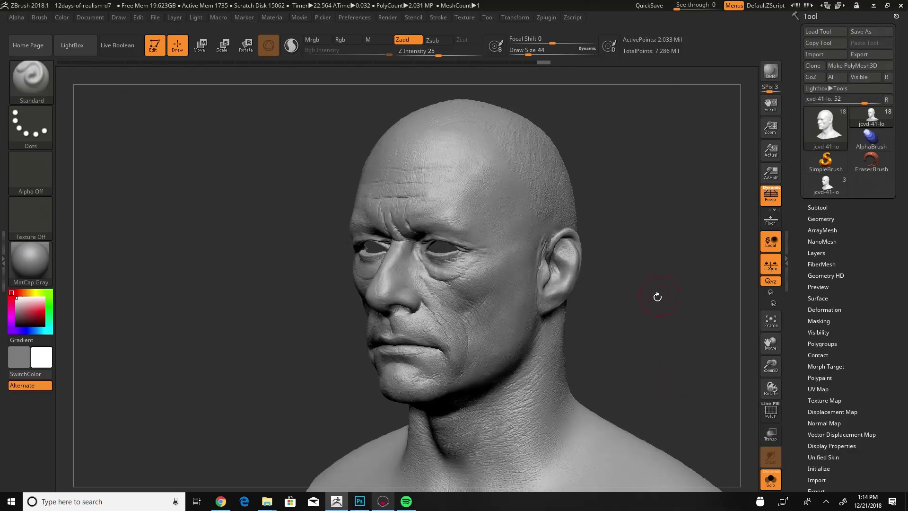
pyautogui.click(819, 219)
pyautogui.click(823, 220)
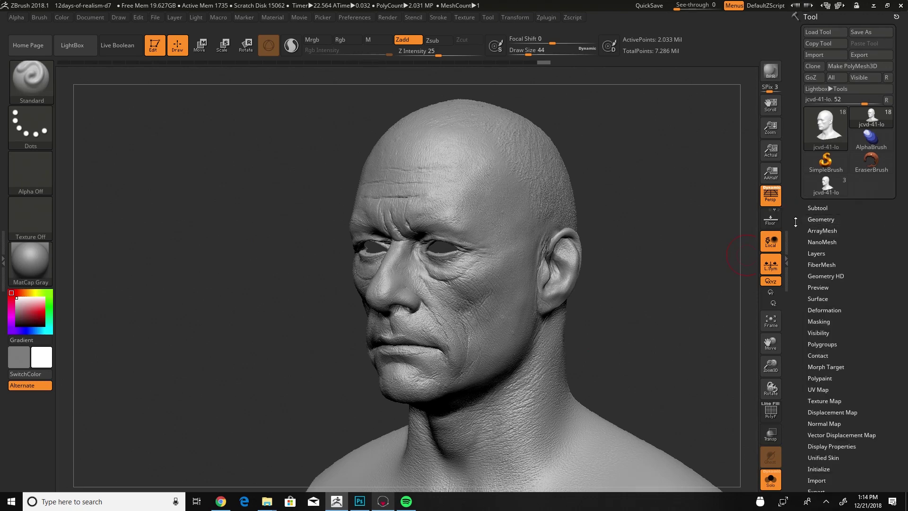
pyautogui.click(858, 55)
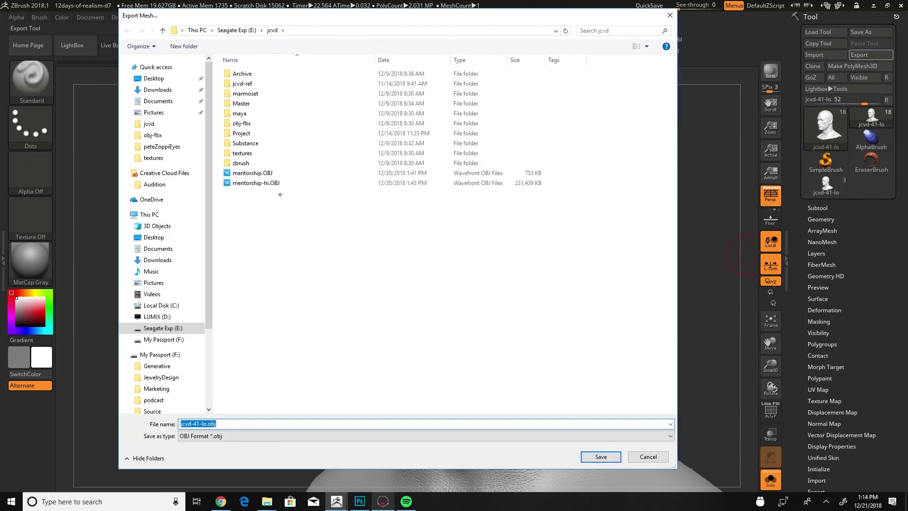
pyautogui.click(312, 188)
pyautogui.click(591, 455)
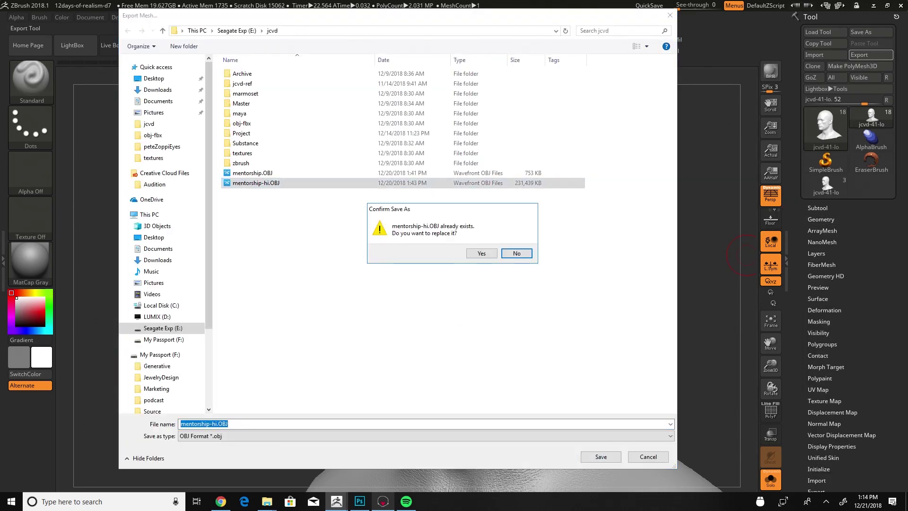
pyautogui.click(494, 256)
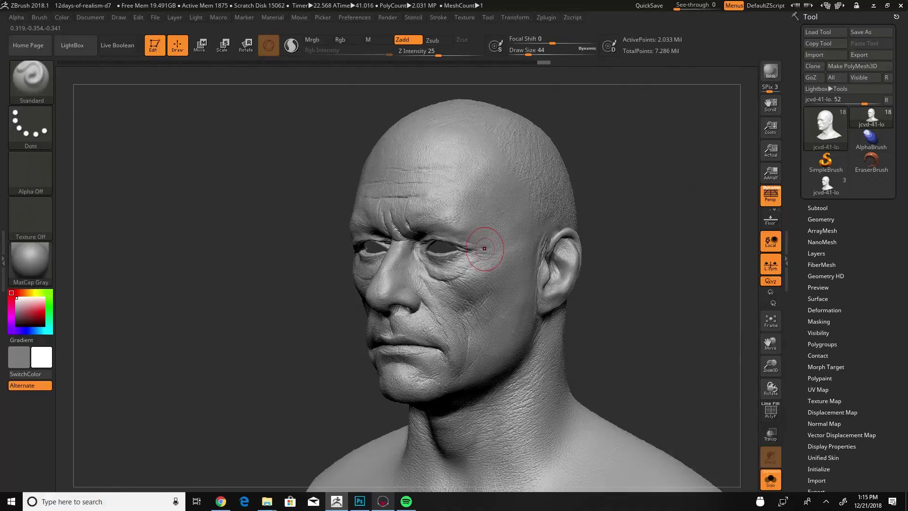
# Step: Lower the head to subdivision level 1 and export it as an OBJ, replacing the existing mentorship.OBJ in the jcvd folder
pyautogui.click(829, 220)
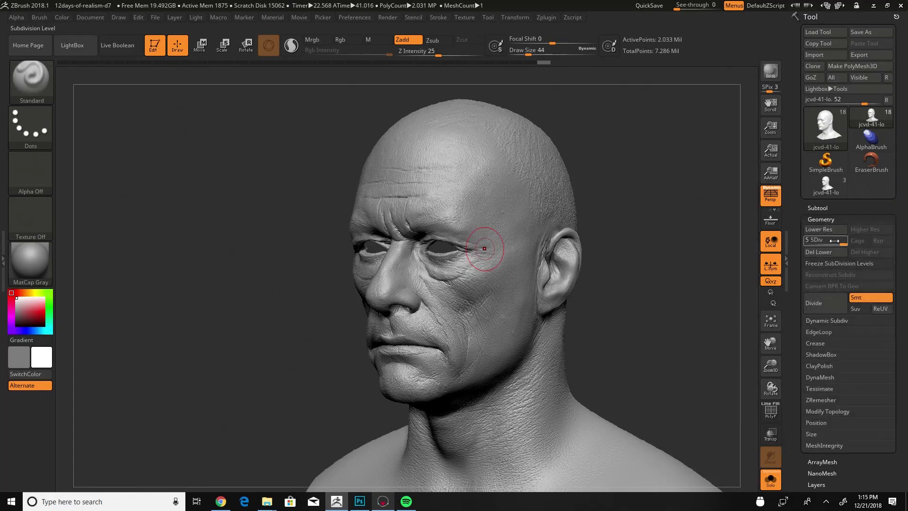
pyautogui.moveTo(835, 240); pyautogui.dragTo(807, 240)
pyautogui.click(859, 55)
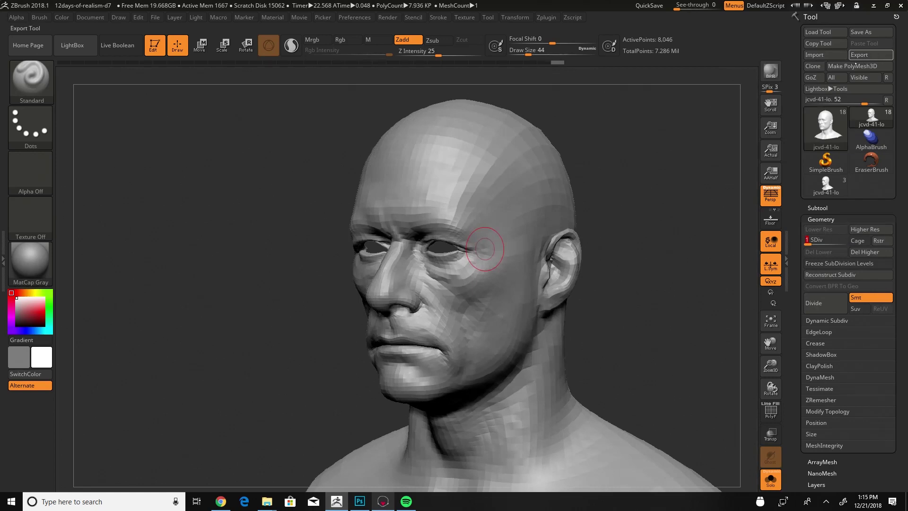
pyautogui.click(259, 174)
pyautogui.press('Return')
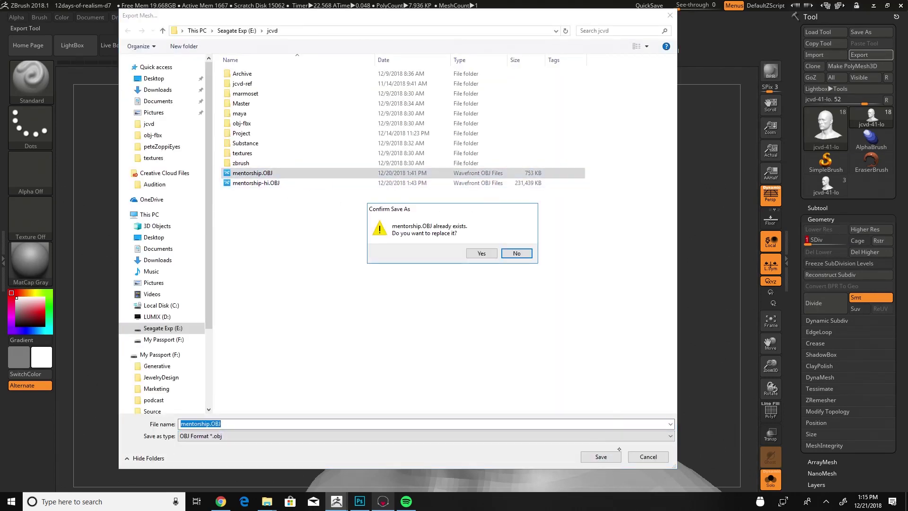
pyautogui.click(484, 252)
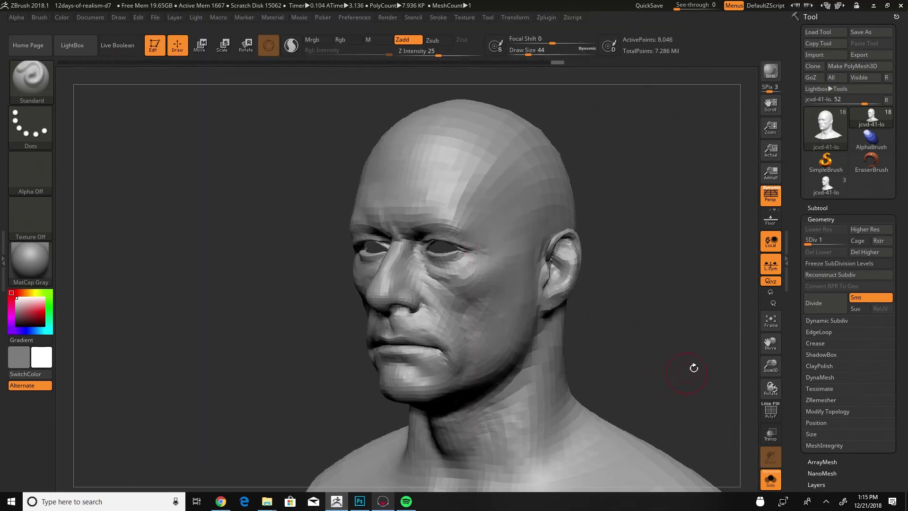
pyautogui.click(820, 220)
# Step: Switch to Marmoset Toolbag and start a new scene
pyautogui.hotkey('alt', 'Tab')
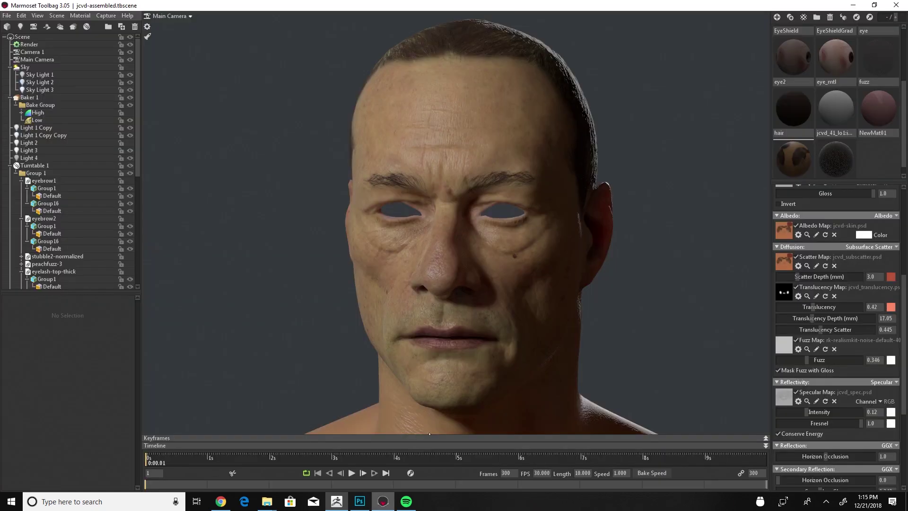
pyautogui.click(9, 16)
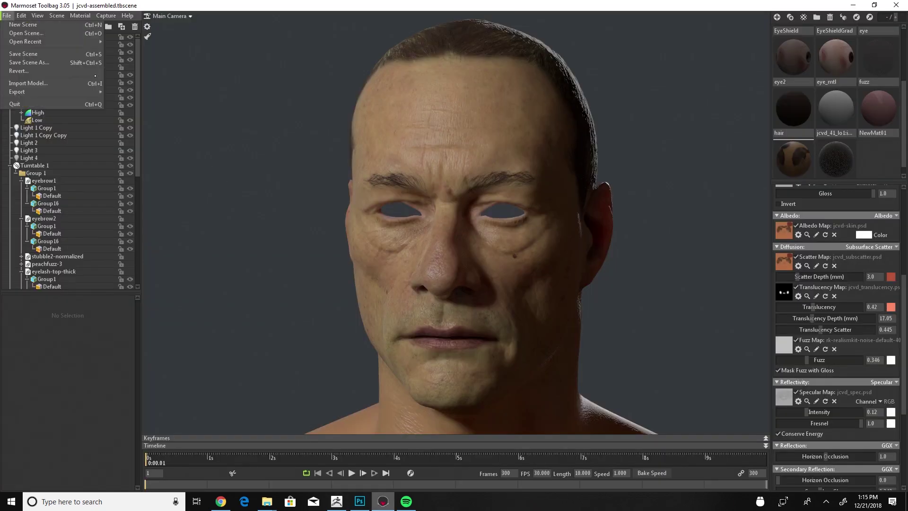
pyautogui.moveTo(67, 40)
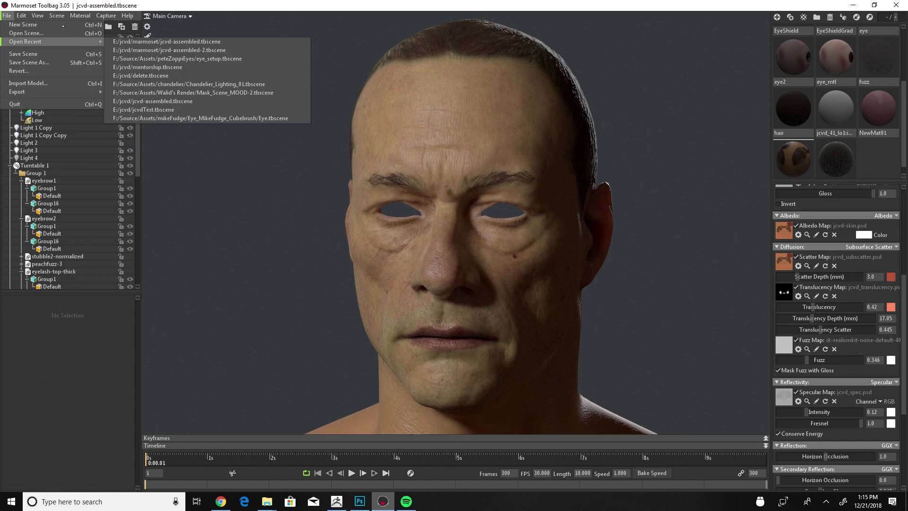
pyautogui.click(100, 24)
pyautogui.click(489, 284)
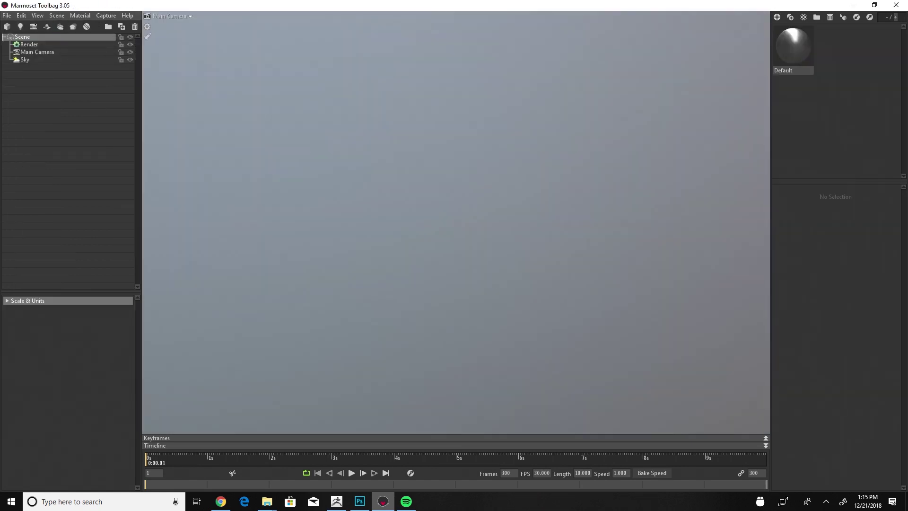
# Step: Begin a mesh import, check the OBJ export folder in ZBrush without exporting, and return to Marmoset Toolbag
pyautogui.click(7, 26)
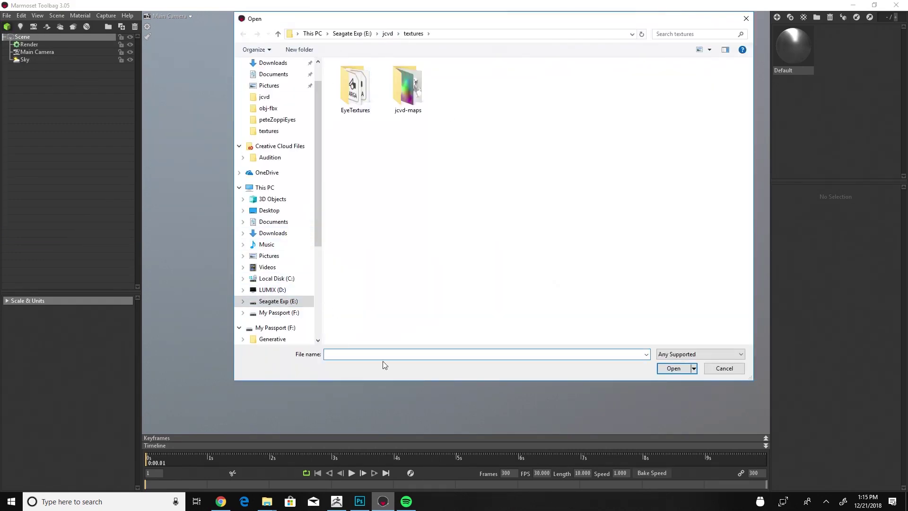
pyautogui.click(337, 500)
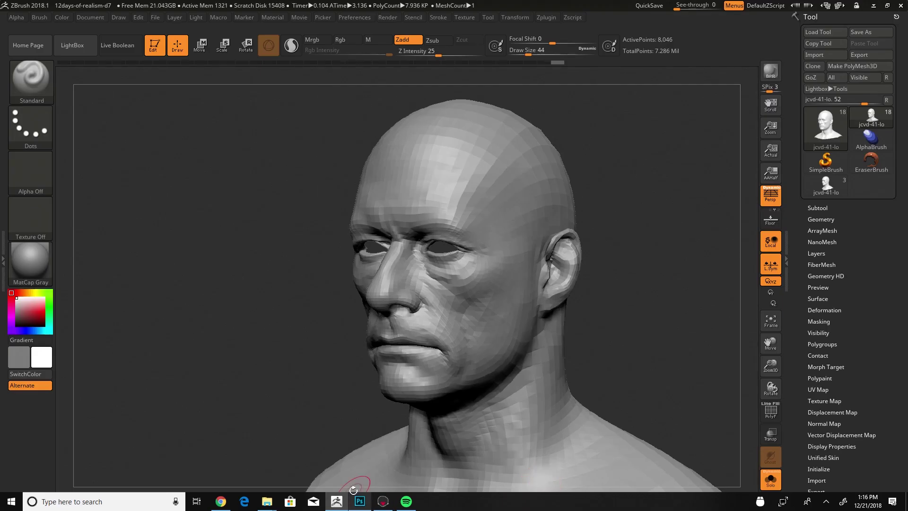
pyautogui.click(859, 55)
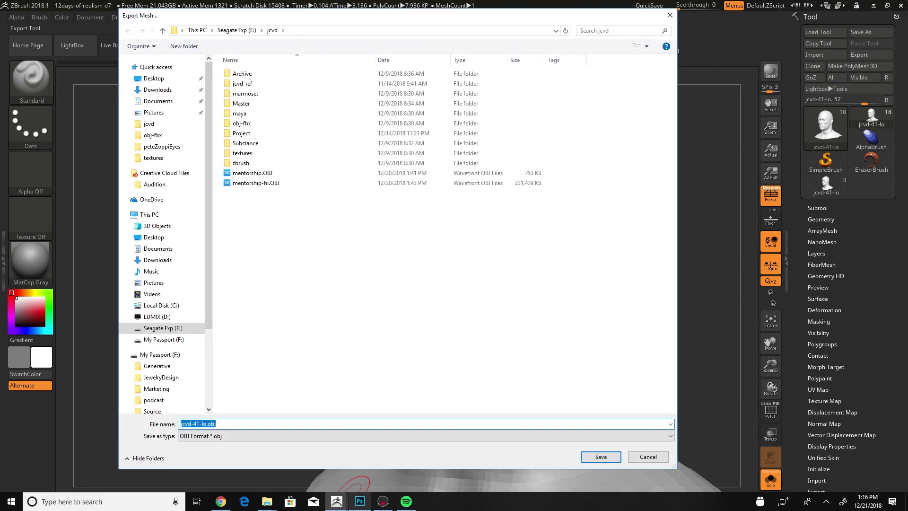
pyautogui.click(645, 455)
pyautogui.click(383, 500)
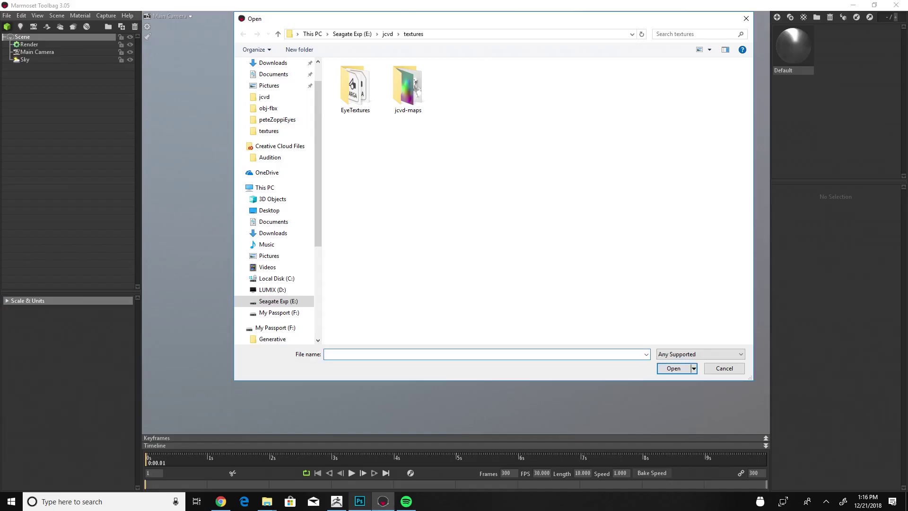
# Step: Import mentorship.OBJ and mentorship-hi.OBJ from the jcvd folder into the scene and view the head at an angle
pyautogui.click(387, 34)
pyautogui.click(380, 185)
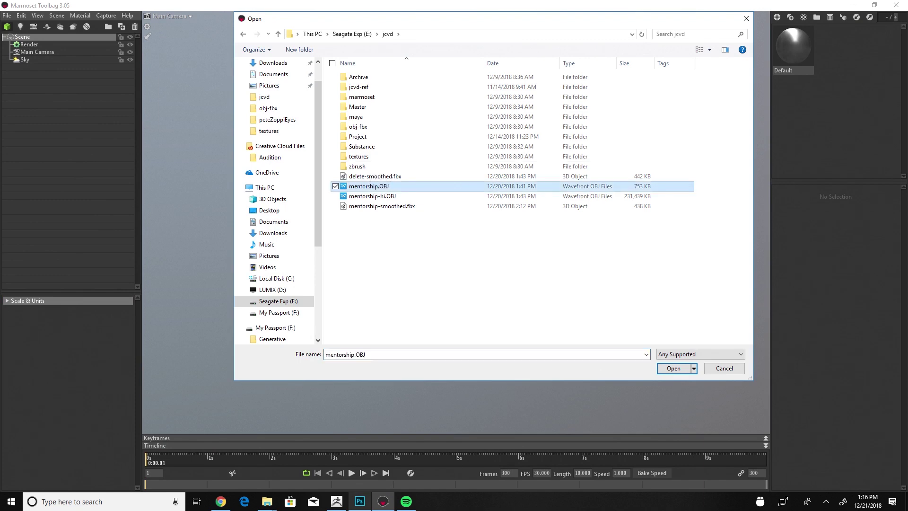
pyautogui.click(678, 368)
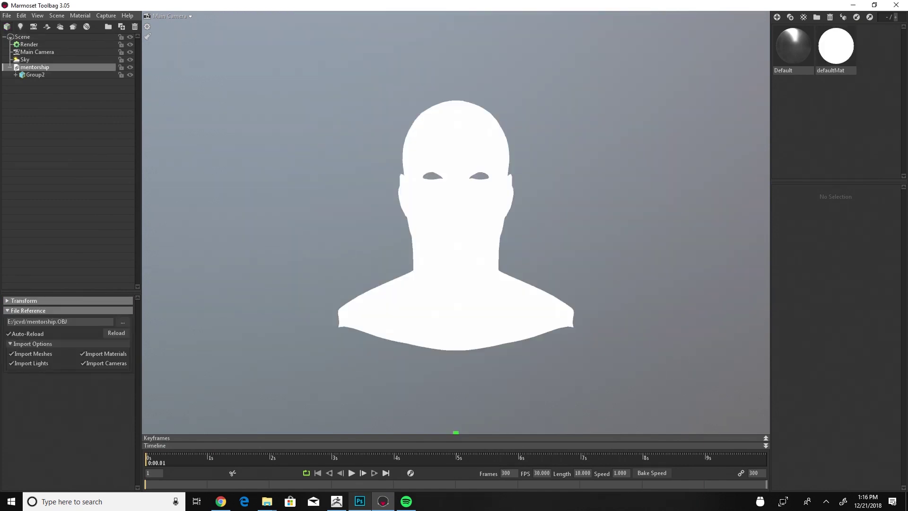
pyautogui.click(8, 27)
pyautogui.click(378, 196)
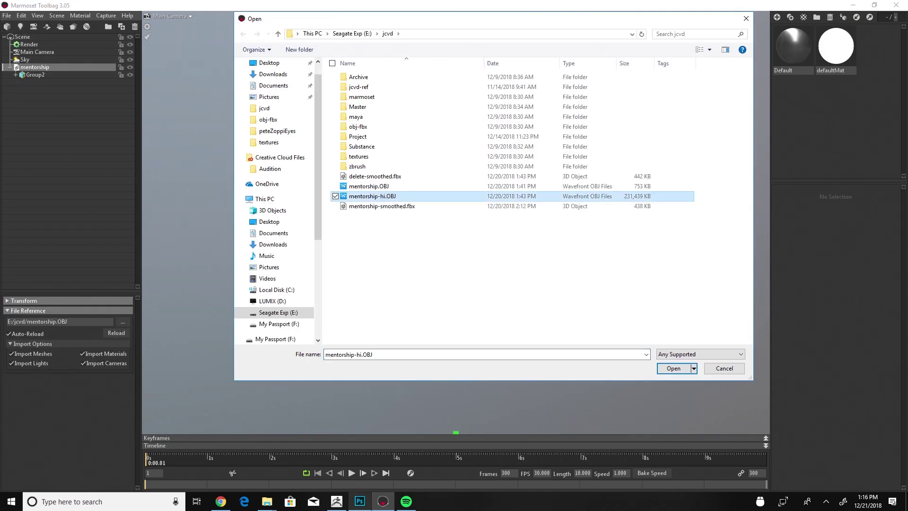
pyautogui.click(674, 368)
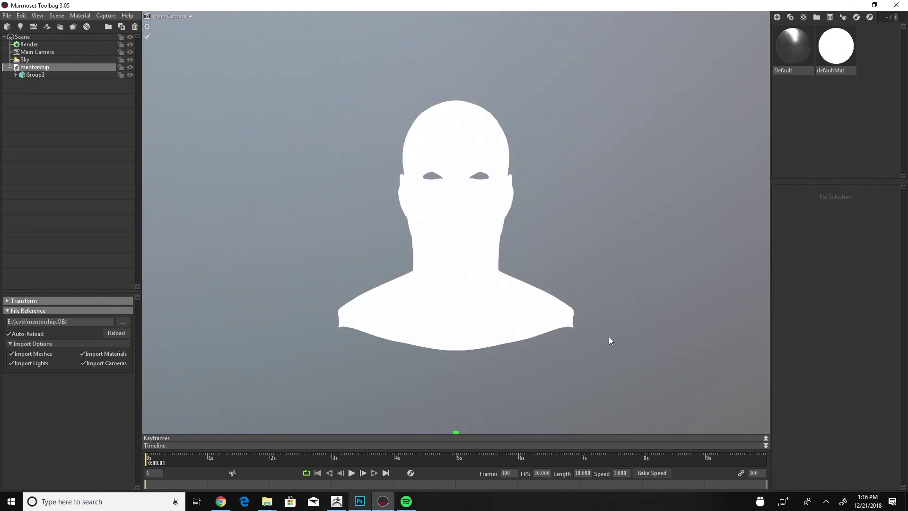
pyautogui.moveTo(653, 279); pyautogui.dragTo(596, 297)
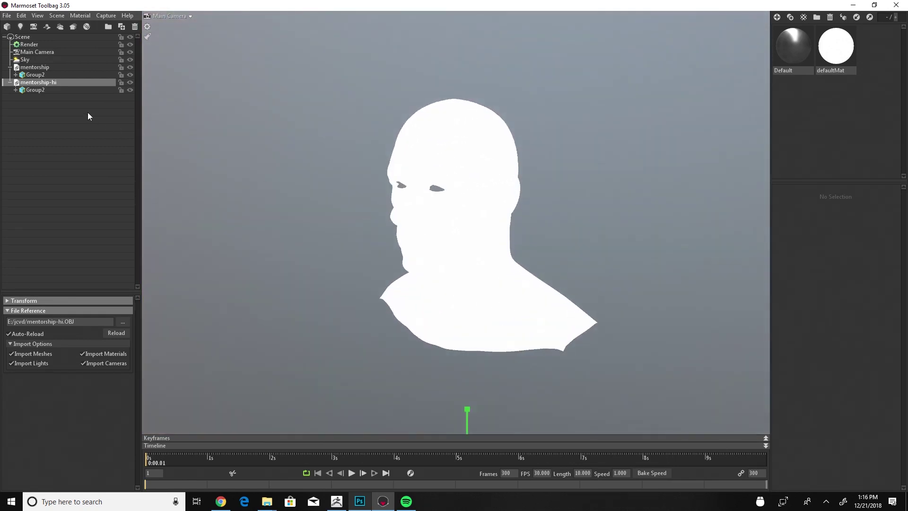
# Step: Delete the imported mentorship and mentorship-hi meshes from the scene
pyautogui.click(47, 66)
pyautogui.press('Delete')
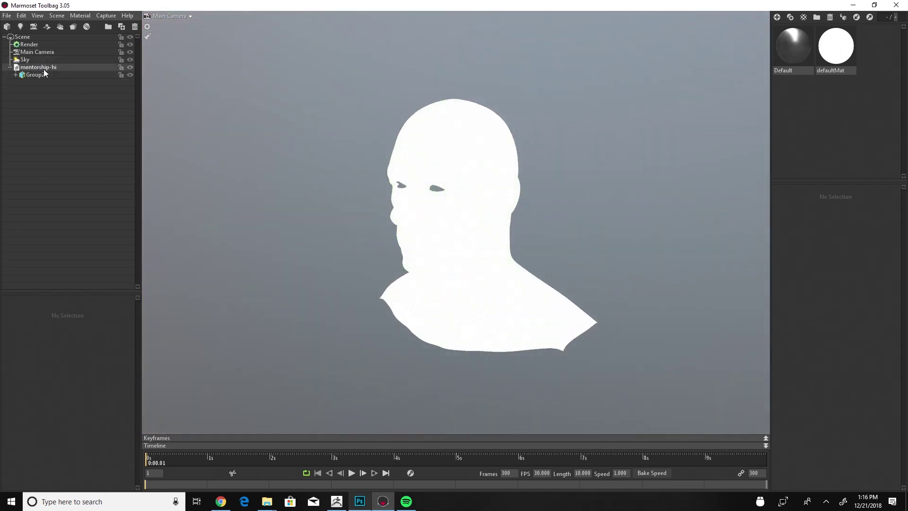
pyautogui.click(45, 67)
pyautogui.press('Delete')
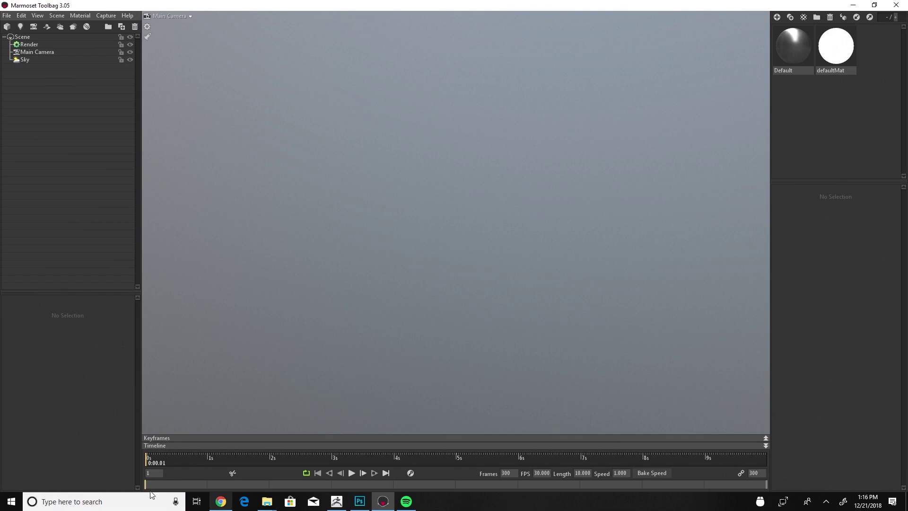
# Step: Search for maya in Windows and launch Autodesk Maya 2018
pyautogui.click(152, 497)
pyautogui.write('maya')
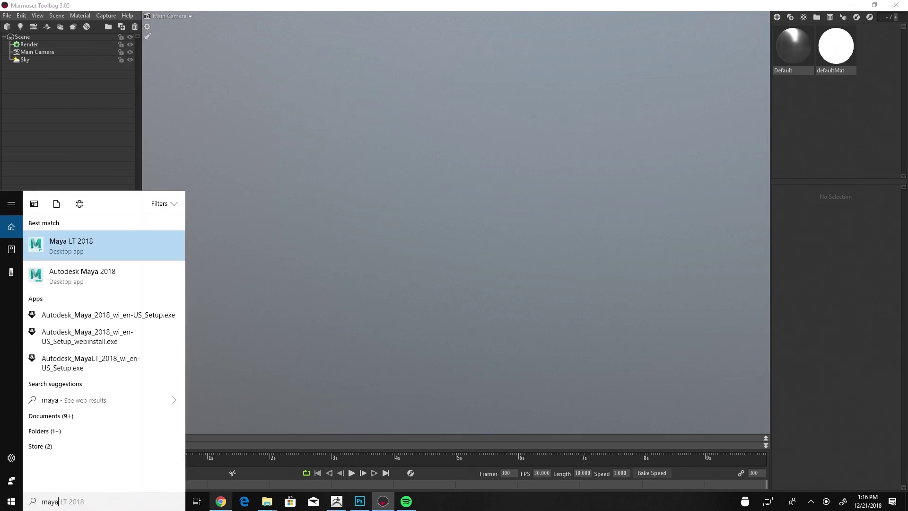
pyautogui.click(69, 273)
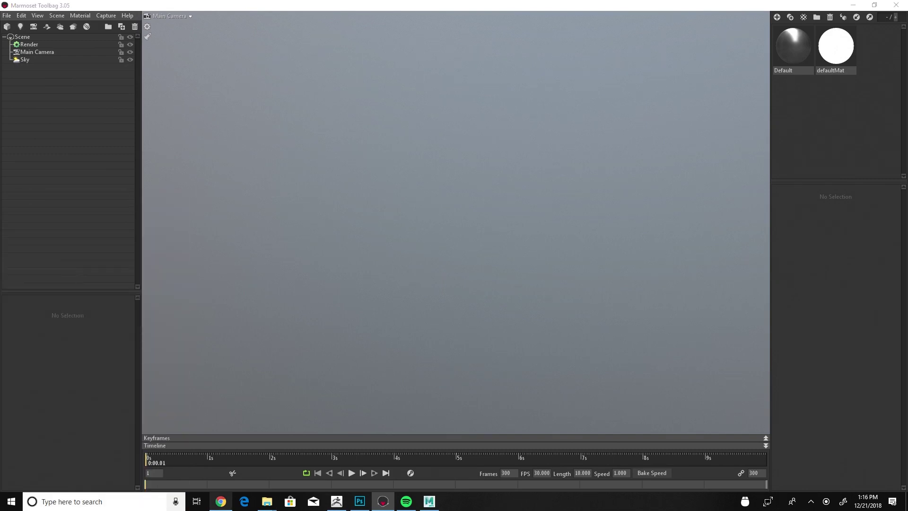
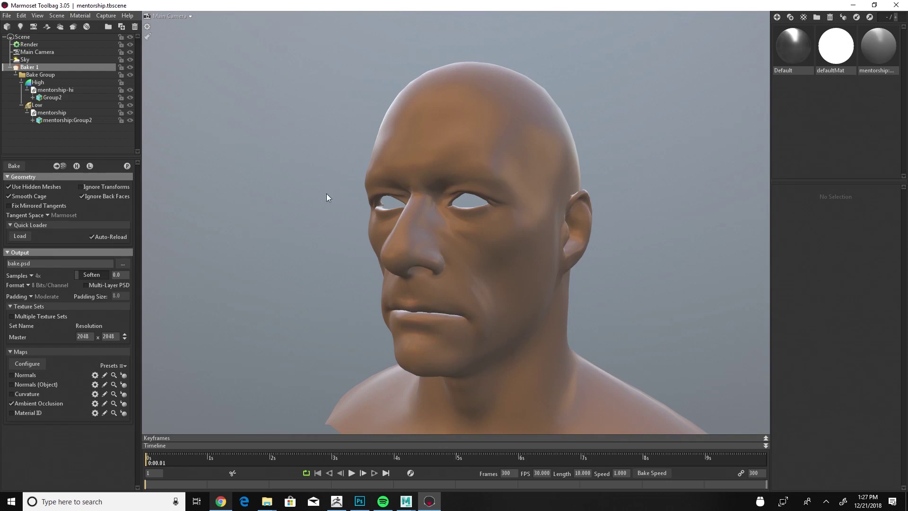
# Step: Load bake_normal.psd from the jcvd folder as the normal map of the mentorship material
pyautogui.click(880, 47)
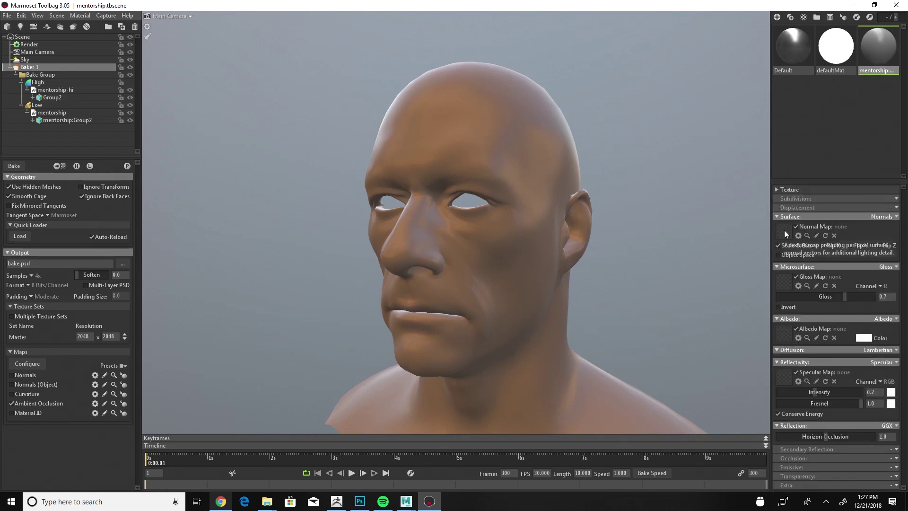
pyautogui.click(881, 217)
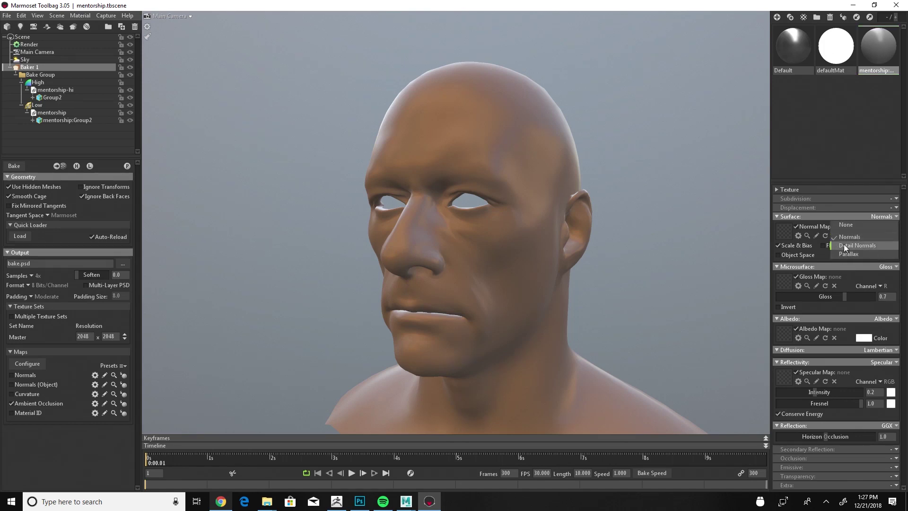
pyautogui.click(835, 213)
pyautogui.click(788, 217)
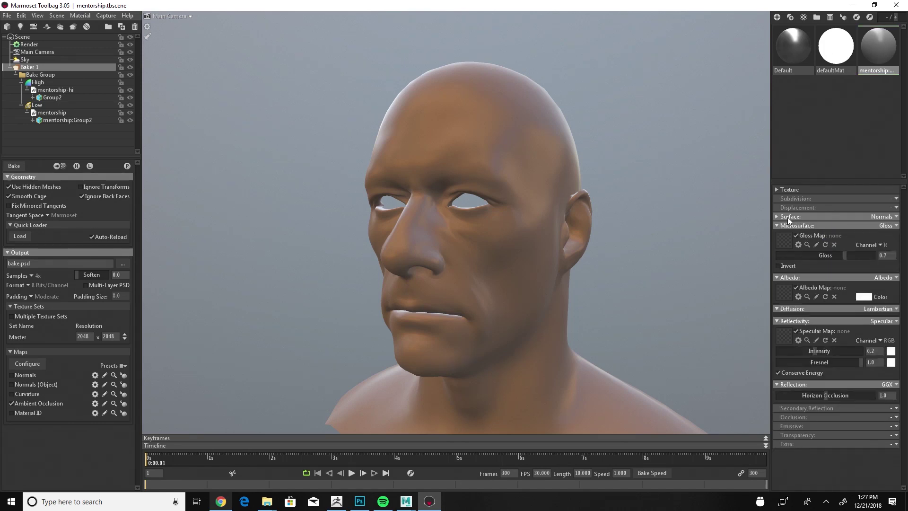
pyautogui.click(844, 217)
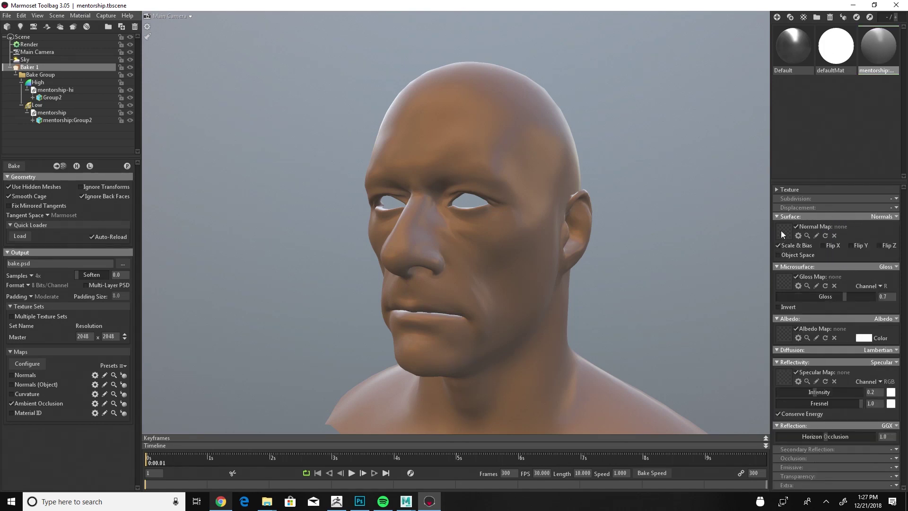
pyautogui.click(807, 237)
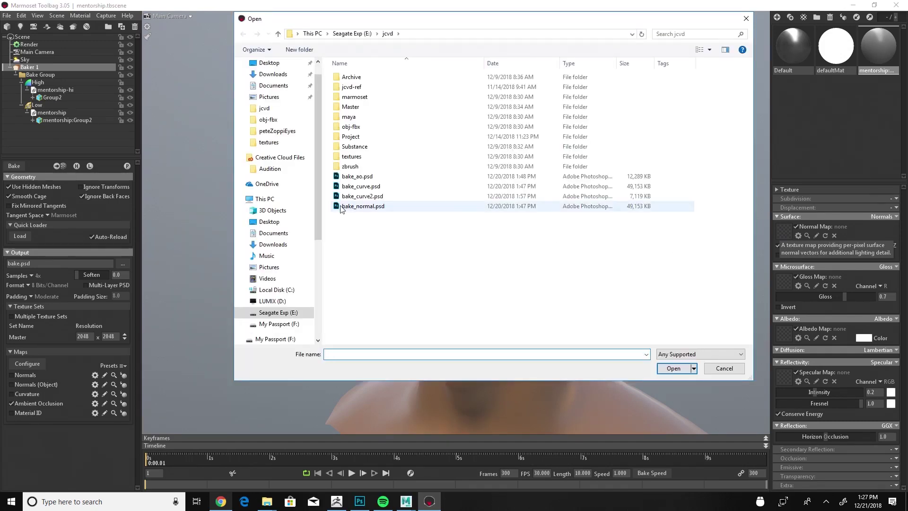
pyautogui.click(361, 210)
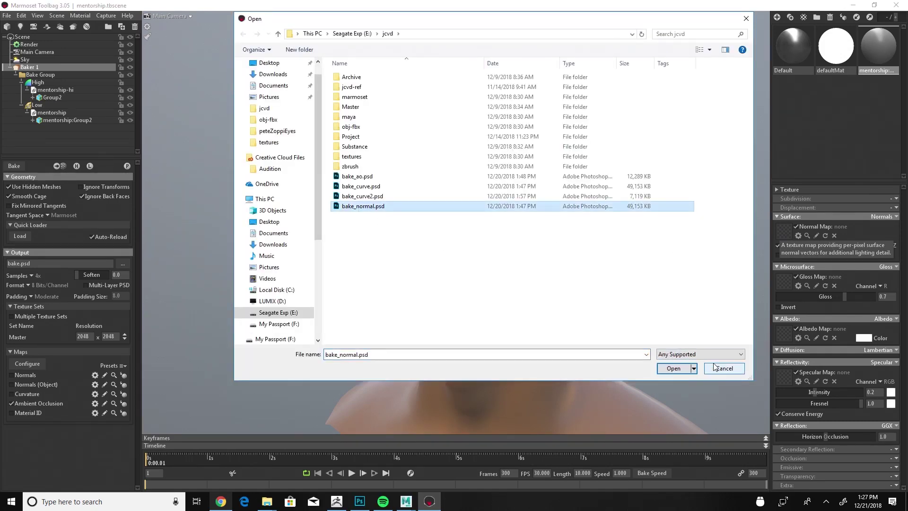
pyautogui.click(673, 368)
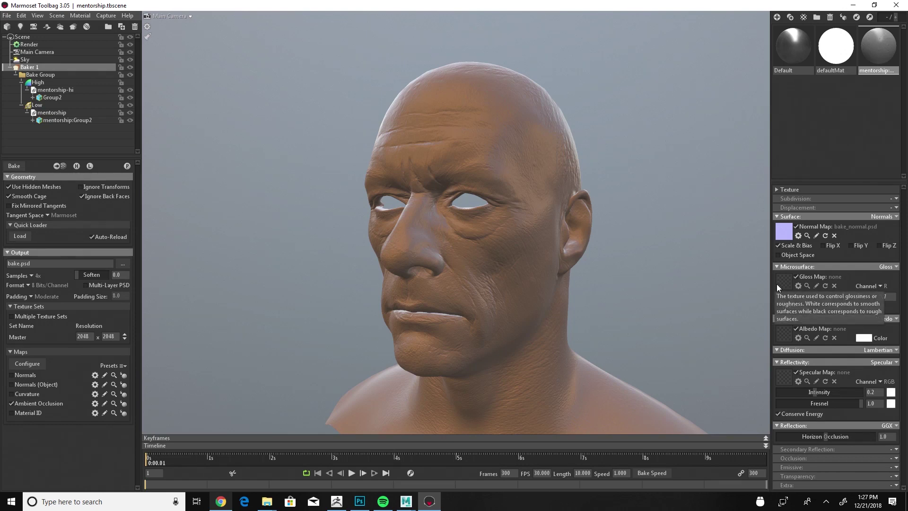
# Step: Switch the material's microsurface type to Roughness and back to Gloss
pyautogui.click(885, 268)
pyautogui.click(864, 296)
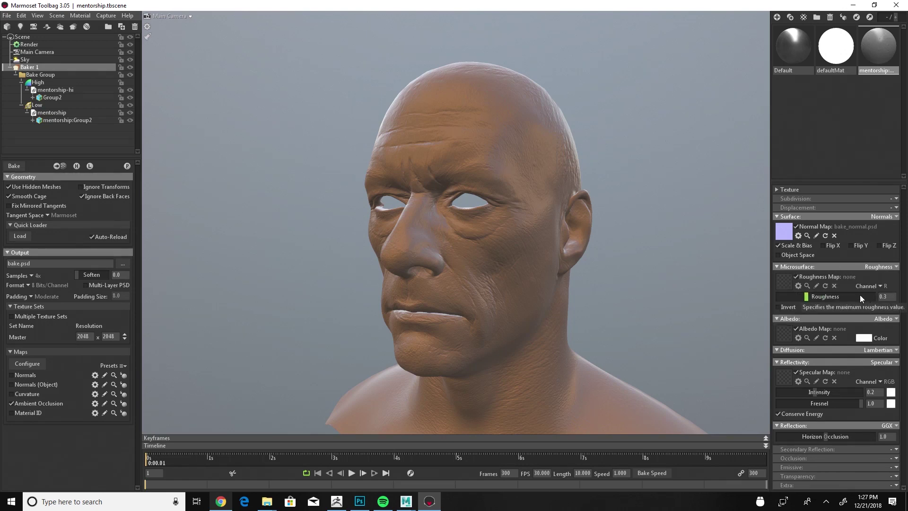
pyautogui.click(890, 267)
pyautogui.click(853, 289)
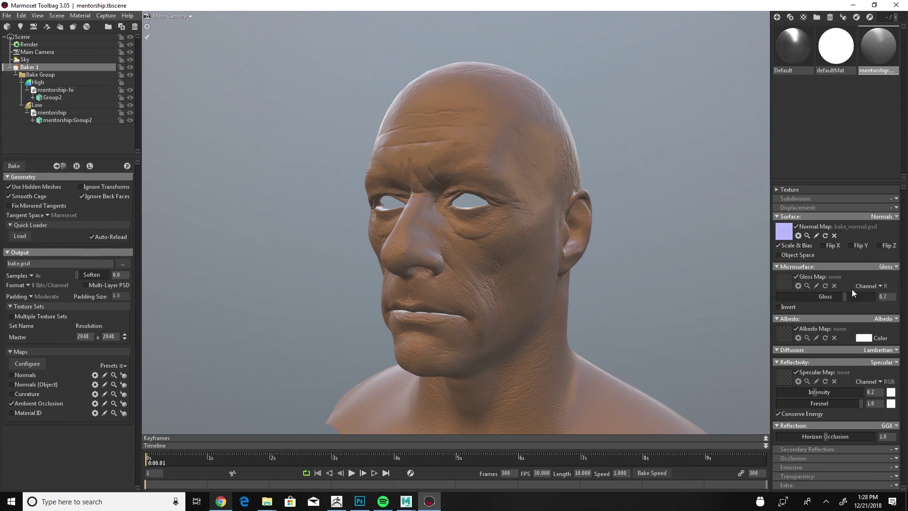
# Step: Load bake_curve.psd from the jcvd folder as the gloss map of the mentorship material
pyautogui.click(782, 282)
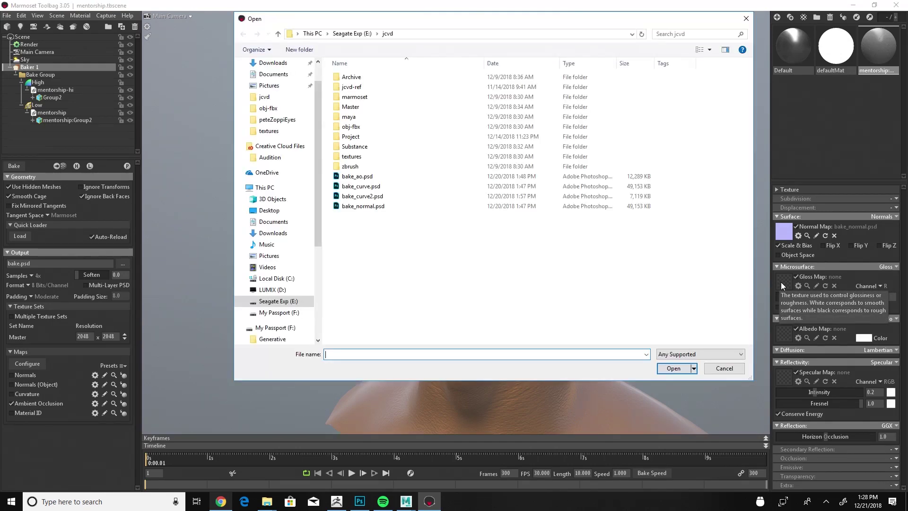
pyautogui.click(363, 190)
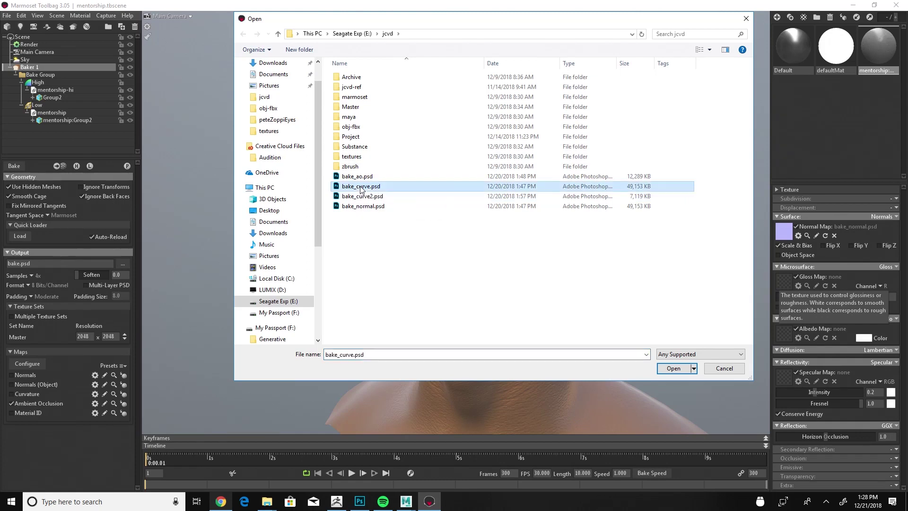
pyautogui.click(674, 369)
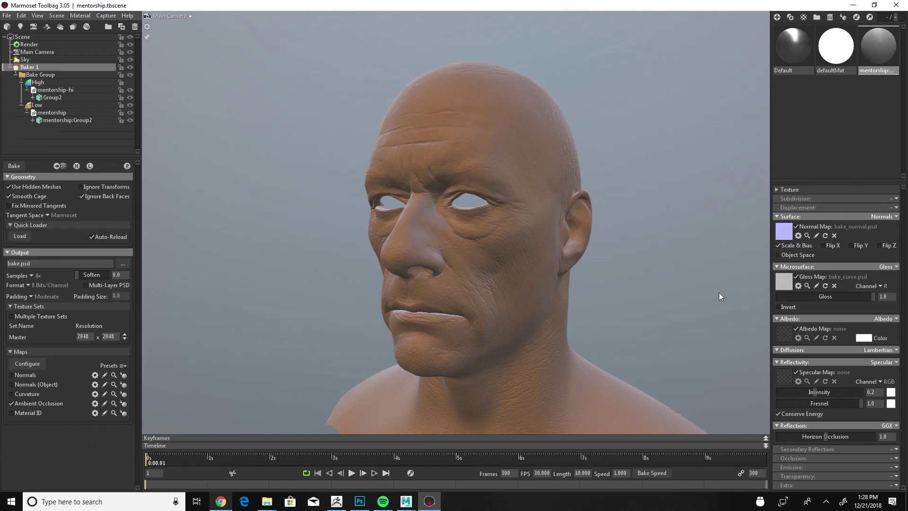
# Step: Load jcvd-skin.psd from the textures folder as the mentorship material's albedo map and rotate the sky lighting around the head
pyautogui.click(783, 334)
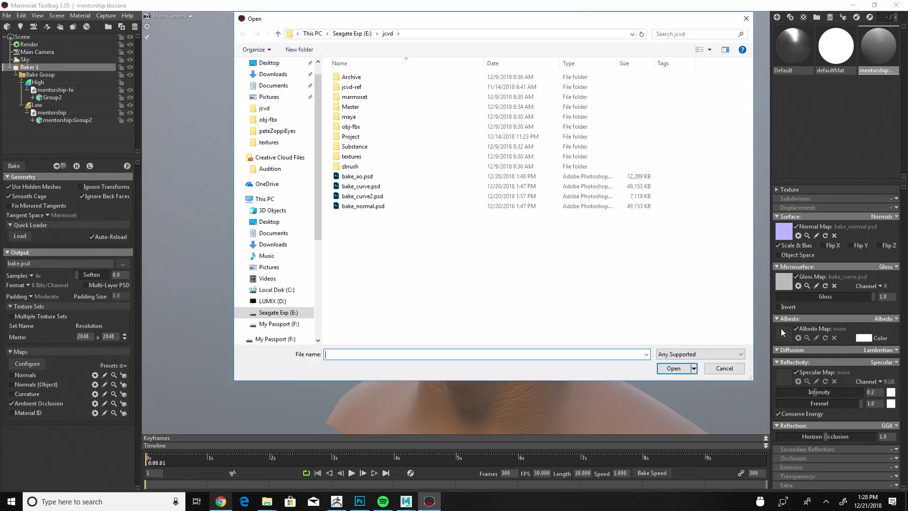
pyautogui.doubleClick(369, 156)
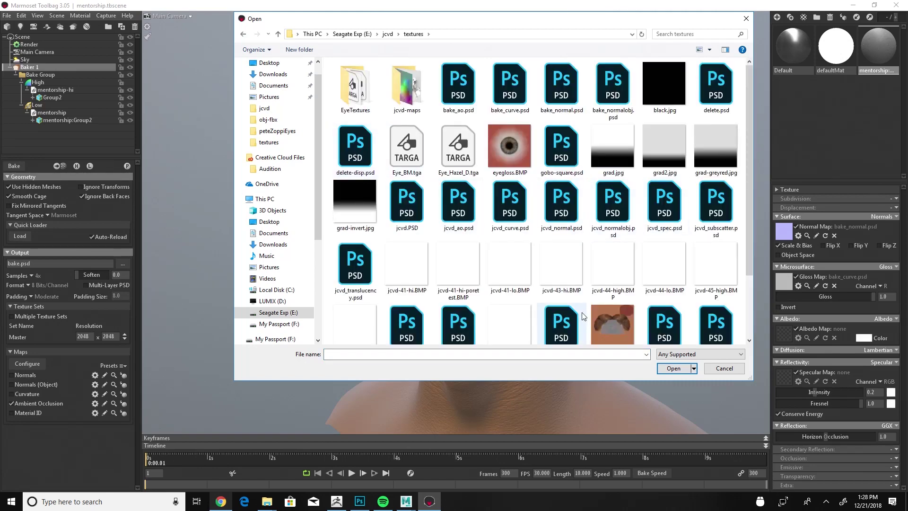
pyautogui.scroll(-2, 663, 308)
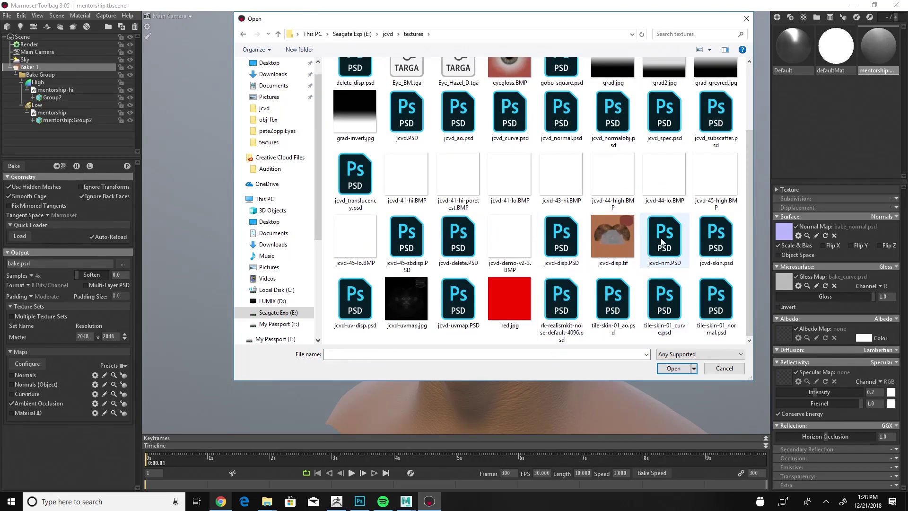
pyautogui.click(716, 244)
pyautogui.click(676, 369)
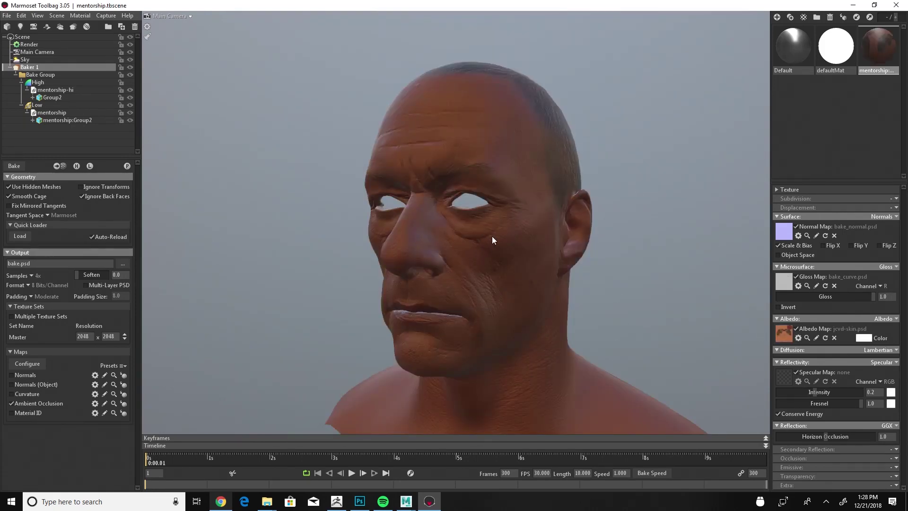
pyautogui.moveTo(375, 187)
pyautogui.keyDown('shift'); pyautogui.mouseDown()
pyautogui.moveTo(518, 161)
pyautogui.moveTo(462, 161)
pyautogui.moveTo(492, 163)
pyautogui.mouseUp(); pyautogui.keyUp('shift')
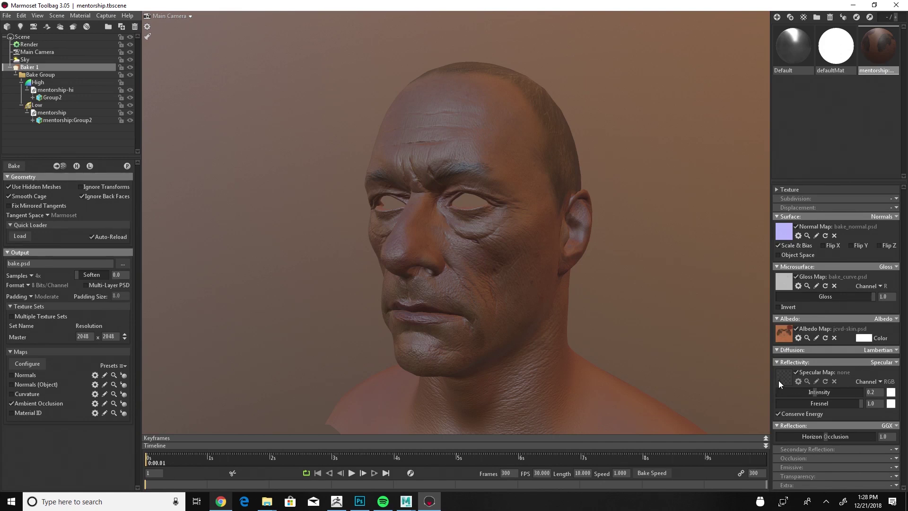
# Step: Try the Metalness reflectivity type on the mentorship material and return it to Specular
pyautogui.click(880, 362)
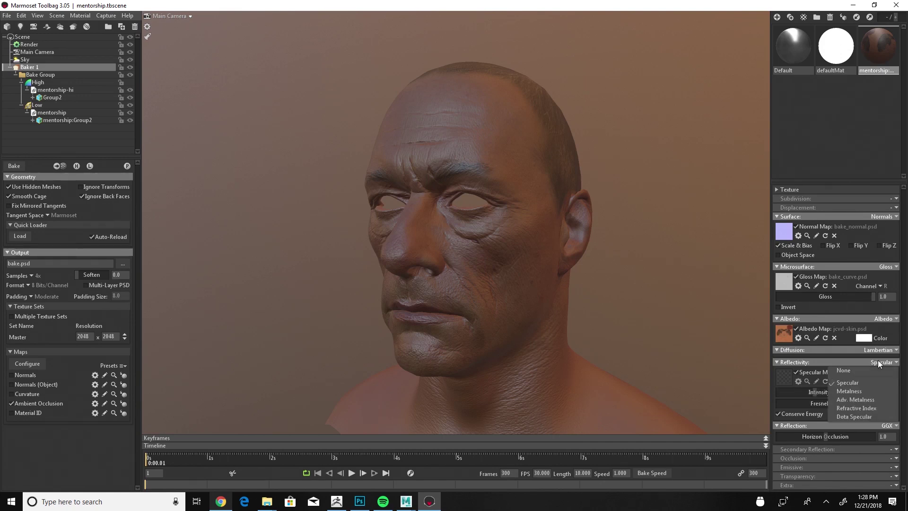
pyautogui.click(842, 392)
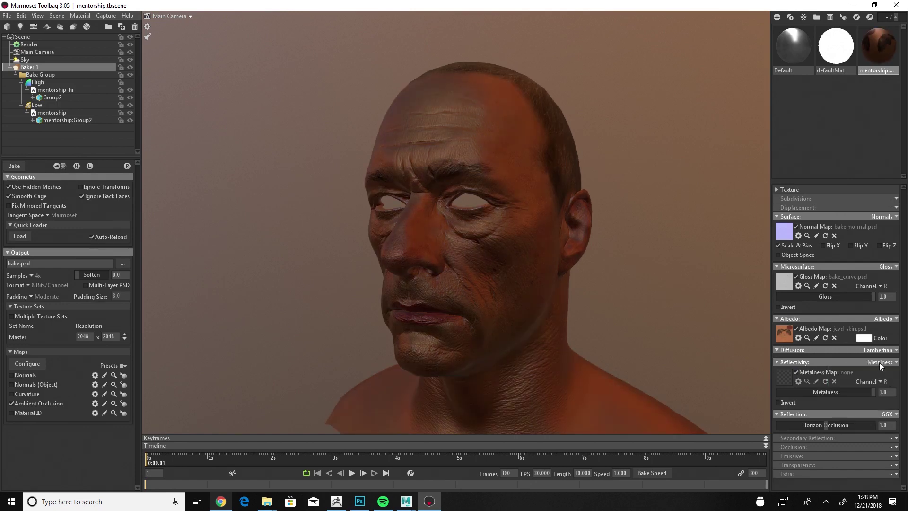
pyautogui.click(879, 362)
pyautogui.click(847, 384)
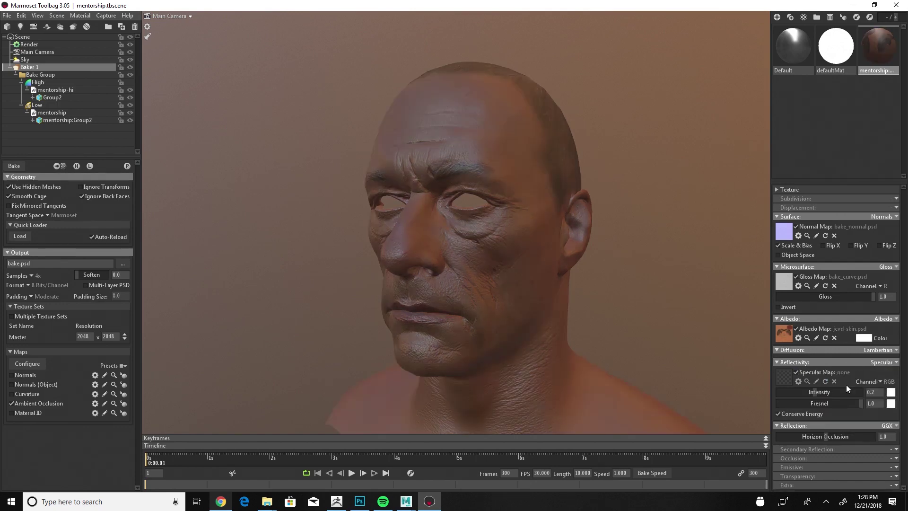
# Step: Load bake_curve.psd from the jcvd folder as the material's specular map and lower the specular intensity
pyautogui.click(784, 377)
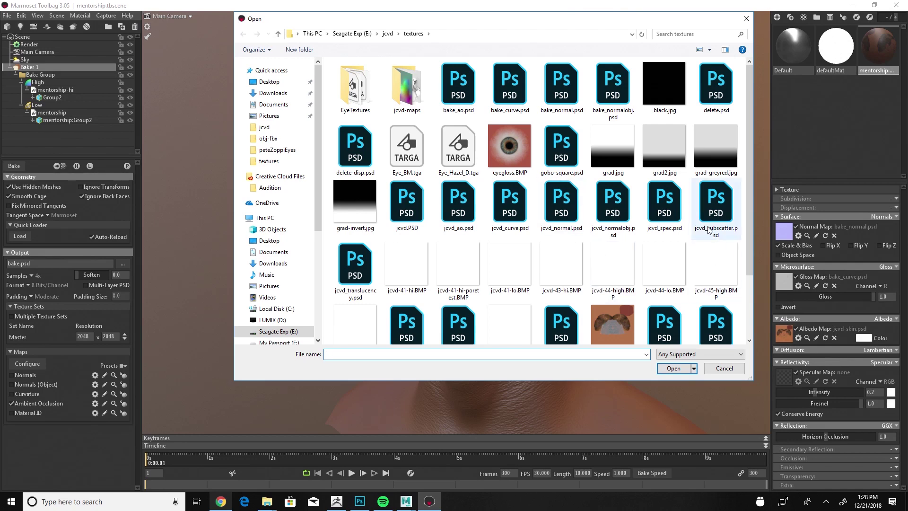
pyautogui.click(387, 34)
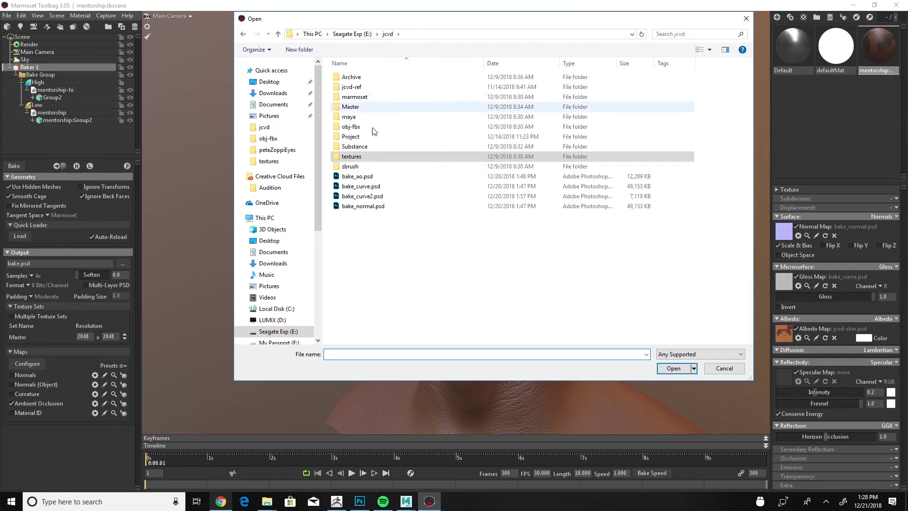
pyautogui.click(364, 187)
pyautogui.click(672, 369)
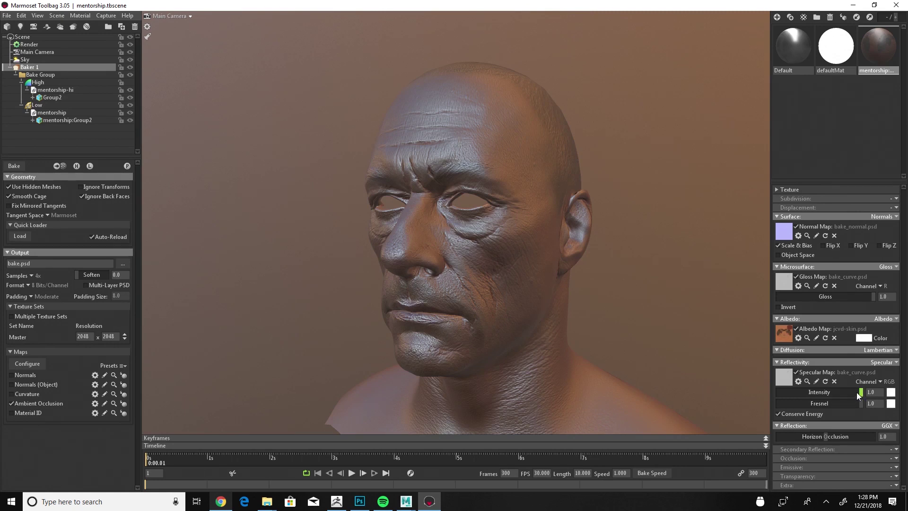
pyautogui.moveTo(856, 393); pyautogui.dragTo(820, 391)
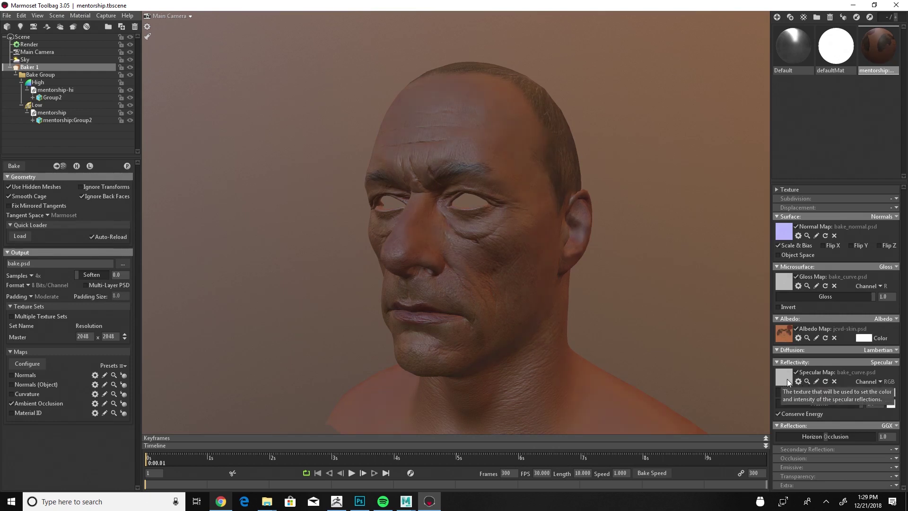
# Step: Switch to Photoshop and open bake_ao.psd, bake_curve.psd and bake_normal.psd from the jcvd folder, updating already open maps from their disk copies
pyautogui.click(360, 502)
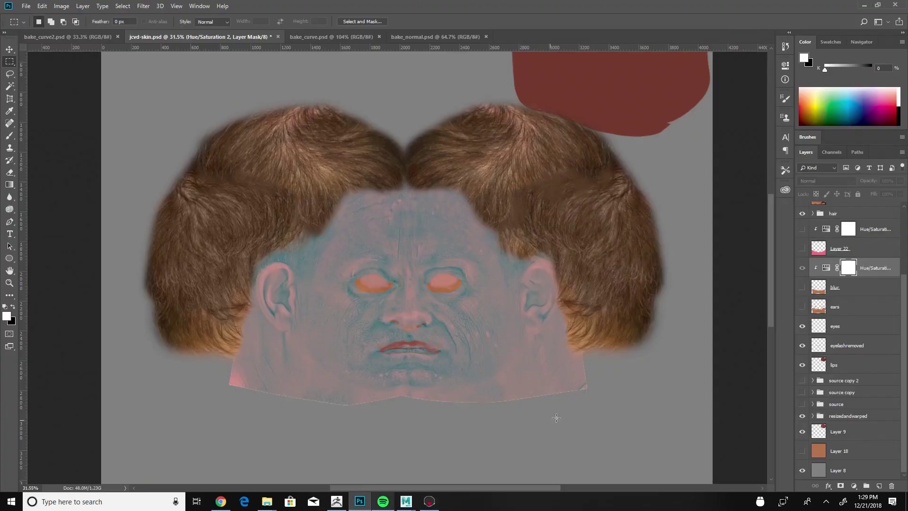
pyautogui.hotkey('ctrl', 'o')
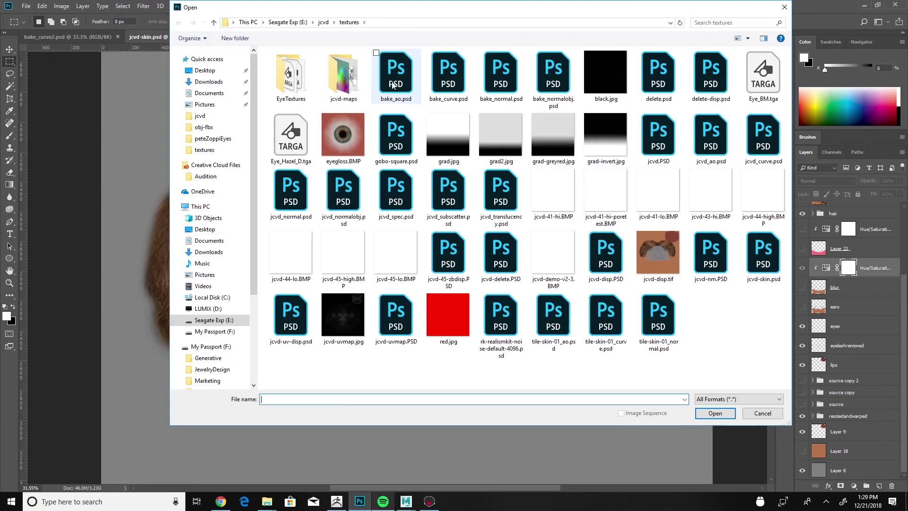
pyautogui.click(323, 22)
pyautogui.click(301, 165)
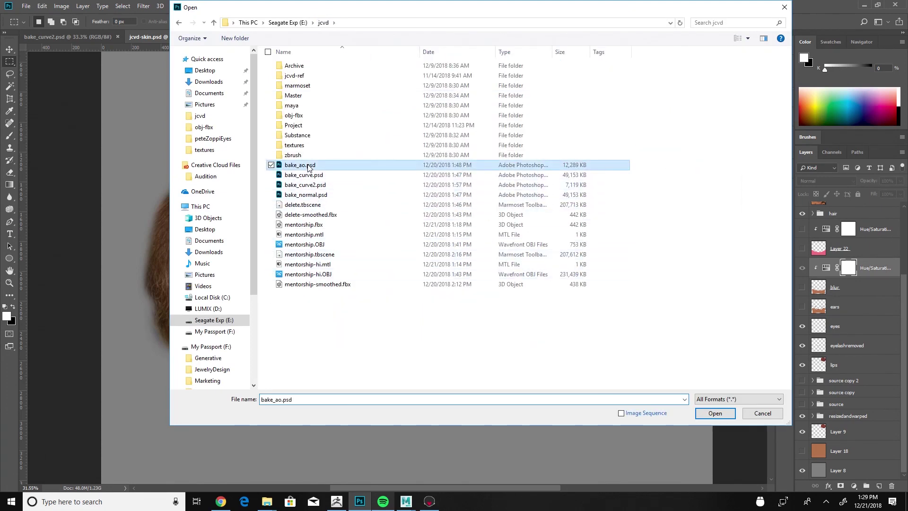
pyautogui.keyDown('ctrl'); pyautogui.click(303, 175); pyautogui.keyUp('ctrl')
pyautogui.keyDown('ctrl'); pyautogui.click(303, 193); pyautogui.keyUp('ctrl')
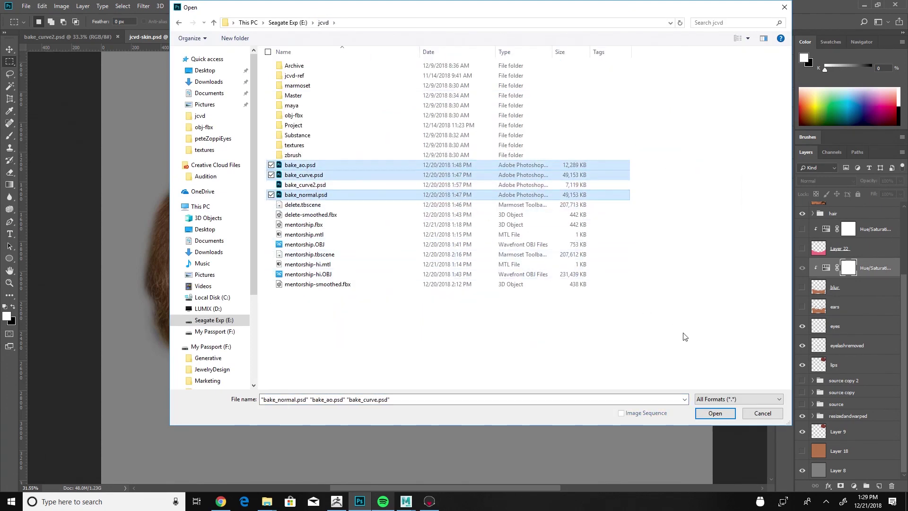
pyautogui.click(704, 417)
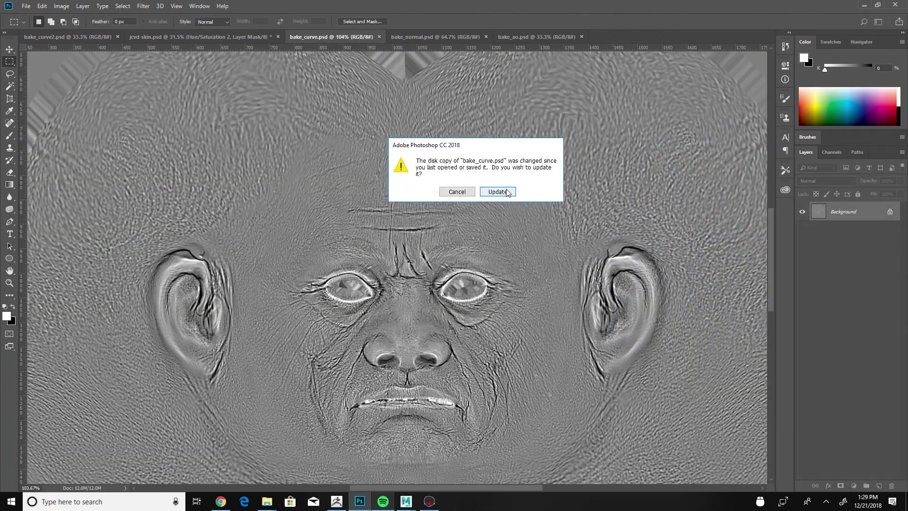
pyautogui.click(498, 192)
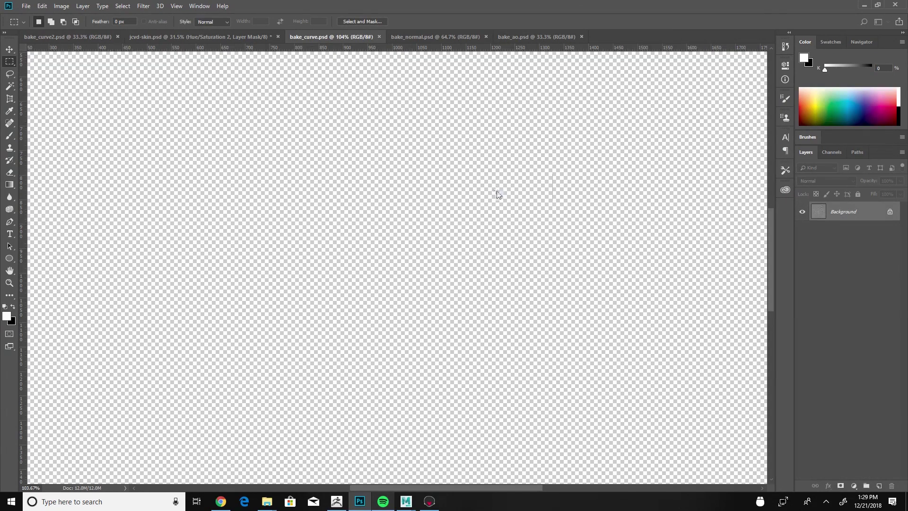
pyautogui.click(493, 191)
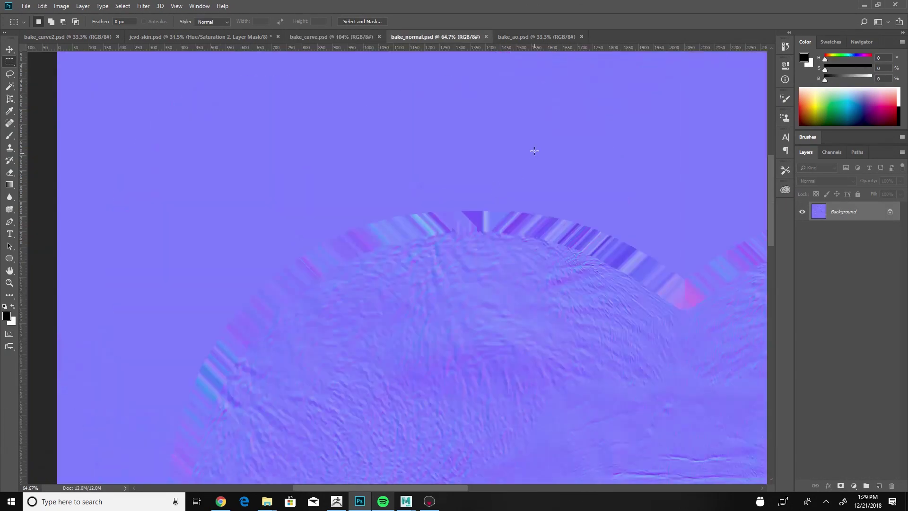
# Step: Examine the face detail in the baked normal, ambient occlusion and curvature maps
pyautogui.keyDown('alt'); pyautogui.scroll(-5, 389, 326); pyautogui.keyUp('alt')
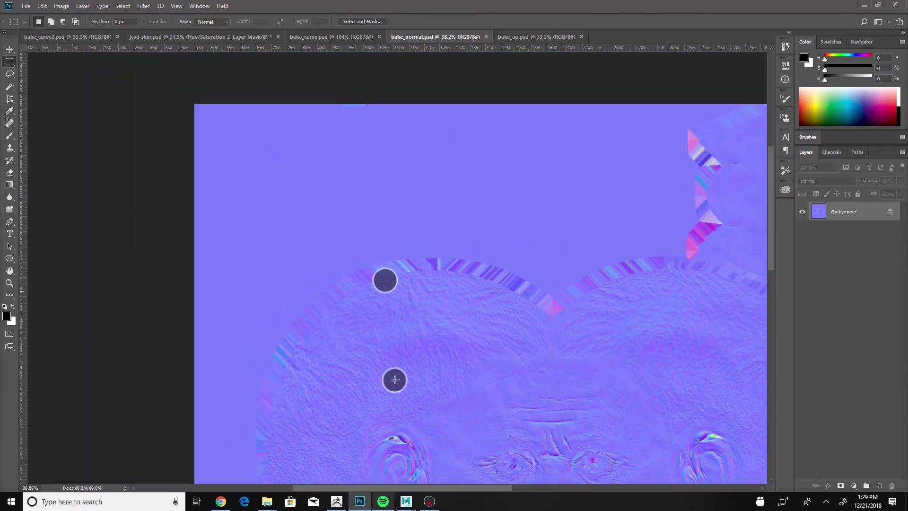
pyautogui.scroll(-3, 386, 328)
pyautogui.hscroll(3, 385, 328)
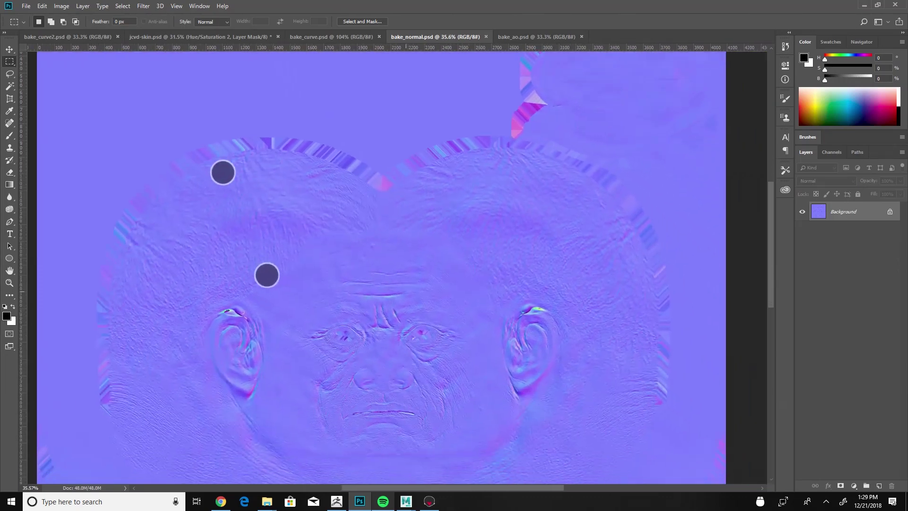
pyautogui.keyDown('alt'); pyautogui.scroll(4, 336, 314); pyautogui.keyUp('alt')
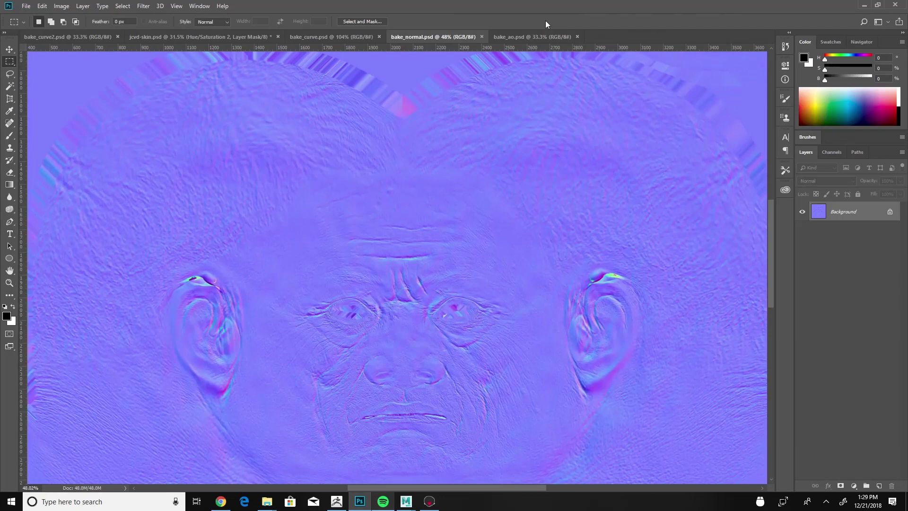
pyautogui.click(523, 34)
pyautogui.keyDown('alt'); pyautogui.scroll(3, 380, 282); pyautogui.keyUp('alt')
pyautogui.keyDown('alt'); pyautogui.scroll(5, 379, 283); pyautogui.keyUp('alt')
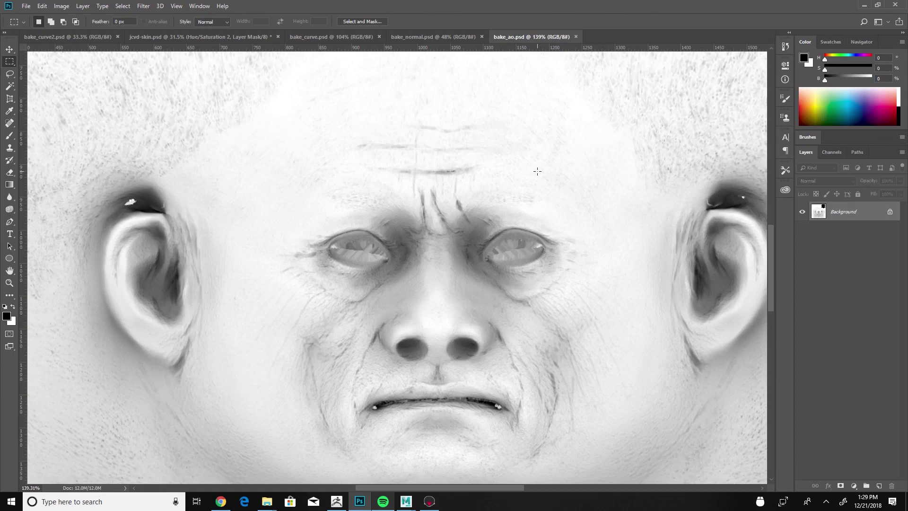
pyautogui.keyDown('alt'); pyautogui.scroll(-3, 420, 309); pyautogui.keyUp('alt')
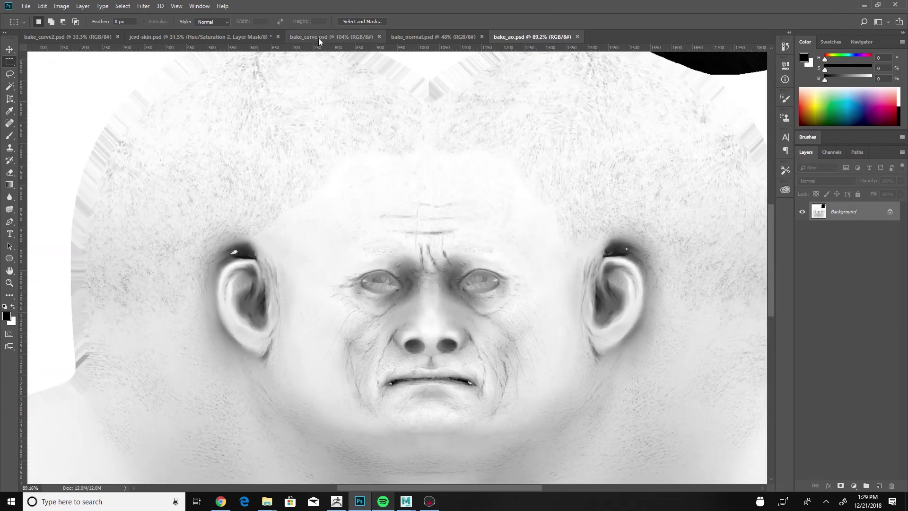
pyautogui.click(319, 39)
pyautogui.keyDown('alt'); pyautogui.scroll(-5, 476, 383); pyautogui.keyUp('alt')
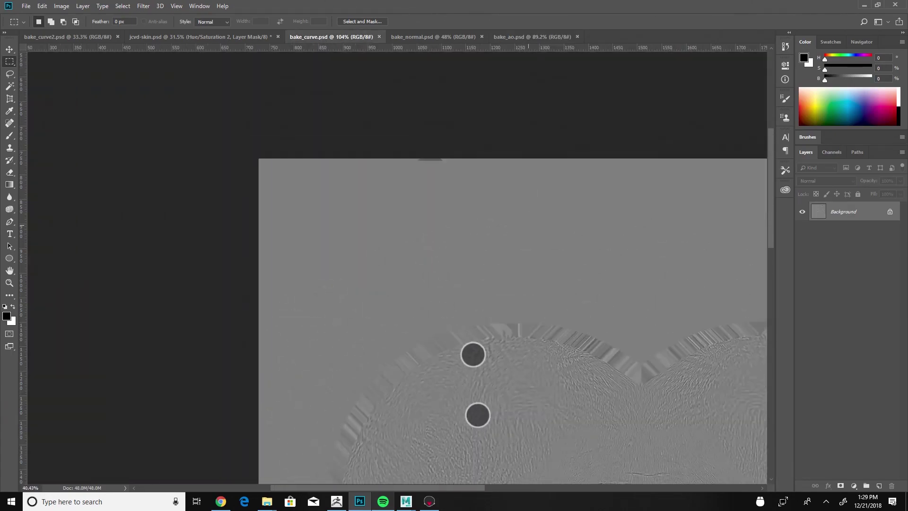
pyautogui.keyDown('alt'); pyautogui.scroll(5, 398, 339); pyautogui.keyUp('alt')
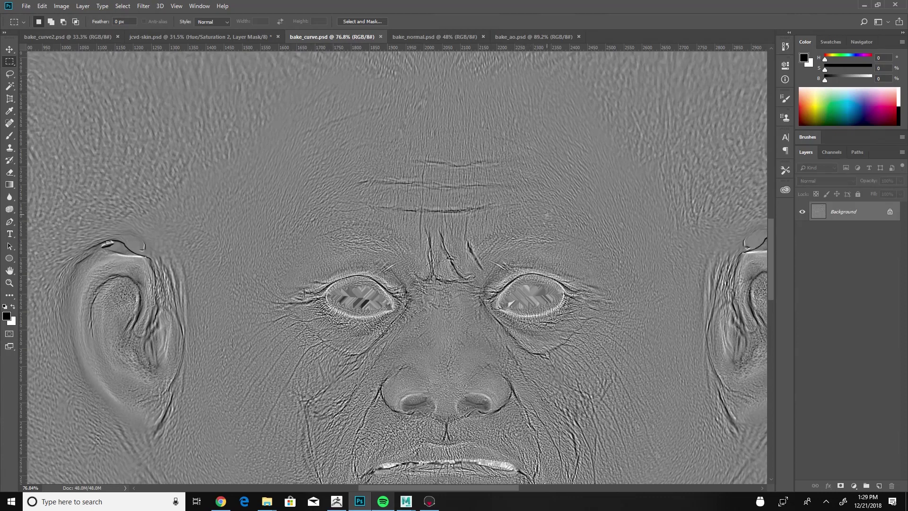
# Step: Check the pixel dimensions of bake_curve.psd without resizing it
pyautogui.click(62, 6)
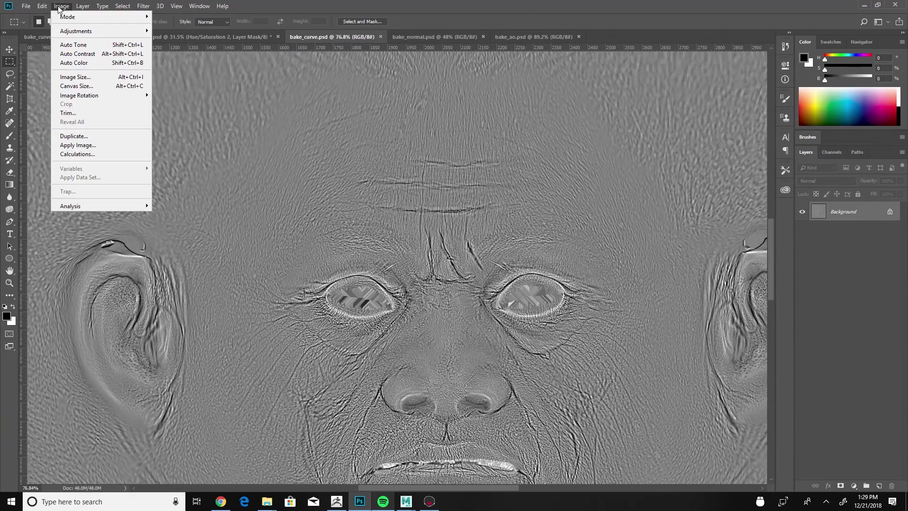
pyautogui.click(95, 81)
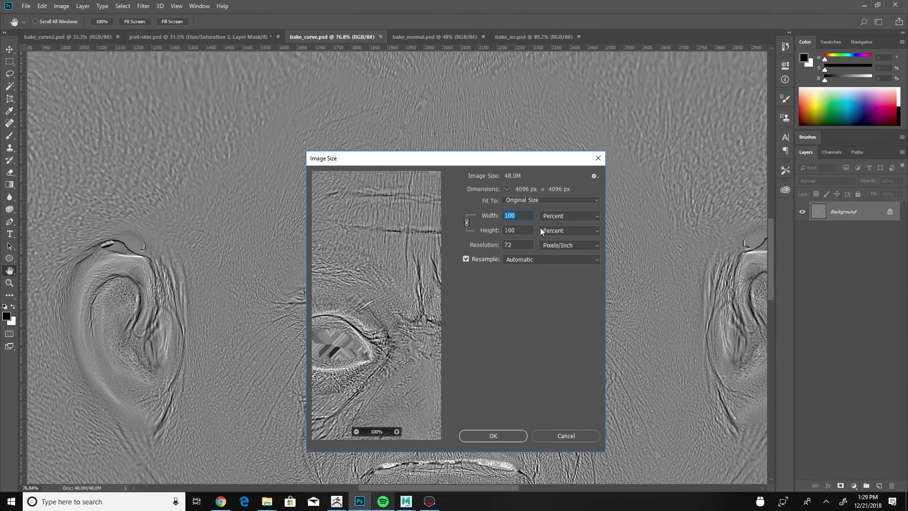
pyautogui.click(565, 436)
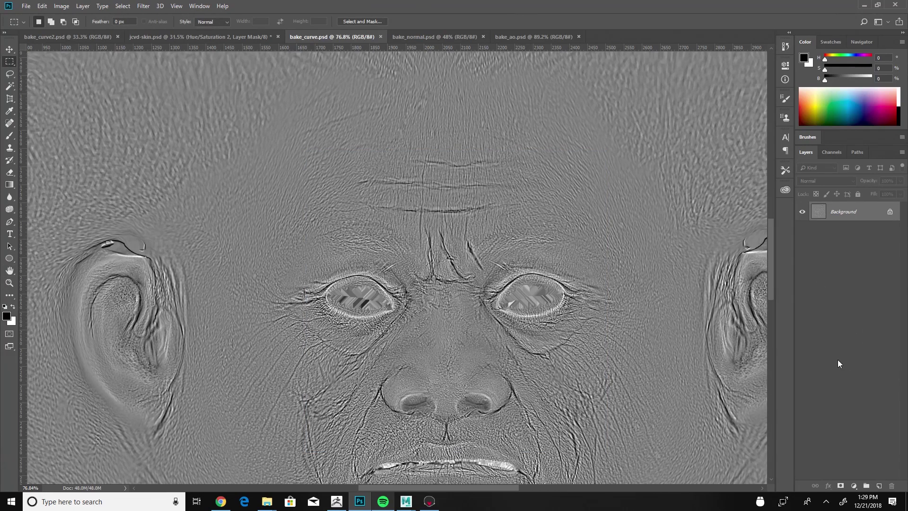
pyautogui.hotkey('ctrl', 'l')
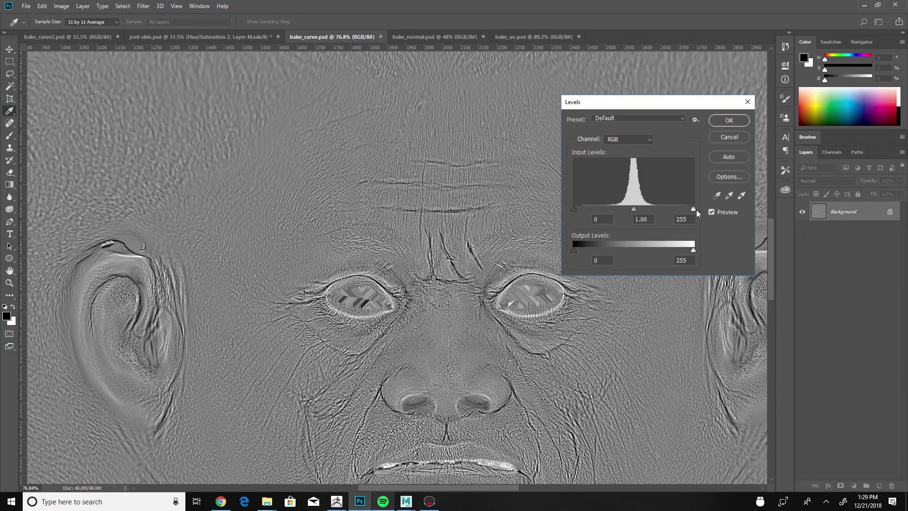
pyautogui.moveTo(693, 209); pyautogui.dragTo(654, 209)
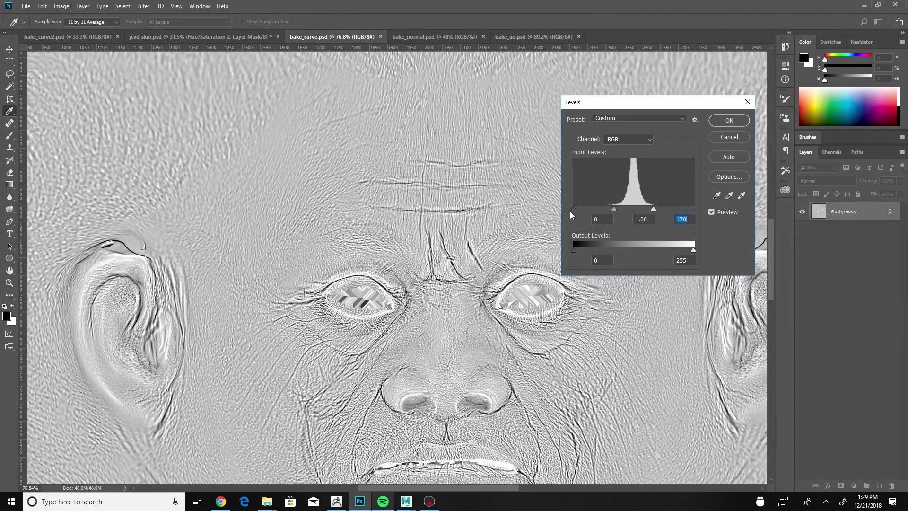
pyautogui.moveTo(573, 208); pyautogui.dragTo(627, 208)
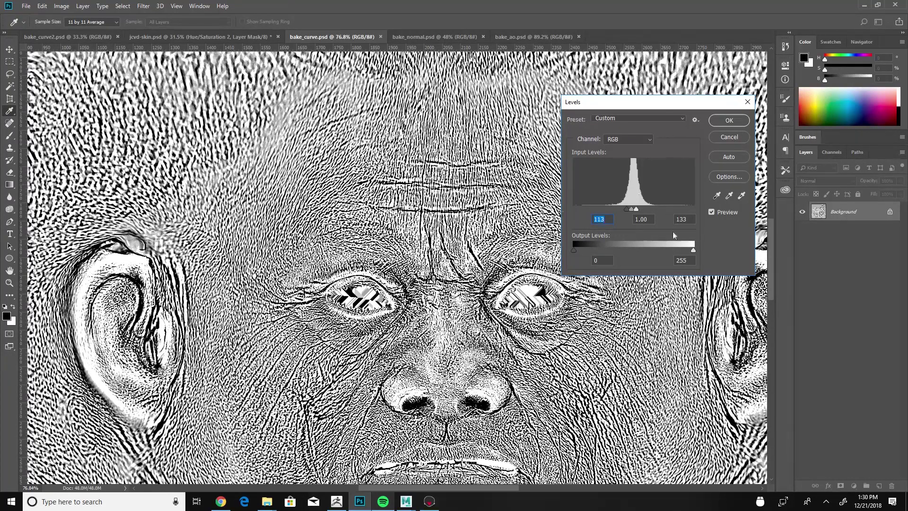
pyautogui.click(723, 140)
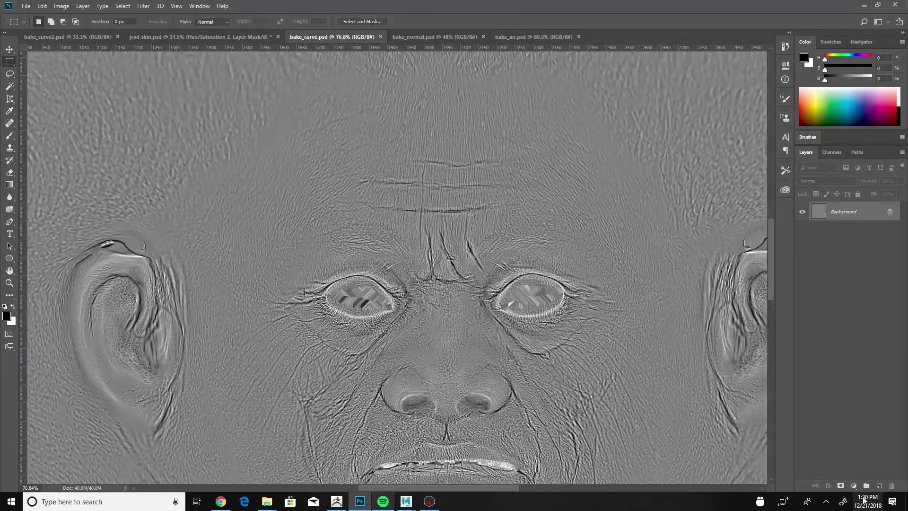
# Step: Add a Levels adjustment layer over the curvature map with input black at 116 and input white at 134
pyautogui.click(854, 486)
pyautogui.click(847, 356)
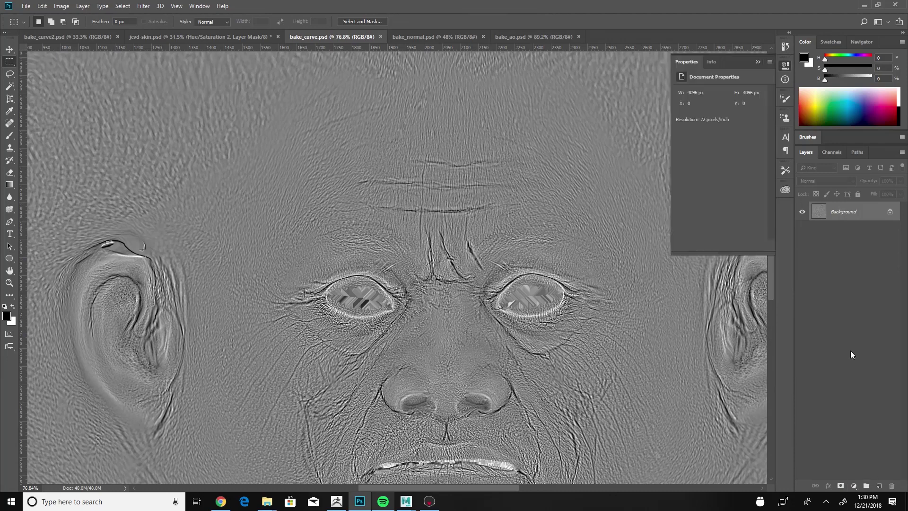
pyautogui.moveTo(763, 162); pyautogui.dragTo(728, 162)
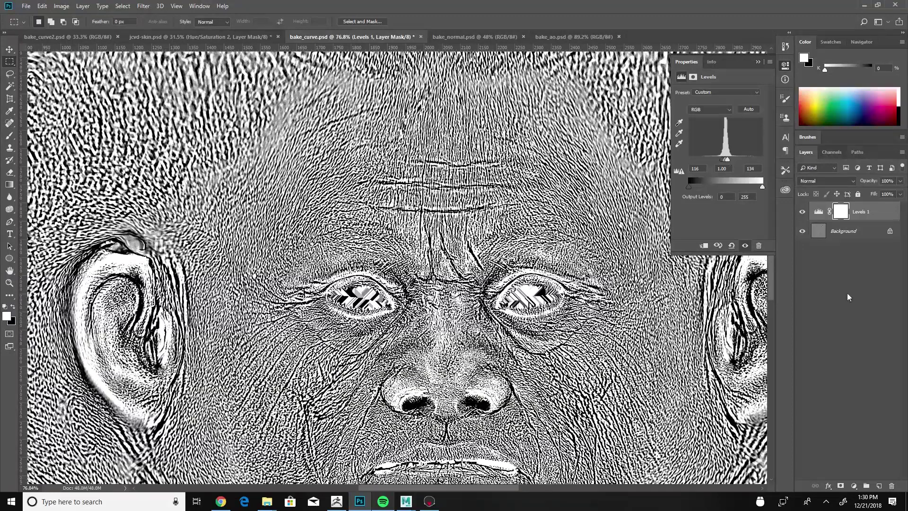
# Step: Try to save the levels-adjusted curvature map over bake_curve2.psd in the jcvd folder
pyautogui.click(857, 305)
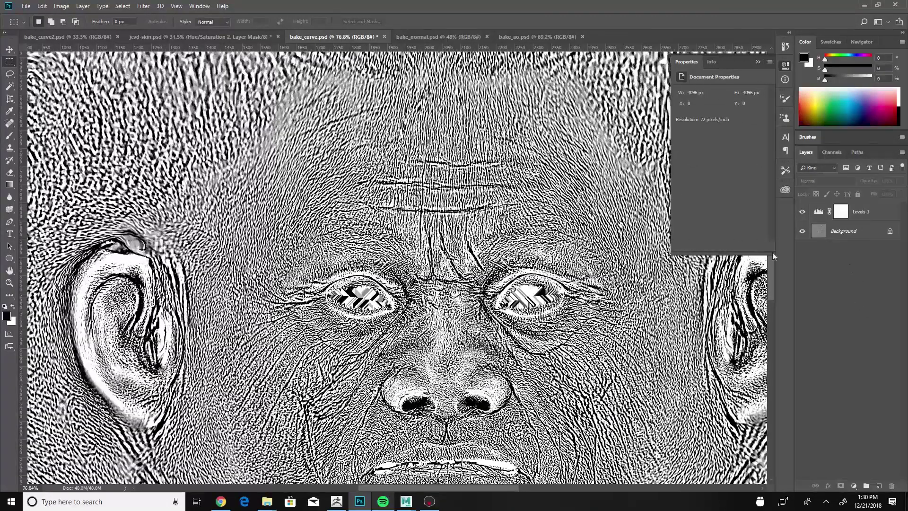
pyautogui.click(26, 6)
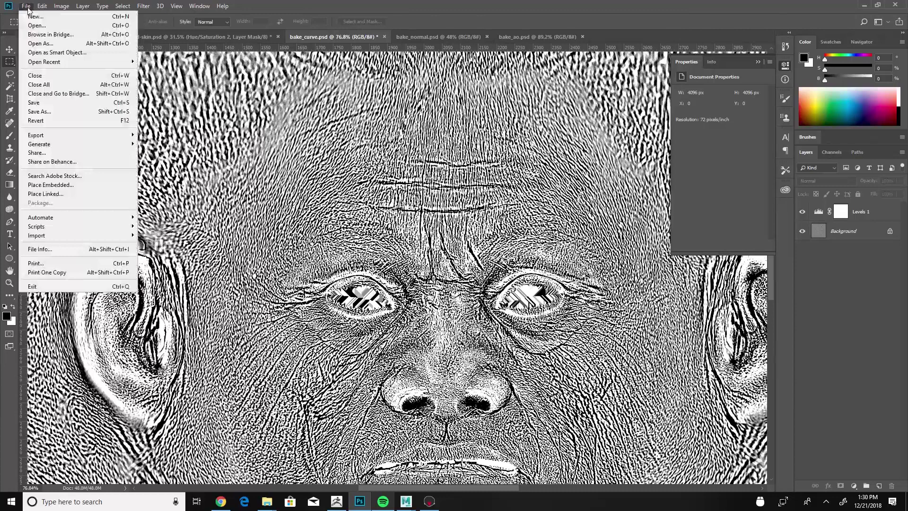
pyautogui.click(64, 112)
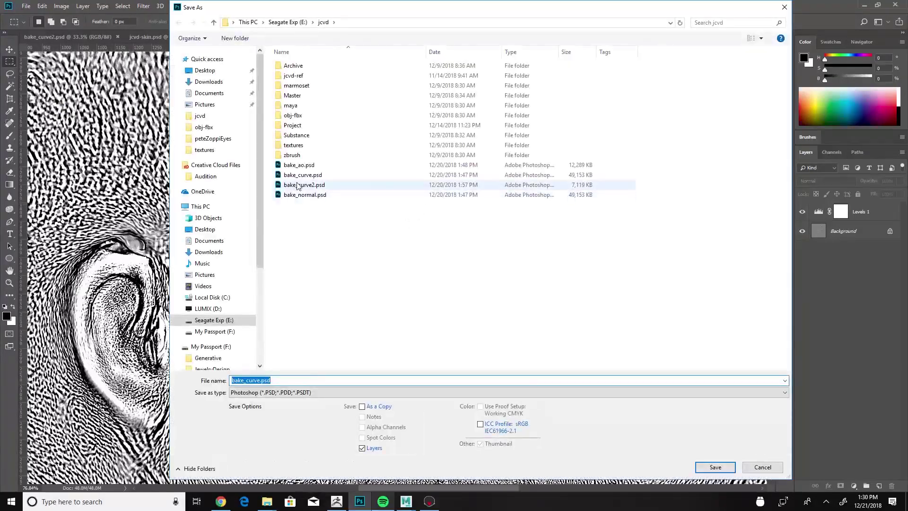
pyautogui.click(315, 186)
pyautogui.click(712, 470)
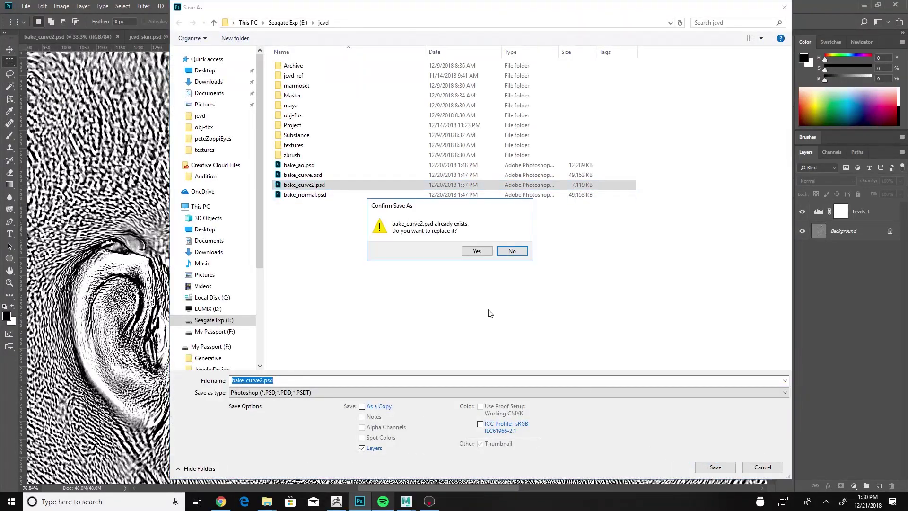
pyautogui.click(477, 251)
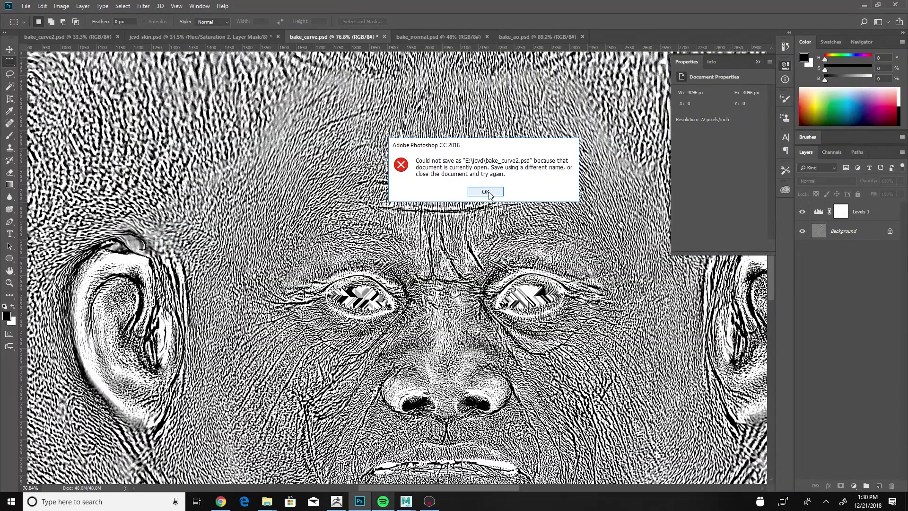
pyautogui.click(482, 191)
# Step: Save the adjusted curvature map as bake_curve-bw.psd in the jcvd folder and switch to Marmoset Toolbag
pyautogui.click(26, 7)
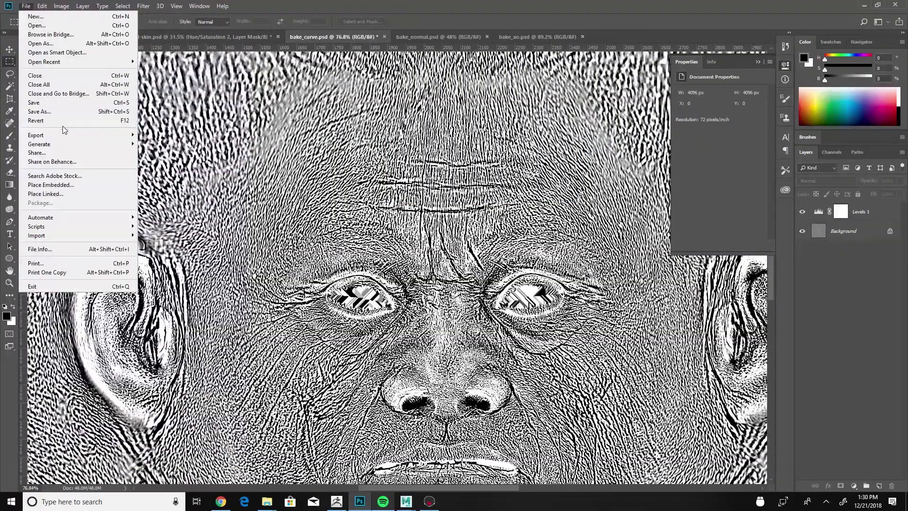
pyautogui.click(62, 113)
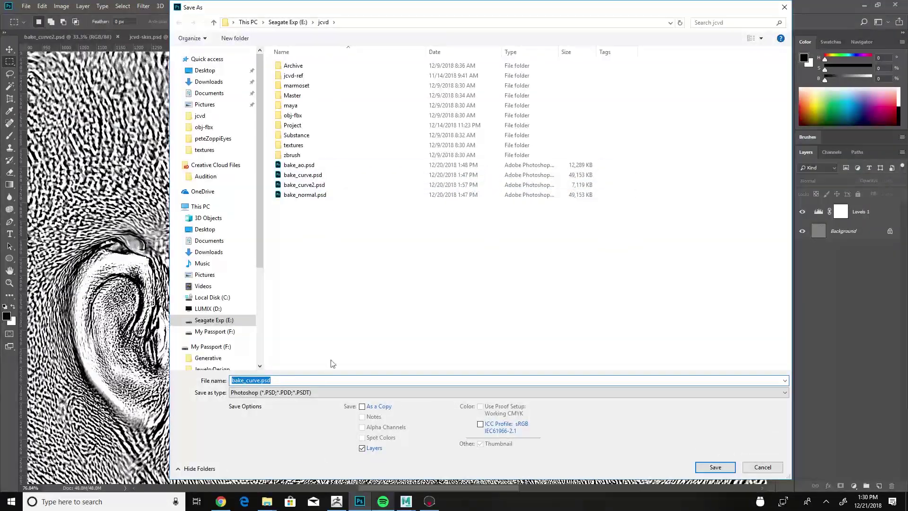
pyautogui.click(304, 382)
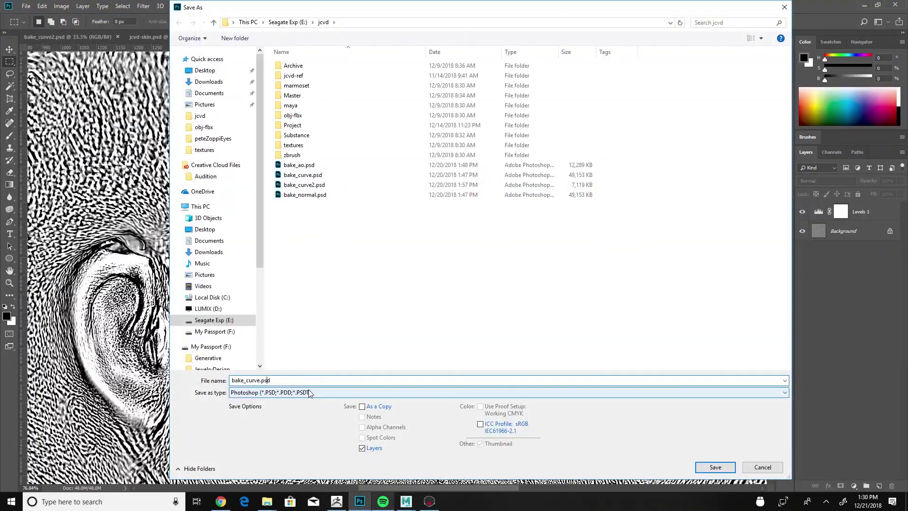
pyautogui.write('-bw')
pyautogui.press('Return')
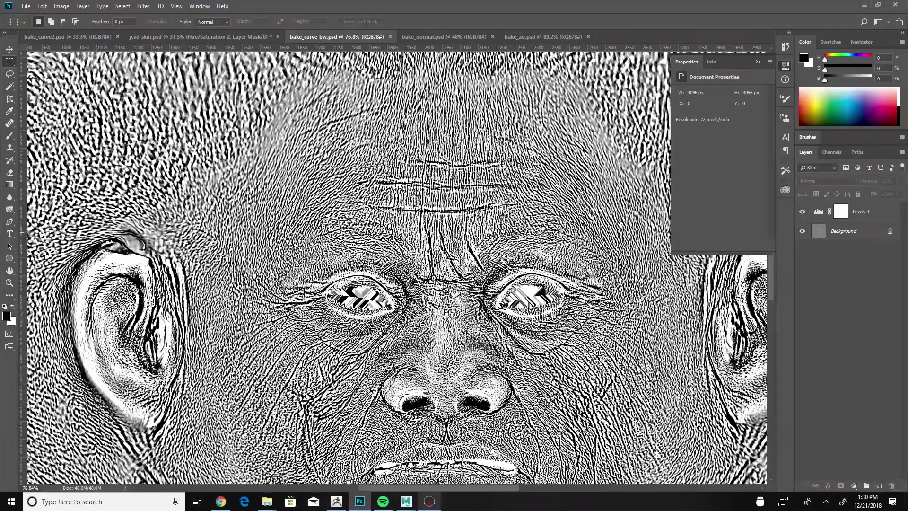
pyautogui.hotkey('alt', 'Tab')
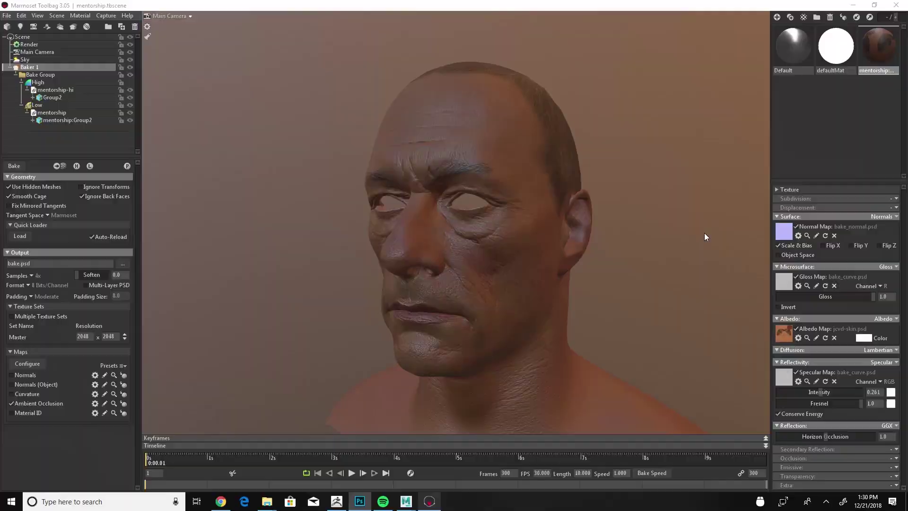
# Step: Load bake_curve-bw.psd as the head material's specular map and set the specular intensity to 0.244
pyautogui.click(784, 377)
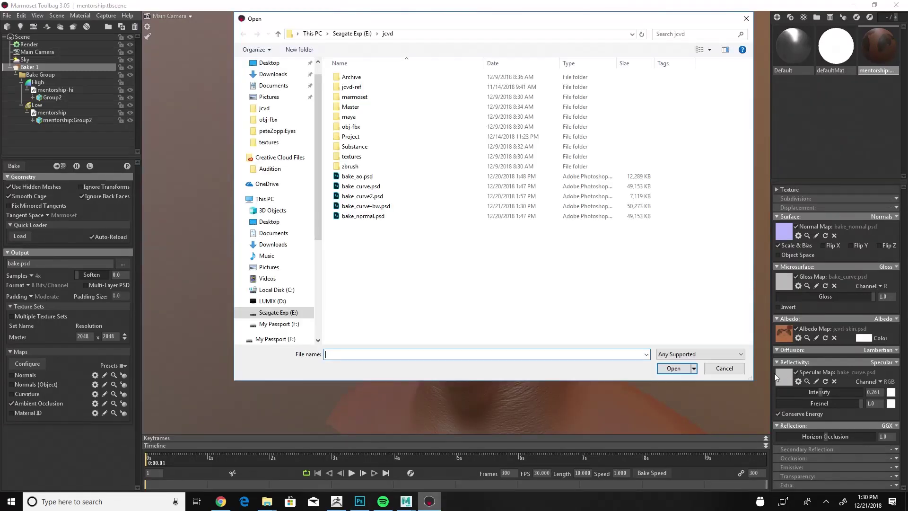
pyautogui.click(370, 207)
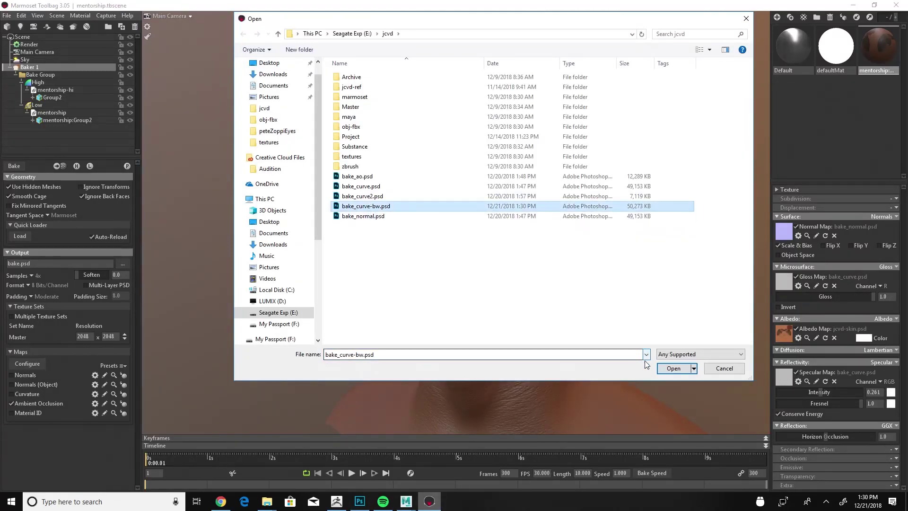
pyautogui.click(673, 369)
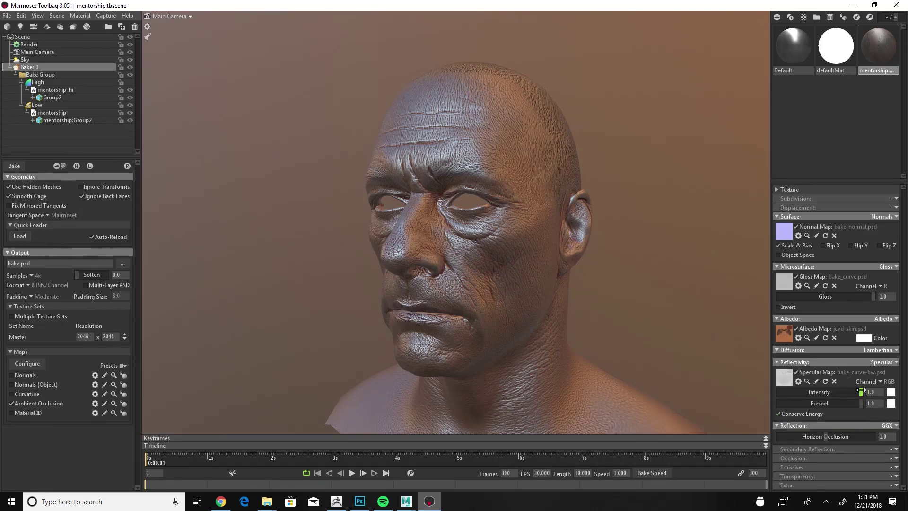
pyautogui.moveTo(864, 392); pyautogui.dragTo(814, 394)
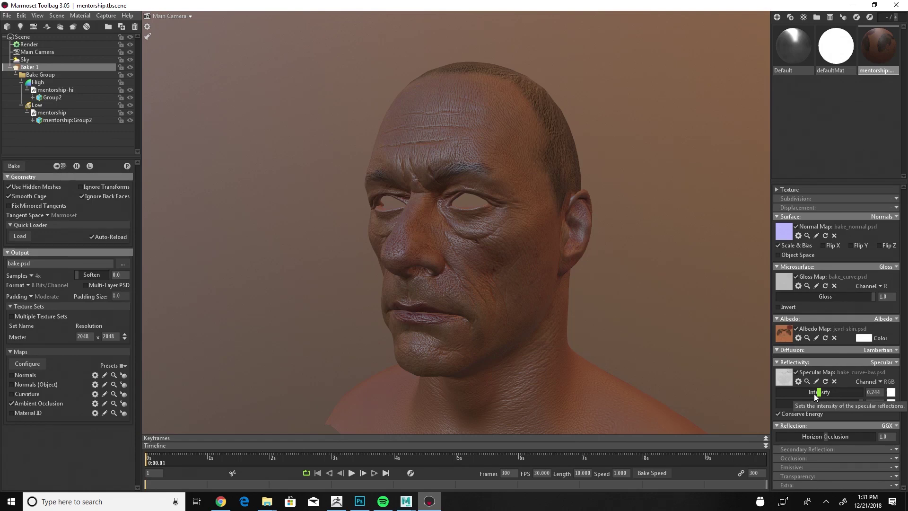
# Step: Load bake_curve.psd as the head material's specular map and set the specular intensity to 0.291
pyautogui.click(784, 377)
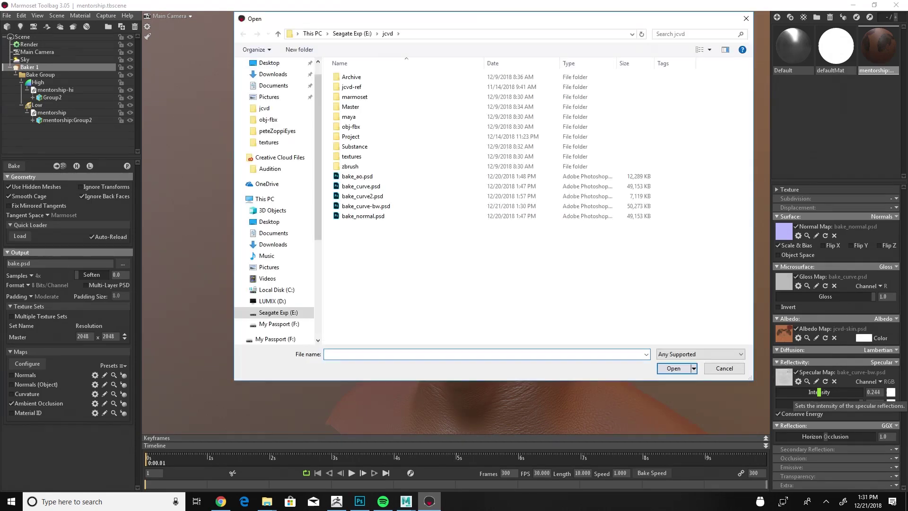
pyautogui.click(360, 186)
pyautogui.click(673, 368)
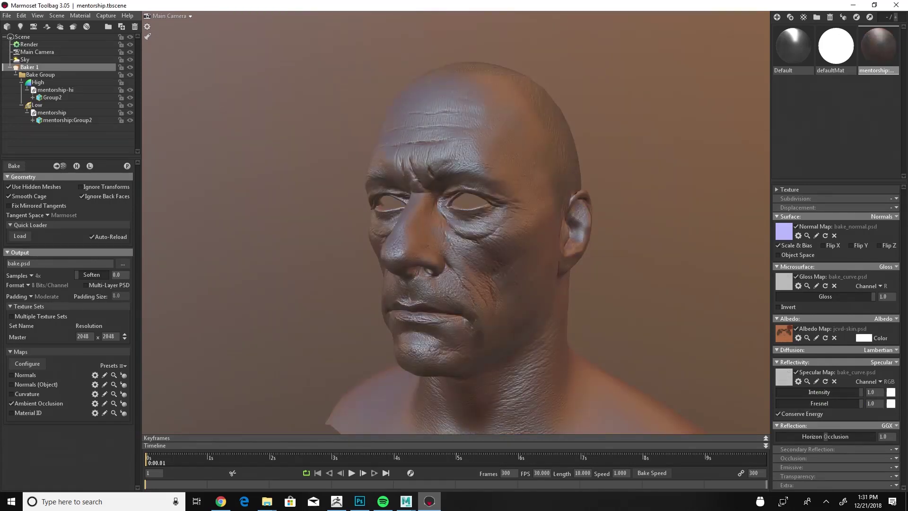
pyautogui.moveTo(856, 393); pyautogui.dragTo(823, 392)
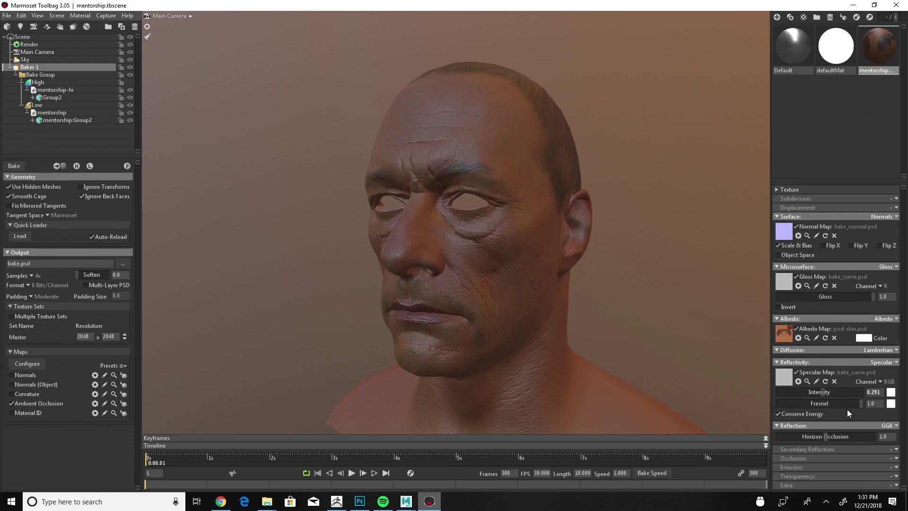
pyautogui.moveTo(343, 350); pyautogui.dragTo(637, 308)
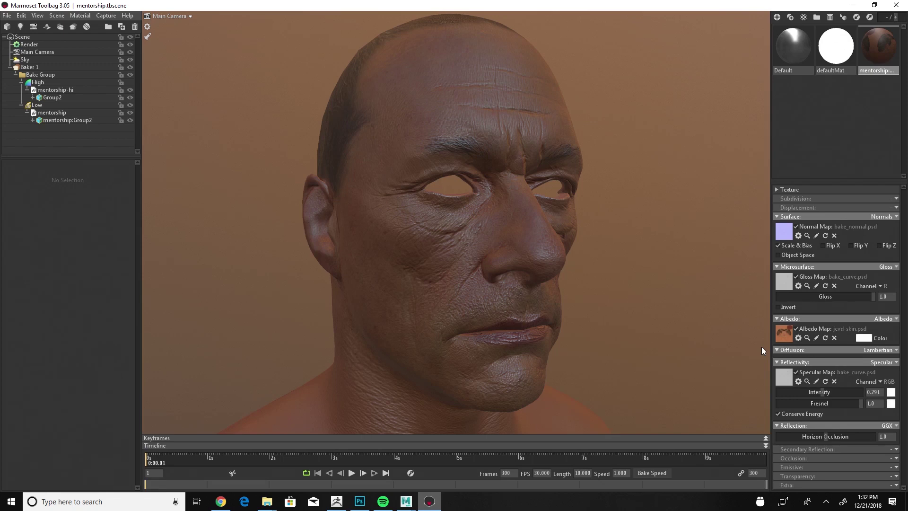
# Step: Mark the material's Diffusion setting with a red arrow and underline in a screen sketch, and close the sketch
pyautogui.press('super+w')
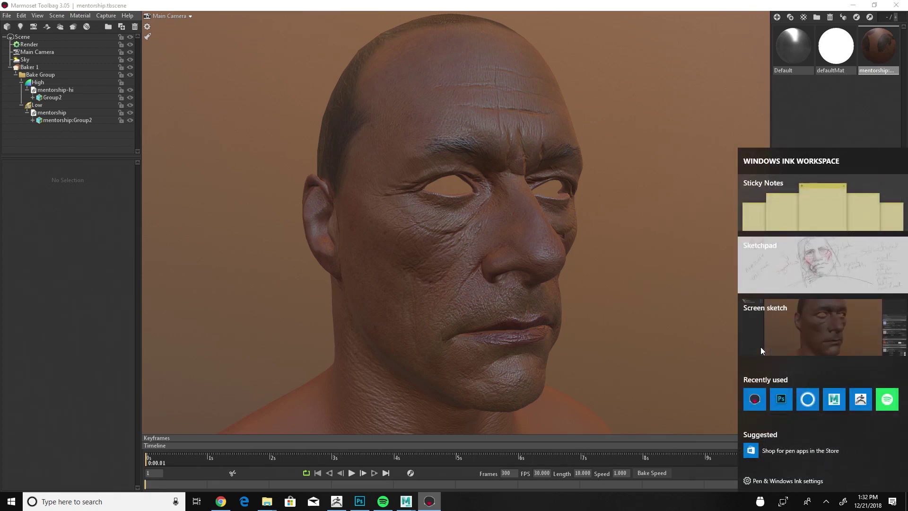
pyautogui.click(760, 347)
pyautogui.moveTo(368, 337); pyautogui.dragTo(620, 334)
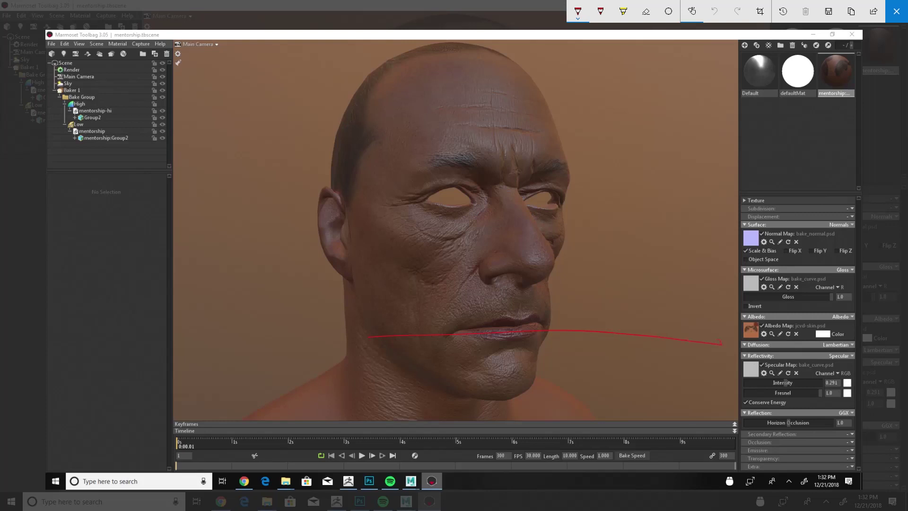
pyautogui.moveTo(716, 339); pyautogui.dragTo(719, 353)
pyautogui.moveTo(769, 340); pyautogui.dragTo(847, 335)
pyautogui.press('Escape')
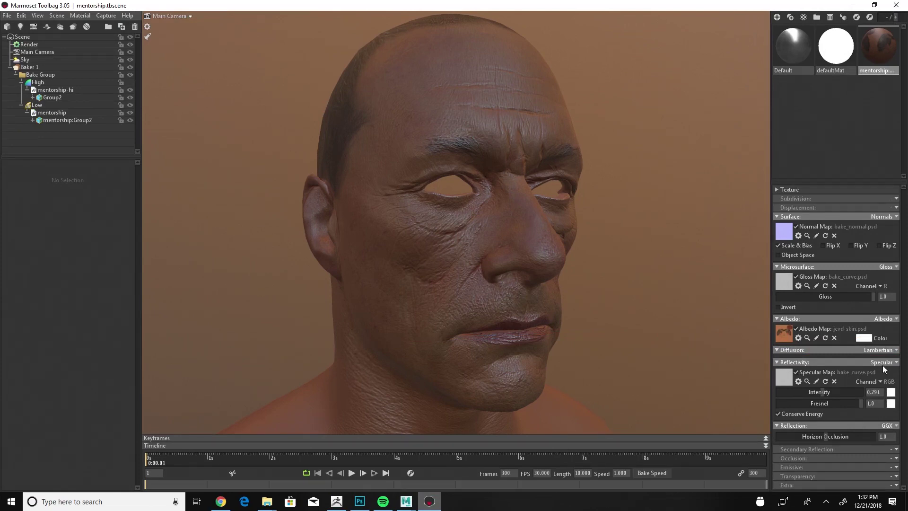
# Step: Set the head material's diffusion to Subsurface Scatter with a scatter depth of about 6 mm
pyautogui.click(896, 350)
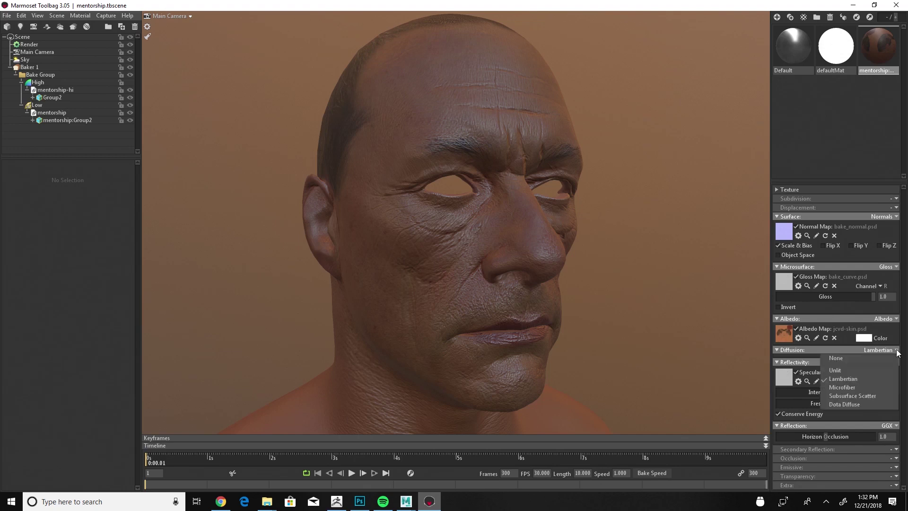
pyautogui.click(850, 396)
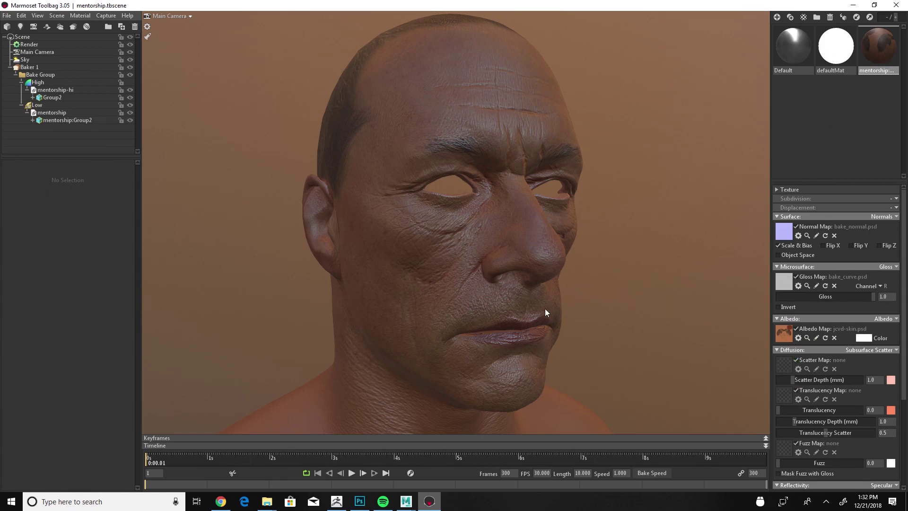
pyautogui.moveTo(805, 379)
pyautogui.mouseDown()
pyautogui.moveTo(856, 379)
pyautogui.moveTo(805, 379)
pyautogui.mouseUp()
pyautogui.click(800, 379)
pyautogui.scroll(-4, 495, 294)
pyautogui.moveTo(495, 296); pyautogui.dragTo(504, 227, button='middle')
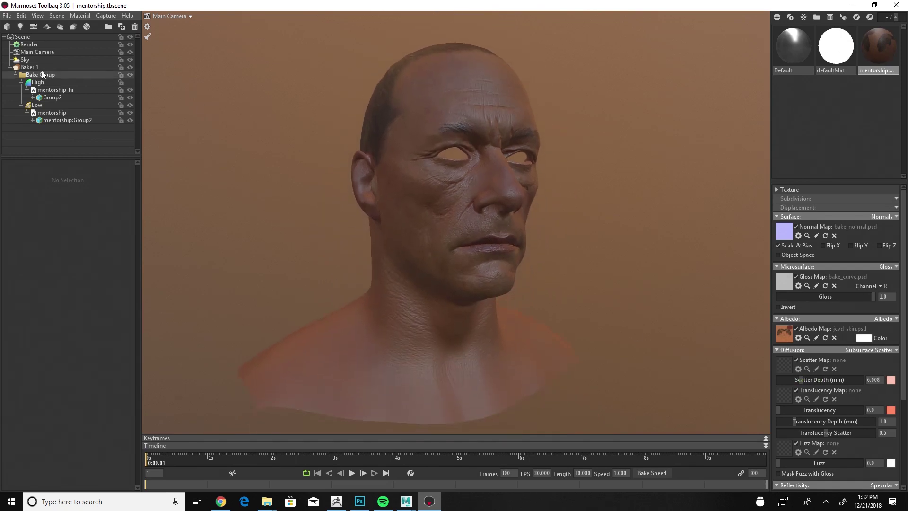
# Step: Show the scene's scale reference figure to compare it with the head model
pyautogui.click(22, 37)
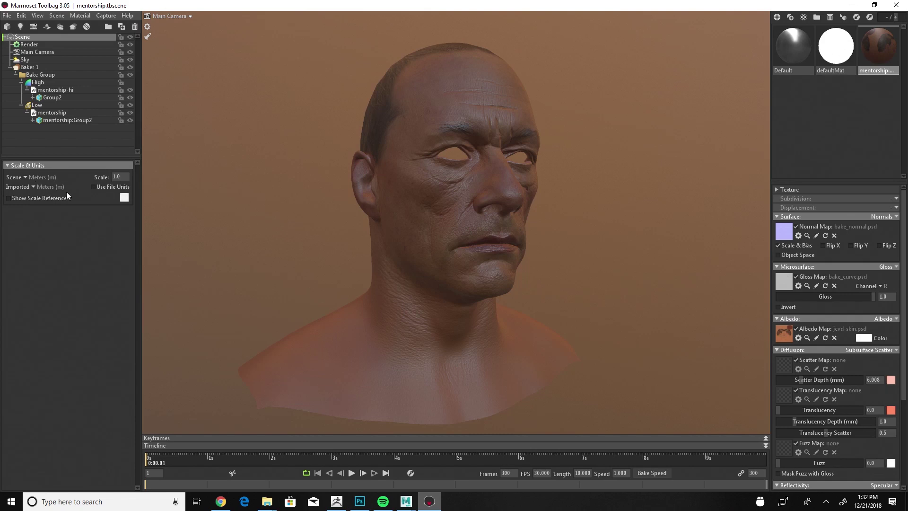
pyautogui.click(47, 198)
pyautogui.scroll(-4, 455, 315)
pyautogui.moveTo(452, 320); pyautogui.dragTo(462, 188, button='middle')
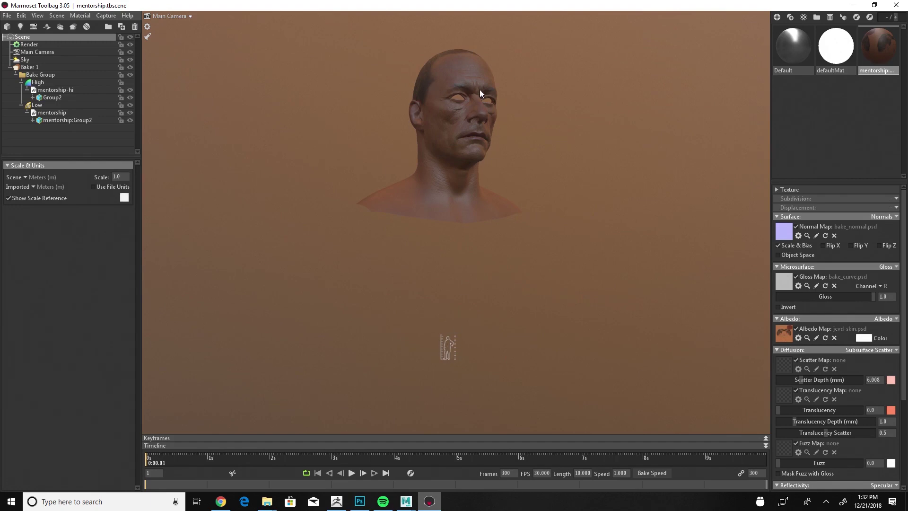
# Step: Circle the head and mark the scale reference figure in a screen sketch, and close the sketch
pyautogui.click(843, 502)
pyautogui.click(825, 326)
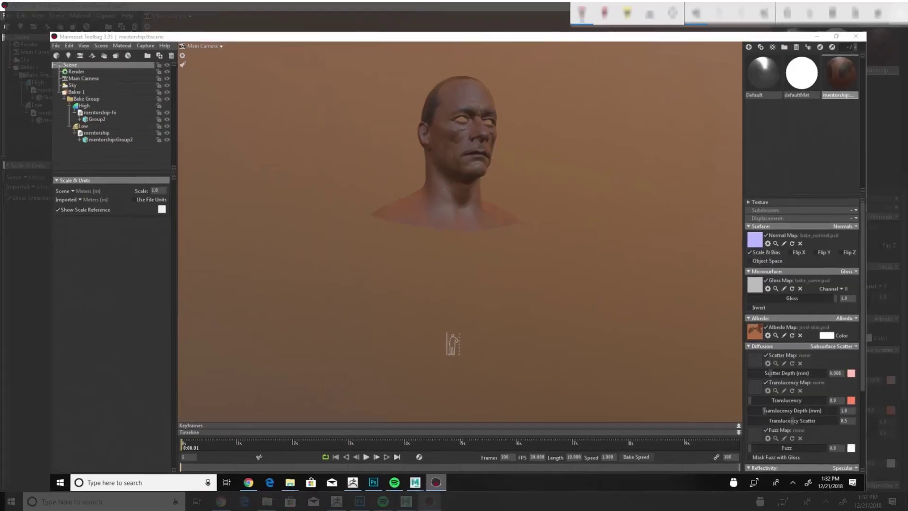
pyautogui.moveTo(440, 91)
pyautogui.mouseDown()
pyautogui.moveTo(478, 74)
pyautogui.moveTo(453, 82)
pyautogui.mouseUp()
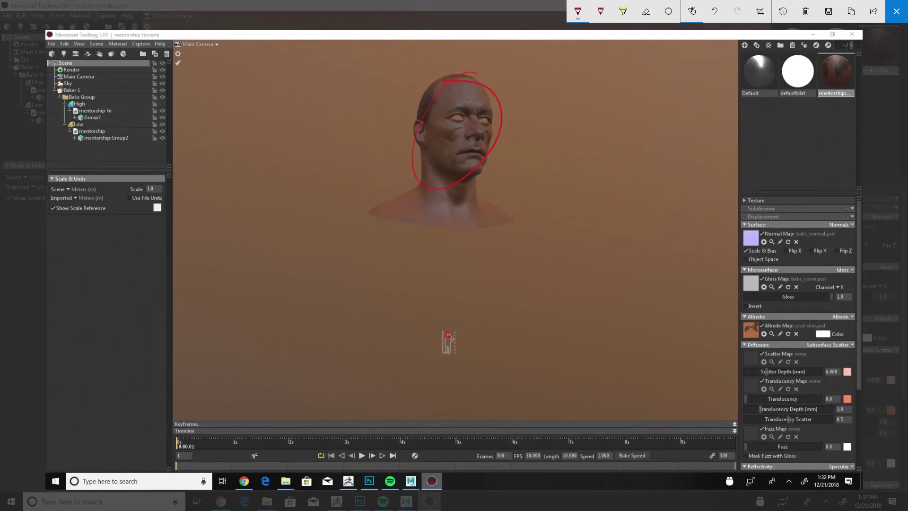
pyautogui.moveTo(449, 345)
pyautogui.mouseDown()
pyautogui.moveTo(446, 357)
pyautogui.moveTo(86, 220)
pyautogui.mouseUp()
pyautogui.click(896, 12)
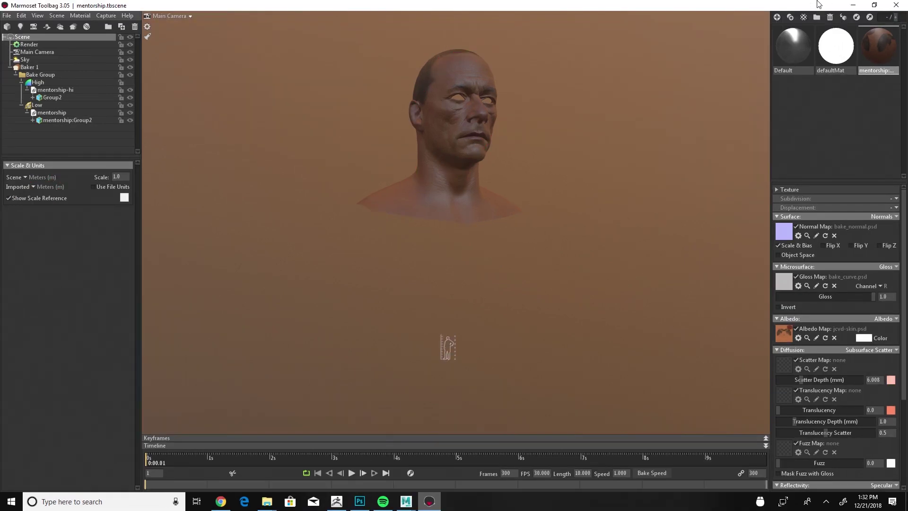
# Step: Set the scene's imported units to centimeters and compare the head with the scale reference figure
pyautogui.click(35, 186)
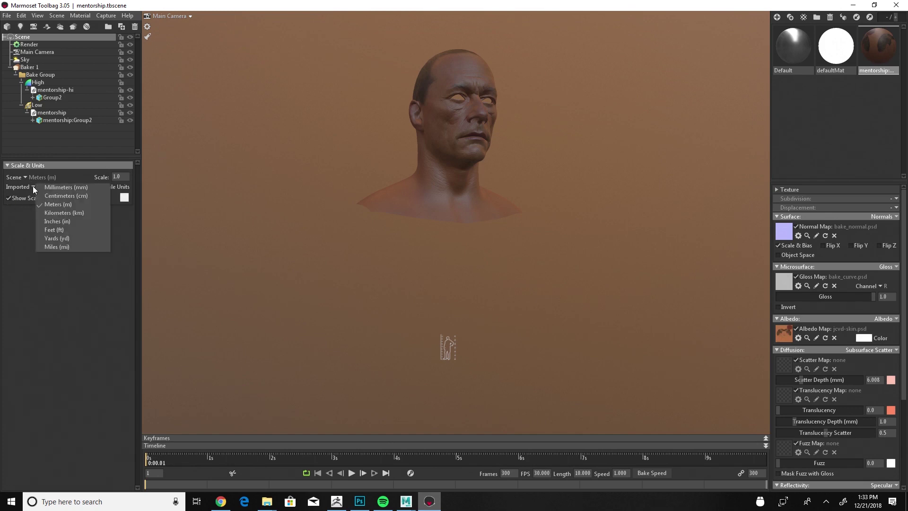
pyautogui.click(49, 195)
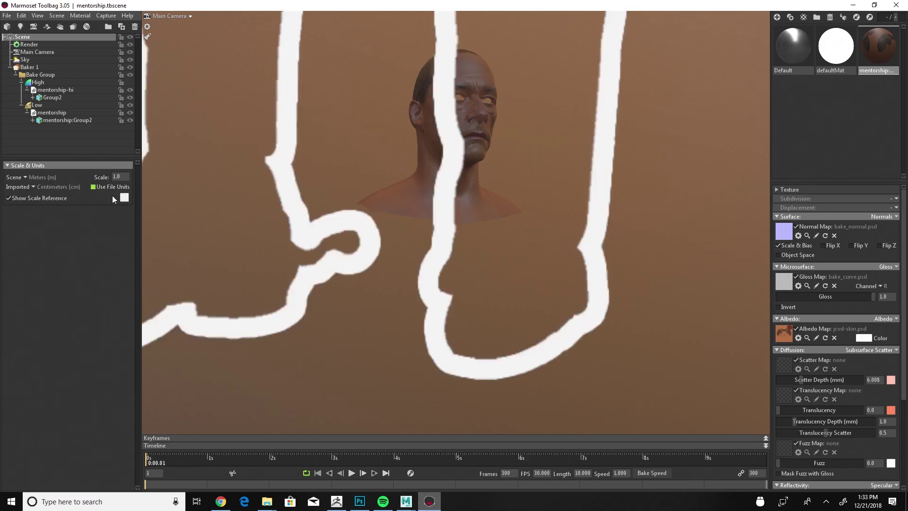
pyautogui.scroll(-3, 453, 328)
pyautogui.scroll(-10, 453, 329)
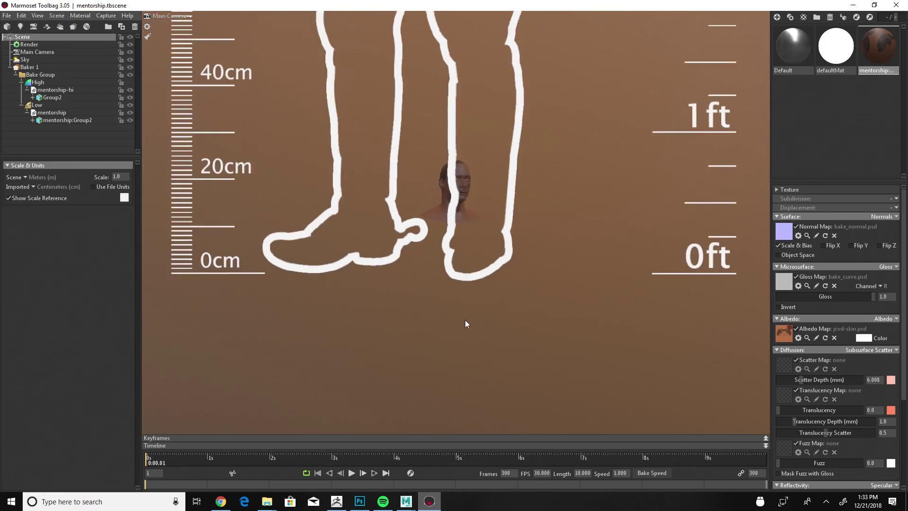
pyautogui.moveTo(479, 283); pyautogui.dragTo(497, 311, button='middle')
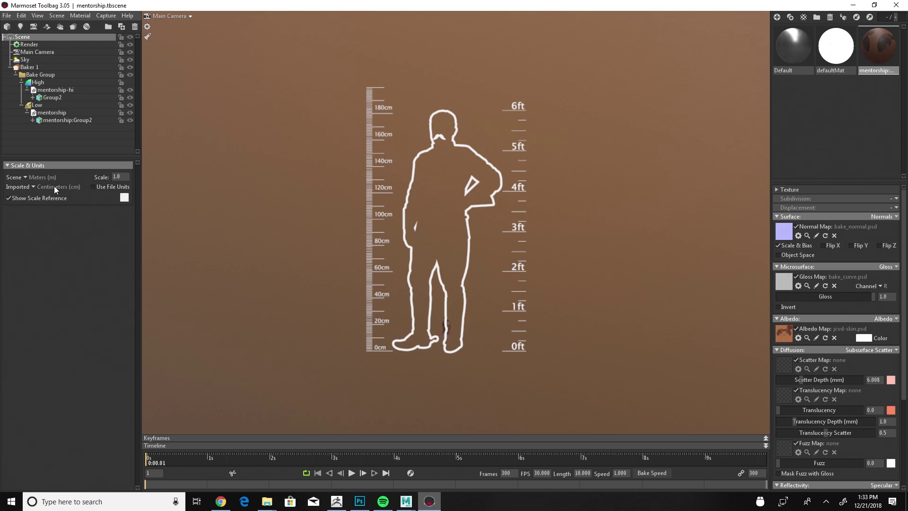
# Step: Set the scene's imported units to inches and check the head against the scale reference figure
pyautogui.click(34, 186)
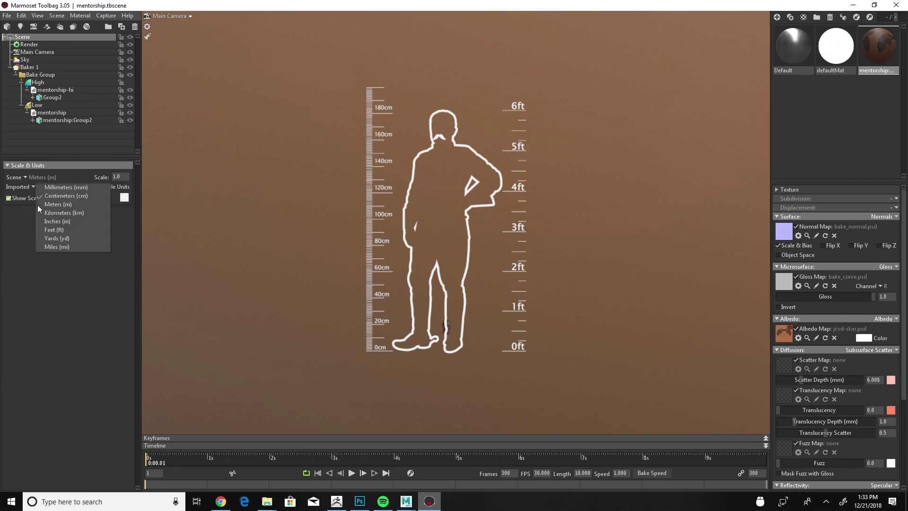
pyautogui.click(62, 221)
pyautogui.scroll(7, 432, 247)
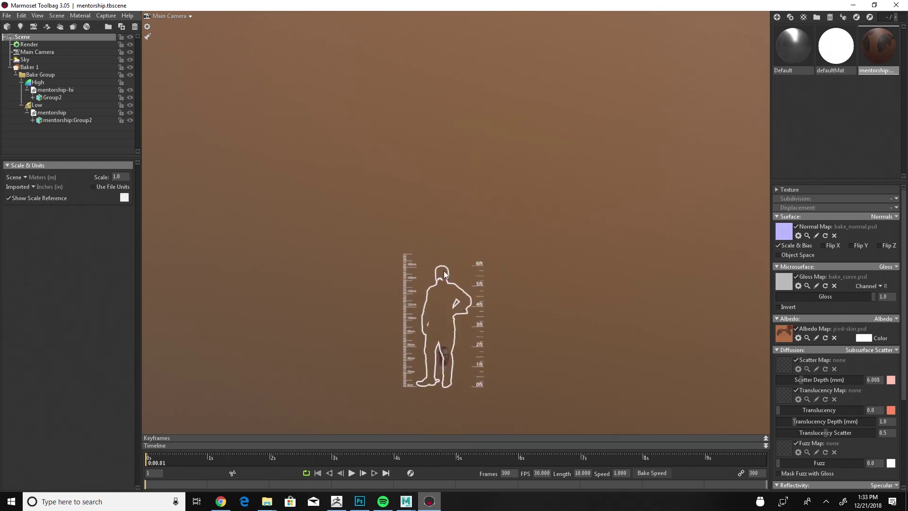
# Step: Hide the scene's scale reference figure and frame the head in close-up
pyautogui.moveTo(476, 286); pyautogui.dragTo(484, 205, button='middle')
pyautogui.moveTo(507, 297); pyautogui.dragTo(475, 288)
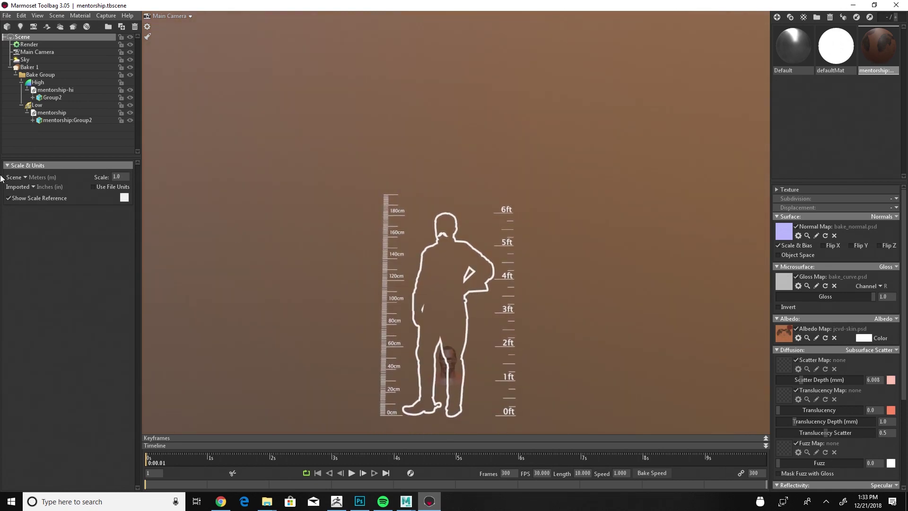
pyautogui.click(8, 198)
pyautogui.moveTo(420, 289); pyautogui.dragTo(468, 117, button='middle')
pyautogui.scroll(10, 461, 329)
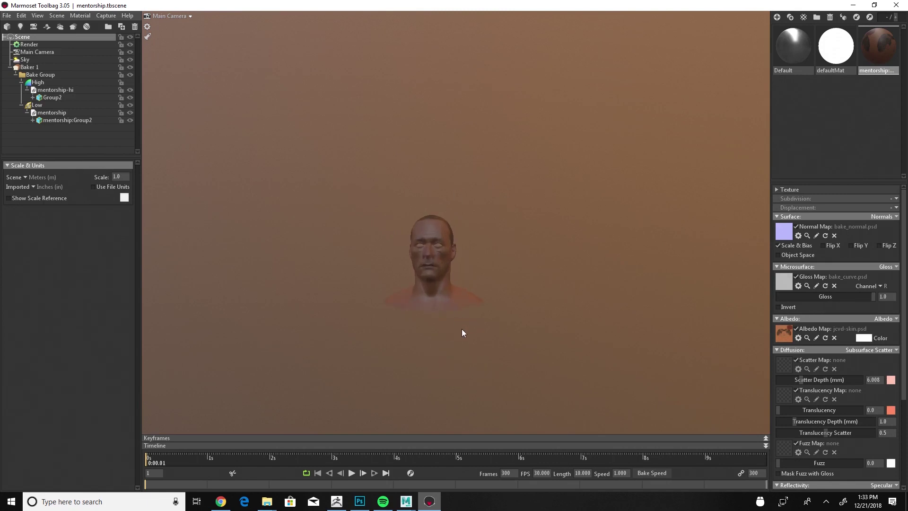
pyautogui.moveTo(492, 237); pyautogui.dragTo(646, 295)
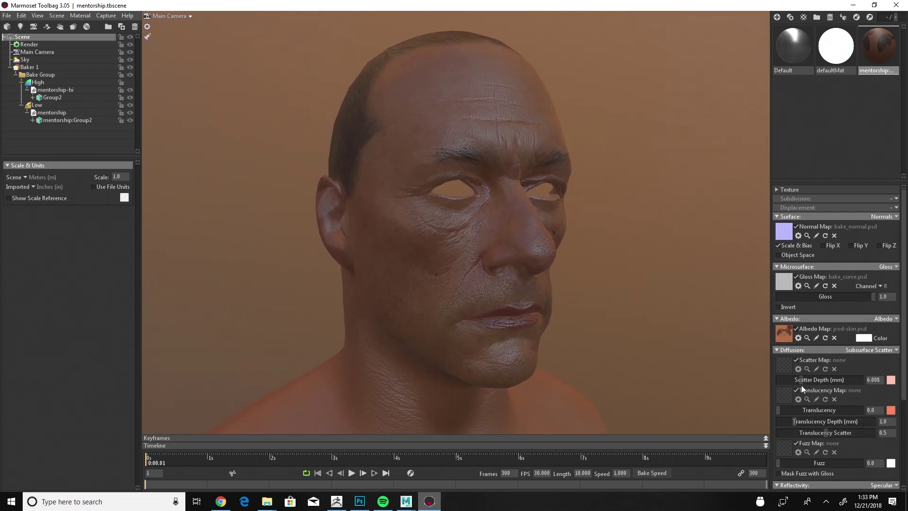
# Step: Turn off the skin material's albedo map and set the scatter depth to 0 mm
pyautogui.click(796, 329)
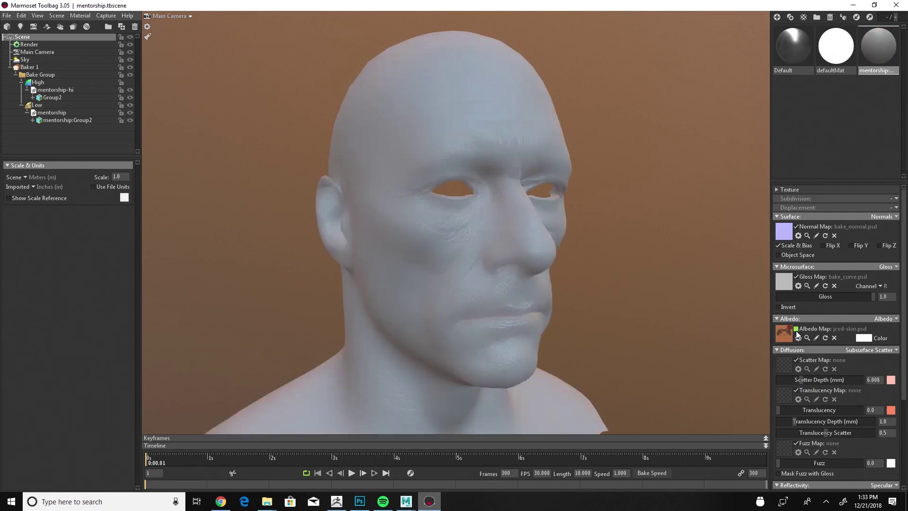
pyautogui.moveTo(799, 384); pyautogui.dragTo(759, 371)
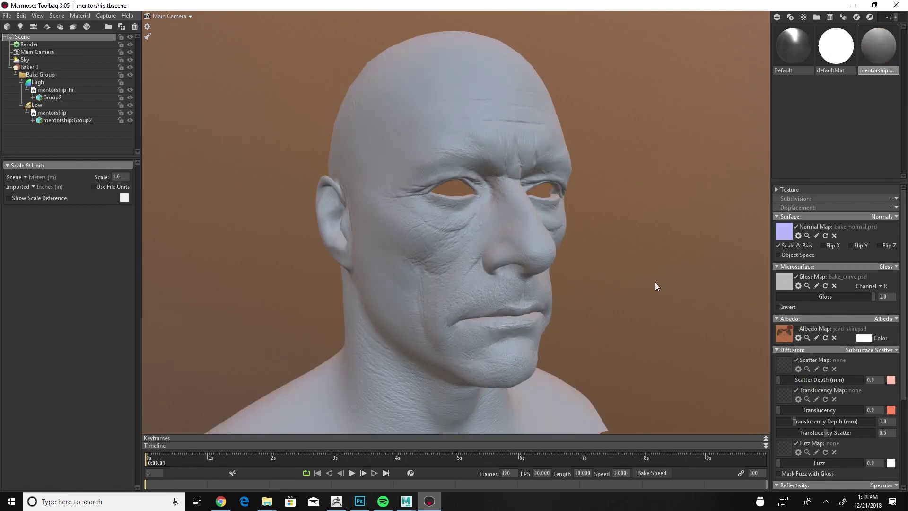
pyautogui.scroll(8, 654, 282)
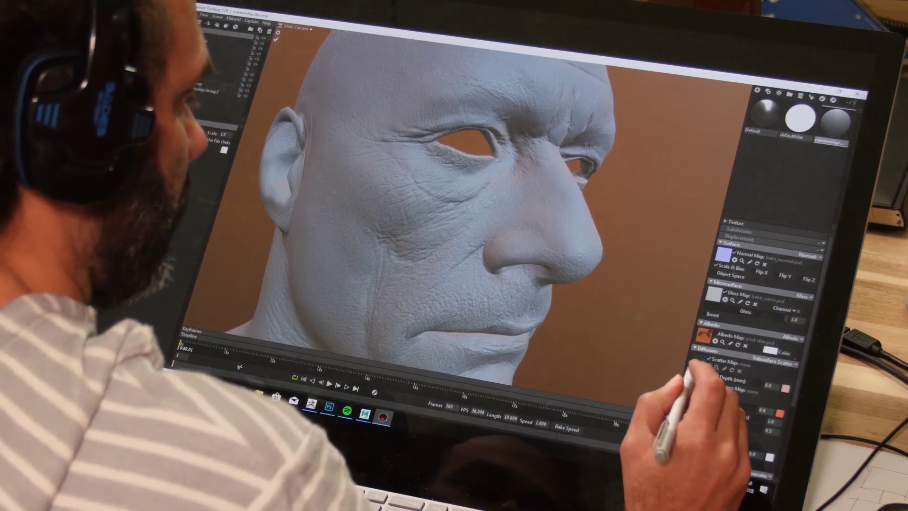
# Step: Try different scatter depths on the untextured head, ending at 0.001 mm
pyautogui.moveTo(700, 373)
pyautogui.mouseDown()
pyautogui.moveTo(714, 377)
pyautogui.moveTo(687, 376)
pyautogui.mouseUp()
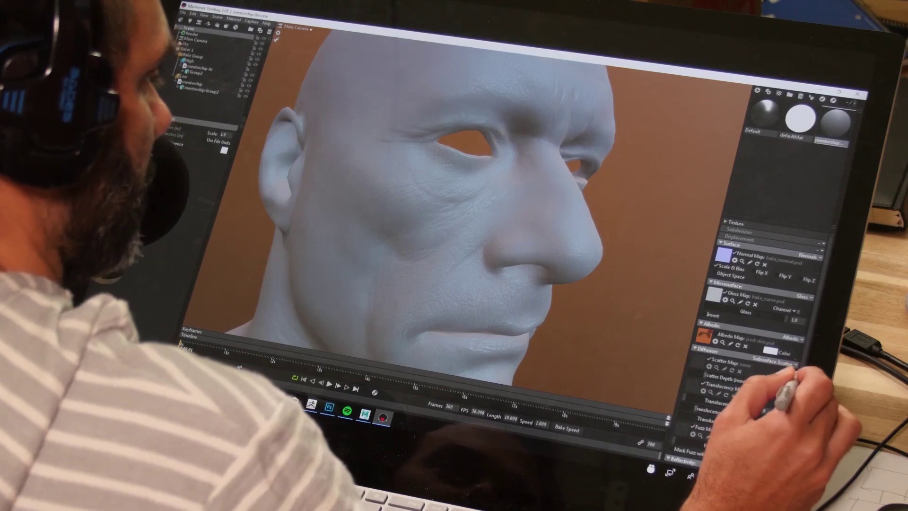
pyautogui.moveTo(800, 368); pyautogui.dragTo(782, 406)
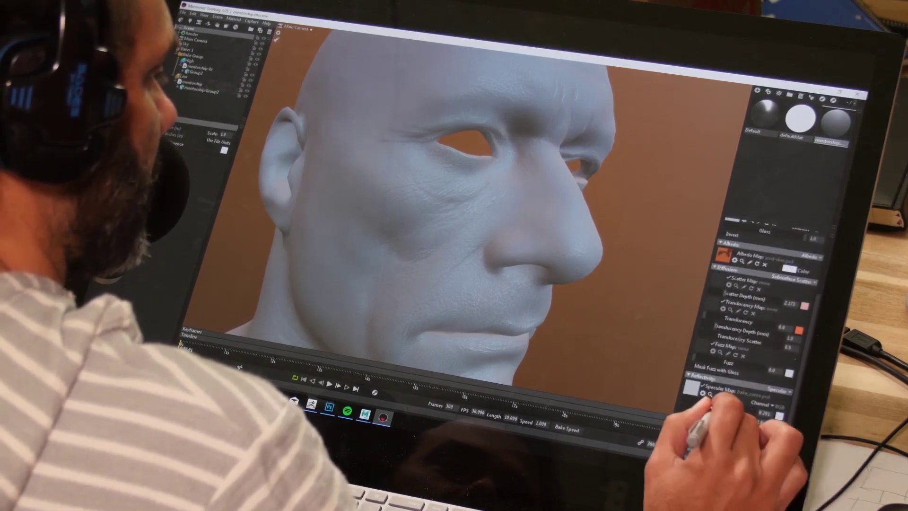
pyautogui.moveTo(703, 402); pyautogui.dragTo(684, 400)
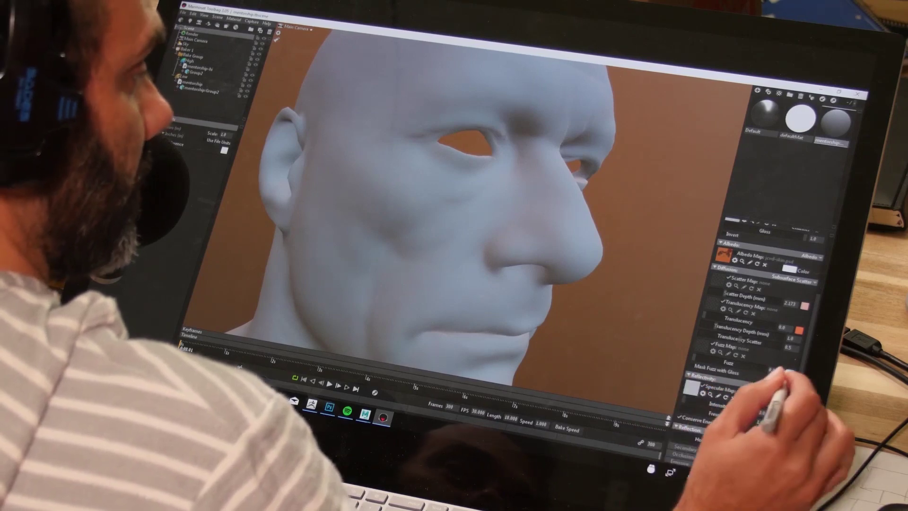
pyautogui.moveTo(795, 369); pyautogui.dragTo(796, 341)
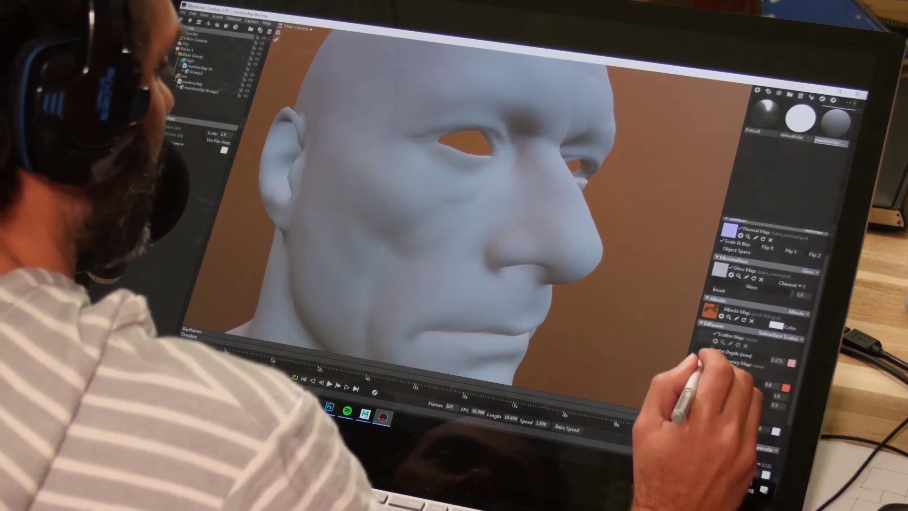
pyautogui.moveTo(711, 349); pyautogui.dragTo(698, 347)
pyautogui.moveTo(704, 347); pyautogui.dragTo(699, 347)
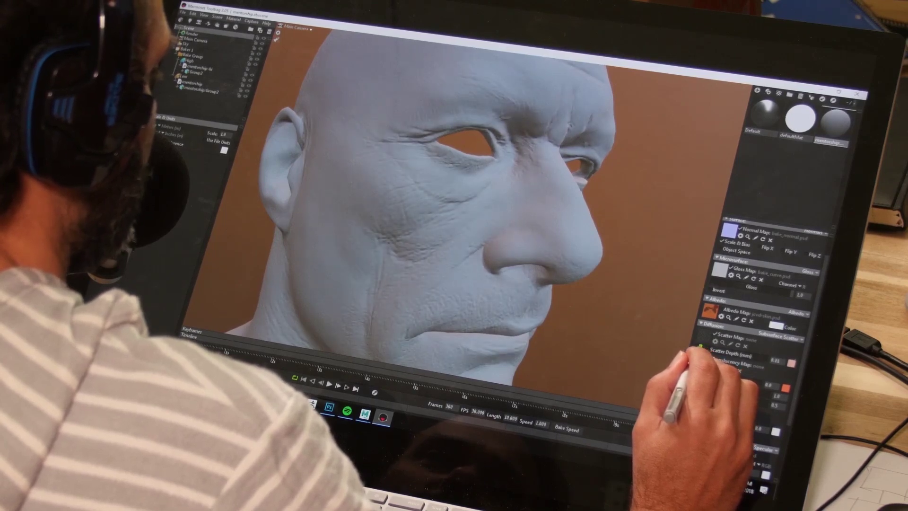
# Step: Set the scatter color to a saturated red (#fb3700) and raise the scatter depth to 1.75 mm
pyautogui.click(792, 362)
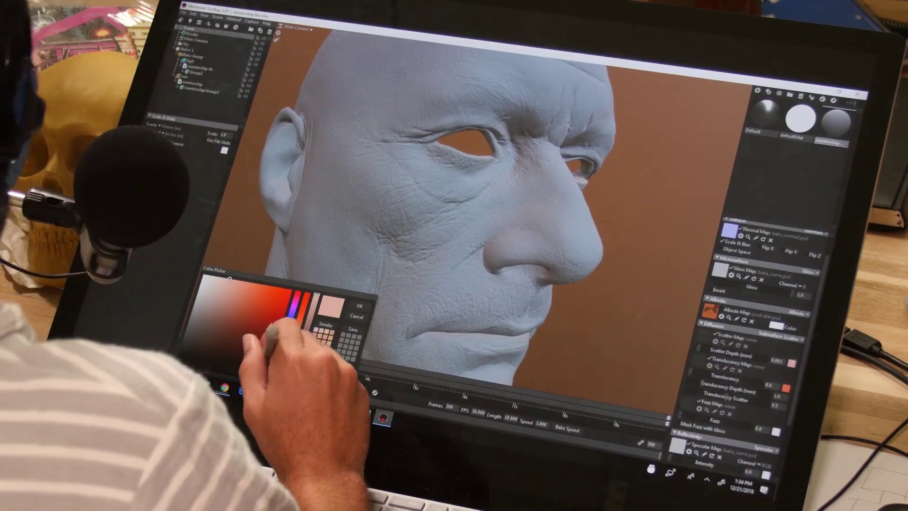
pyautogui.moveTo(260, 298); pyautogui.dragTo(285, 314)
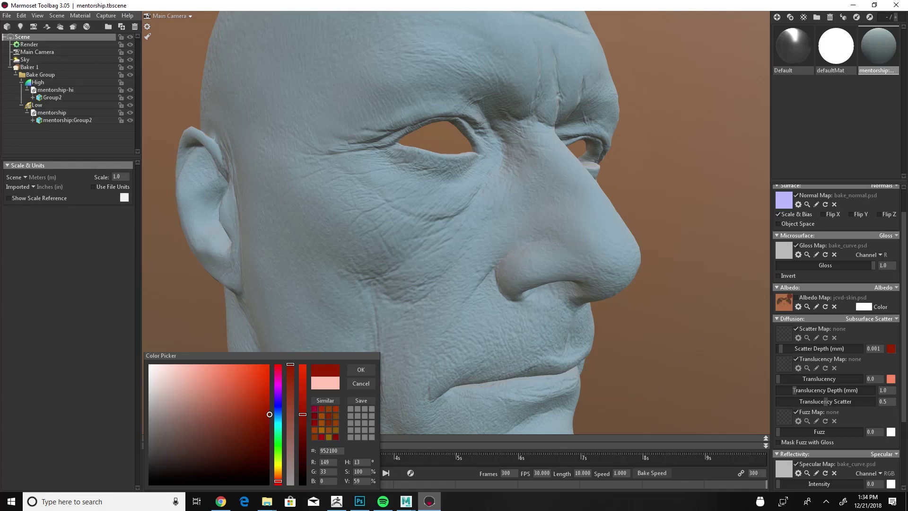
pyautogui.moveTo(251, 401)
pyautogui.mouseDown()
pyautogui.moveTo(265, 401)
pyautogui.moveTo(268, 417)
pyautogui.moveTo(258, 423)
pyautogui.moveTo(186, 365)
pyautogui.moveTo(271, 426)
pyautogui.moveTo(303, 366)
pyautogui.mouseUp()
pyautogui.click(359, 368)
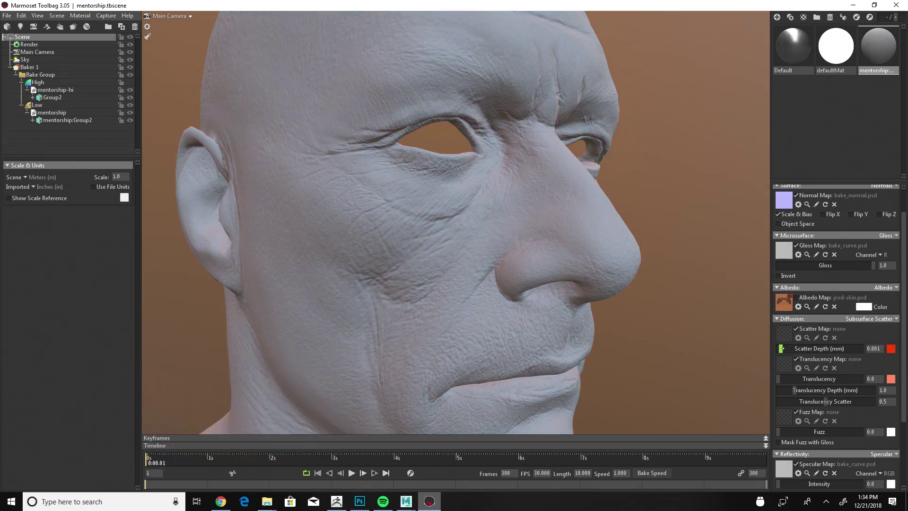
pyautogui.moveTo(780, 349); pyautogui.dragTo(790, 349)
pyautogui.moveTo(791, 349); pyautogui.dragTo(795, 345)
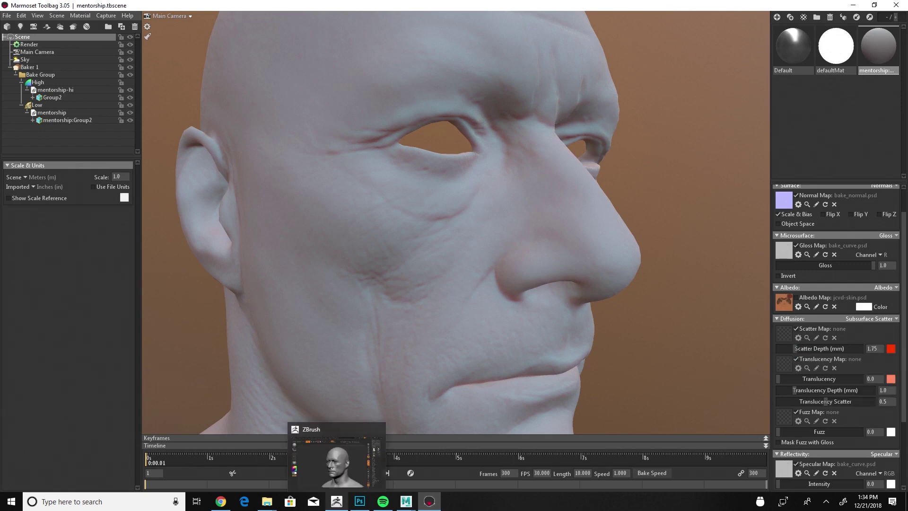
# Step: Switch to ZBrush to examine the sculpted head's skin detail up close, and return to Marmoset Toolbag
pyautogui.click(343, 483)
pyautogui.click(821, 219)
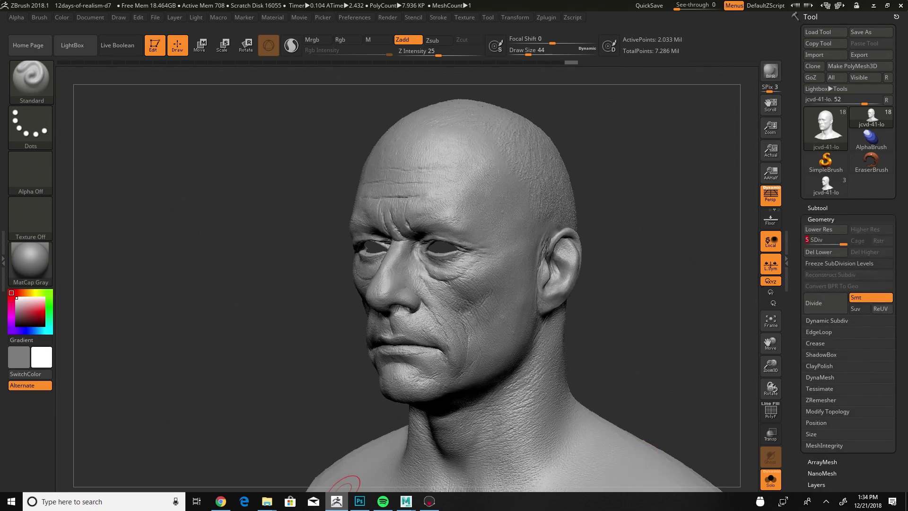
pyautogui.moveTo(633, 349); pyautogui.dragTo(671, 101)
pyautogui.moveTo(670, 362); pyautogui.dragTo(665, 363)
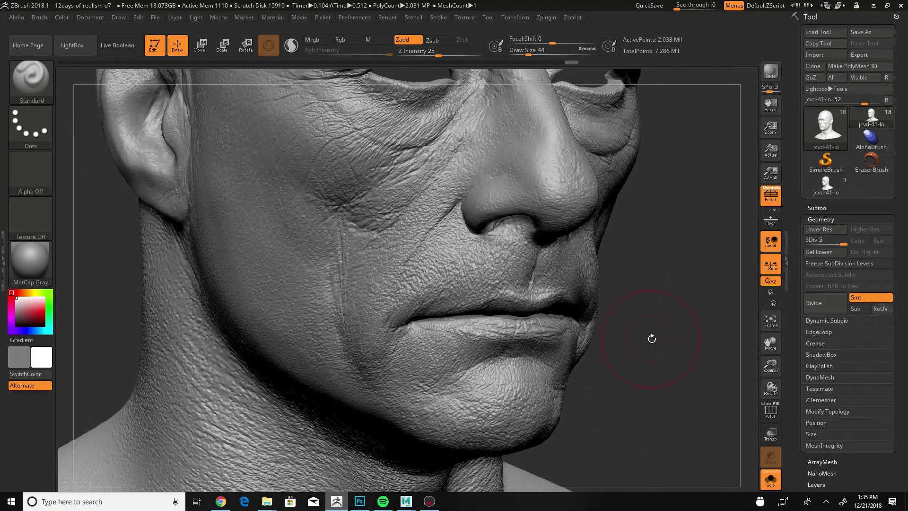
pyautogui.hotkey('alt', 'Tab')
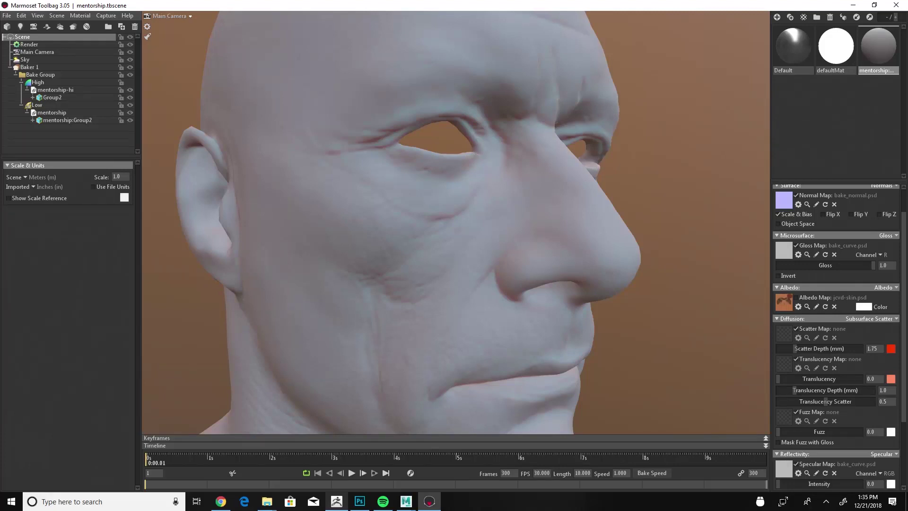
# Step: Set the scatter depth to 0.8 mm and change the scatter color to a light salmon (#fea187)
pyautogui.moveTo(795, 349)
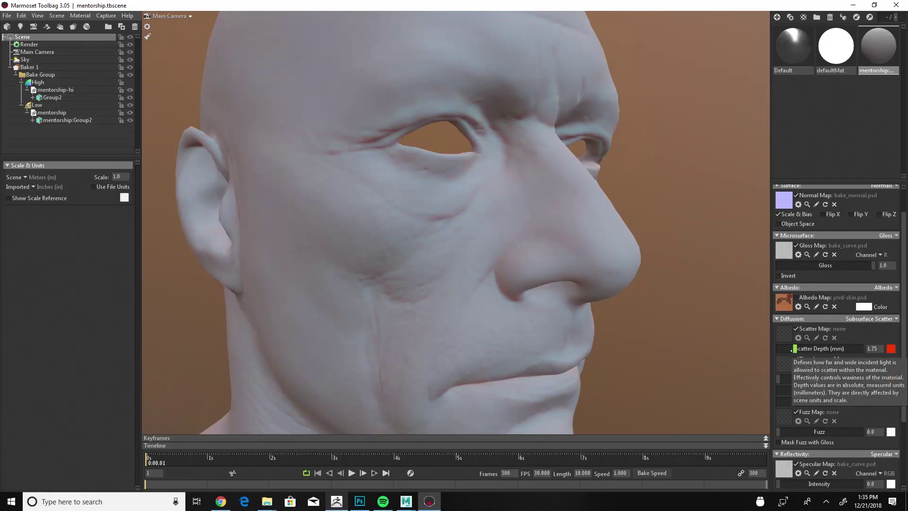
pyautogui.moveTo(792, 350); pyautogui.dragTo(791, 348)
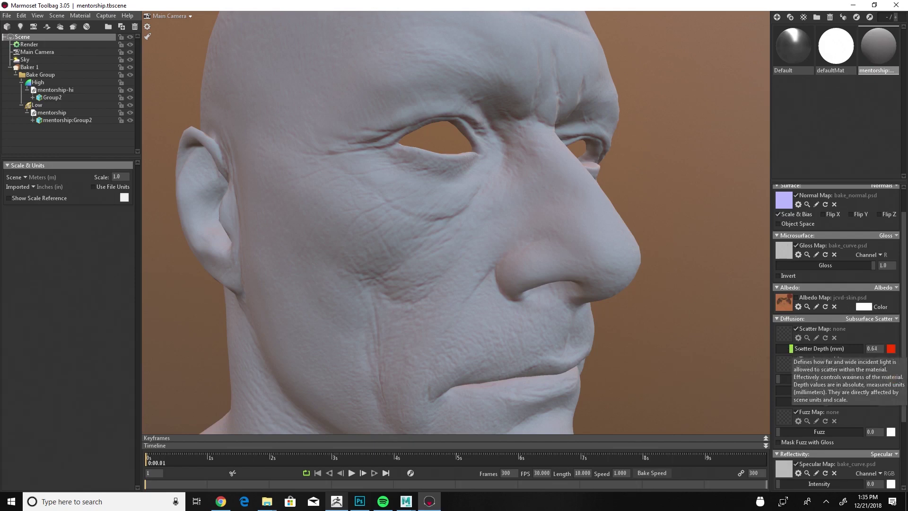
pyautogui.moveTo(882, 349); pyautogui.dragTo(862, 346)
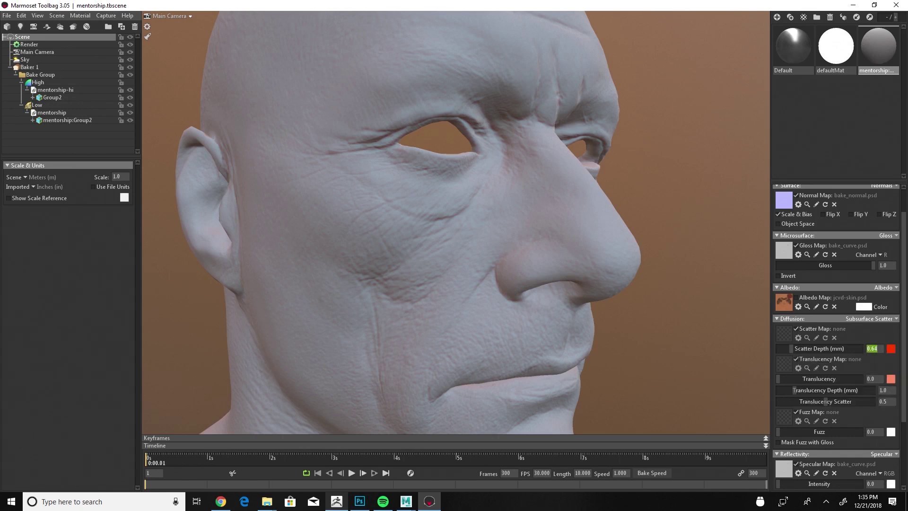
pyautogui.write('0.8')
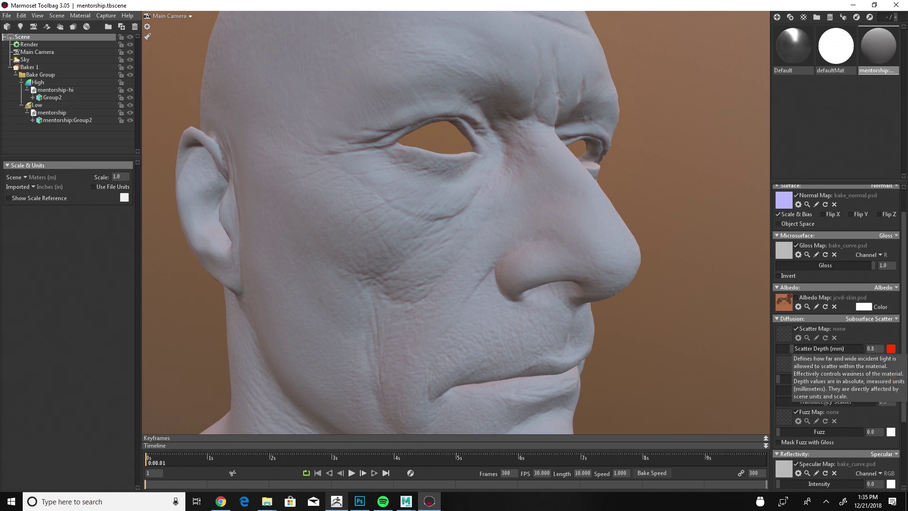
pyautogui.click(891, 348)
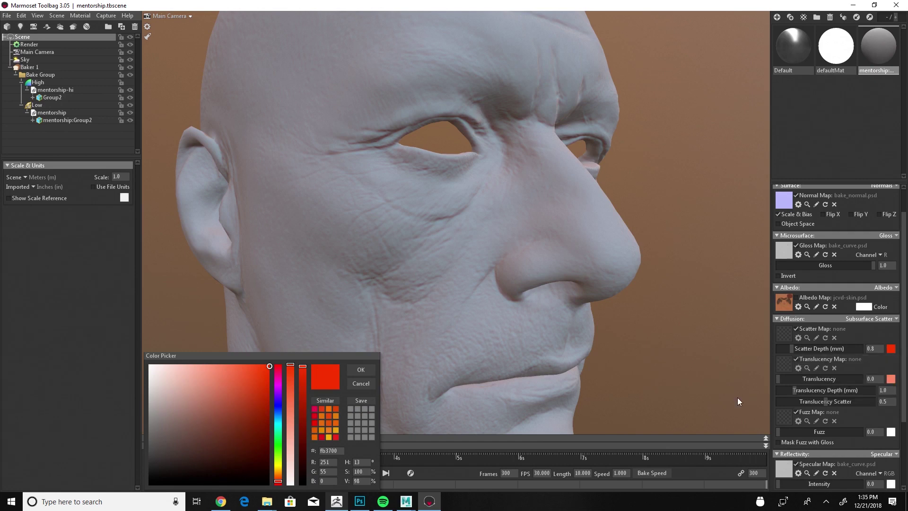
pyautogui.moveTo(188, 387)
pyautogui.mouseDown()
pyautogui.moveTo(197, 367)
pyautogui.moveTo(231, 362)
pyautogui.moveTo(205, 365)
pyautogui.mouseUp()
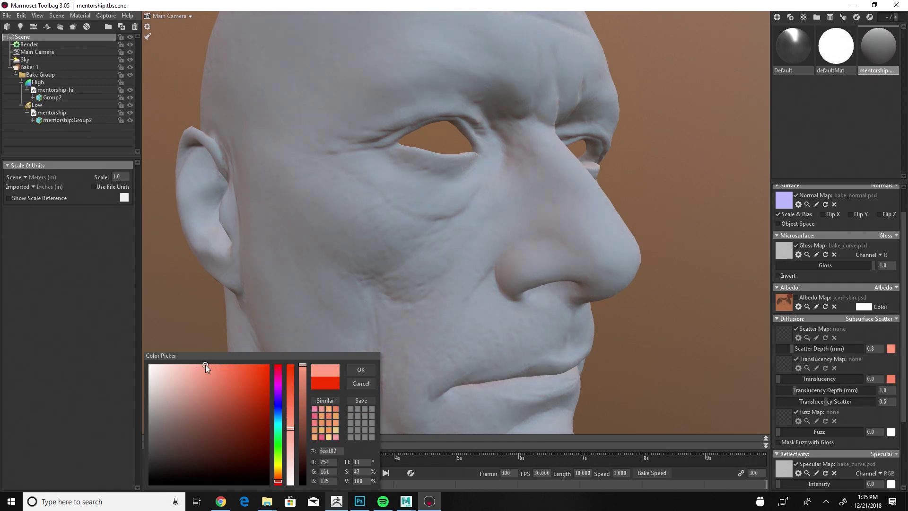
pyautogui.click(361, 371)
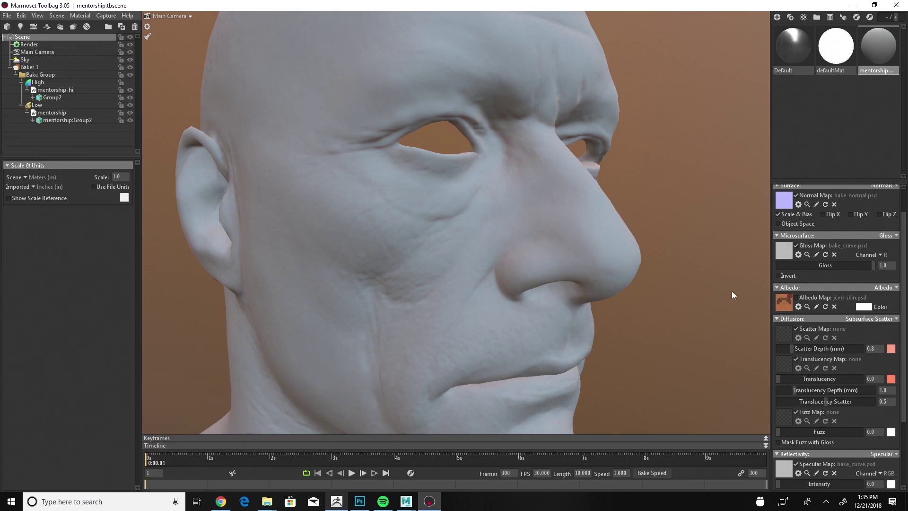
# Step: Check the head from farther away and up close, and set the scatter depth to 0.7 mm
pyautogui.scroll(-5, 725, 297)
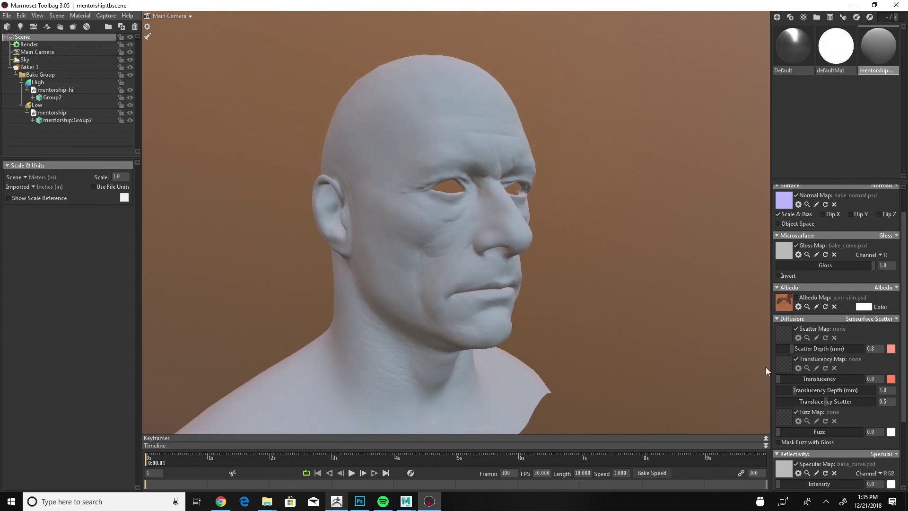
pyautogui.moveTo(668, 345); pyautogui.dragTo(664, 281)
pyautogui.scroll(4, 633, 323)
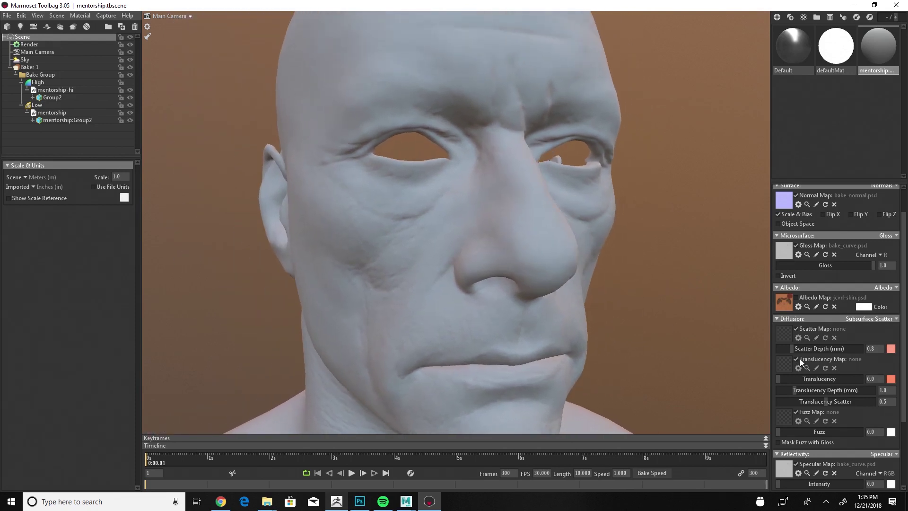
pyautogui.click(870, 348)
pyautogui.press('BackSpace')
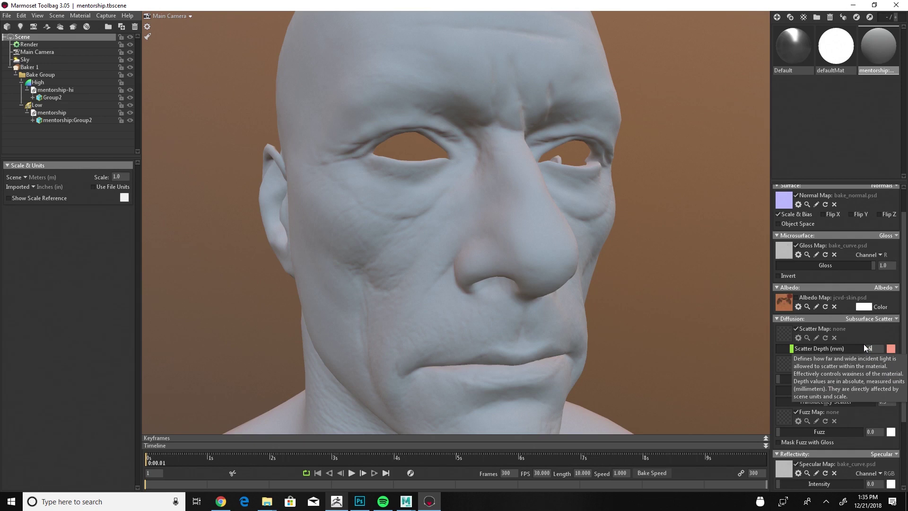
pyautogui.press('Return')
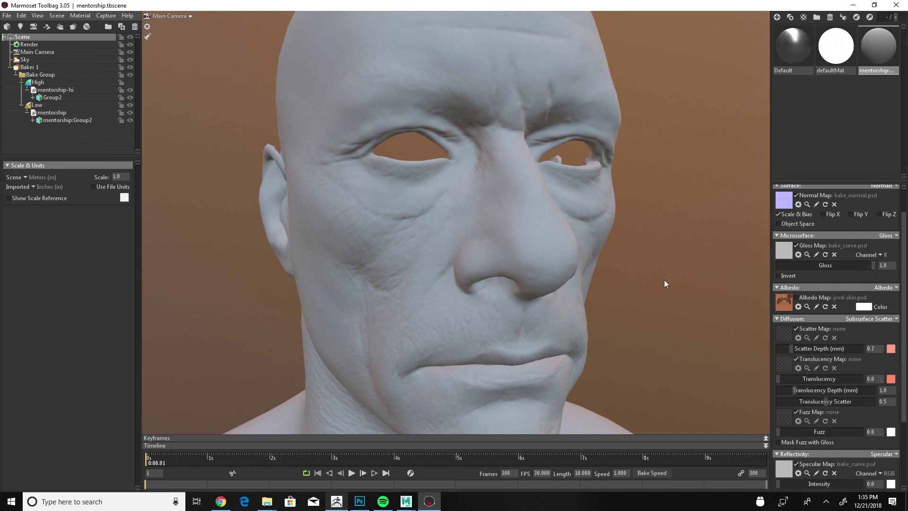
# Step: Turn the skin material's albedo map back on and check the textured head
pyautogui.scroll(-5, 665, 280)
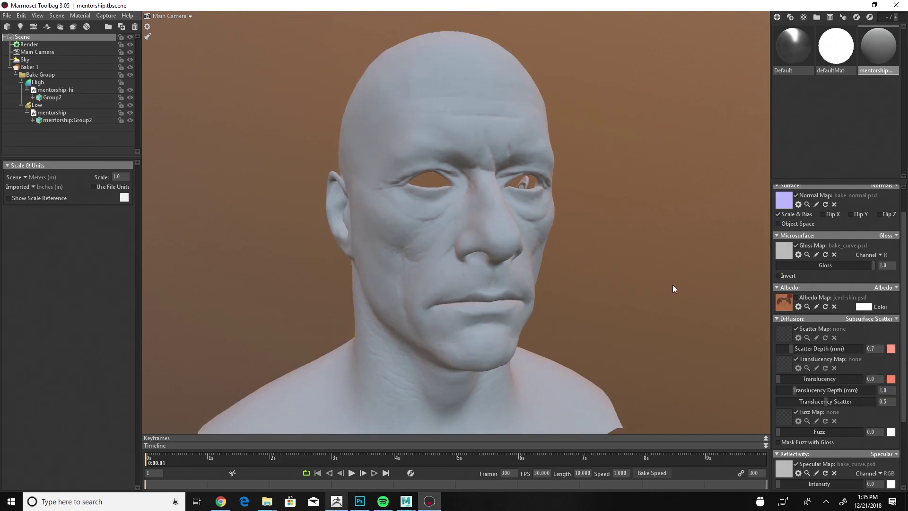
pyautogui.scroll(2, 672, 285)
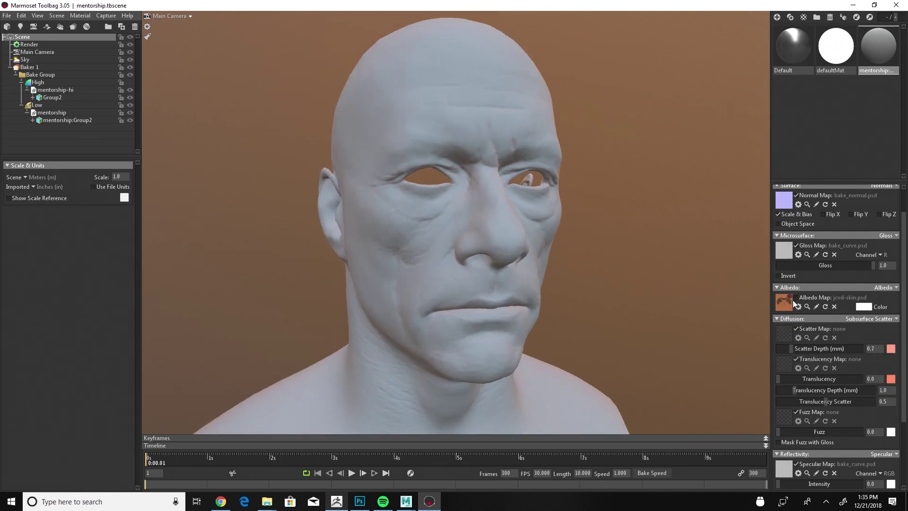
pyautogui.click(796, 298)
pyautogui.moveTo(663, 301)
pyautogui.mouseDown()
pyautogui.moveTo(598, 299)
pyautogui.moveTo(669, 305)
pyautogui.moveTo(621, 301)
pyautogui.moveTo(610, 316)
pyautogui.moveTo(499, 258)
pyautogui.moveTo(817, 258)
pyautogui.moveTo(577, 264)
pyautogui.moveTo(626, 264)
pyautogui.moveTo(568, 275)
pyautogui.moveTo(657, 266)
pyautogui.moveTo(566, 277)
pyautogui.mouseUp()
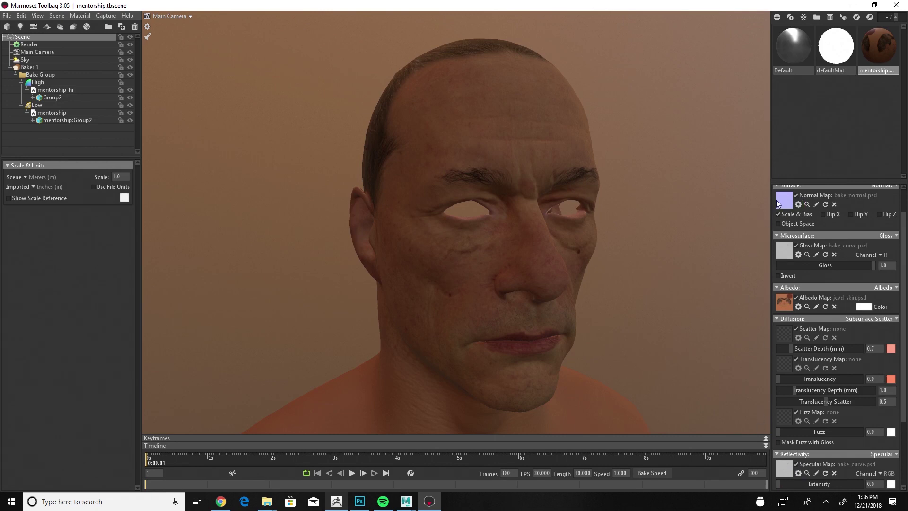
# Step: In a new screen sketch, draw arrows to the normal, gloss, albedo and scatter settings, and circle the scatter settings
pyautogui.press('super+w')
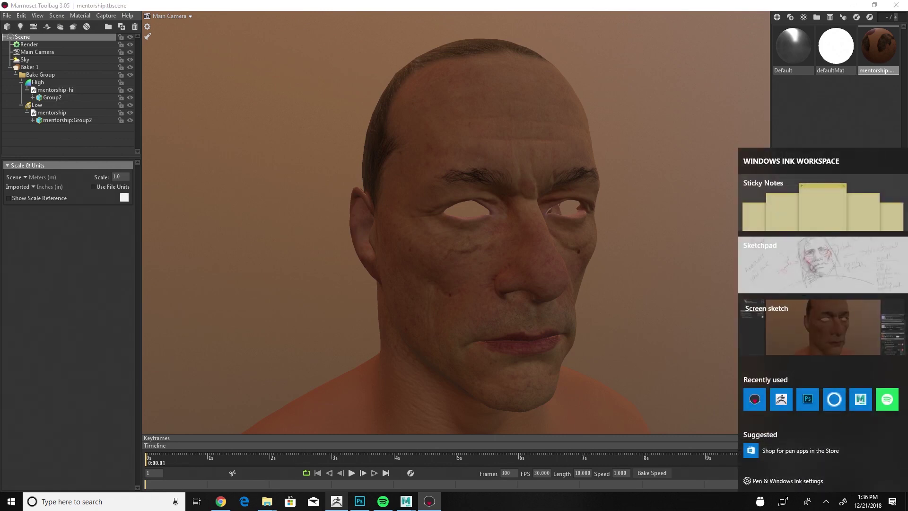
pyautogui.click(822, 327)
pyautogui.moveTo(596, 266)
pyautogui.mouseDown()
pyautogui.moveTo(719, 215)
pyautogui.moveTo(721, 235)
pyautogui.mouseUp()
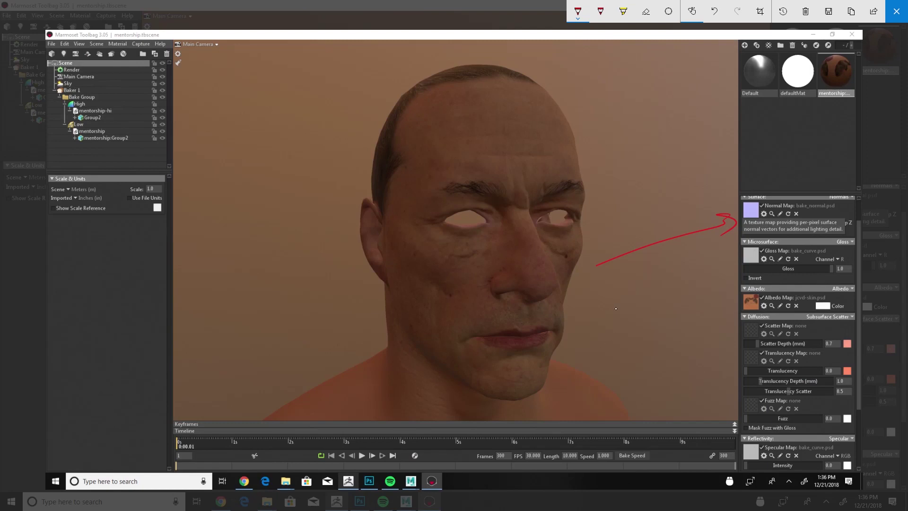
pyautogui.moveTo(597, 289); pyautogui.dragTo(731, 259)
pyautogui.moveTo(715, 258); pyautogui.dragTo(727, 277)
pyautogui.moveTo(609, 300)
pyautogui.mouseDown()
pyautogui.moveTo(727, 301)
pyautogui.moveTo(715, 317)
pyautogui.mouseUp()
pyautogui.moveTo(625, 317)
pyautogui.mouseDown()
pyautogui.moveTo(714, 338)
pyautogui.moveTo(713, 345)
pyautogui.mouseUp()
pyautogui.moveTo(855, 336); pyautogui.dragTo(792, 313)
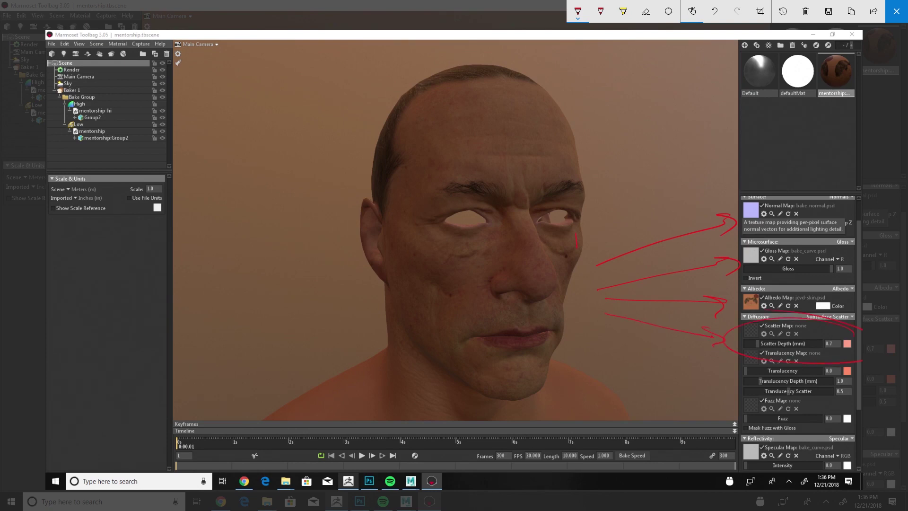
# Step: Number the sketch's arrows, cross out the specular map, draw an arrow to the circled Sky object, and close the sketch
pyautogui.moveTo(561, 278)
pyautogui.mouseDown()
pyautogui.moveTo(585, 285)
pyautogui.moveTo(589, 323)
pyautogui.mouseUp()
pyautogui.moveTo(591, 315); pyautogui.dragTo(591, 350)
pyautogui.moveTo(760, 435); pyautogui.dragTo(767, 458)
pyautogui.moveTo(806, 422); pyautogui.dragTo(747, 469)
pyautogui.moveTo(591, 334)
pyautogui.mouseDown()
pyautogui.moveTo(492, 397)
pyautogui.moveTo(181, 134)
pyautogui.mouseUp()
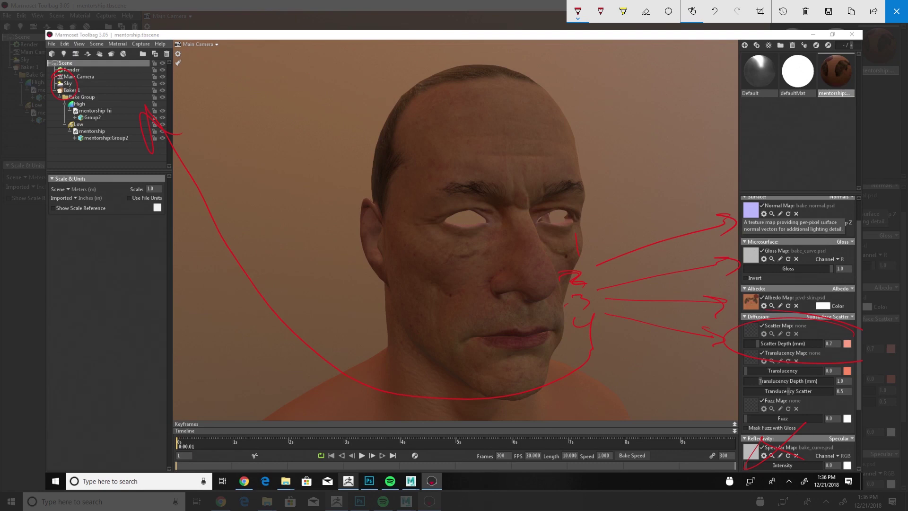
pyautogui.click(897, 10)
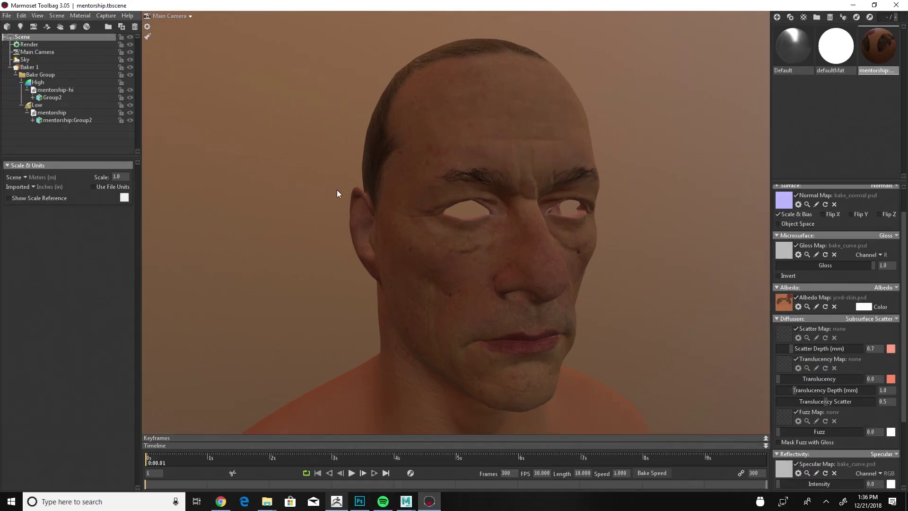
# Step: Change the Sky's lighting preset to Indoor Fluorescents
pyautogui.click(27, 59)
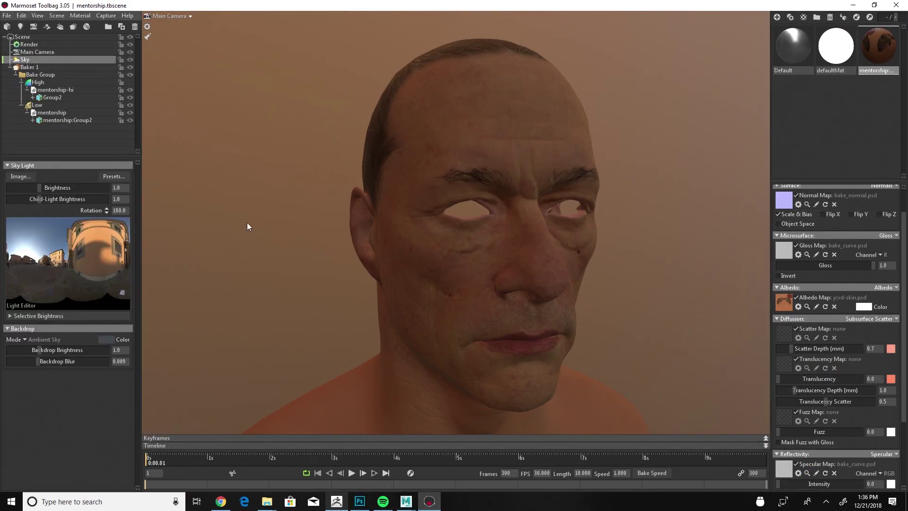
pyautogui.click(110, 178)
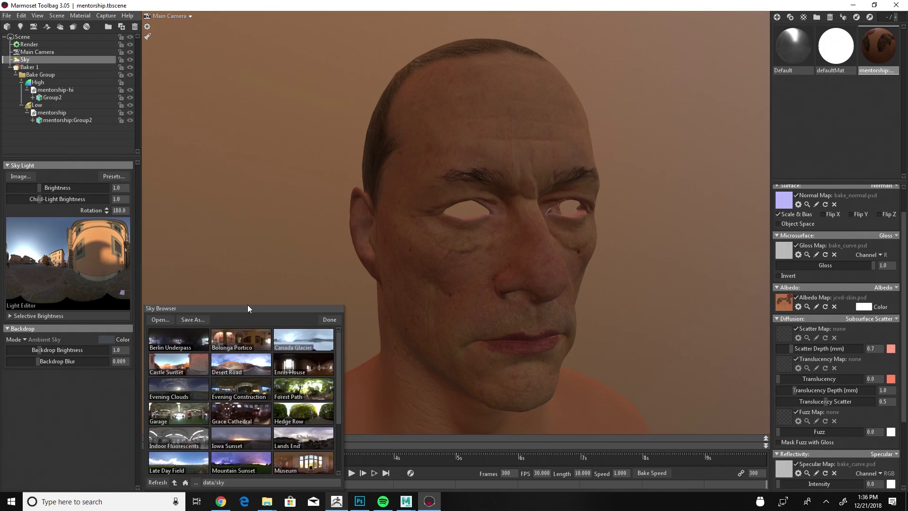
pyautogui.moveTo(248, 308); pyautogui.dragTo(428, 135)
pyautogui.scroll(-3, 425, 248)
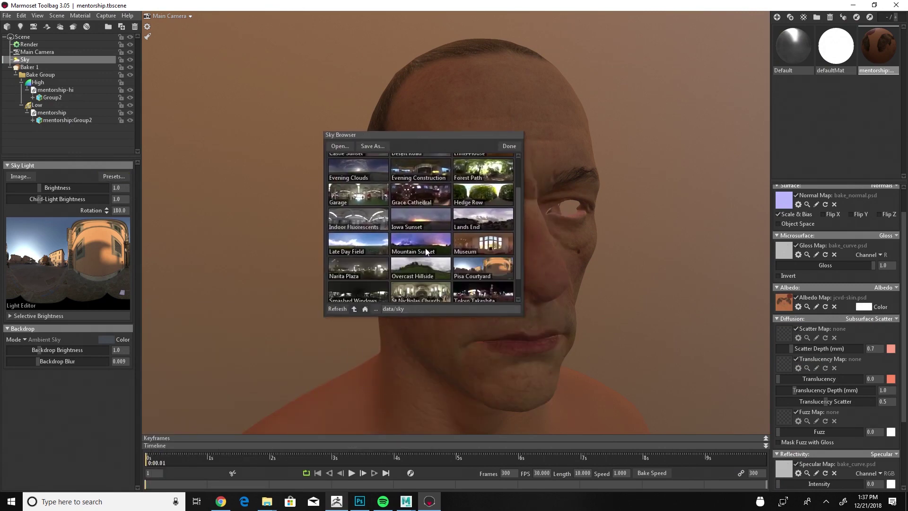
pyautogui.scroll(-2, 465, 268)
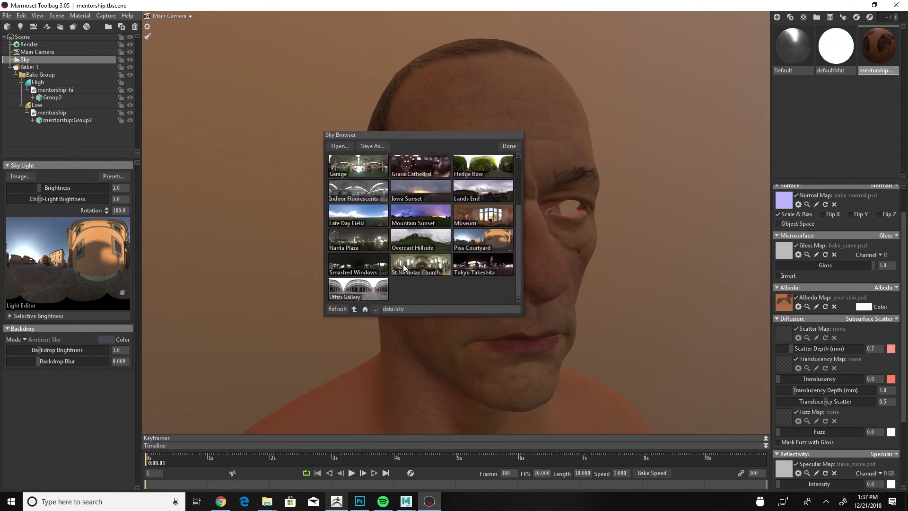
pyautogui.scroll(1, 405, 223)
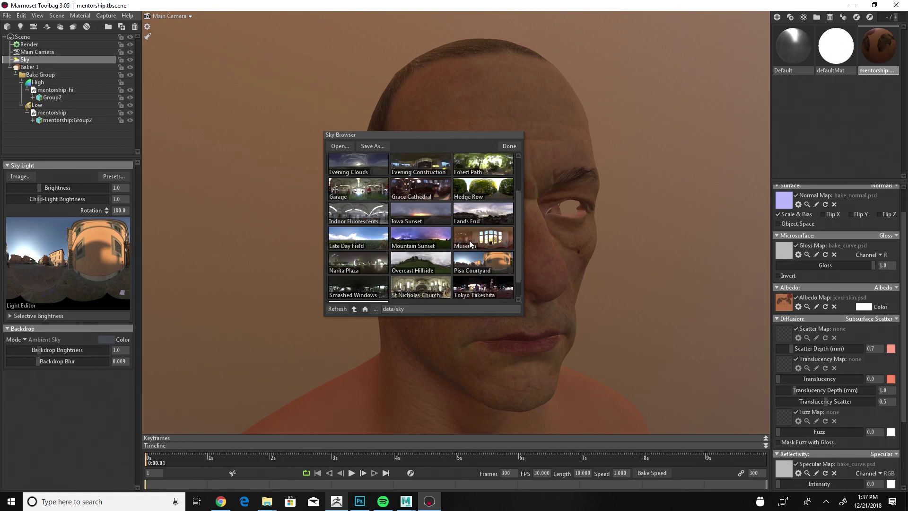
pyautogui.click(361, 211)
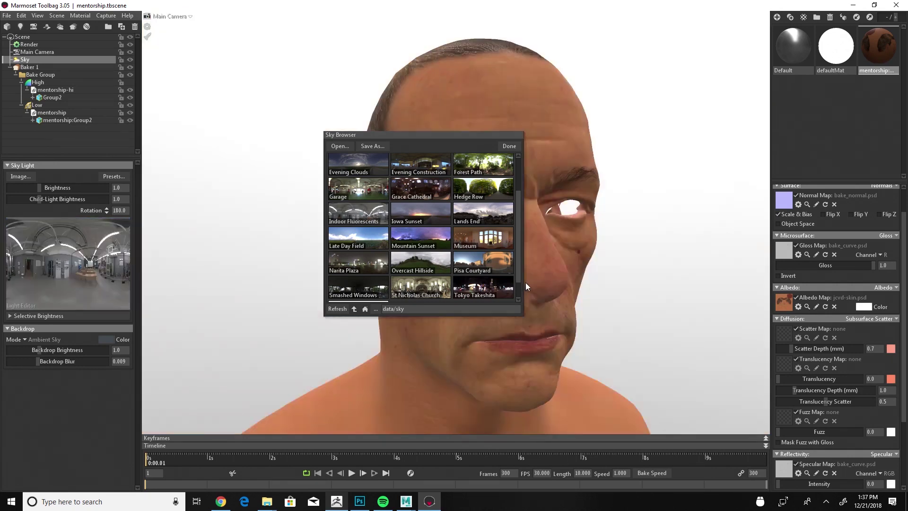
pyautogui.click(507, 146)
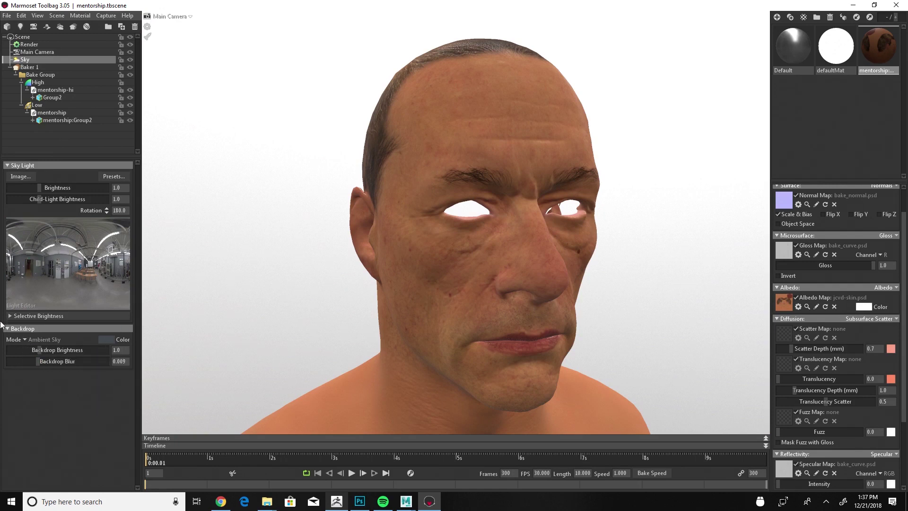
# Step: Set the sky backdrop mode to Color and rotate the sky lighting to about 340.5 degrees
pyautogui.click(22, 341)
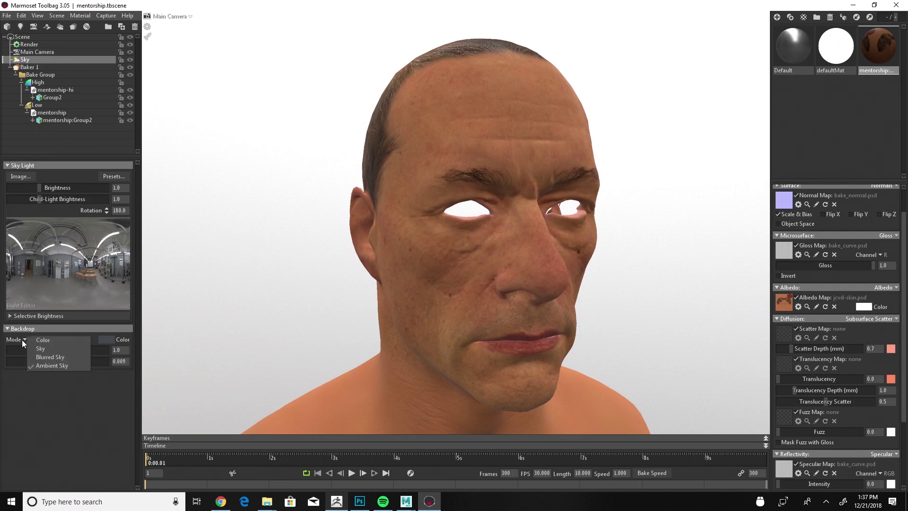
pyautogui.click(46, 341)
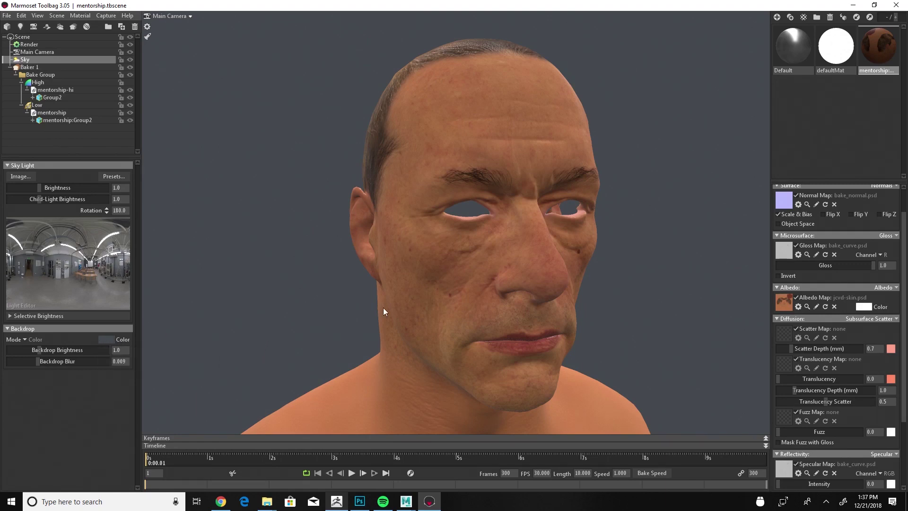
pyautogui.keyDown('shift'); pyautogui.moveTo(469, 258); pyautogui.dragTo(575, 221); pyautogui.keyUp('shift')
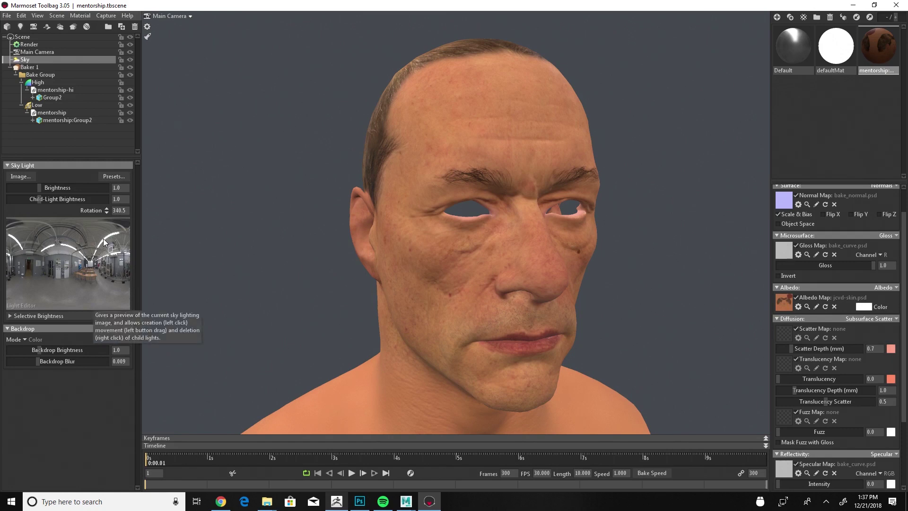
# Step: Add a child light on a bright ceiling lamp in the sky image, set its width to about 5.06, and hide the Sky
pyautogui.click(105, 244)
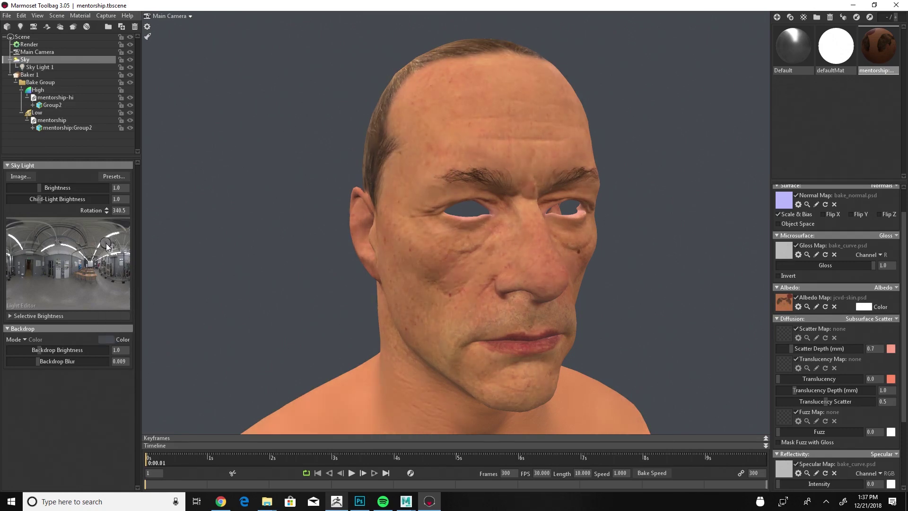
pyautogui.moveTo(106, 246); pyautogui.dragTo(107, 242)
pyautogui.click(39, 68)
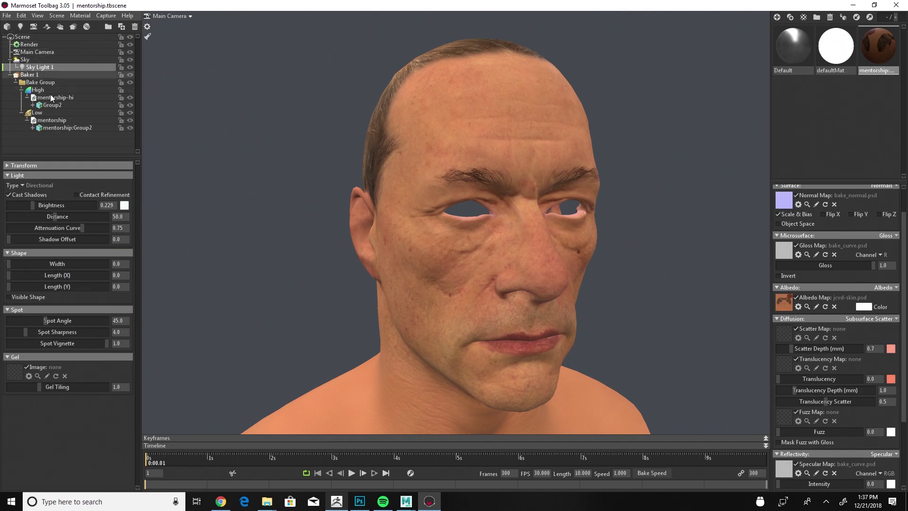
pyautogui.moveTo(12, 265); pyautogui.dragTo(28, 265)
pyautogui.click(130, 59)
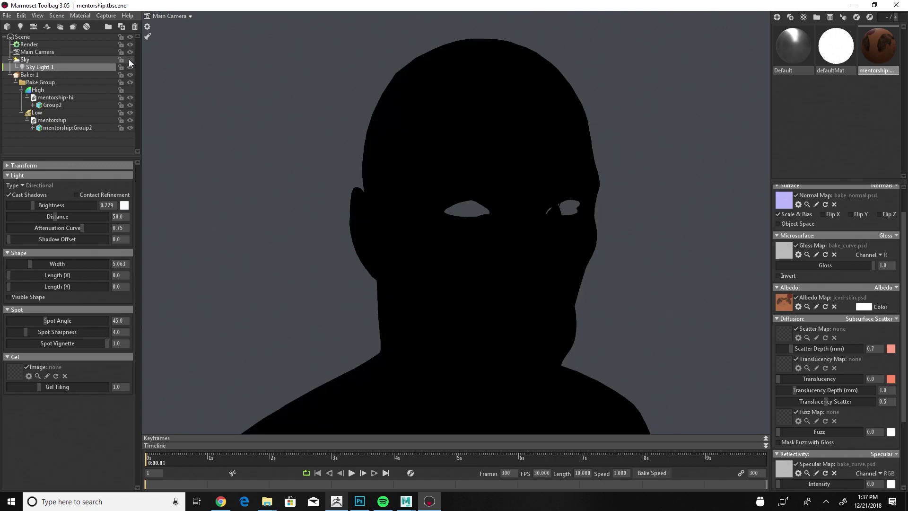
# Step: Try adding one spot light from the front of the head and another from directly above it
pyautogui.click(20, 27)
pyautogui.scroll(-10, 518, 265)
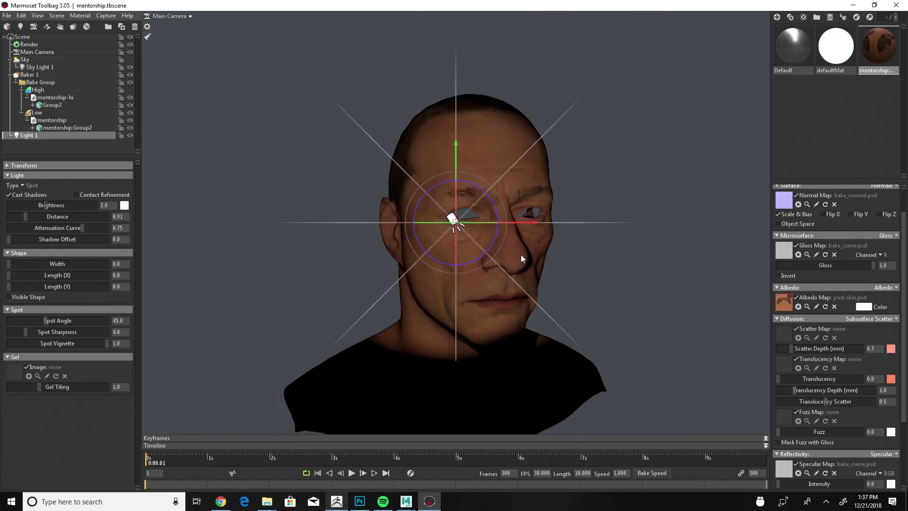
pyautogui.moveTo(528, 251); pyautogui.dragTo(544, 305)
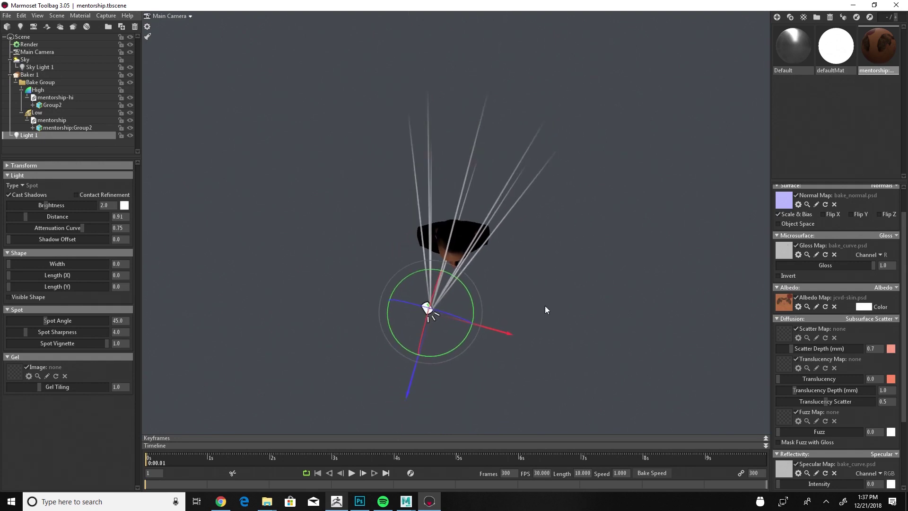
pyautogui.click(20, 27)
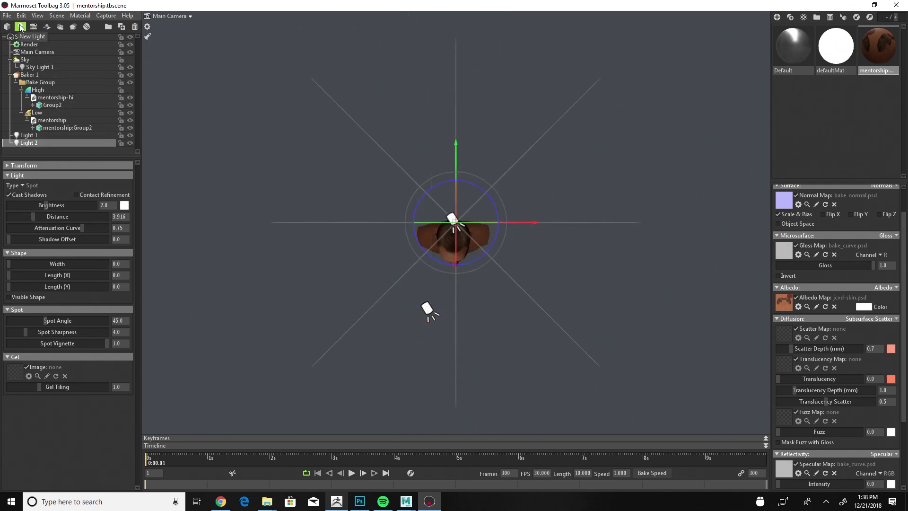
pyautogui.moveTo(249, 203); pyautogui.dragTo(476, 239)
pyautogui.scroll(-4, 479, 236)
pyautogui.scroll(1, 480, 235)
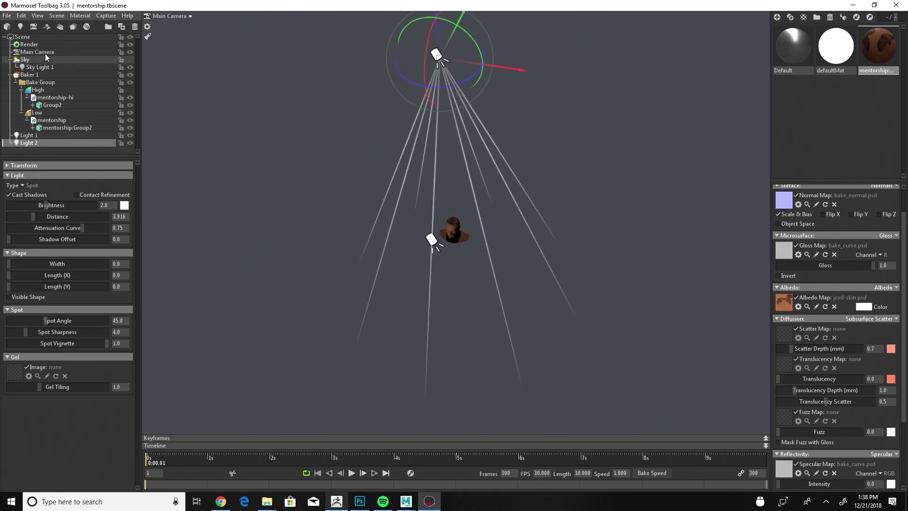
# Step: Try adding a third spot light from a viewpoint farther away from the head
pyautogui.click(20, 27)
pyautogui.moveTo(475, 217); pyautogui.dragTo(472, 294)
pyautogui.scroll(-4, 455, 271)
pyautogui.scroll(6, 454, 267)
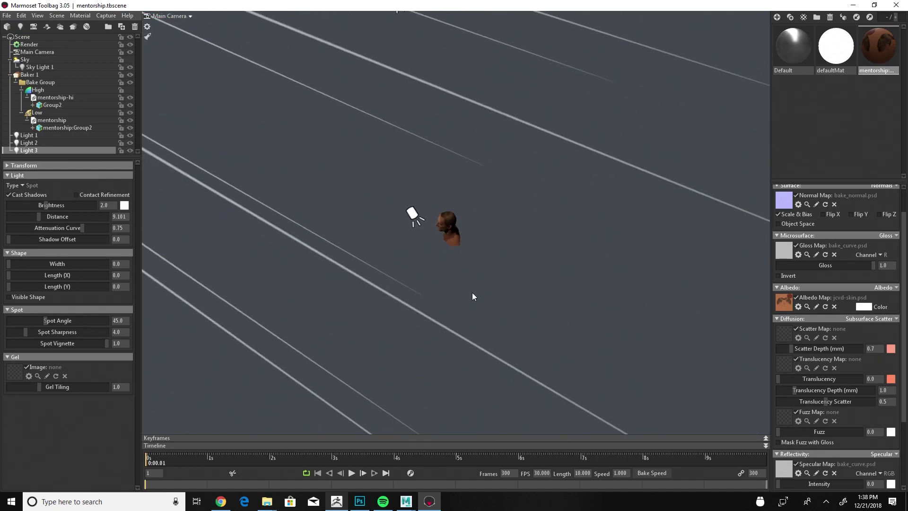
pyautogui.hotkey('ctrl', 'z')
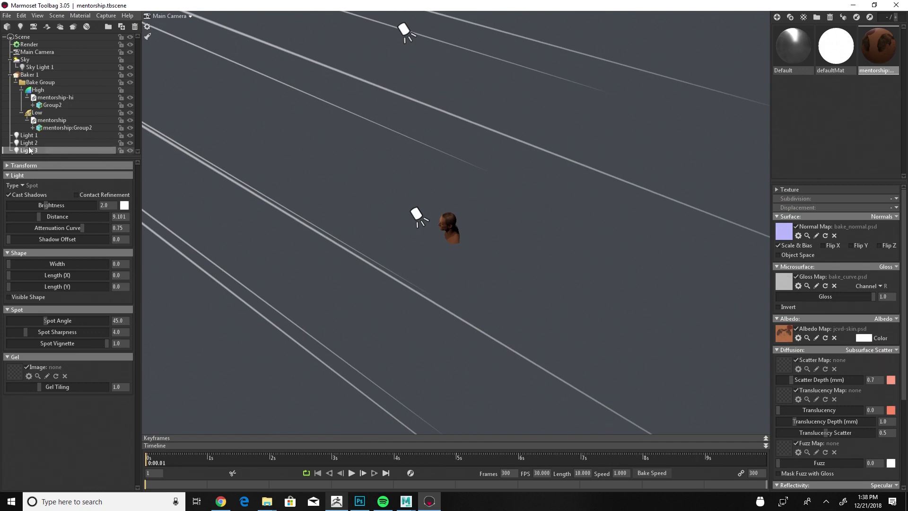
# Step: Delete all three spot lights from the scene, leaving the sky's child light
pyautogui.keyDown('shift'); pyautogui.click(27, 143); pyautogui.keyUp('shift')
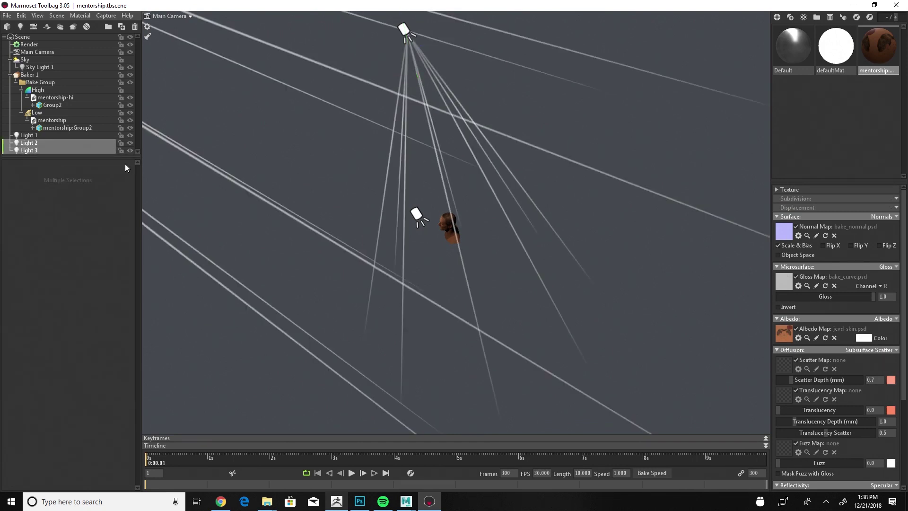
pyautogui.press('Delete')
pyautogui.click(31, 135)
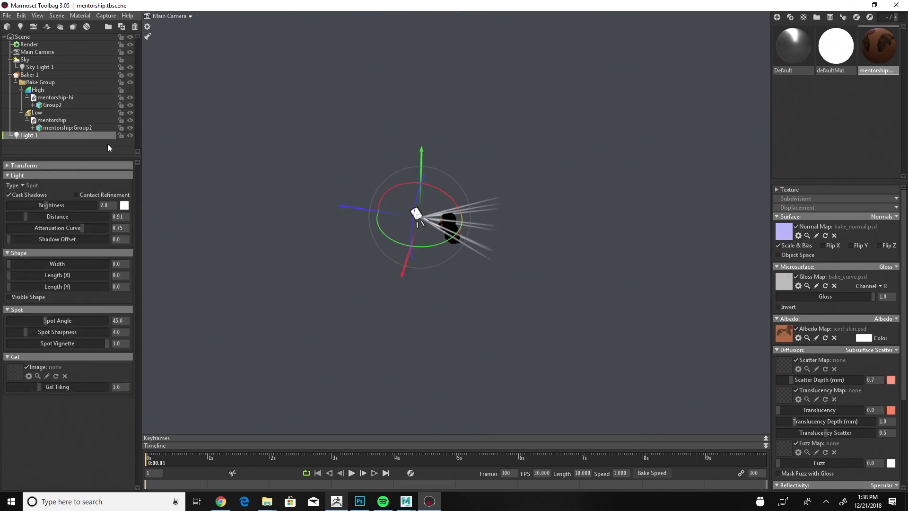
pyautogui.press('Delete')
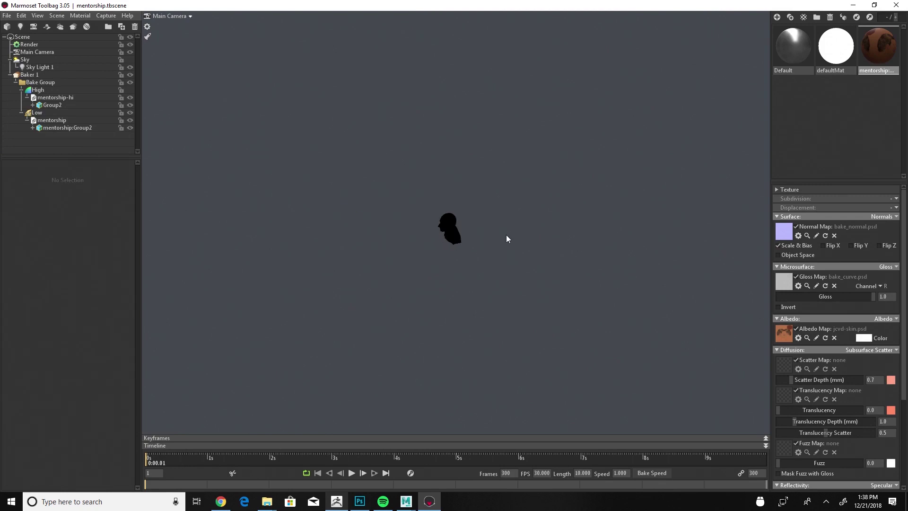
# Step: Add a spot light from a three-quarter front view with the whole bust in frame
pyautogui.keyDown('alt'); pyautogui.moveTo(506, 235); pyautogui.dragTo(588, 198); pyautogui.keyUp('alt')
pyautogui.scroll(10, 532, 247)
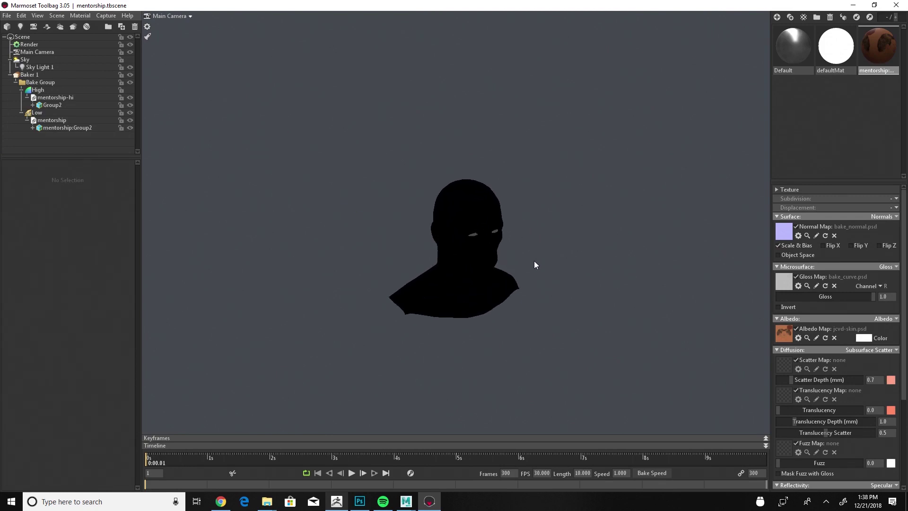
pyautogui.scroll(2, 535, 261)
pyautogui.moveTo(612, 272)
pyautogui.keyDown('alt'); pyautogui.mouseDown()
pyautogui.moveTo(582, 243)
pyautogui.moveTo(608, 251)
pyautogui.moveTo(610, 267)
pyautogui.mouseUp(); pyautogui.keyUp('alt')
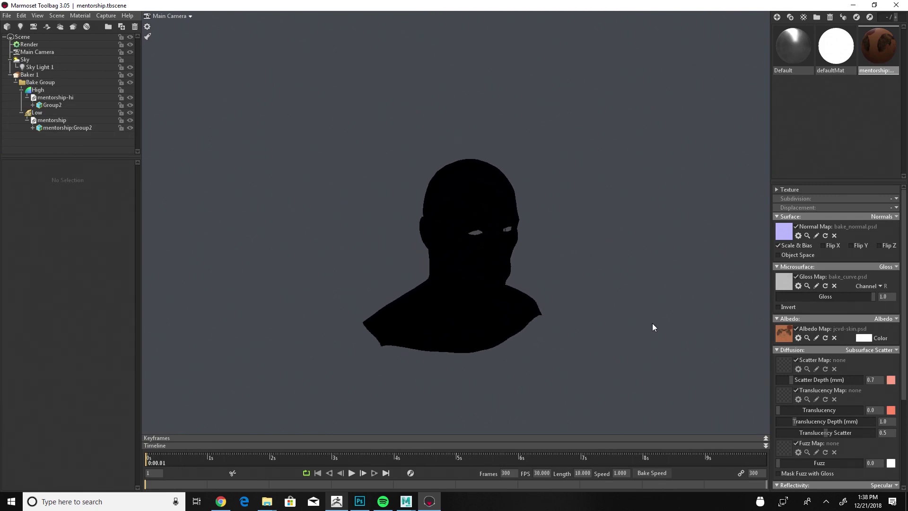
pyautogui.keyDown('alt'); pyautogui.moveTo(653, 324); pyautogui.dragTo(672, 316); pyautogui.keyUp('alt')
pyautogui.keyDown('alt'); pyautogui.moveTo(672, 316); pyautogui.dragTo(609, 237, button='middle'); pyautogui.keyUp('alt')
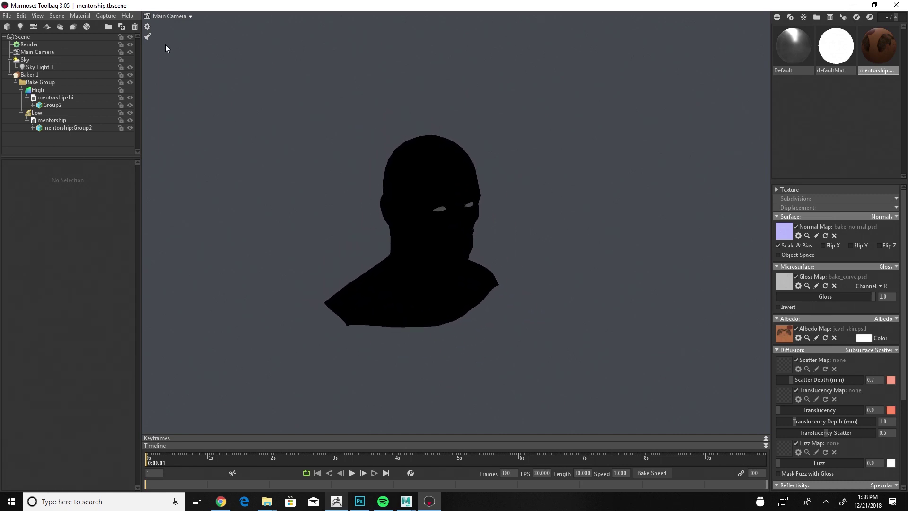
pyautogui.click(6, 26)
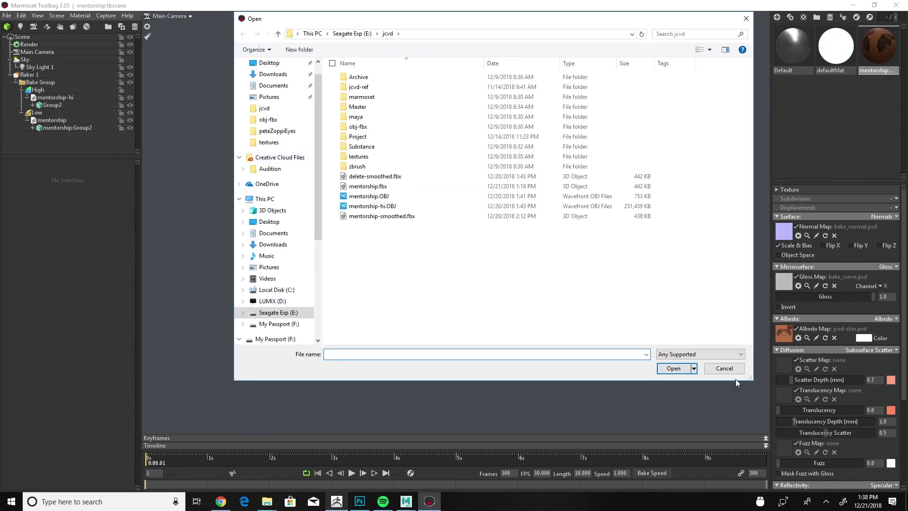
pyautogui.click(724, 369)
pyautogui.click(21, 27)
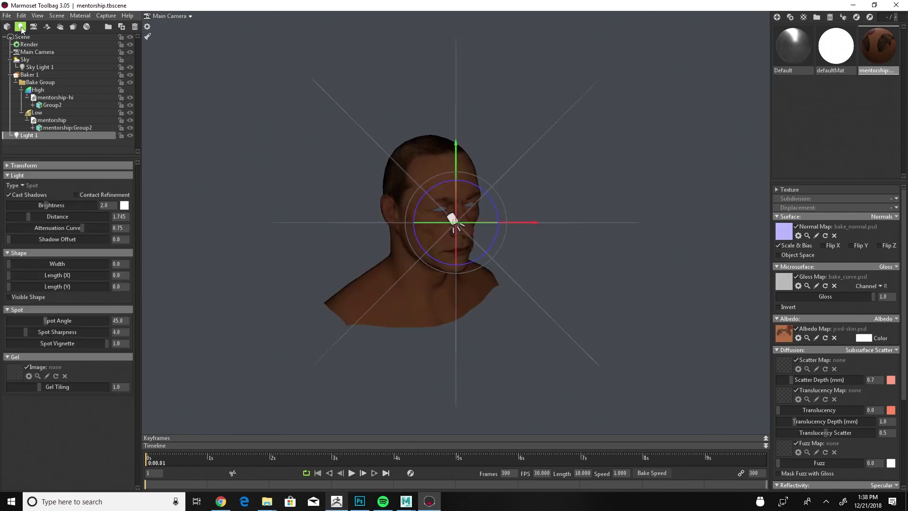
# Step: Add two more spot lights, one from the head's side profile and one from behind the head
pyautogui.moveTo(595, 280); pyautogui.dragTo(381, 237)
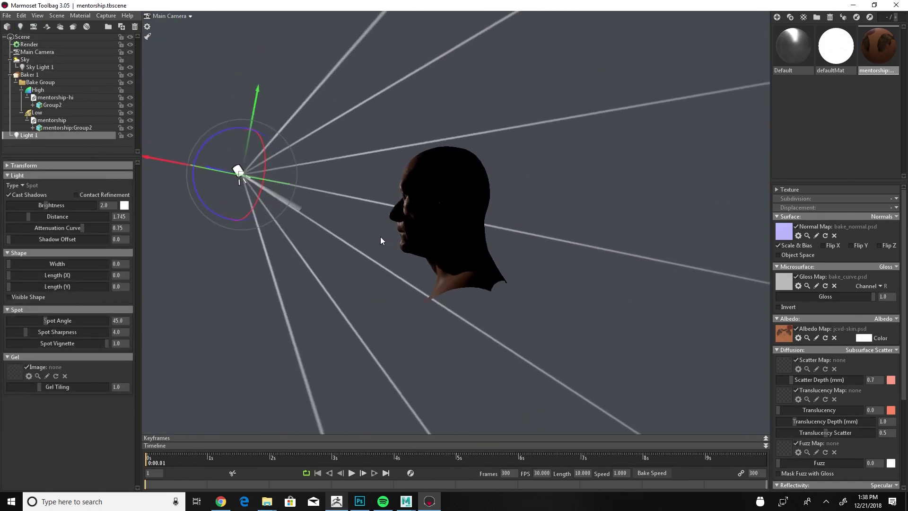
pyautogui.click(20, 27)
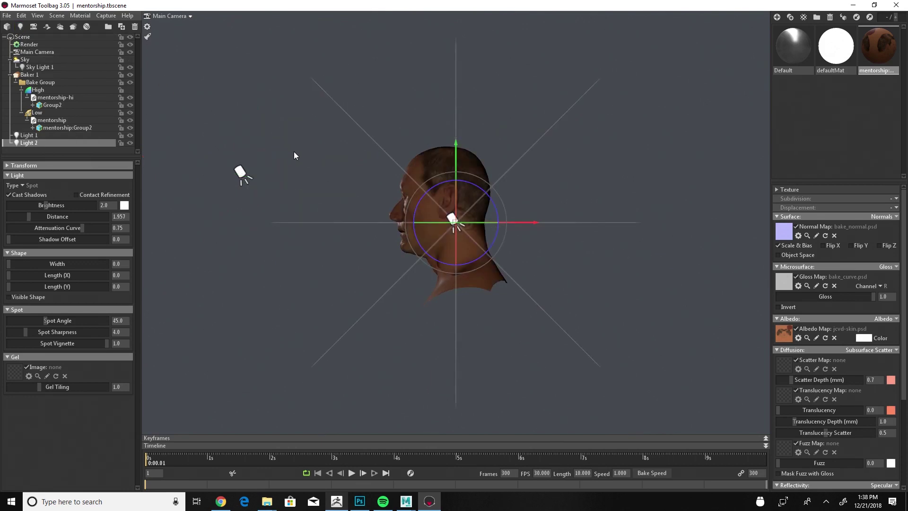
pyautogui.moveTo(629, 260); pyautogui.dragTo(536, 347)
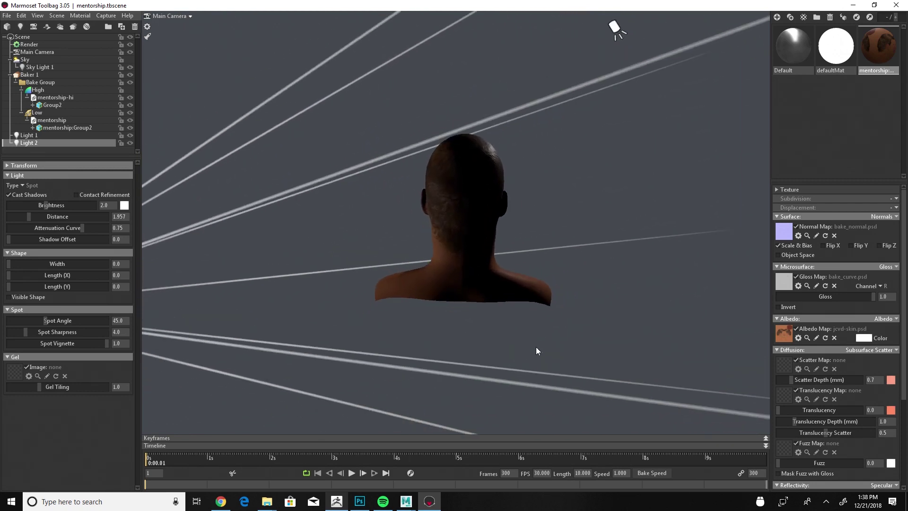
pyautogui.click(21, 27)
pyautogui.moveTo(308, 311); pyautogui.dragTo(537, 335)
pyautogui.scroll(-5, 532, 286)
pyautogui.scroll(3, 536, 344)
pyautogui.scroll(3, 538, 352)
pyautogui.scroll(-2, 543, 353)
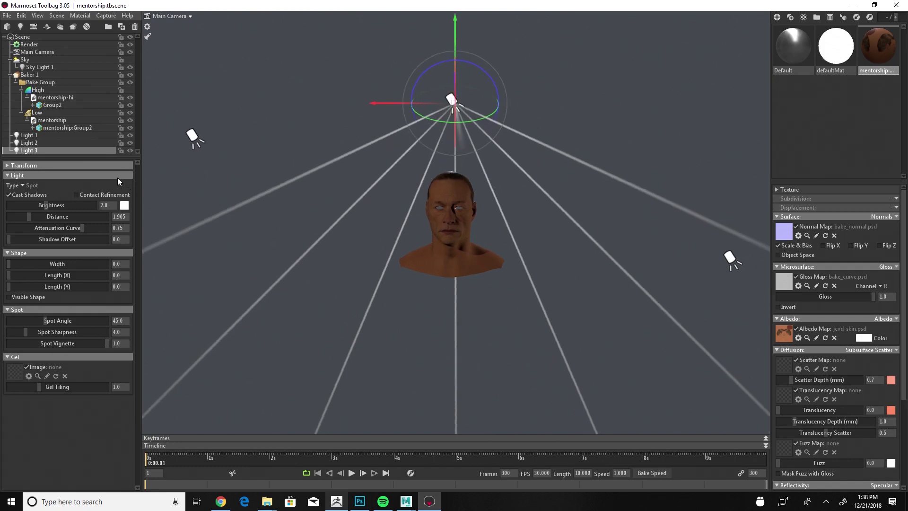
# Step: Set the distance of the first spot light to about 110.7
pyautogui.click(22, 135)
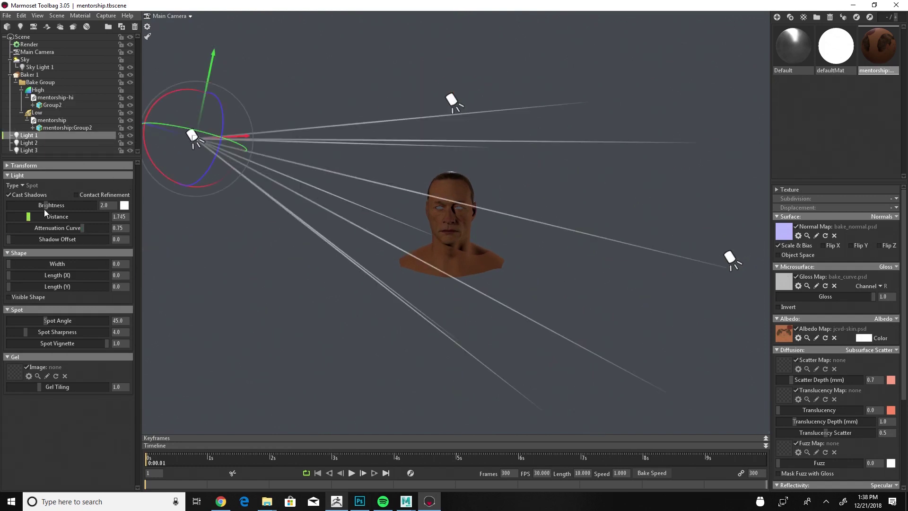
pyautogui.moveTo(35, 218); pyautogui.dragTo(65, 218)
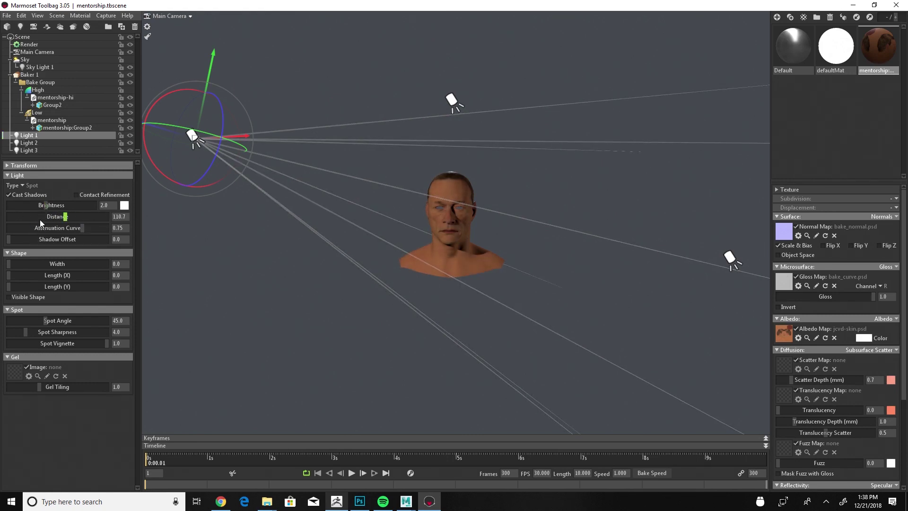
# Step: Mark the direction of the cast shadows across the face with red pen strokes in a screen sketch, and close it unsaved
pyautogui.moveTo(10, 261)
pyautogui.mouseDown()
pyautogui.moveTo(24, 261)
pyautogui.moveTo(4, 263)
pyautogui.mouseUp()
pyautogui.scroll(-3, 438, 260)
pyautogui.scroll(10, 419, 306)
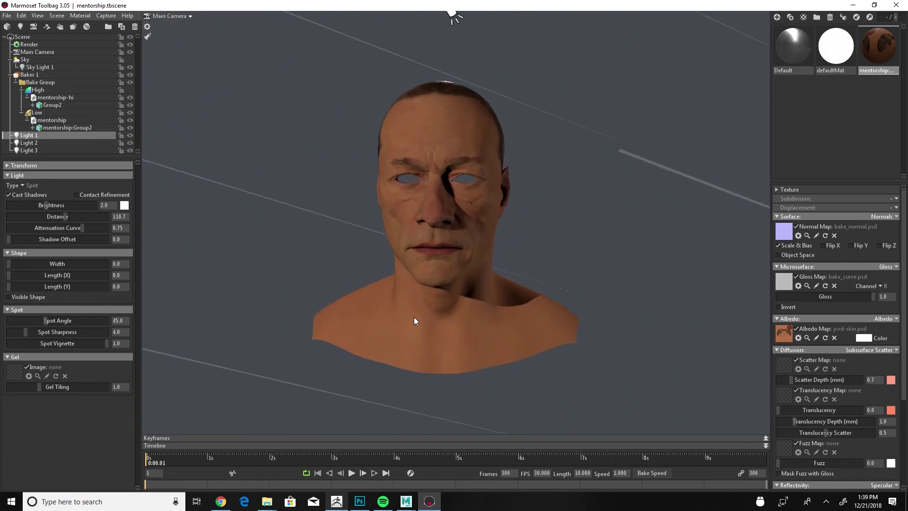
pyautogui.scroll(3, 414, 321)
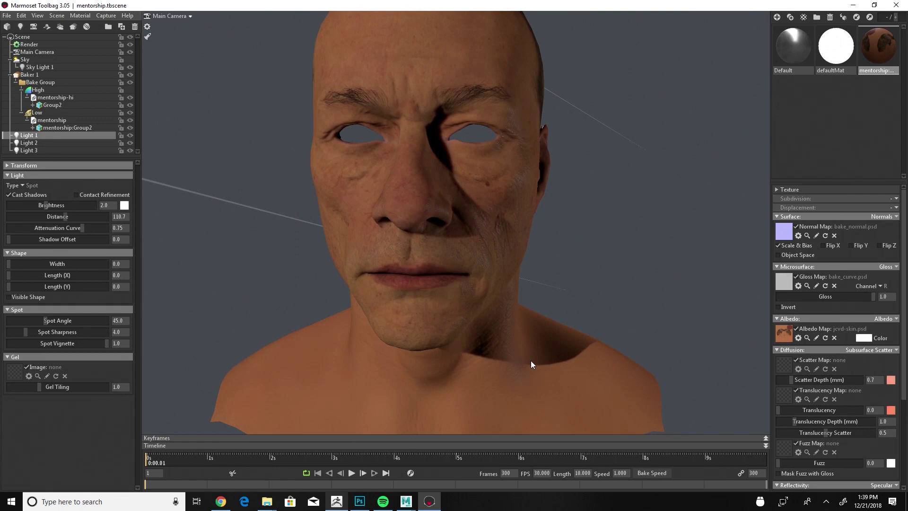
pyautogui.press('super+w')
pyautogui.click(804, 319)
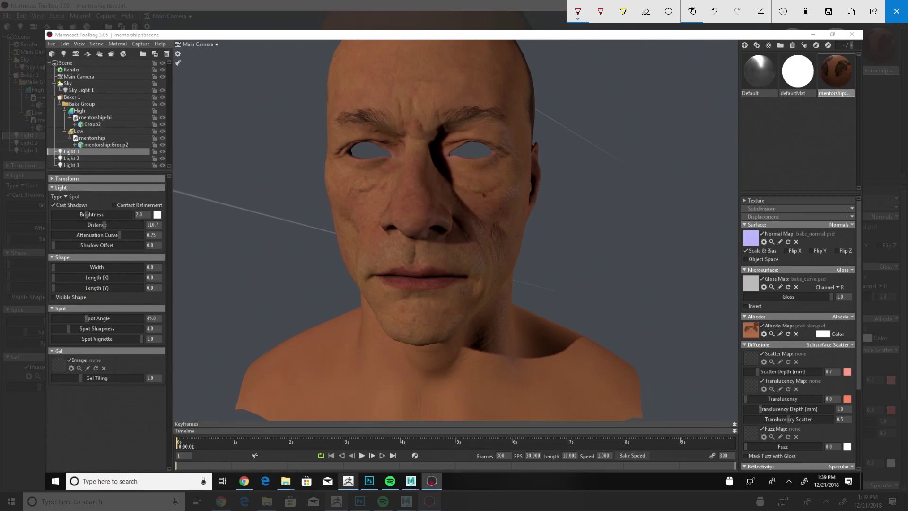
pyautogui.moveTo(474, 349); pyautogui.dragTo(541, 367)
pyautogui.moveTo(444, 159)
pyautogui.mouseDown()
pyautogui.moveTo(580, 200)
pyautogui.moveTo(547, 210)
pyautogui.mouseUp()
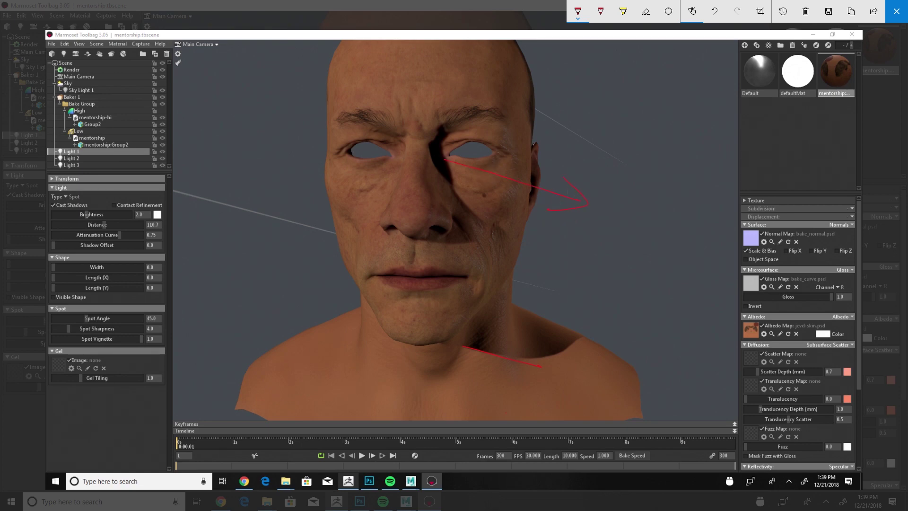
pyautogui.moveTo(410, 148); pyautogui.dragTo(593, 199)
pyautogui.moveTo(428, 147); pyautogui.dragTo(576, 197)
pyautogui.moveTo(428, 149); pyautogui.dragTo(587, 199)
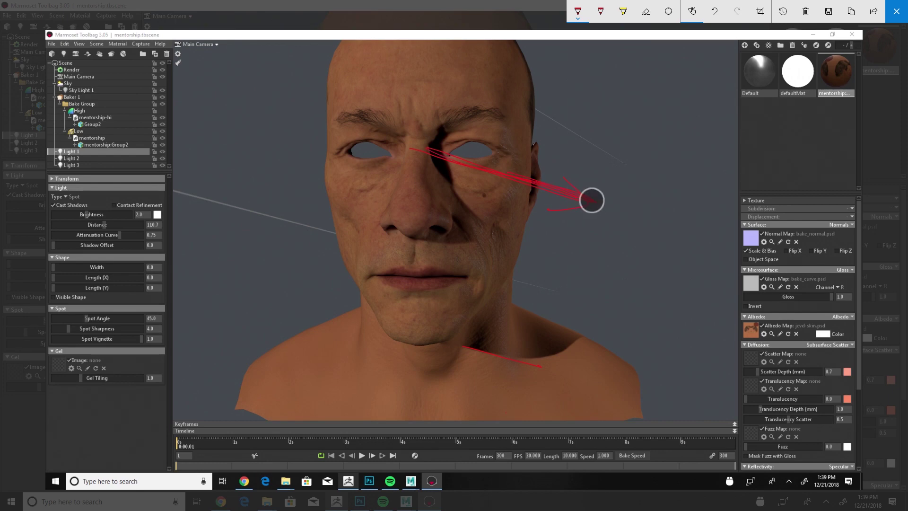
pyautogui.moveTo(602, 166)
pyautogui.mouseDown()
pyautogui.moveTo(685, 141)
pyautogui.moveTo(604, 211)
pyautogui.moveTo(681, 186)
pyautogui.moveTo(687, 206)
pyautogui.mouseUp()
pyautogui.moveTo(655, 232)
pyautogui.mouseDown()
pyautogui.moveTo(740, 263)
pyautogui.moveTo(707, 259)
pyautogui.moveTo(824, 274)
pyautogui.mouseUp()
pyautogui.moveTo(583, 233)
pyautogui.mouseDown()
pyautogui.moveTo(551, 243)
pyautogui.moveTo(405, 219)
pyautogui.moveTo(546, 154)
pyautogui.moveTo(573, 123)
pyautogui.mouseUp()
pyautogui.moveTo(413, 47); pyautogui.dragTo(589, 97)
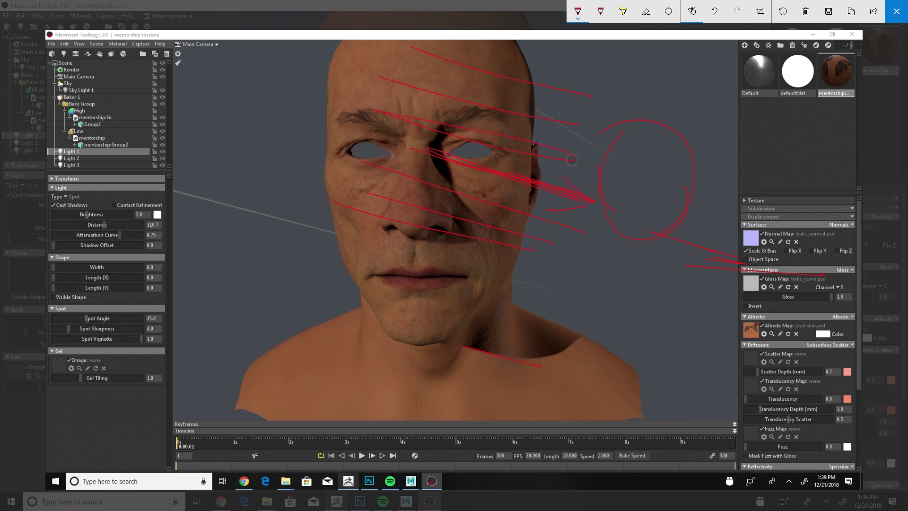
pyautogui.moveTo(617, 232); pyautogui.dragTo(768, 278)
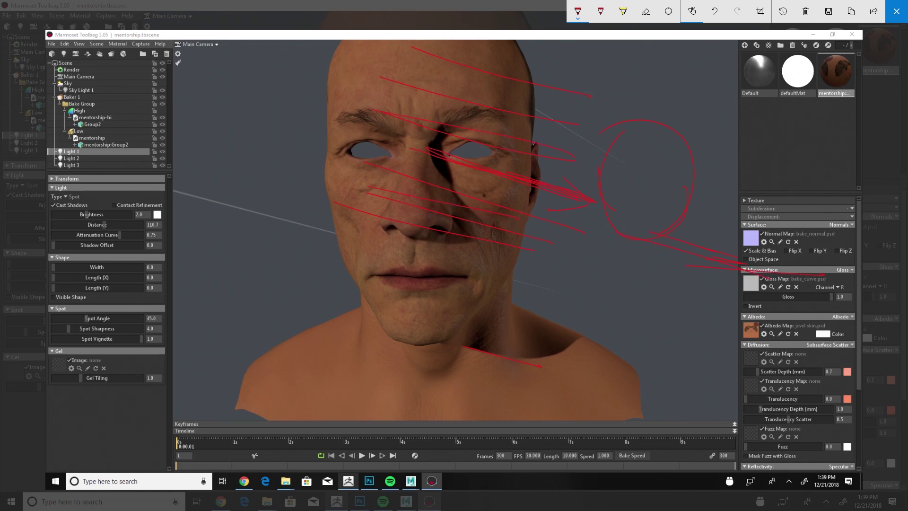
pyautogui.moveTo(671, 259); pyautogui.dragTo(760, 289)
pyautogui.moveTo(640, 255); pyautogui.dragTo(751, 286)
pyautogui.moveTo(669, 224)
pyautogui.mouseDown()
pyautogui.moveTo(782, 262)
pyautogui.moveTo(792, 256)
pyautogui.mouseUp()
pyautogui.moveTo(677, 199); pyautogui.dragTo(785, 236)
pyautogui.moveTo(690, 193)
pyautogui.mouseDown()
pyautogui.moveTo(787, 232)
pyautogui.moveTo(804, 269)
pyautogui.mouseUp()
pyautogui.click(896, 11)
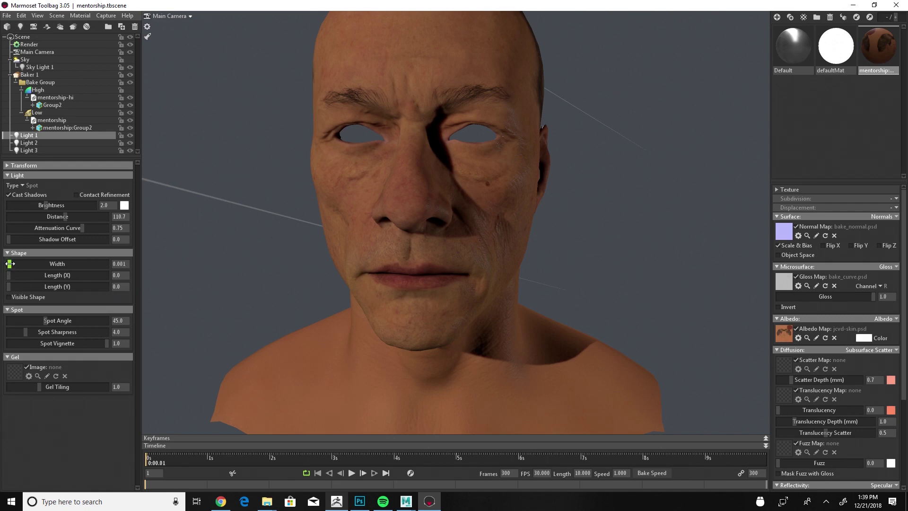
# Step: Set the first spot light's width to about 0.32, distance to about 21.9 and brightness to about 4.46
pyautogui.moveTo(10, 263); pyautogui.dragTo(14, 263)
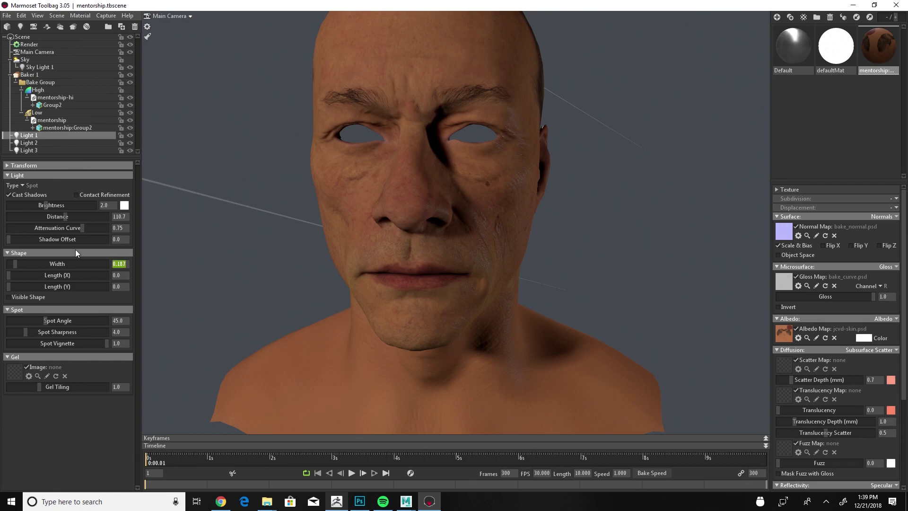
pyautogui.write('1')
pyautogui.press('Return')
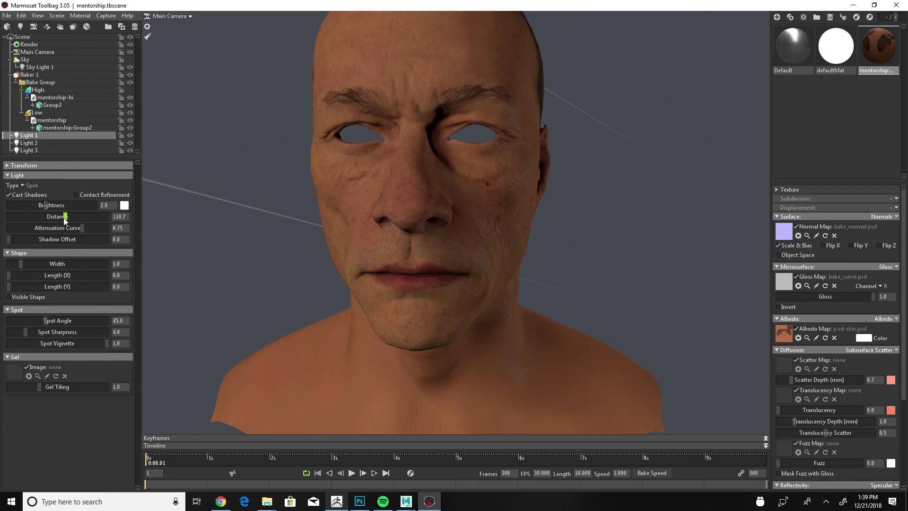
pyautogui.moveTo(66, 216)
pyautogui.mouseDown()
pyautogui.moveTo(26, 216)
pyautogui.moveTo(58, 204)
pyautogui.moveTo(52, 211)
pyautogui.mouseUp()
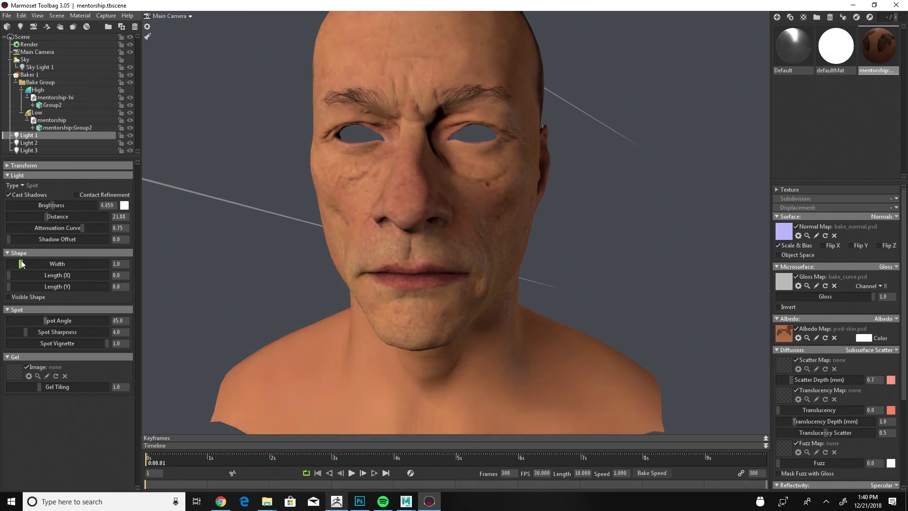
pyautogui.moveTo(19, 264); pyautogui.dragTo(14, 254)
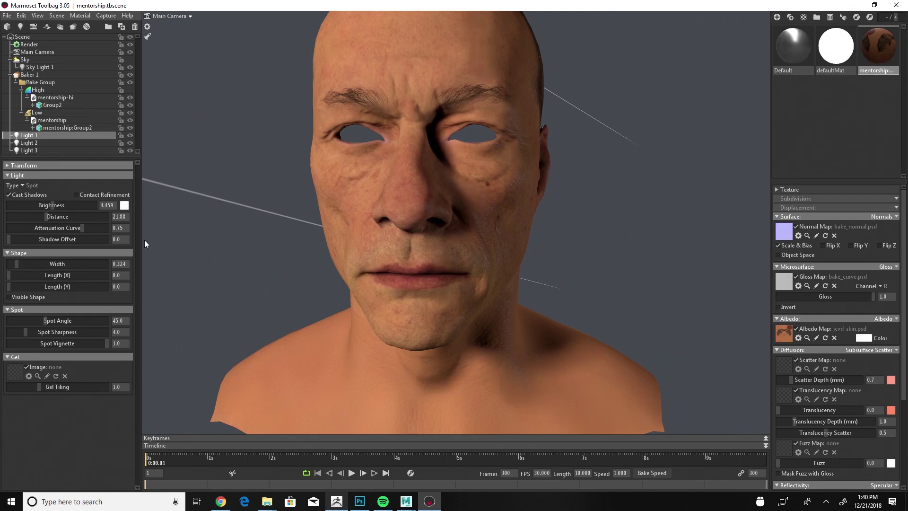
# Step: Set the second spot light's distance to about 7.4 and dim its brightness to about 0.29
pyautogui.scroll(-10, 442, 230)
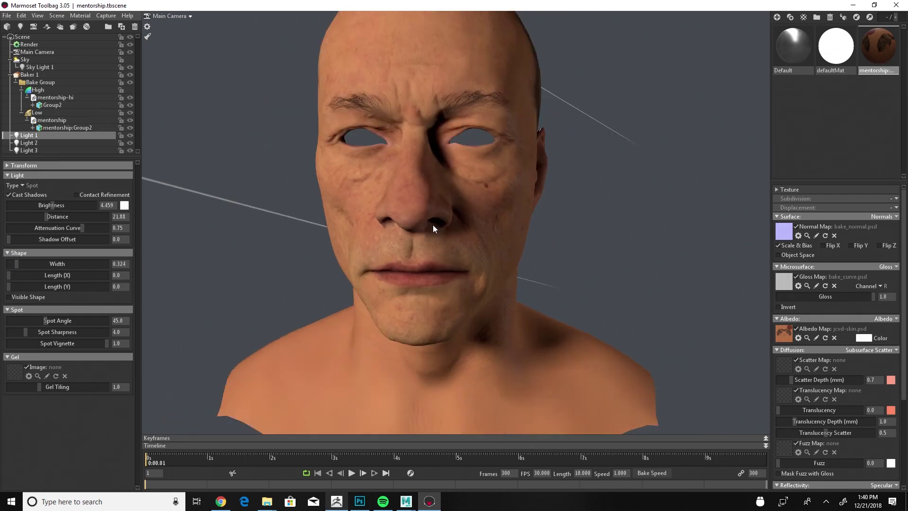
pyautogui.moveTo(450, 276); pyautogui.dragTo(487, 245)
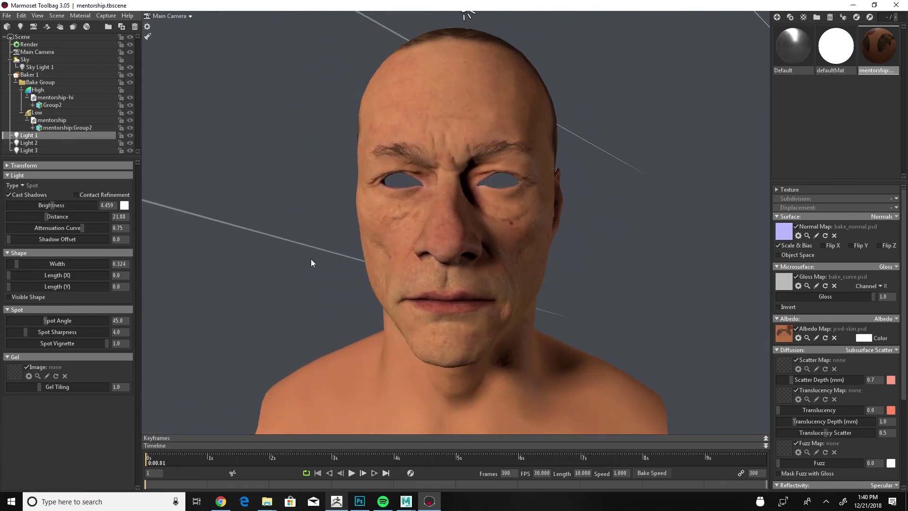
pyautogui.click(41, 142)
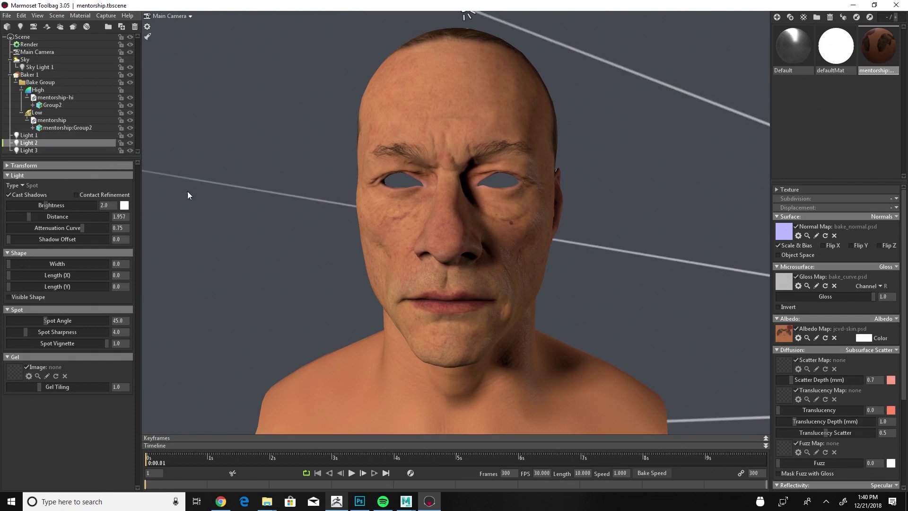
pyautogui.moveTo(30, 216); pyautogui.dragTo(41, 216)
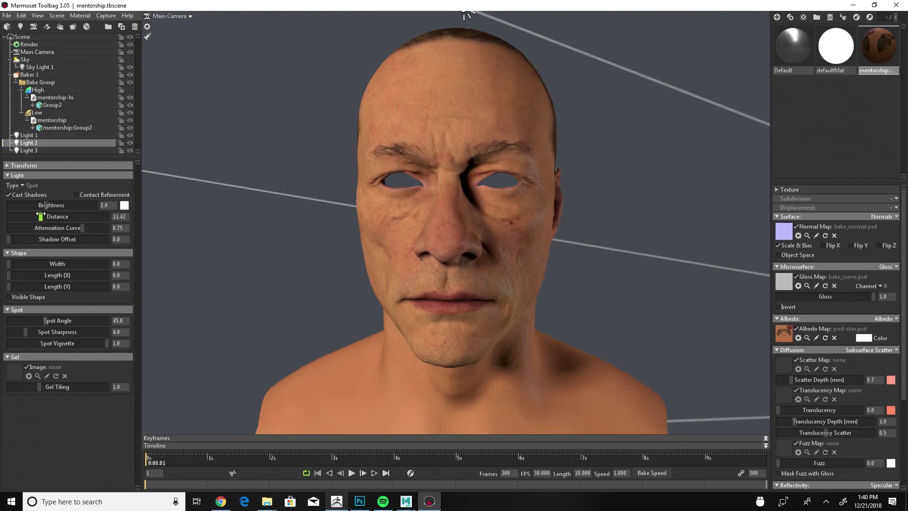
pyautogui.moveTo(466, 195); pyautogui.dragTo(541, 178)
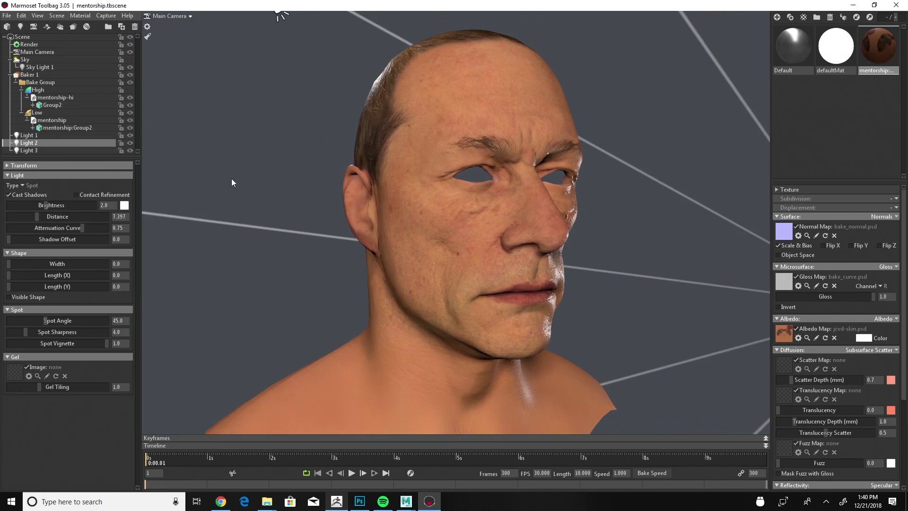
pyautogui.moveTo(54, 205); pyautogui.dragTo(28, 205)
pyautogui.moveTo(318, 264); pyautogui.dragTo(161, 222)
pyautogui.moveTo(29, 205); pyautogui.dragTo(35, 205)
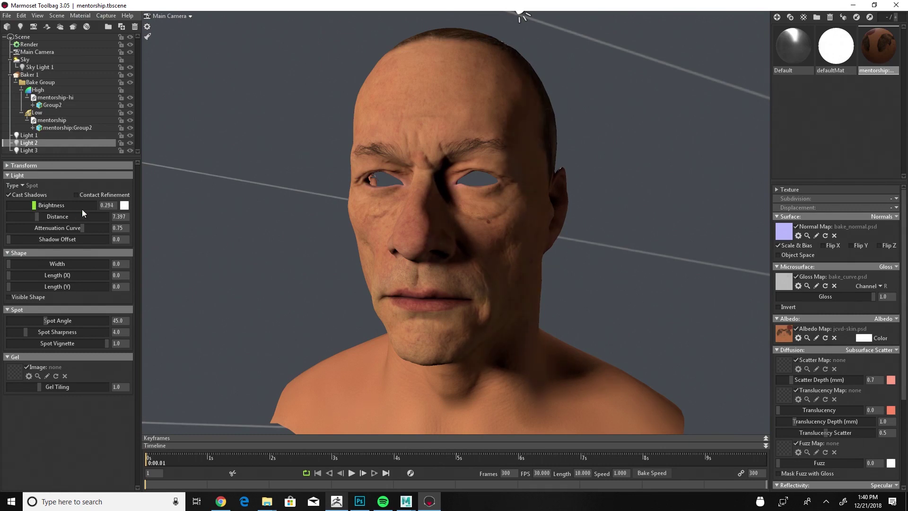
# Step: Tint the second spot light a soft orange, #e38a54
pyautogui.click(124, 206)
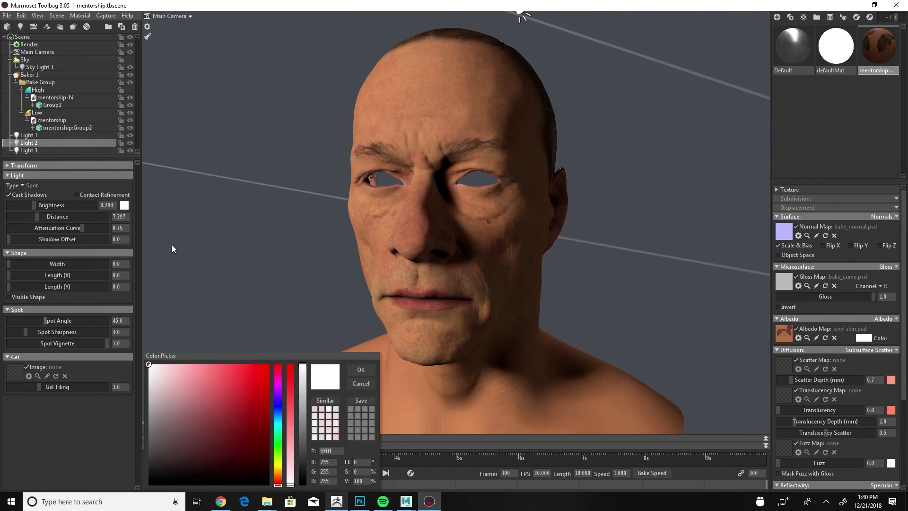
pyautogui.click(218, 369)
pyautogui.click(279, 478)
pyautogui.moveTo(221, 381); pyautogui.dragTo(224, 378)
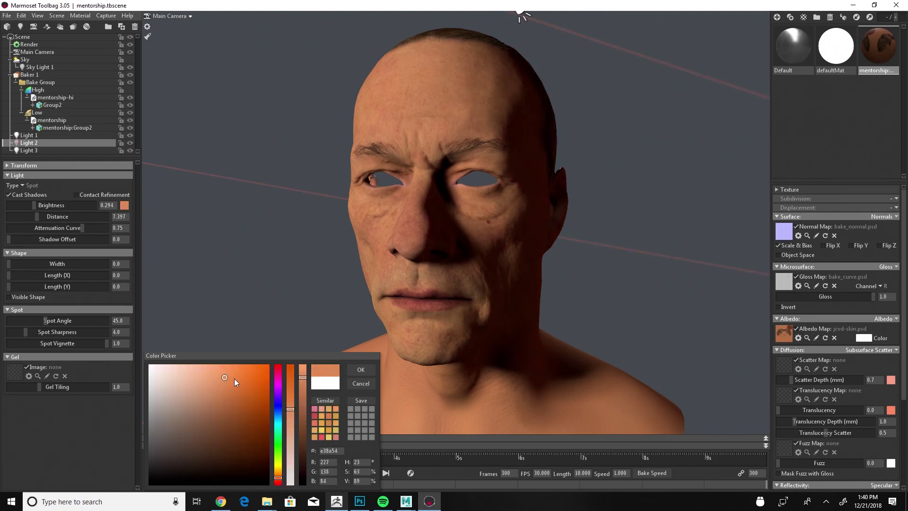
pyautogui.click(357, 370)
# Step: Tint the first spot light a very pale blue, #e1f6ff, and widen its spot angle to about 83.7
pyautogui.click(43, 137)
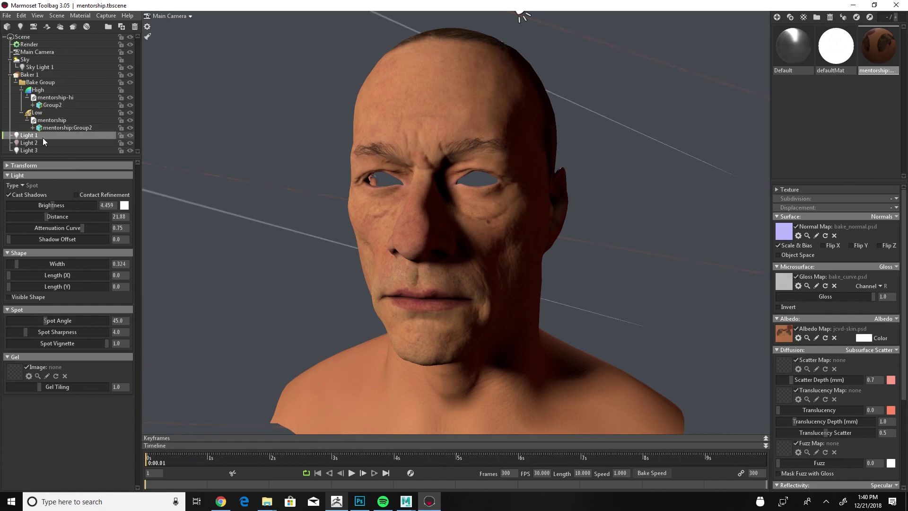
pyautogui.click(125, 205)
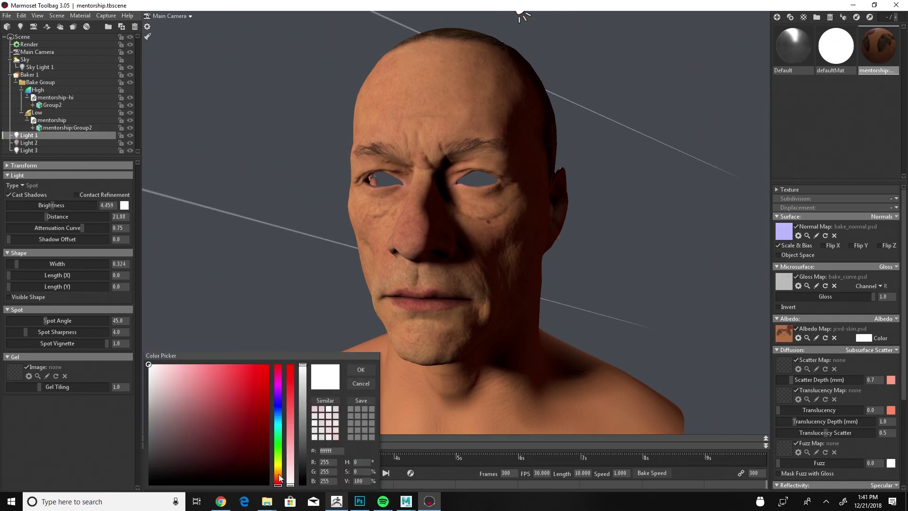
pyautogui.click(278, 418)
pyautogui.moveTo(245, 368); pyautogui.dragTo(162, 364)
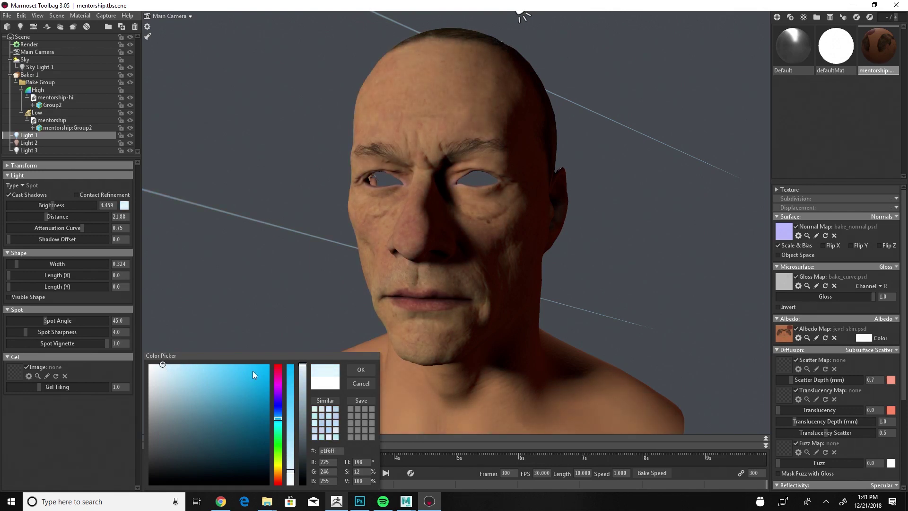
pyautogui.click(360, 371)
pyautogui.moveTo(267, 210); pyautogui.dragTo(318, 170)
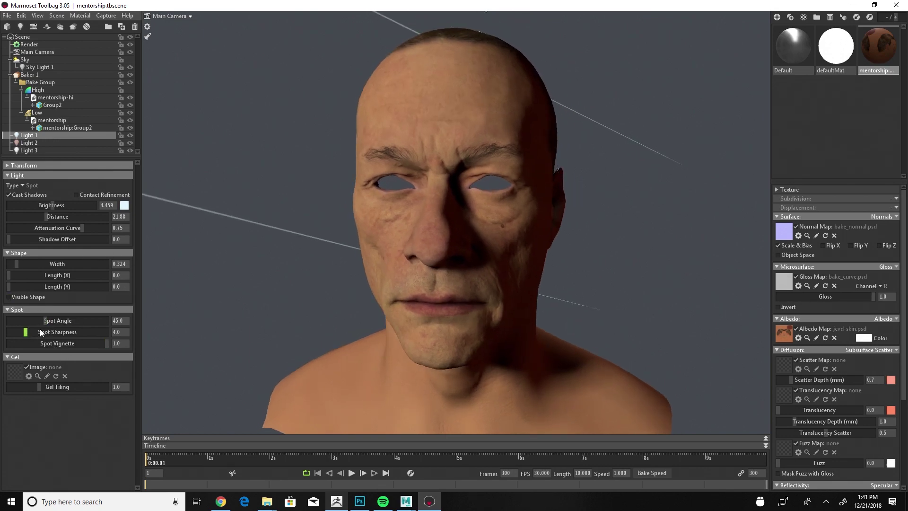
pyautogui.moveTo(47, 322); pyautogui.dragTo(77, 322)
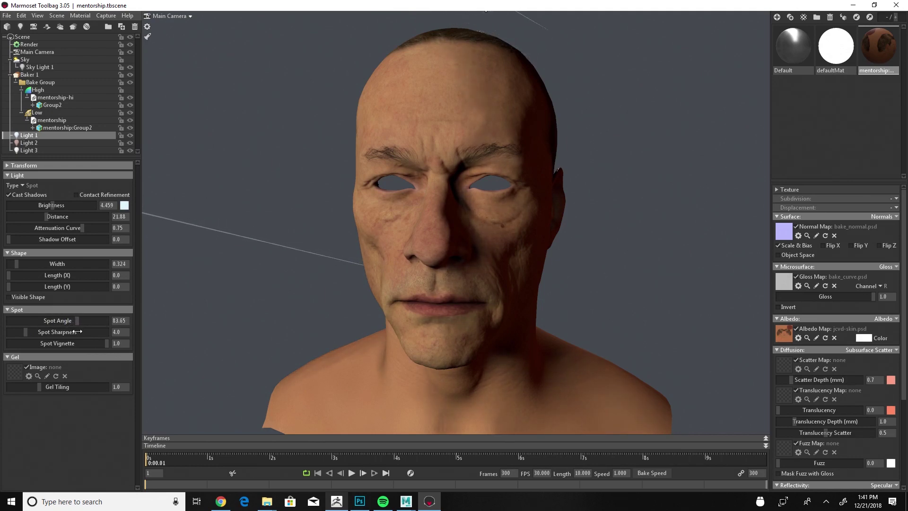
# Step: Set the third spot light's brightness to about 24.7, distance to about 2.0 and width to about 1.66
pyautogui.click(48, 150)
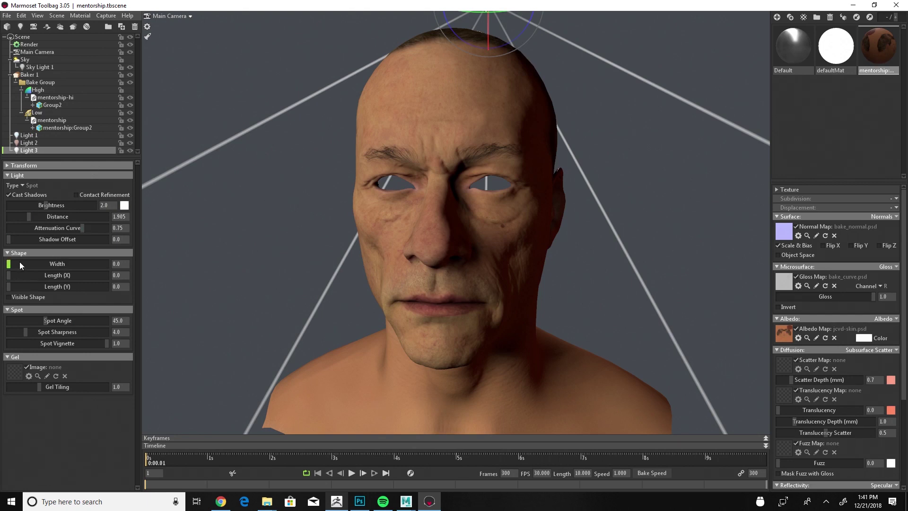
pyautogui.moveTo(45, 204); pyautogui.dragTo(70, 205)
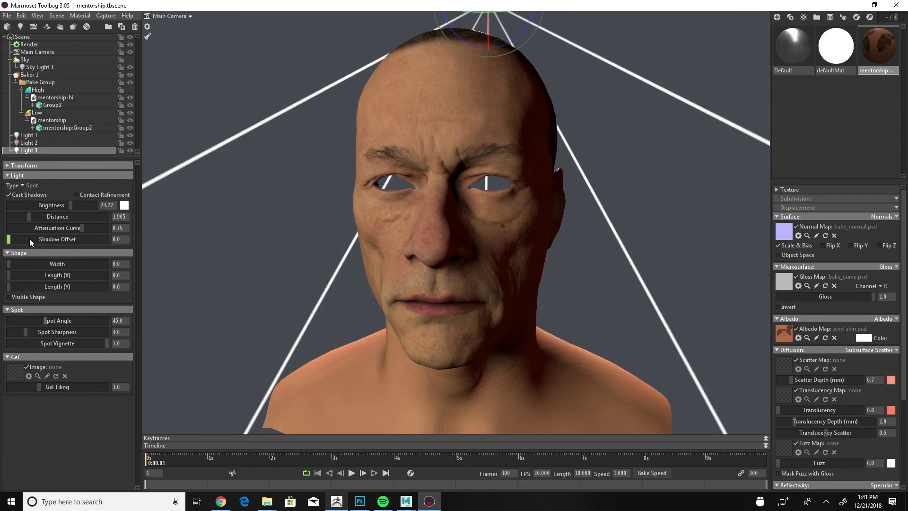
pyautogui.moveTo(29, 217); pyautogui.dragTo(30, 216)
pyautogui.moveTo(190, 257); pyautogui.dragTo(243, 238)
pyautogui.moveTo(9, 263); pyautogui.dragTo(22, 263)
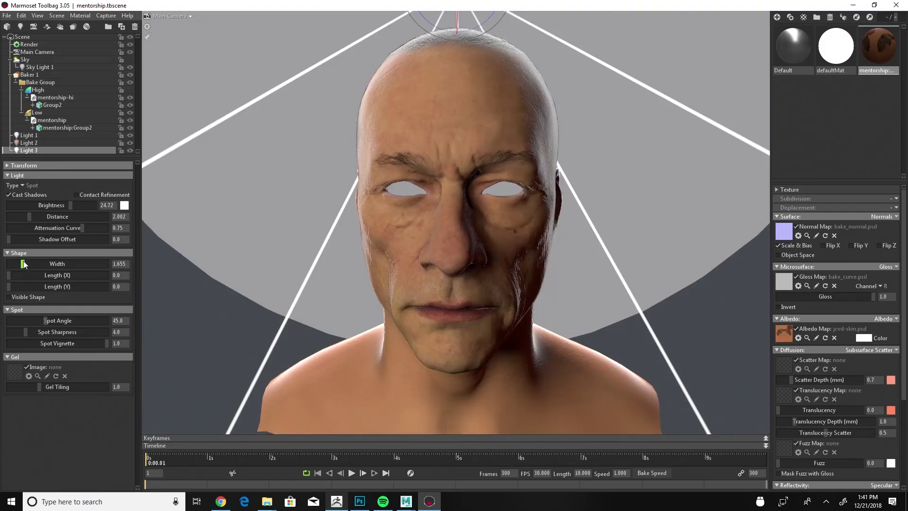
# Step: Set Light 3's distance to 25.35 and its brightness to 2.376
pyautogui.click(192, 339)
pyautogui.moveTo(277, 246); pyautogui.dragTo(303, 263)
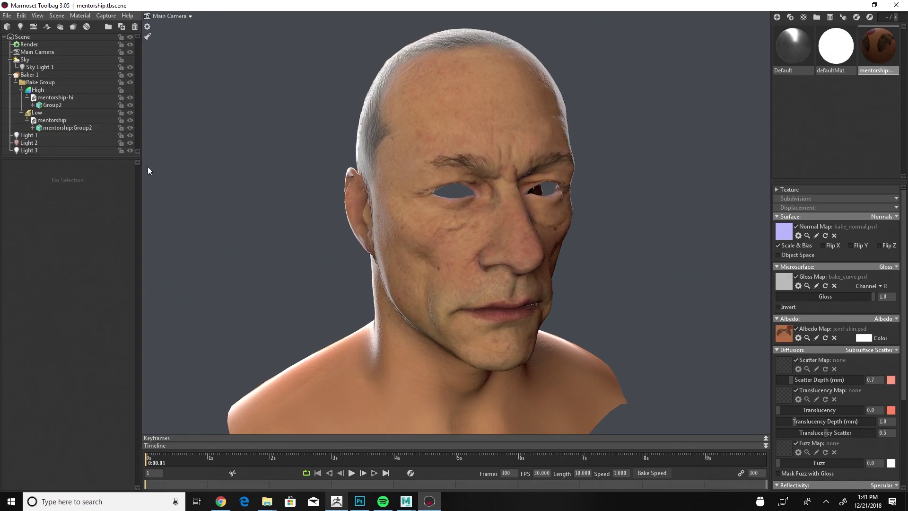
pyautogui.click(36, 151)
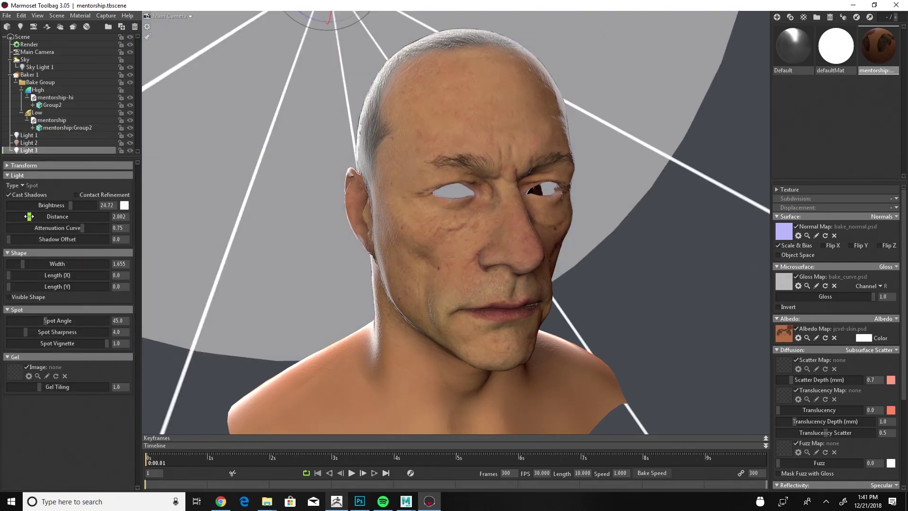
pyautogui.moveTo(27, 217); pyautogui.dragTo(48, 214)
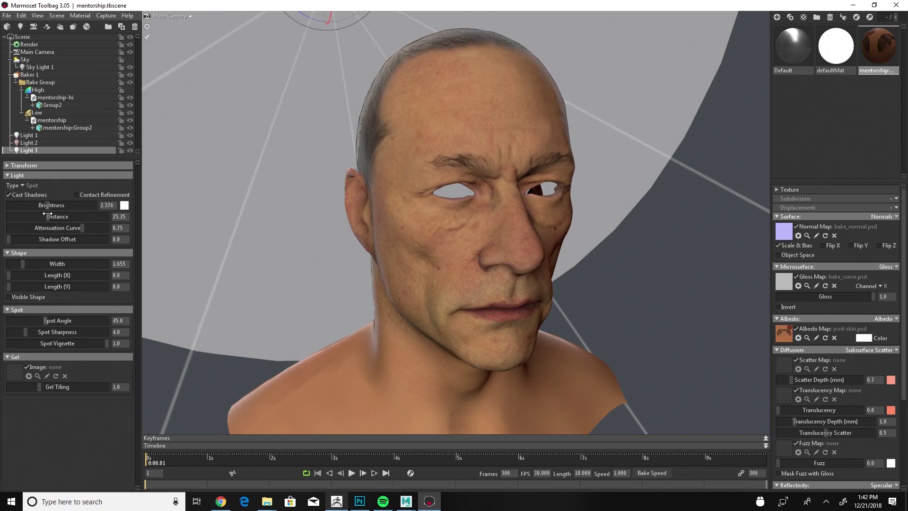
pyautogui.click(572, 266)
# Step: Examine the lighting on the head and shoulders from several angles, both zoomed out and close to the face
pyautogui.moveTo(608, 275); pyautogui.dragTo(555, 262)
pyautogui.moveTo(556, 262); pyautogui.dragTo(524, 282, button='right')
pyautogui.moveTo(261, 280); pyautogui.dragTo(313, 273)
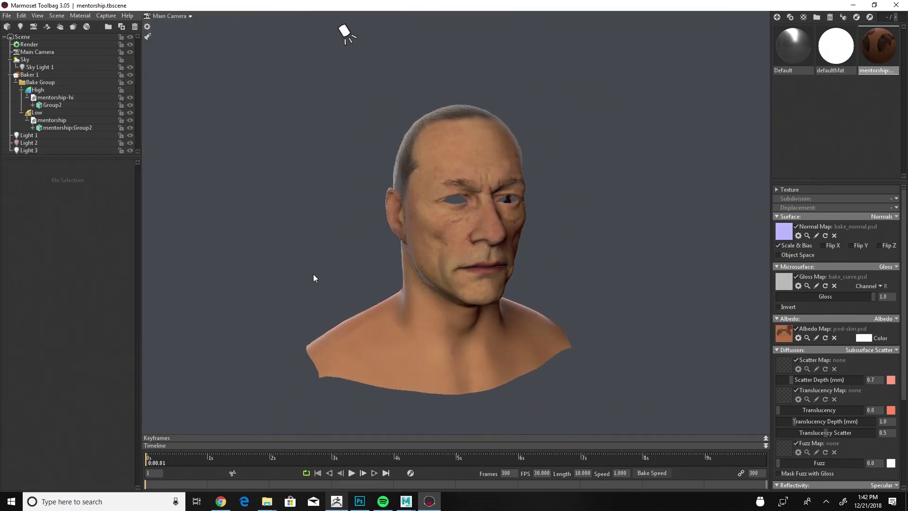
pyautogui.moveTo(313, 274); pyautogui.dragTo(319, 247, button='right')
pyautogui.moveTo(325, 241); pyautogui.dragTo(291, 205, button='middle')
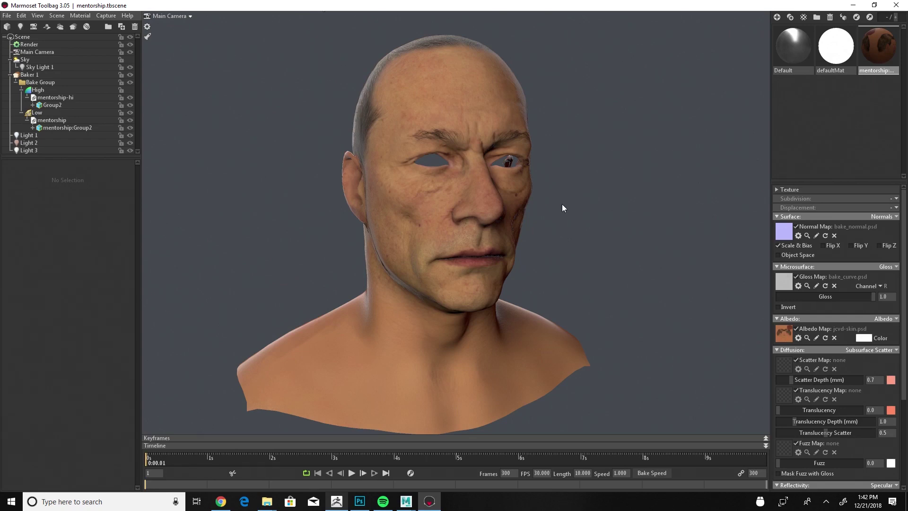
pyautogui.moveTo(562, 208); pyautogui.dragTo(563, 233)
pyautogui.scroll(3, 563, 233)
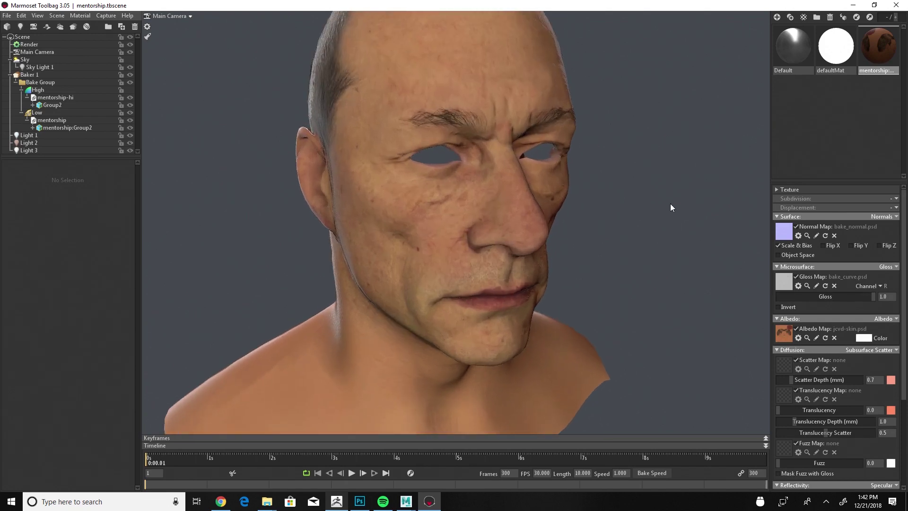
pyautogui.moveTo(671, 204); pyautogui.dragTo(660, 233)
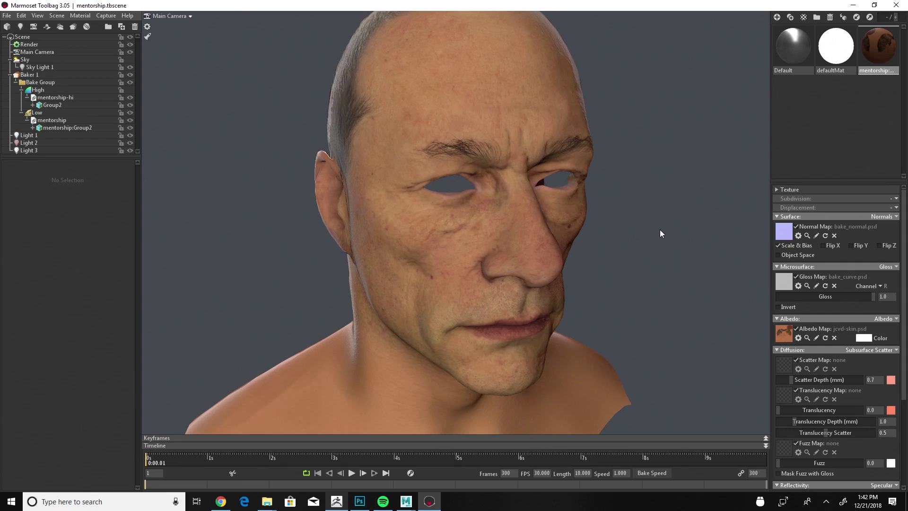
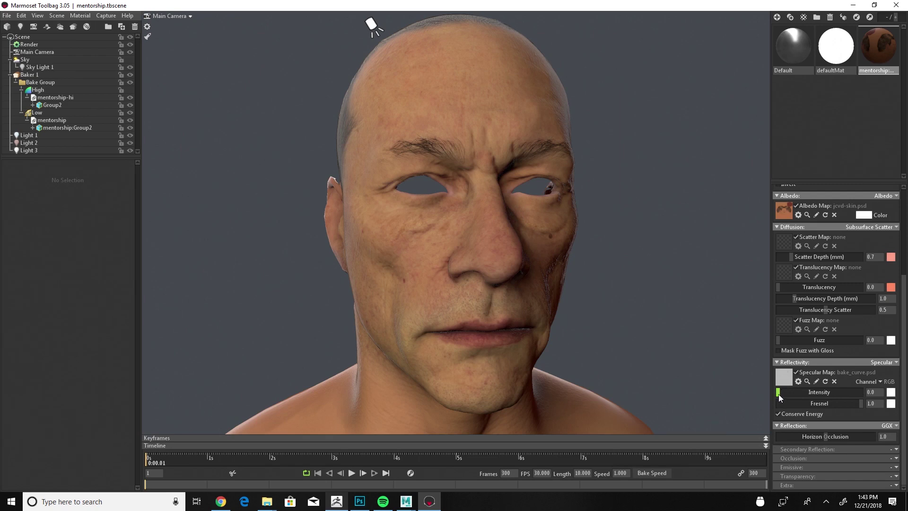
# Step: Try the skin material's specular intensity at 1.0, 0.0 and 0.273, then return it to 0.0
pyautogui.moveTo(783, 392); pyautogui.dragTo(872, 400)
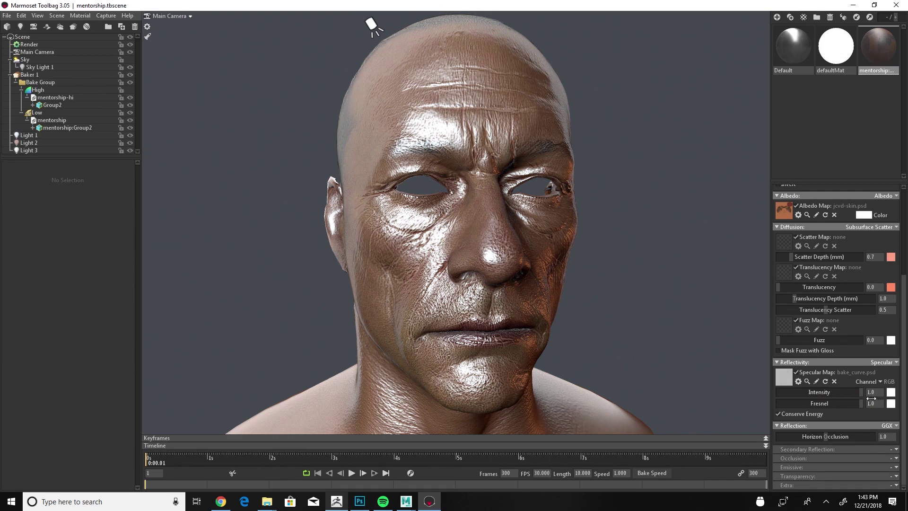
pyautogui.moveTo(872, 401); pyautogui.dragTo(754, 403)
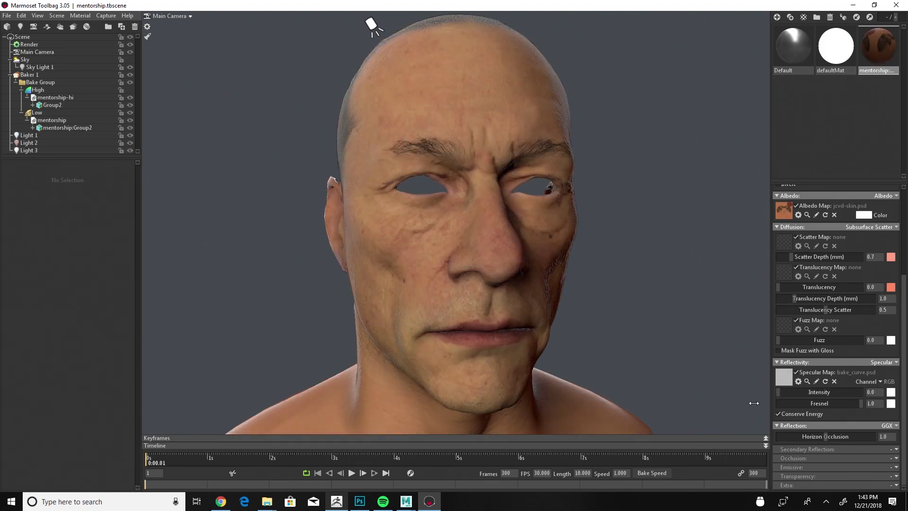
pyautogui.moveTo(763, 404); pyautogui.dragTo(821, 404)
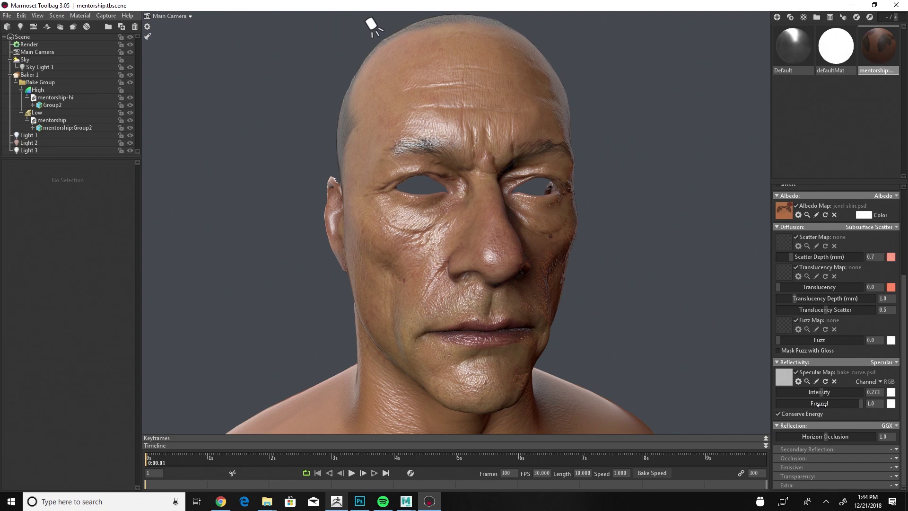
pyautogui.moveTo(821, 404); pyautogui.dragTo(757, 397)
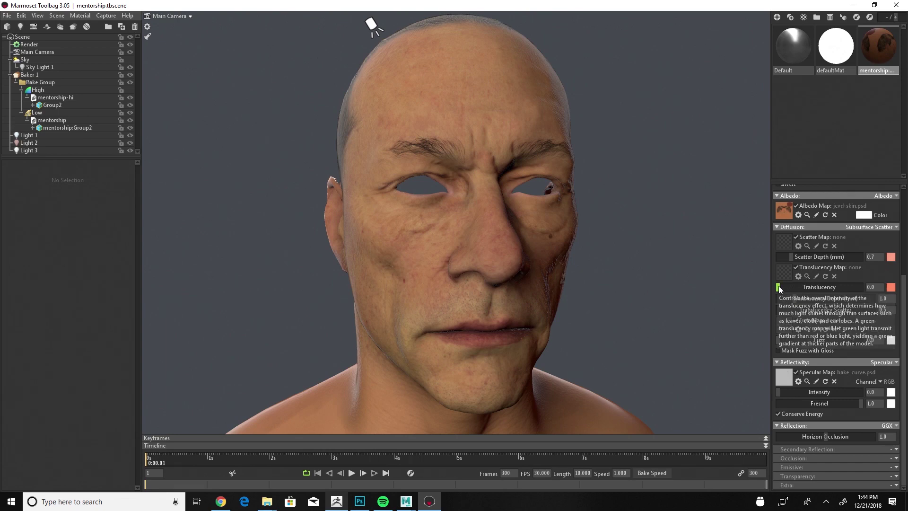
# Step: Set the skin material's translucency to 0.704 and its translucency depth to 31.35 mm
pyautogui.moveTo(778, 287); pyautogui.dragTo(822, 296)
# Step: Mark the ear, the neck and the translucency settings in red ink on a screen sketch, then close the sketch
pyautogui.press('super+w')
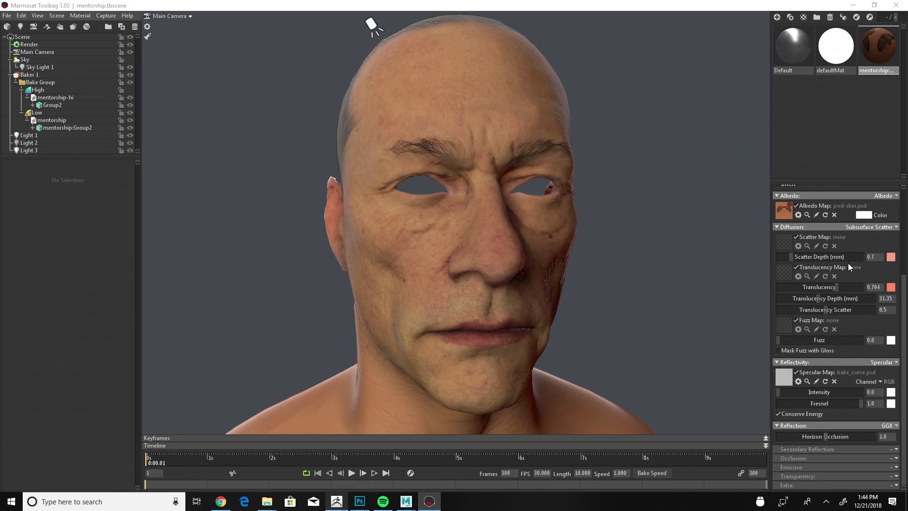
pyautogui.click(823, 329)
pyautogui.moveTo(332, 167)
pyautogui.mouseDown()
pyautogui.moveTo(339, 270)
pyautogui.moveTo(374, 156)
pyautogui.moveTo(306, 179)
pyautogui.mouseUp()
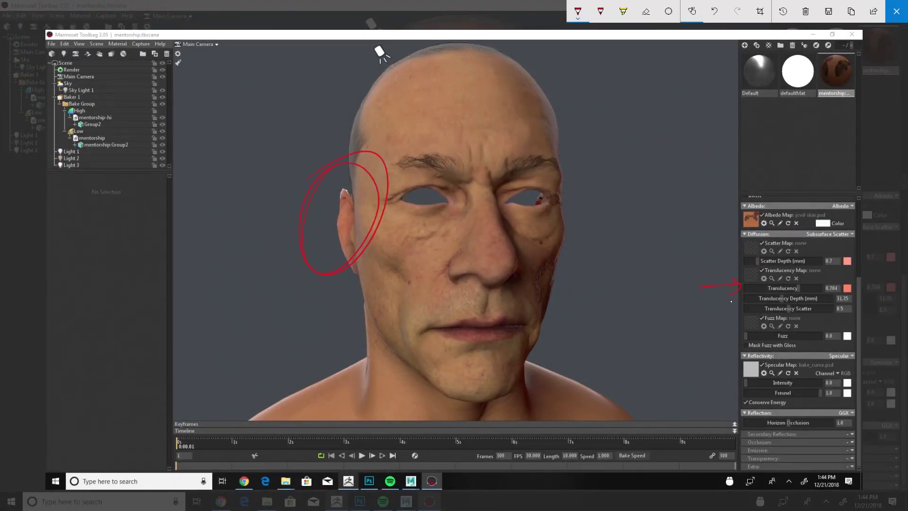
pyautogui.moveTo(823, 289); pyautogui.dragTo(821, 287)
pyautogui.moveTo(383, 350)
pyautogui.mouseDown()
pyautogui.moveTo(347, 378)
pyautogui.moveTo(406, 373)
pyautogui.mouseUp()
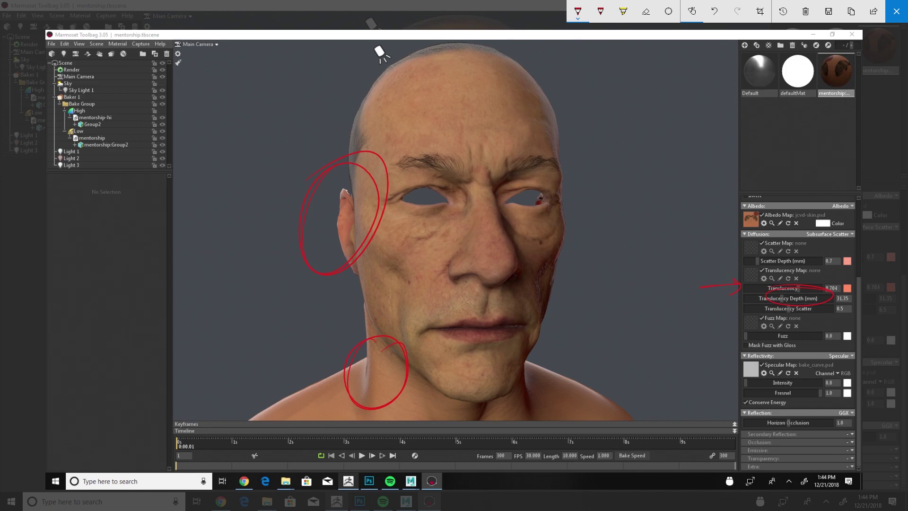
pyautogui.click(897, 12)
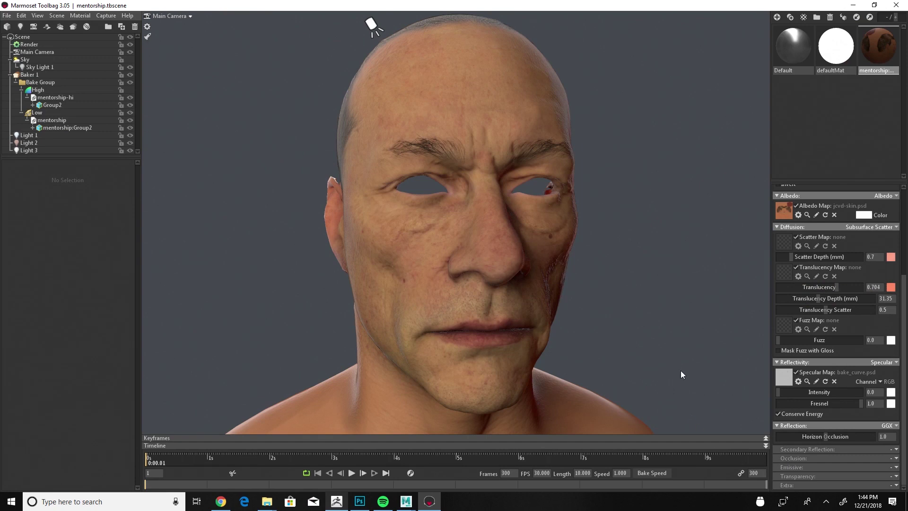
# Step: Turn off the translucency map and set the translucency depth to 0.0 mm
pyautogui.click(796, 268)
pyautogui.moveTo(818, 298); pyautogui.dragTo(759, 297)
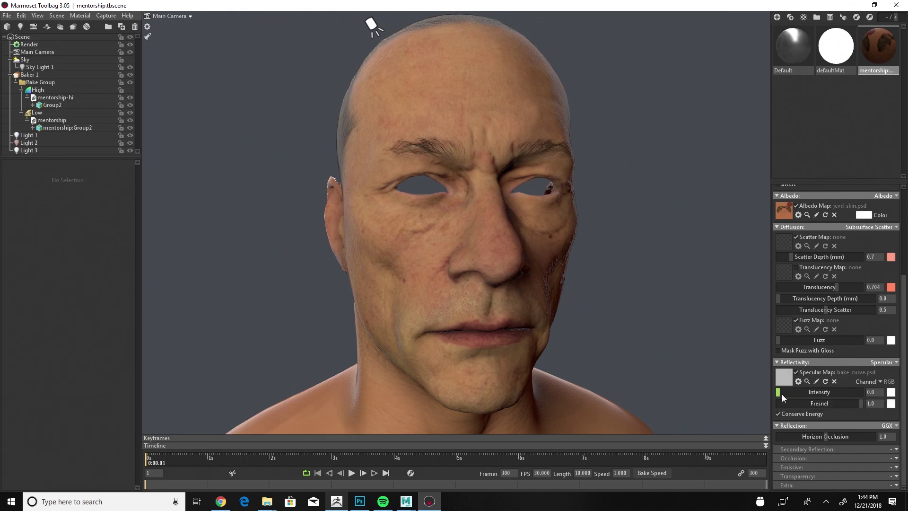
# Step: Set the specular intensity to 0.132 and check the skin highlights from different angles
pyautogui.moveTo(778, 392); pyautogui.dragTo(808, 393)
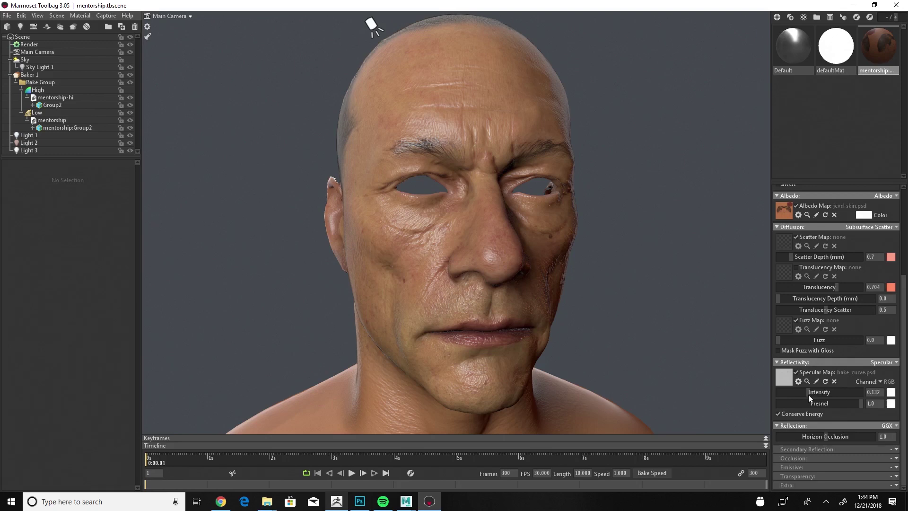
pyautogui.moveTo(619, 307); pyautogui.dragTo(617, 265)
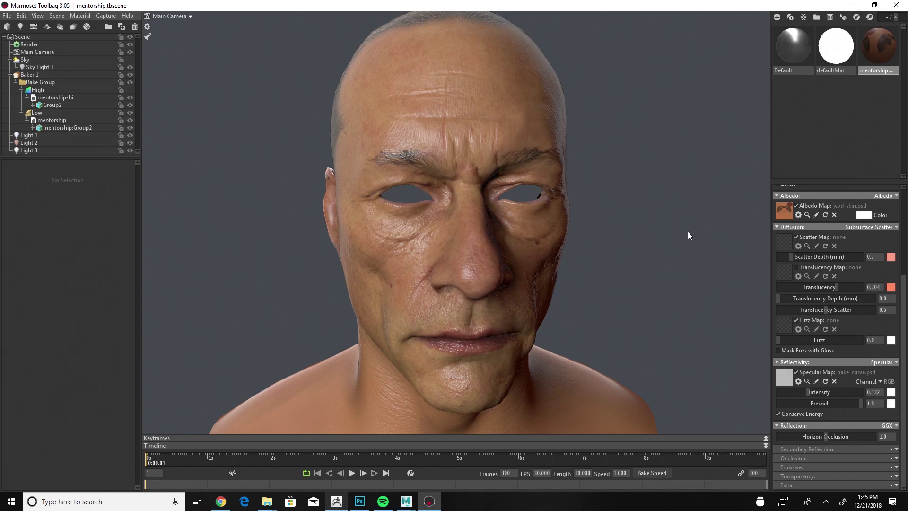
pyautogui.moveTo(697, 260); pyautogui.dragTo(681, 302)
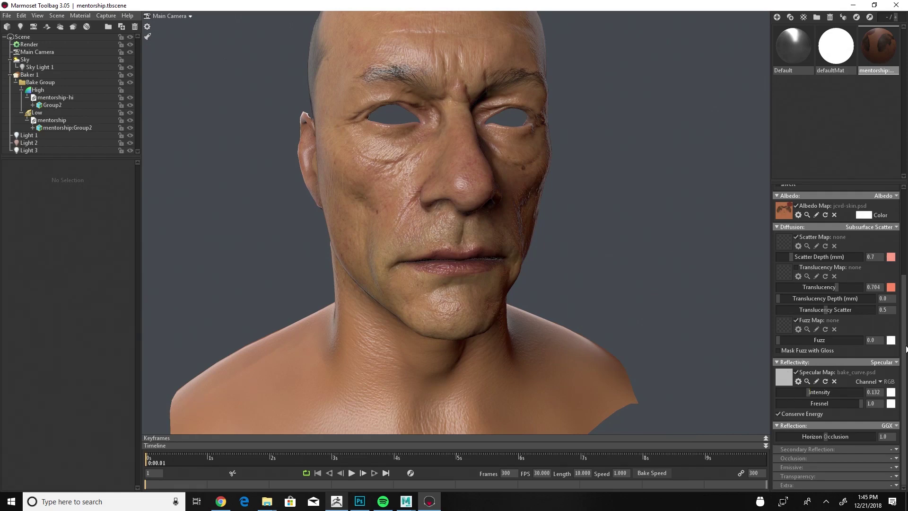
# Step: Add a GGX secondary reflection to the skin material with secondary gloss 0.663, intensity 0.227 and Fresnel 0.0
pyautogui.click(896, 449)
pyautogui.click(867, 425)
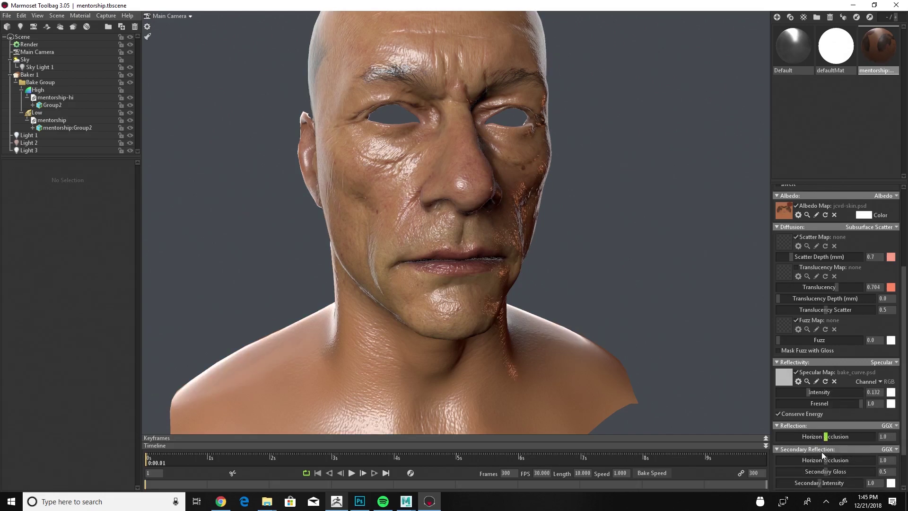
pyautogui.scroll(-2, 903, 367)
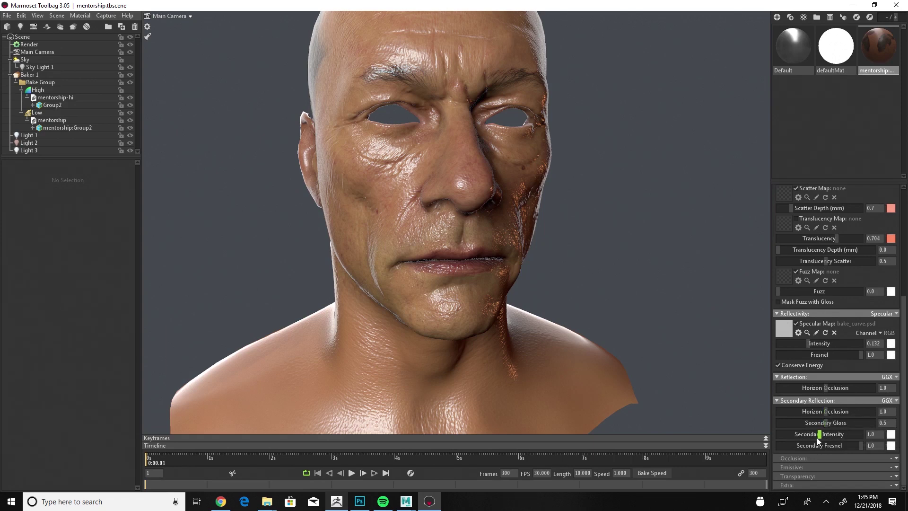
pyautogui.moveTo(819, 434); pyautogui.dragTo(769, 429)
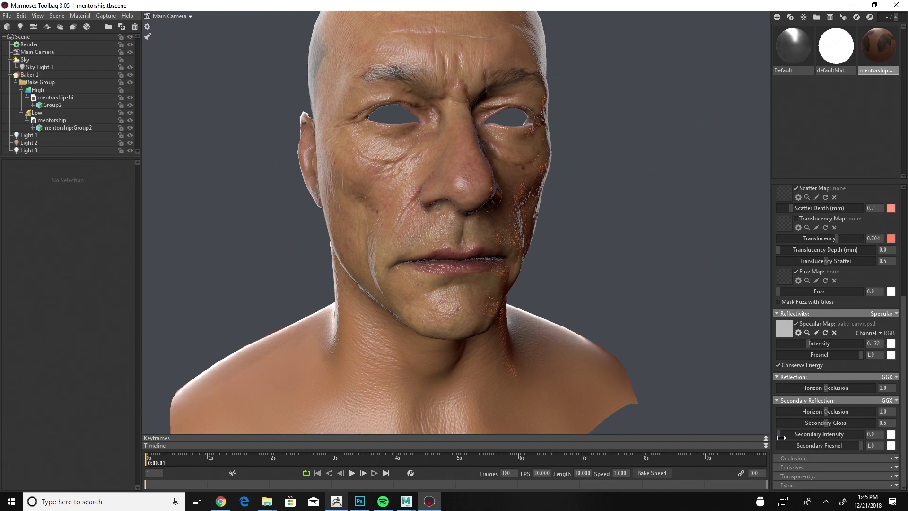
pyautogui.moveTo(780, 435)
pyautogui.mouseDown()
pyautogui.moveTo(808, 441)
pyautogui.moveTo(789, 430)
pyautogui.moveTo(823, 421)
pyautogui.moveTo(754, 420)
pyautogui.moveTo(851, 419)
pyautogui.moveTo(717, 457)
pyautogui.mouseUp()
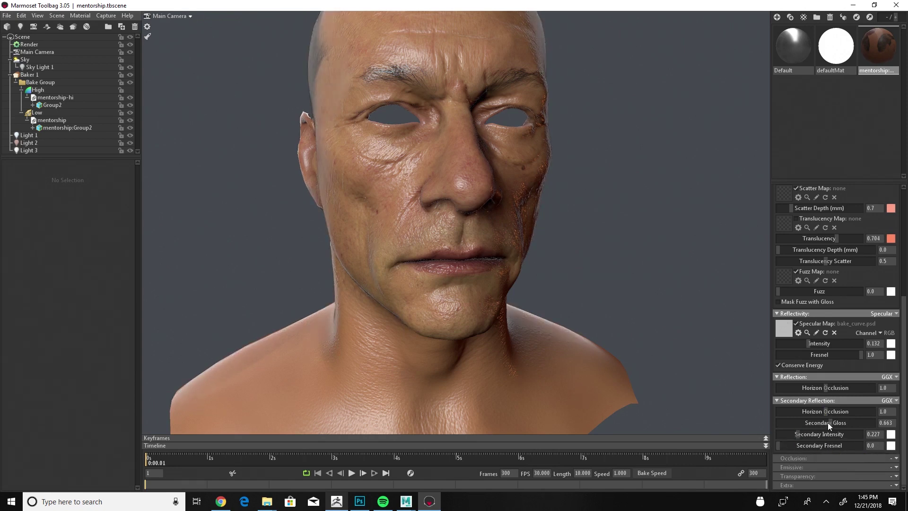
# Step: Tune the skin's reflections to a specular intensity of 0.097, secondary gloss of 0.33 and secondary intensity of 0.31
pyautogui.moveTo(830, 422); pyautogui.dragTo(811, 422)
pyautogui.moveTo(807, 343); pyautogui.dragTo(804, 343)
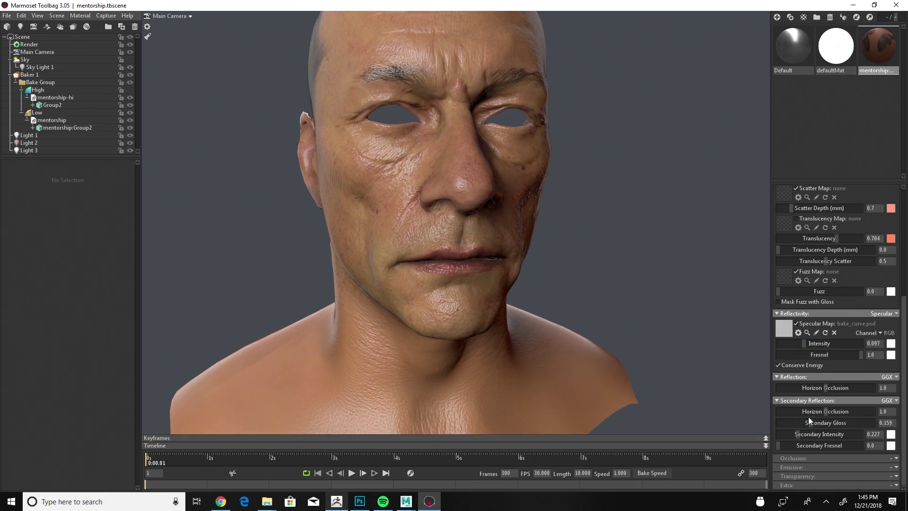
pyautogui.moveTo(809, 422)
pyautogui.mouseDown()
pyautogui.moveTo(820, 420)
pyautogui.moveTo(800, 434)
pyautogui.moveTo(810, 433)
pyautogui.moveTo(781, 427)
pyautogui.moveTo(803, 418)
pyautogui.mouseUp()
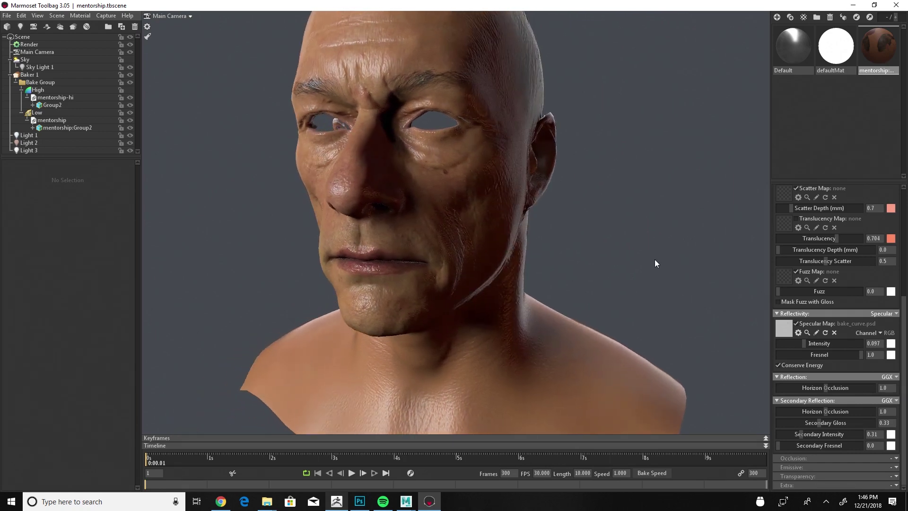
pyautogui.keyDown('alt'); pyautogui.moveTo(655, 259); pyautogui.dragTo(692, 284); pyautogui.keyUp('alt')
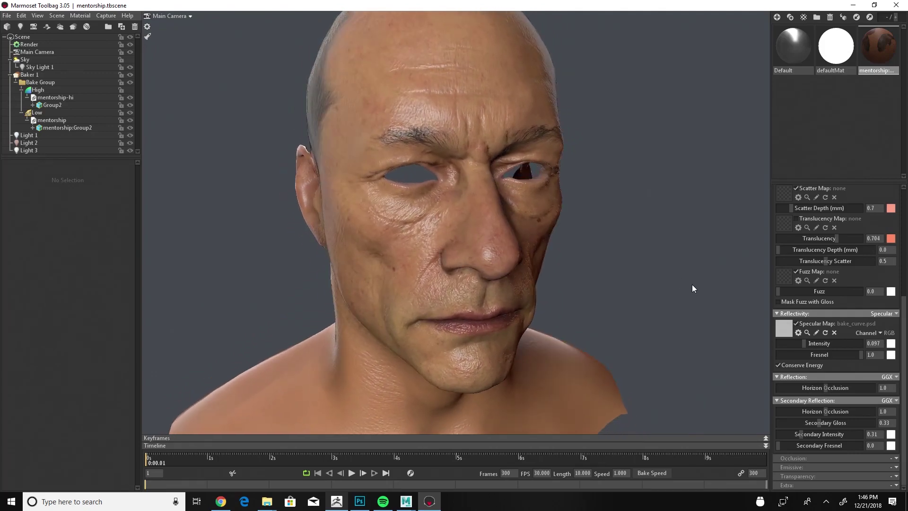
# Step: Try bake_curve-bw.psd as the specular map with the specular intensity at 0.094
pyautogui.click(788, 331)
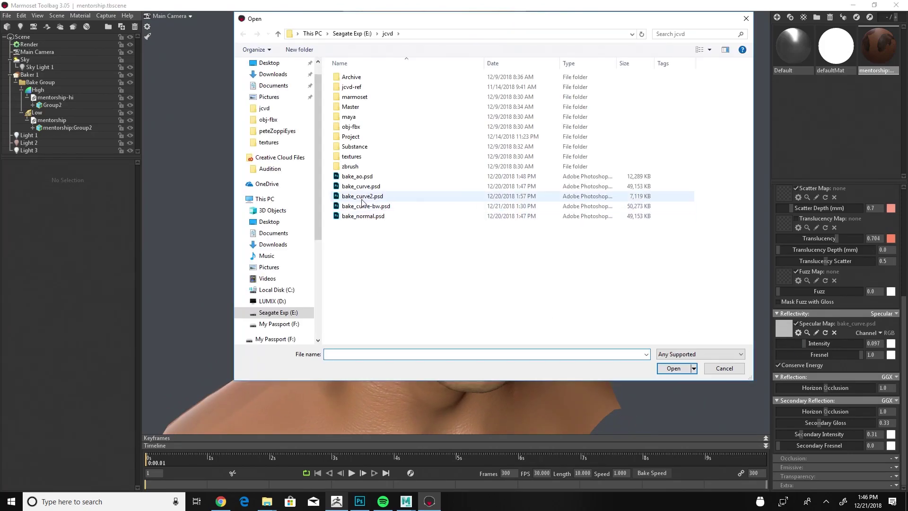
pyautogui.click(375, 208)
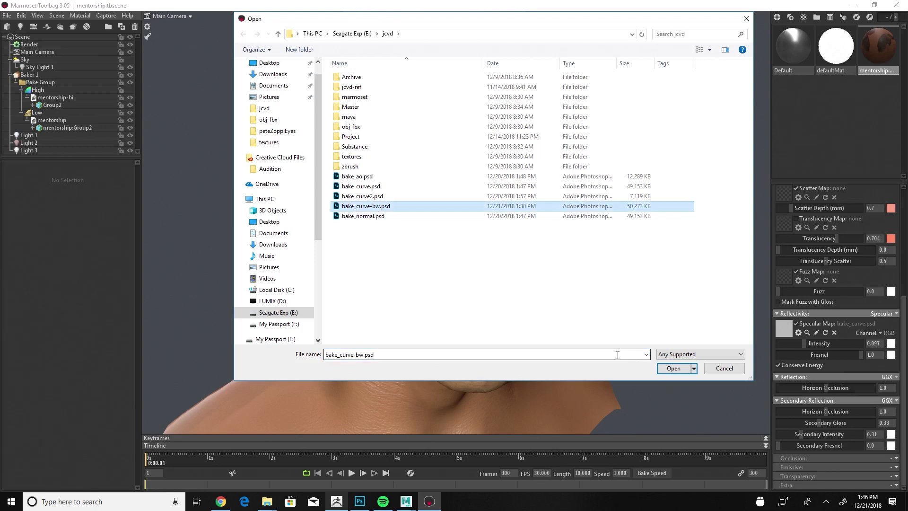
pyautogui.click(674, 368)
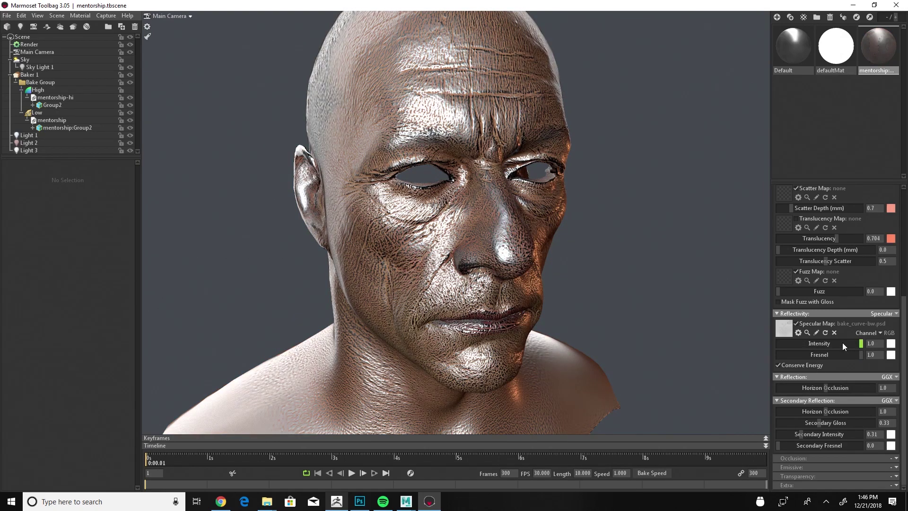
pyautogui.moveTo(842, 343); pyautogui.dragTo(803, 333)
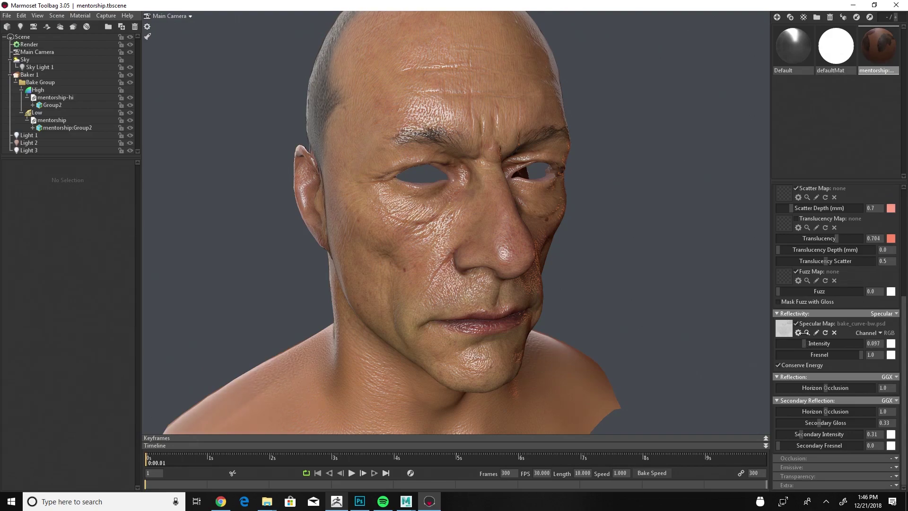
pyautogui.moveTo(563, 290); pyautogui.dragTo(671, 317)
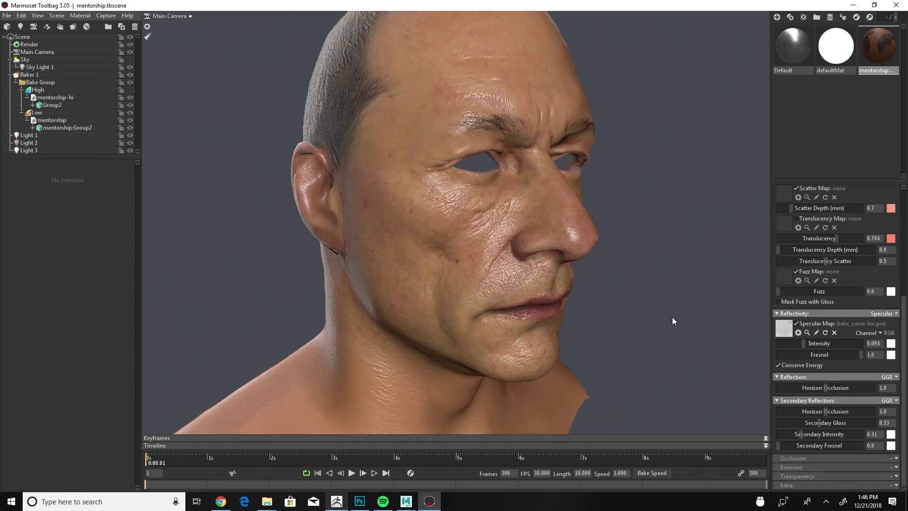
# Step: Load bake_curve.psd as the specular map and set the specular intensity to 0.162
pyautogui.click(785, 330)
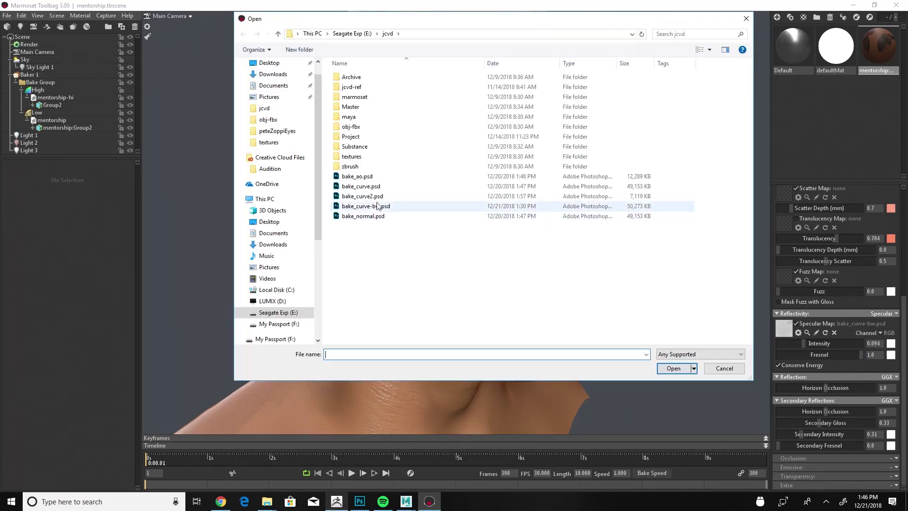
pyautogui.click(360, 186)
pyautogui.click(673, 369)
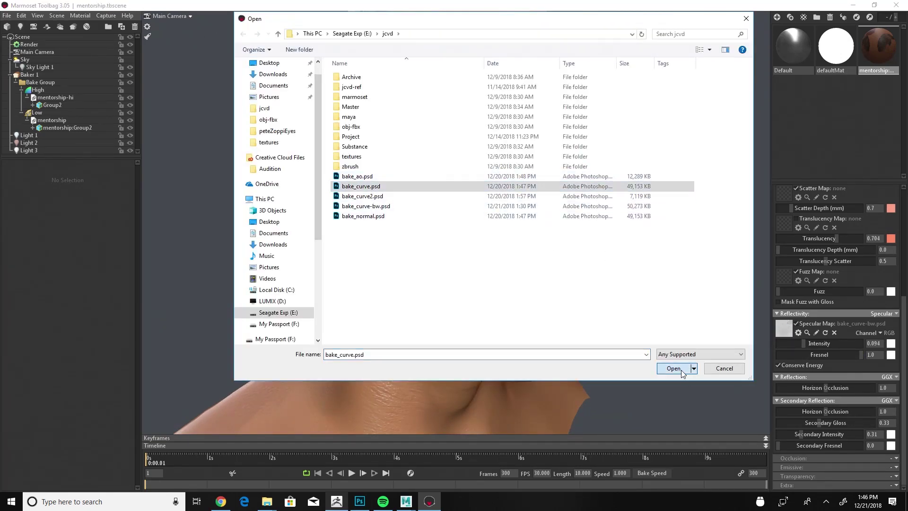
pyautogui.click(811, 341)
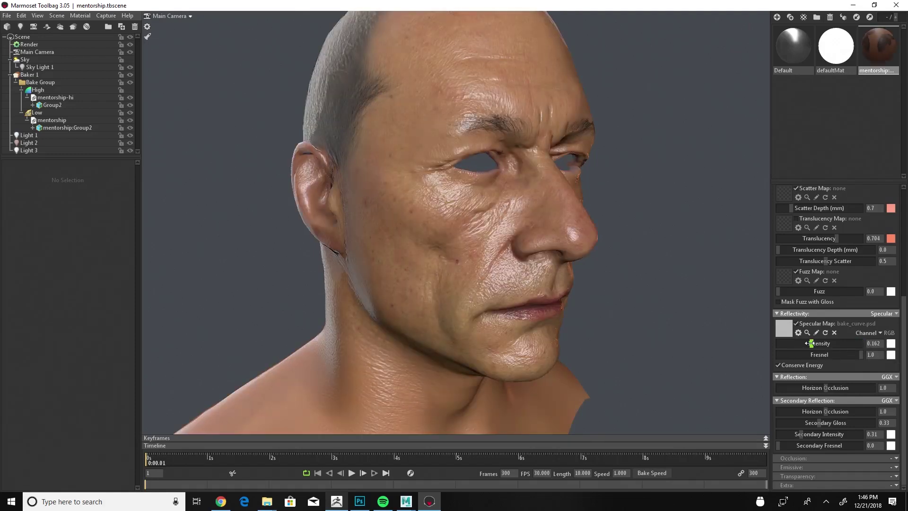
# Step: Set the skin material's specular intensity to 0.12 and its secondary reflection intensity to 0.206
pyautogui.moveTo(810, 343); pyautogui.dragTo(807, 343)
pyautogui.moveTo(684, 336); pyautogui.dragTo(664, 335)
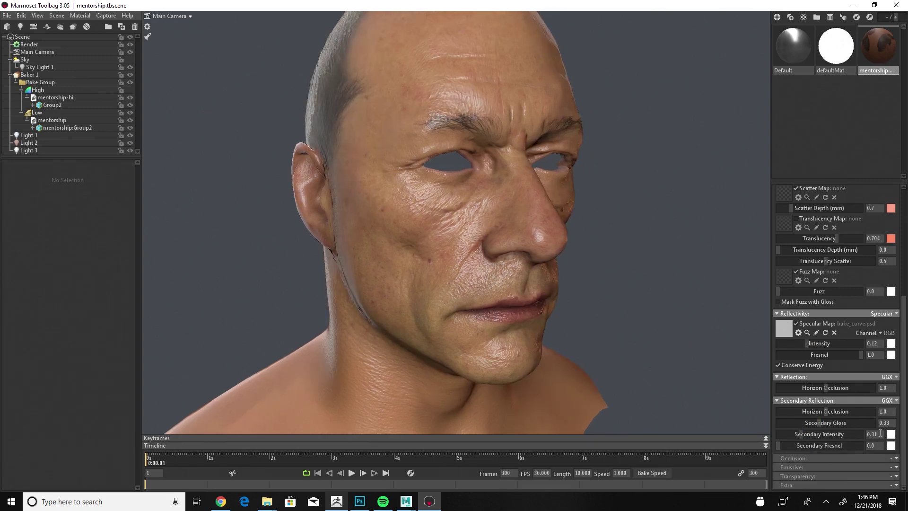
pyautogui.write('0.2')
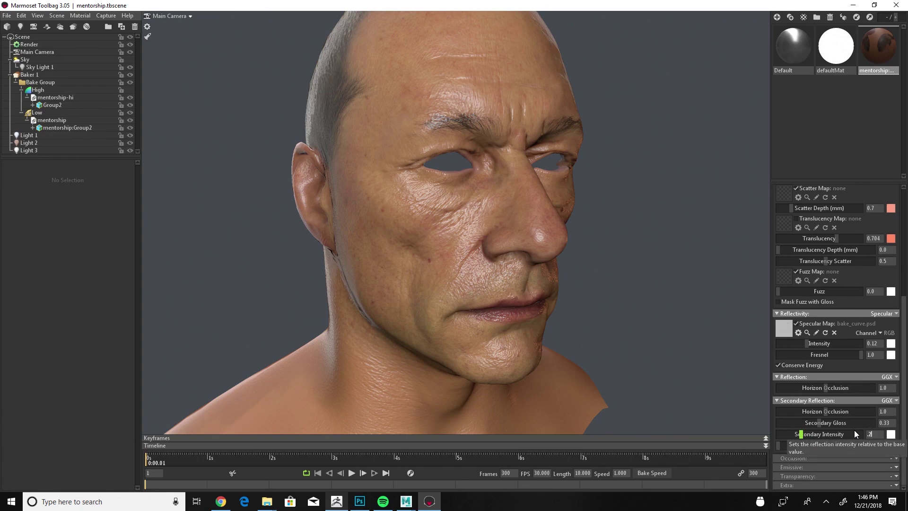
pyautogui.press('Return')
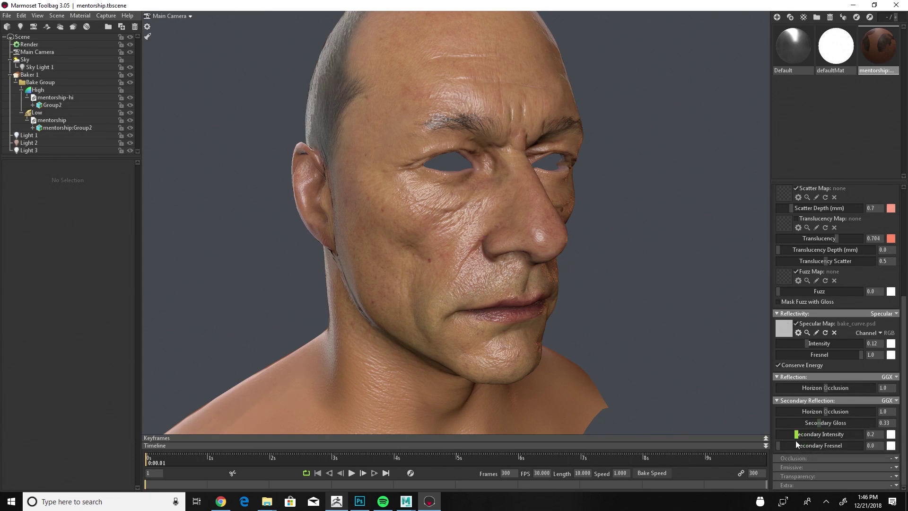
pyautogui.moveTo(799, 436)
pyautogui.mouseDown()
pyautogui.moveTo(747, 433)
pyautogui.moveTo(797, 427)
pyautogui.mouseUp()
# Step: Enable occlusion on the skin material and load bake_ao.psd as the occlusion map at strength 1.0
pyautogui.click(893, 460)
pyautogui.click(865, 478)
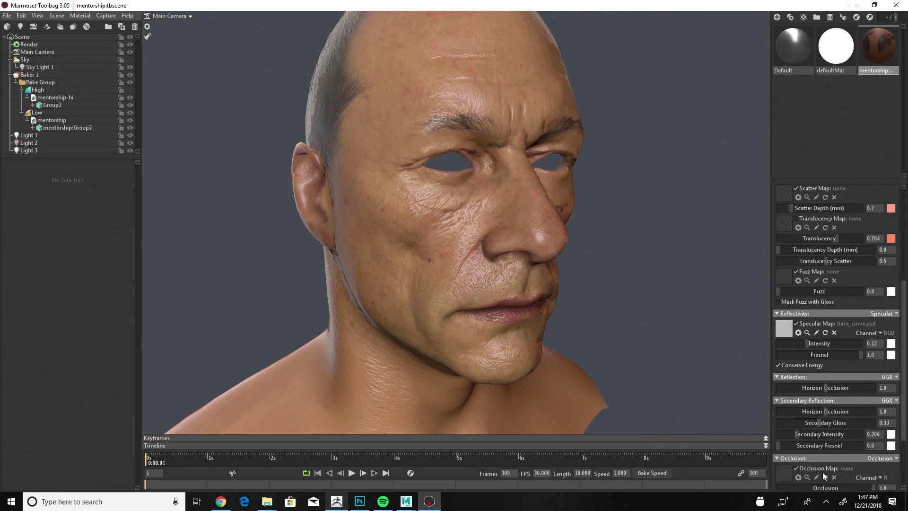
pyautogui.scroll(-3, 856, 386)
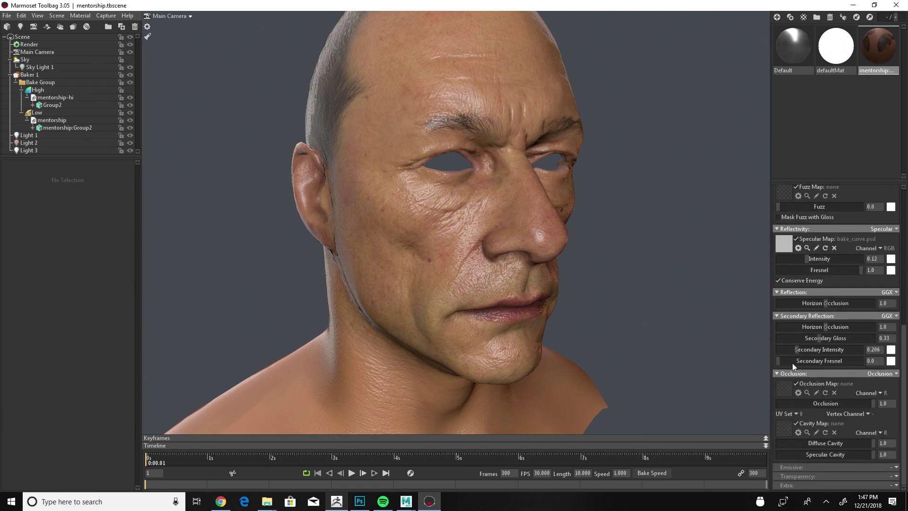
pyautogui.click(784, 390)
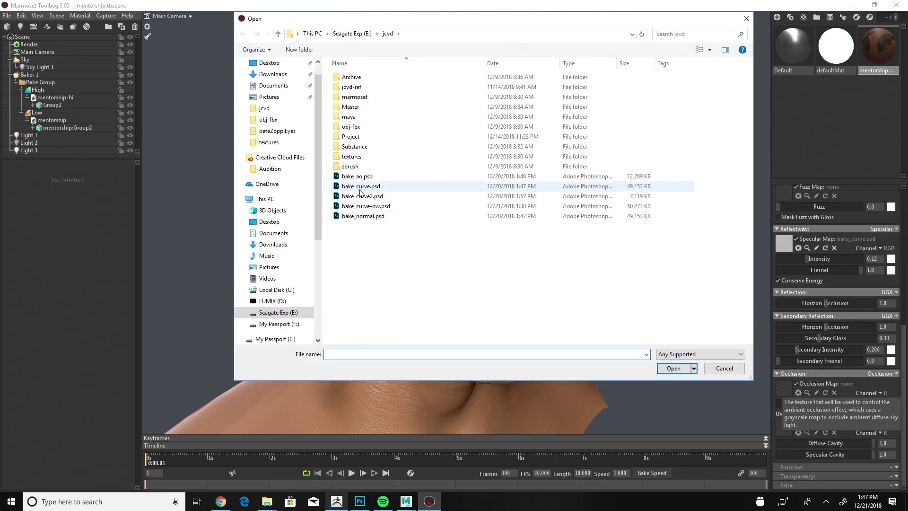
pyautogui.click(359, 179)
pyautogui.click(672, 368)
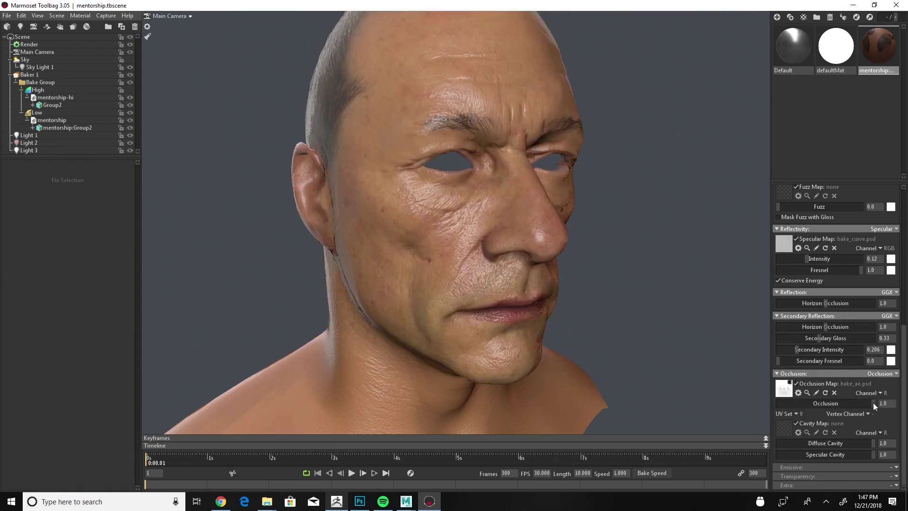
pyautogui.moveTo(874, 403)
pyautogui.mouseDown()
pyautogui.moveTo(752, 410)
pyautogui.moveTo(887, 399)
pyautogui.mouseUp()
# Step: Load bake_curve-bw.psd as the cavity map with diffuse cavity 0.143 and specular cavity 0.0
pyautogui.click(783, 432)
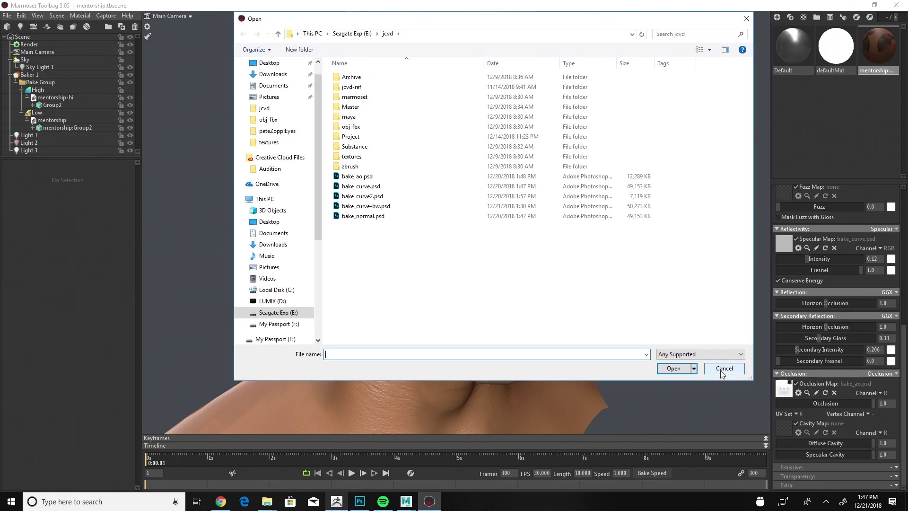
pyautogui.click(370, 209)
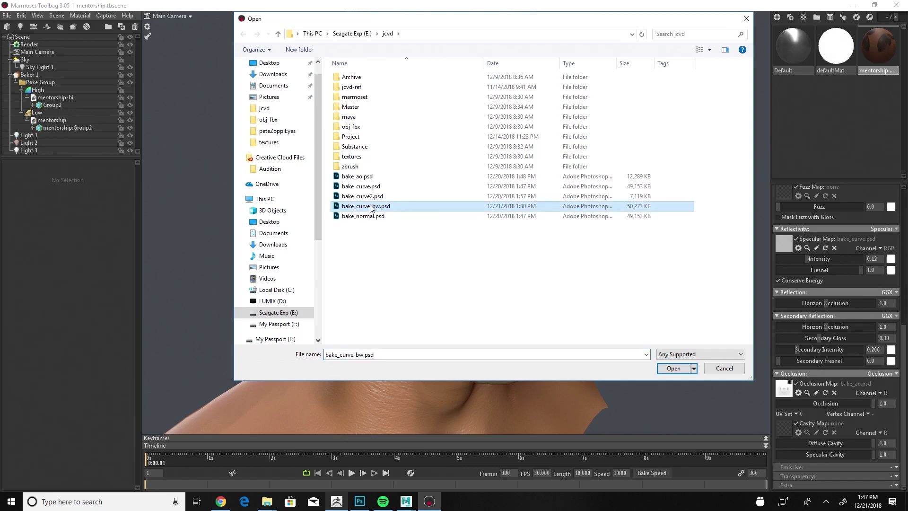
pyautogui.click(674, 368)
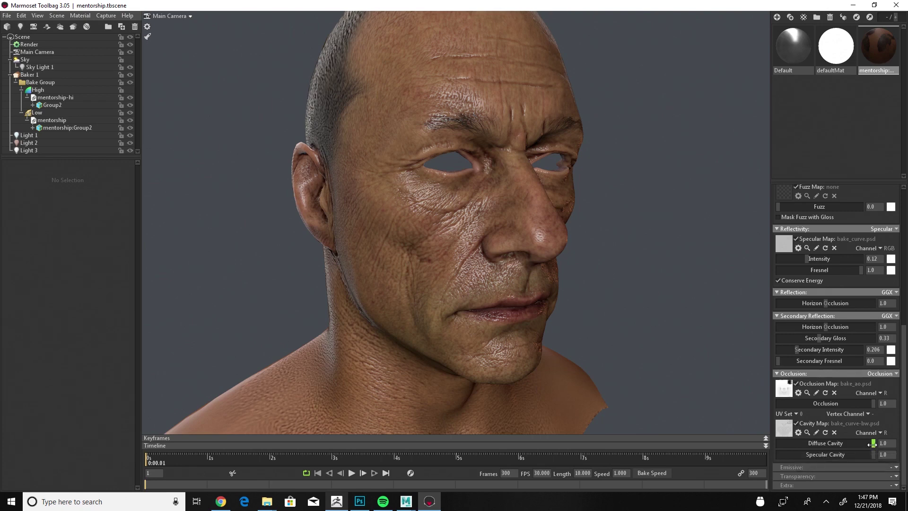
pyautogui.moveTo(872, 443)
pyautogui.mouseDown()
pyautogui.moveTo(751, 446)
pyautogui.moveTo(792, 447)
pyautogui.mouseUp()
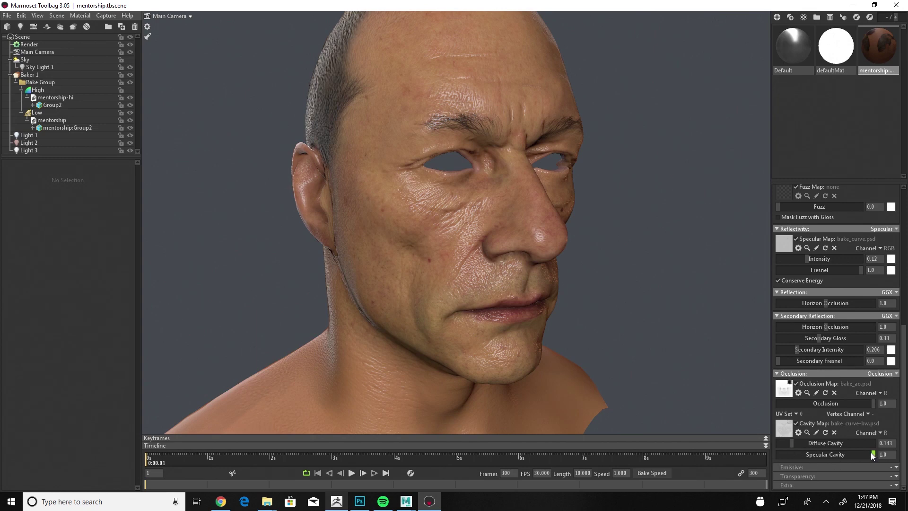
pyautogui.moveTo(872, 454); pyautogui.dragTo(711, 462)
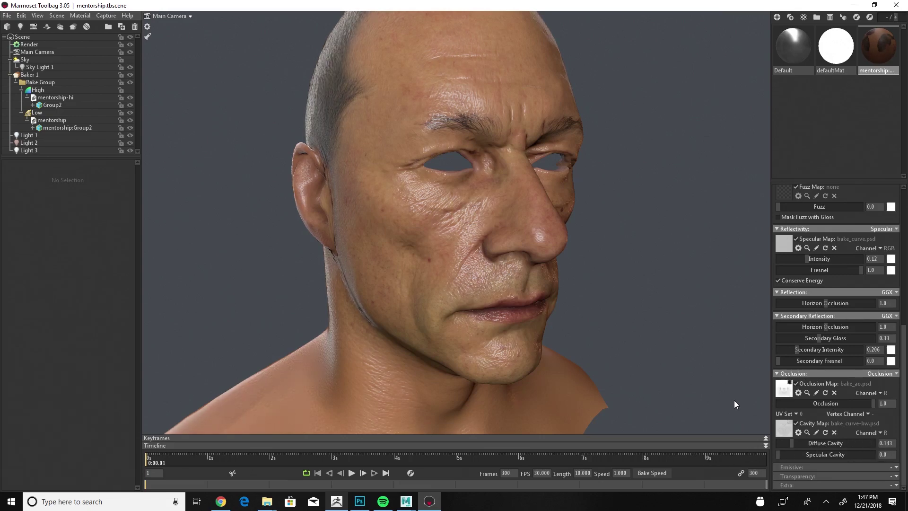
# Step: Annotate a screen sketch with "Light", an arrow to the cheek, marks at the reflection settings and circles around the nose and upper lip, and close it
pyautogui.press('super+w')
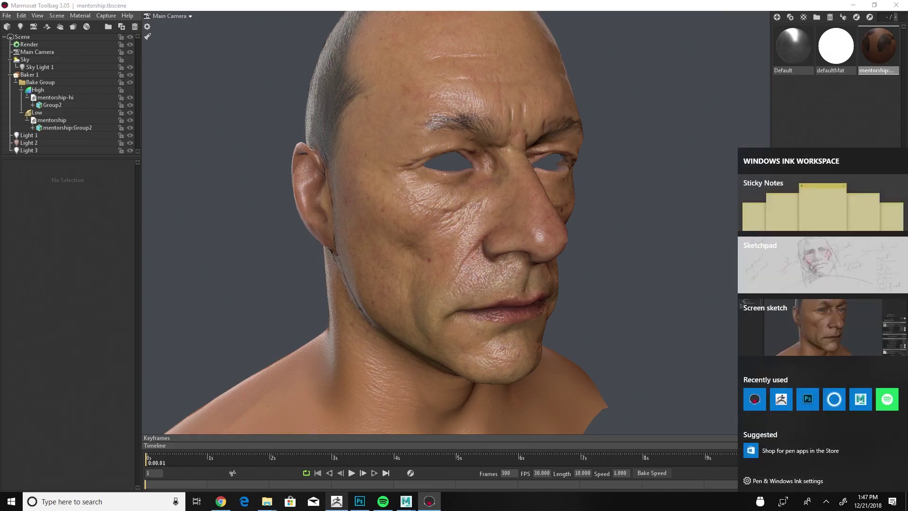
pyautogui.click(813, 326)
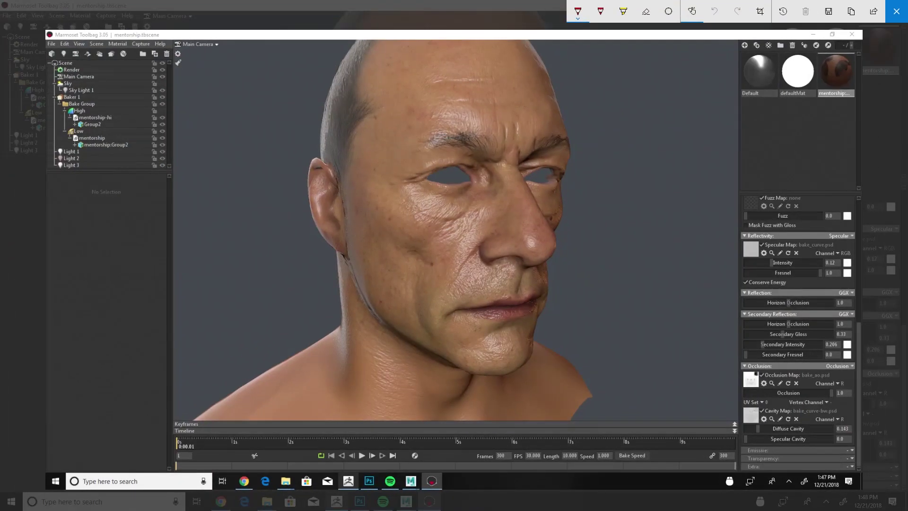
pyautogui.moveTo(203, 102); pyautogui.dragTo(240, 113)
pyautogui.moveTo(279, 84); pyautogui.dragTo(328, 125)
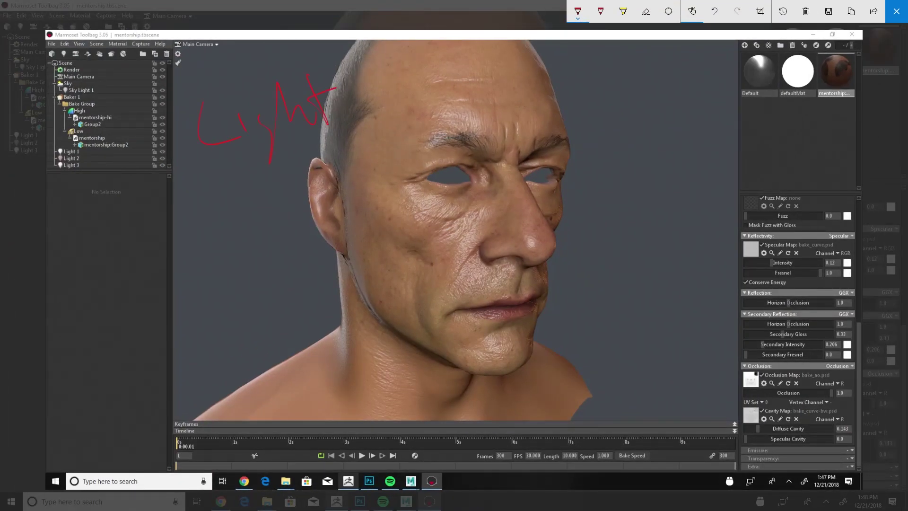
pyautogui.moveTo(253, 142)
pyautogui.mouseDown()
pyautogui.moveTo(412, 191)
pyautogui.moveTo(381, 219)
pyautogui.mouseUp()
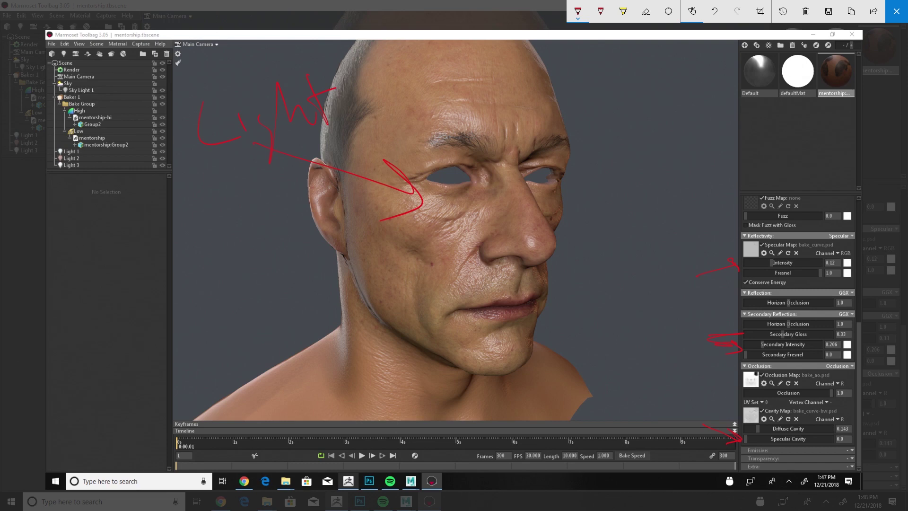
pyautogui.moveTo(517, 224); pyautogui.dragTo(517, 260)
pyautogui.moveTo(478, 237); pyautogui.dragTo(511, 258)
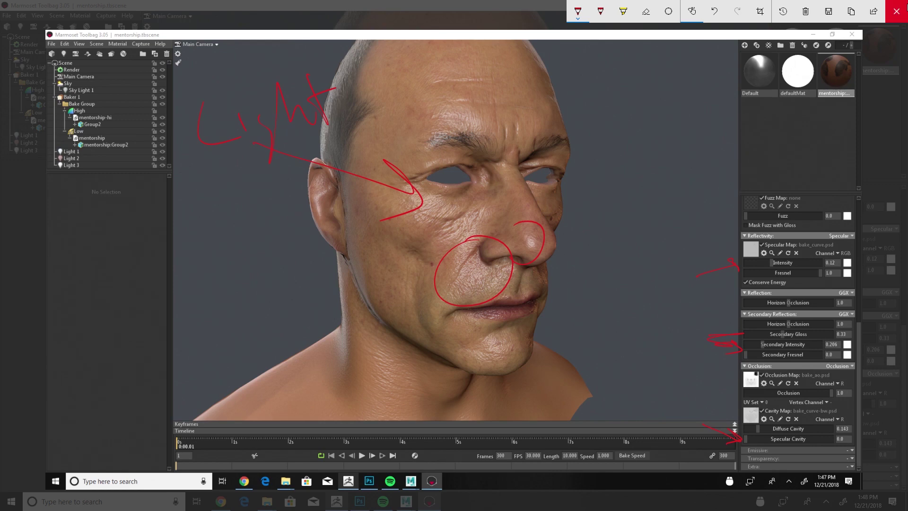
pyautogui.click(896, 11)
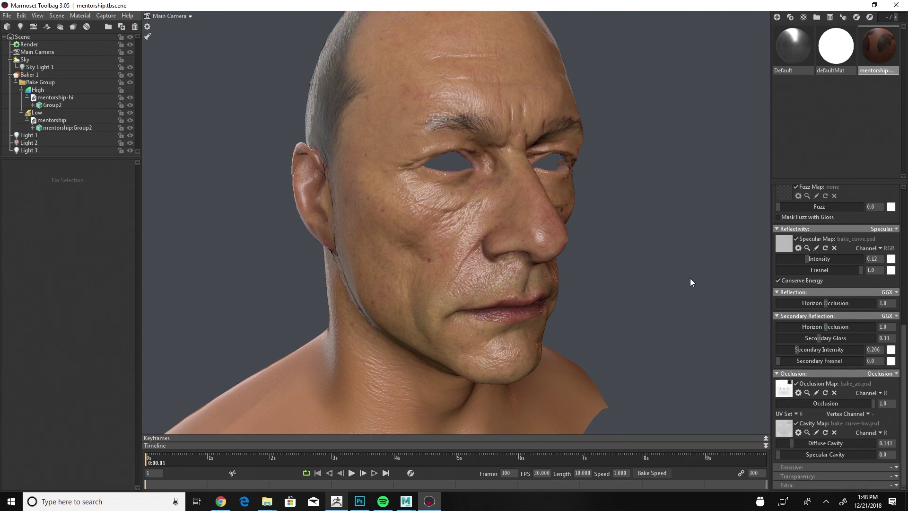
# Step: Set the secondary reflection's intensity to 0.0 and gloss to 0.485, and lower the specular intensity to 0.041
pyautogui.moveTo(691, 283); pyautogui.dragTo(647, 284)
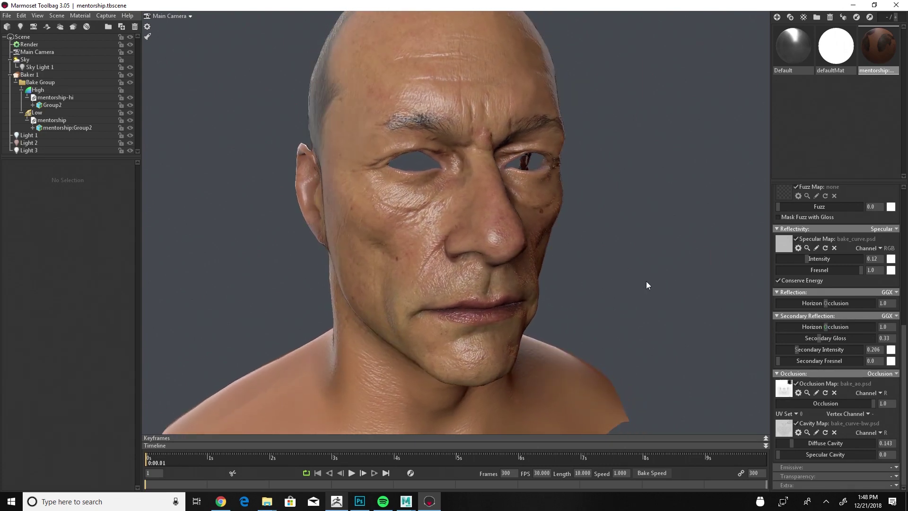
pyautogui.scroll(3, 645, 285)
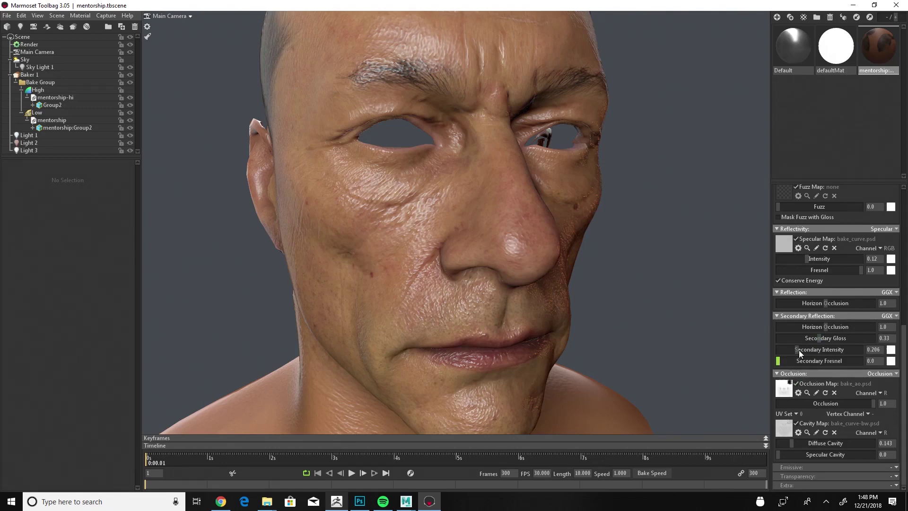
pyautogui.moveTo(799, 350); pyautogui.dragTo(734, 355)
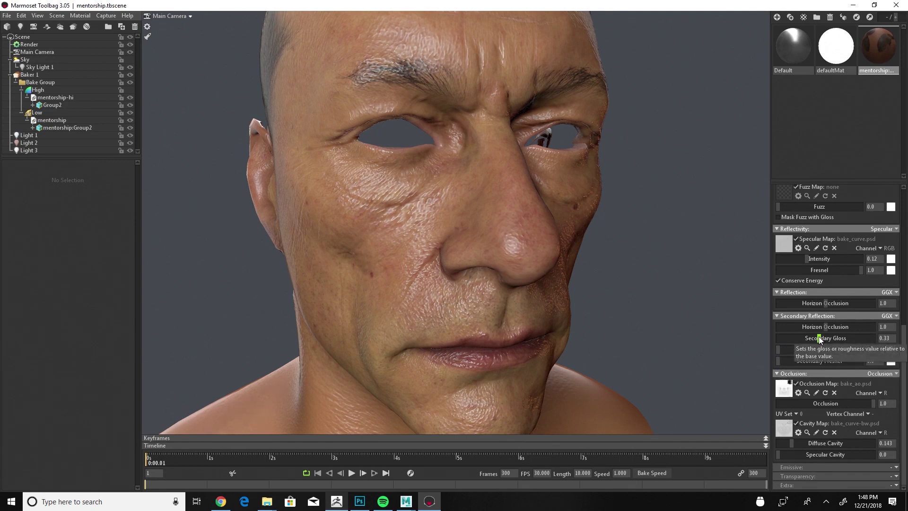
pyautogui.moveTo(810, 339)
pyautogui.mouseDown()
pyautogui.moveTo(737, 336)
pyautogui.moveTo(850, 334)
pyautogui.moveTo(826, 336)
pyautogui.mouseUp()
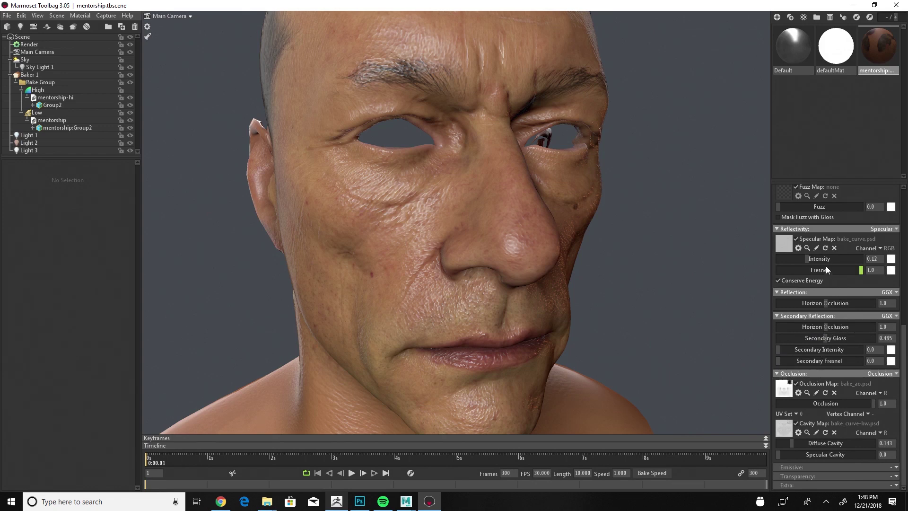
pyautogui.moveTo(807, 258)
pyautogui.mouseDown()
pyautogui.moveTo(749, 255)
pyautogui.moveTo(775, 269)
pyautogui.moveTo(795, 258)
pyautogui.mouseUp()
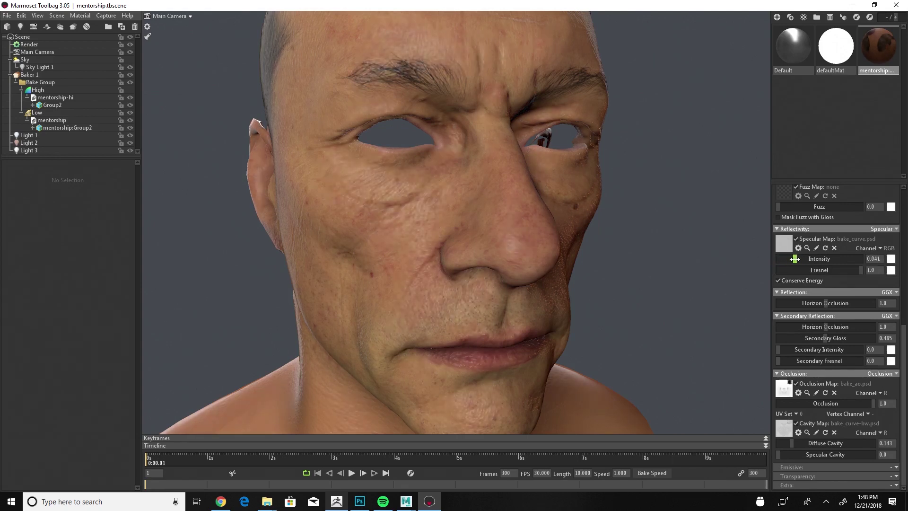
# Step: Raise the specular cavity to 1.0, try specular intensities of 0.0 and 0.261, and settle on 0.046
pyautogui.moveTo(778, 455); pyautogui.dragTo(858, 457)
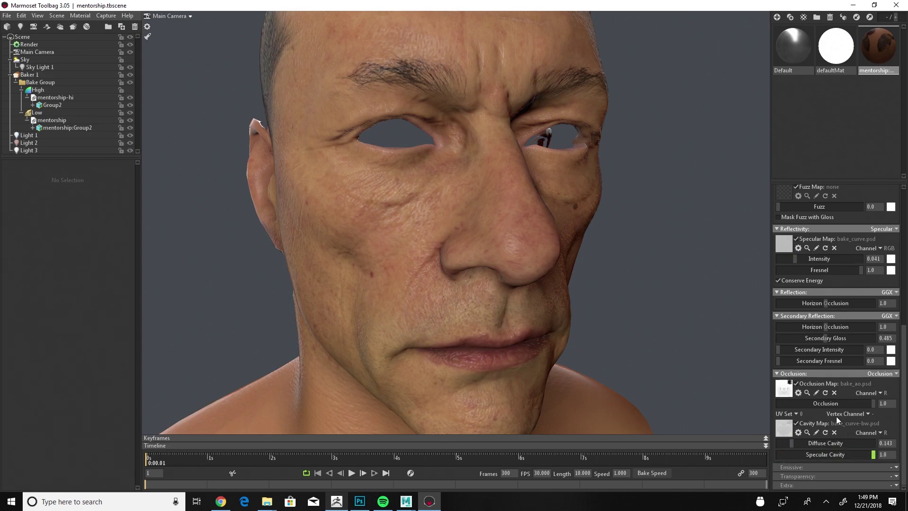
pyautogui.moveTo(795, 259); pyautogui.dragTo(726, 262)
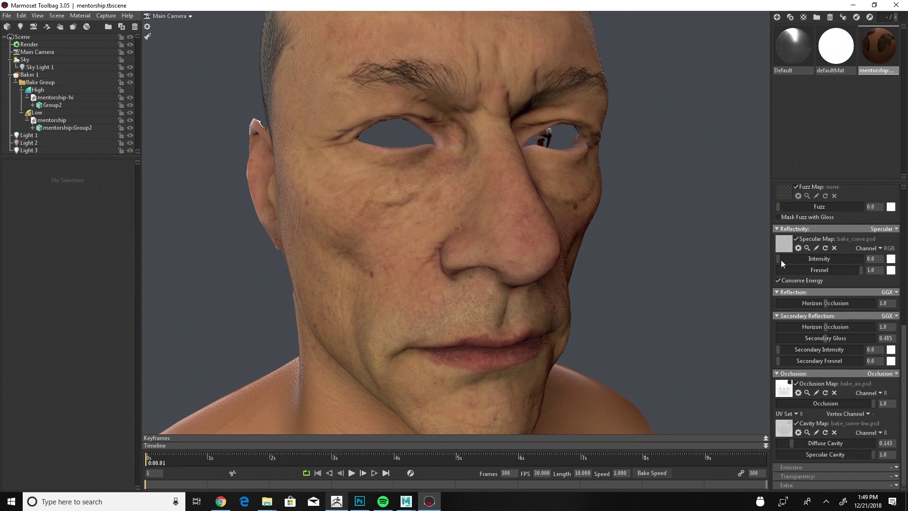
pyautogui.moveTo(778, 259); pyautogui.dragTo(825, 258)
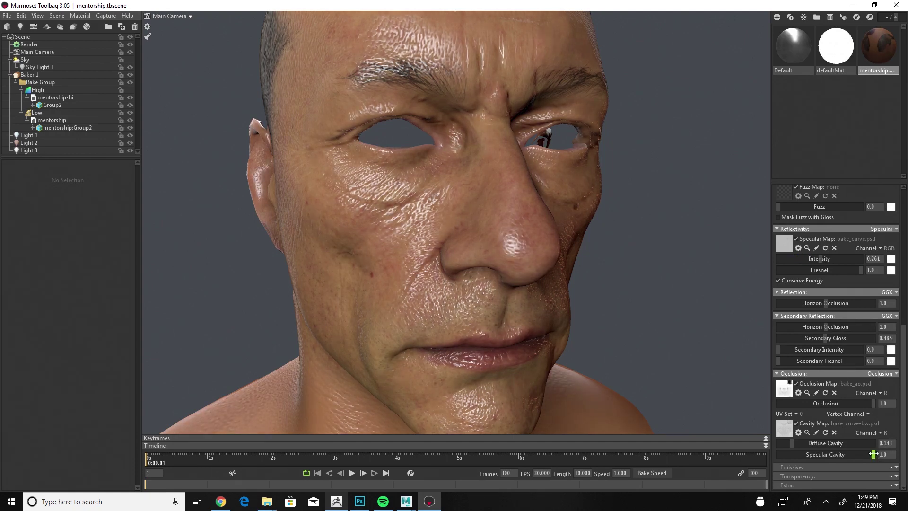
pyautogui.moveTo(876, 454); pyautogui.dragTo(902, 436)
pyautogui.moveTo(819, 259)
pyautogui.mouseDown()
pyautogui.moveTo(732, 266)
pyautogui.moveTo(795, 268)
pyautogui.mouseUp()
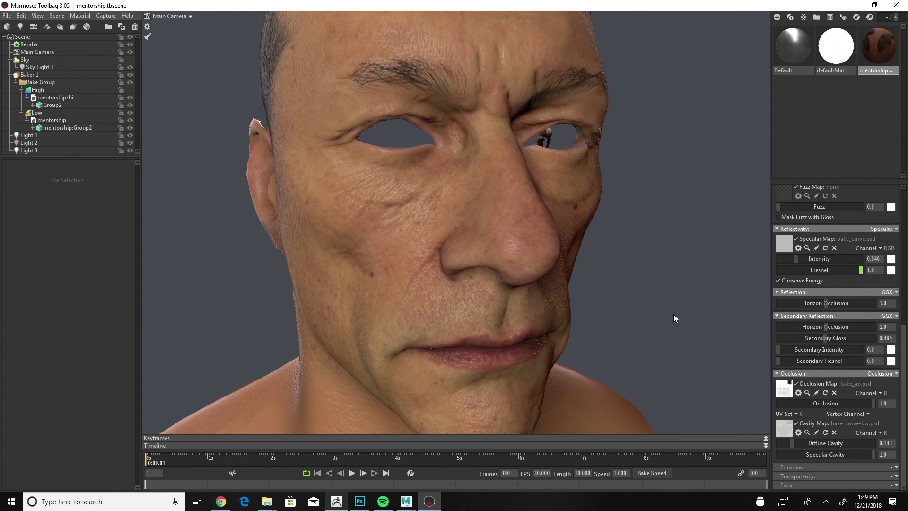
# Step: Examine the skin's highlights and pore detail on the cheek, nose and whole head from several angles and distances
pyautogui.moveTo(639, 333); pyautogui.dragTo(683, 294)
pyautogui.moveTo(683, 293); pyautogui.dragTo(678, 305, button='right')
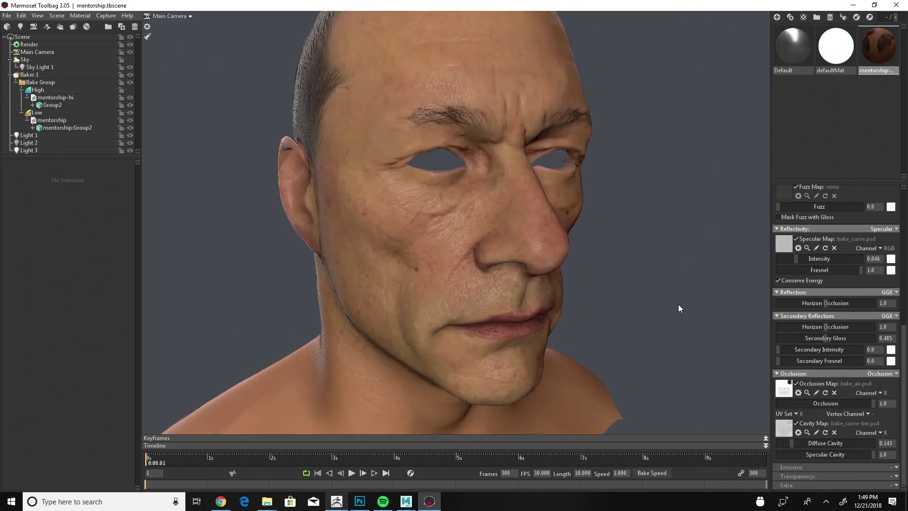
pyautogui.moveTo(673, 320)
pyautogui.mouseDown()
pyautogui.moveTo(719, 322)
pyautogui.moveTo(702, 305)
pyautogui.moveTo(707, 282)
pyautogui.moveTo(682, 342)
pyautogui.moveTo(699, 344)
pyautogui.moveTo(685, 351)
pyautogui.moveTo(628, 325)
pyautogui.moveTo(669, 334)
pyautogui.moveTo(686, 321)
pyautogui.mouseUp()
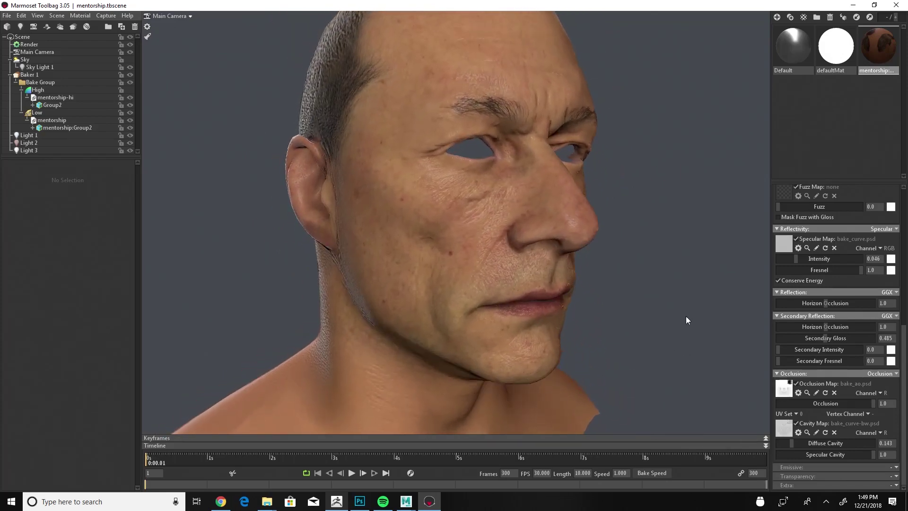
pyautogui.moveTo(688, 357); pyautogui.dragTo(679, 378)
pyautogui.scroll(4, 679, 378)
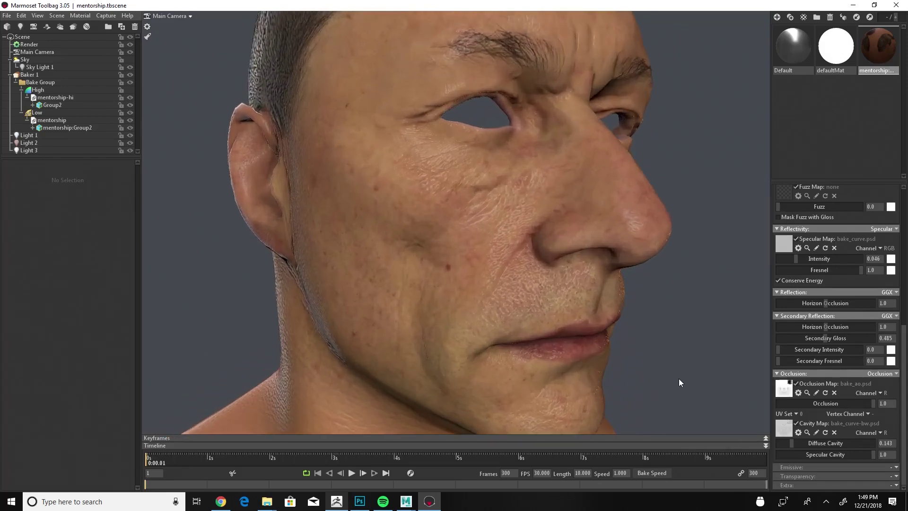
pyautogui.moveTo(720, 328); pyautogui.dragTo(708, 337)
pyautogui.scroll(-4, 709, 347)
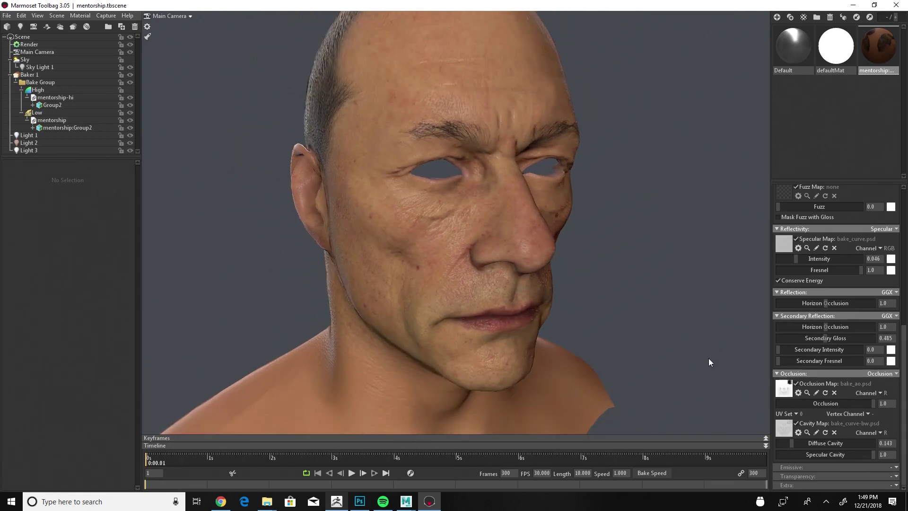
pyautogui.scroll(5, 709, 363)
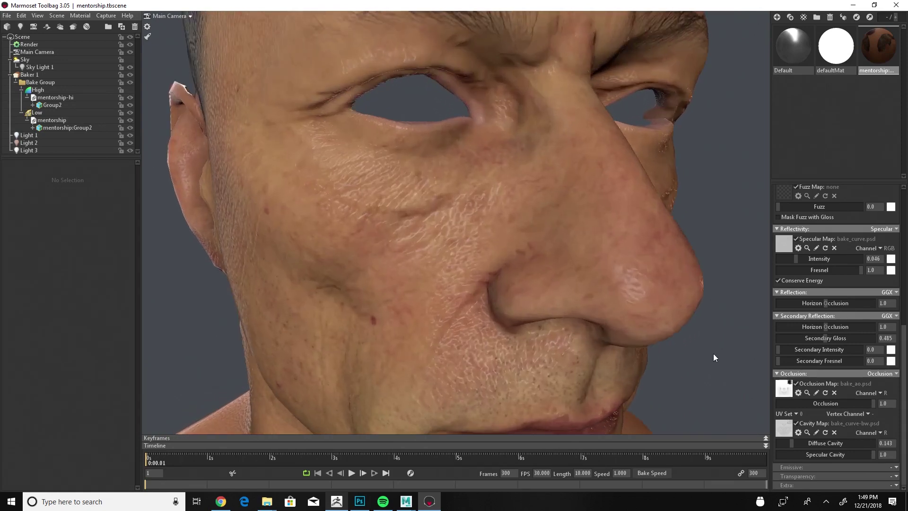
pyautogui.scroll(5, 714, 358)
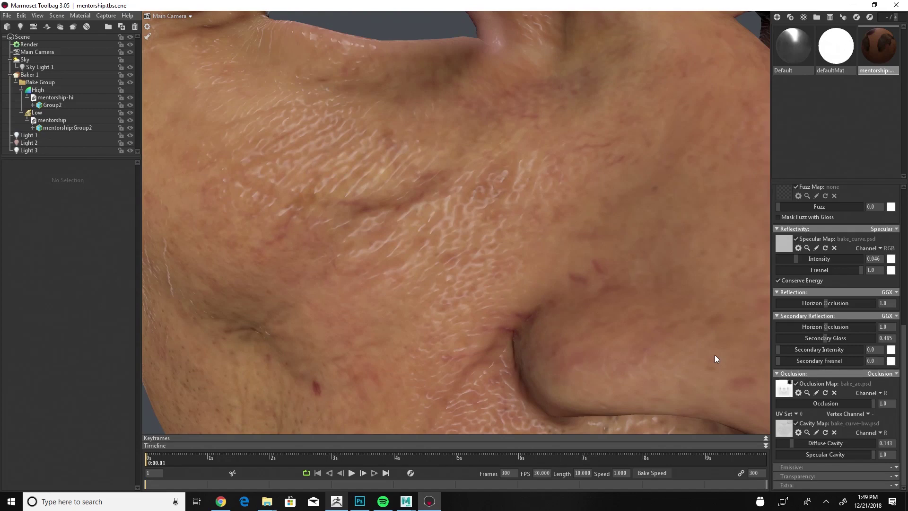
pyautogui.scroll(-6, 714, 357)
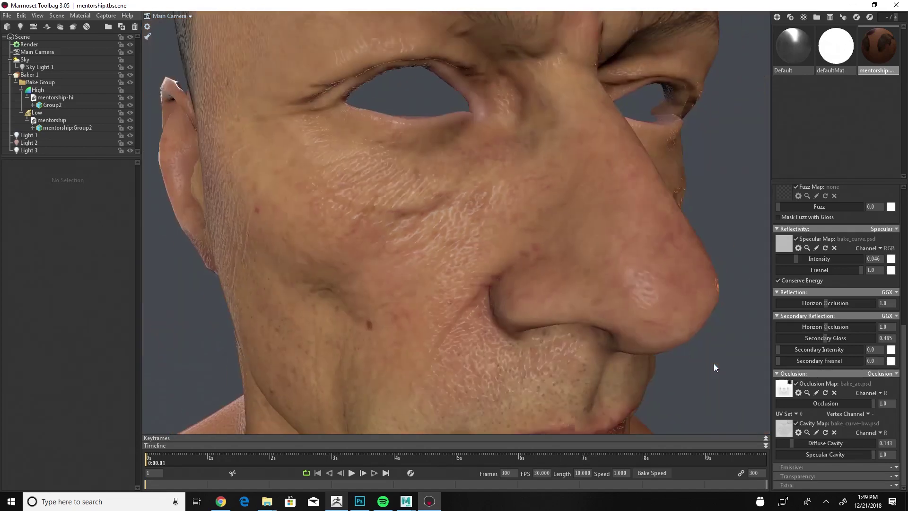
pyautogui.scroll(-2, 714, 368)
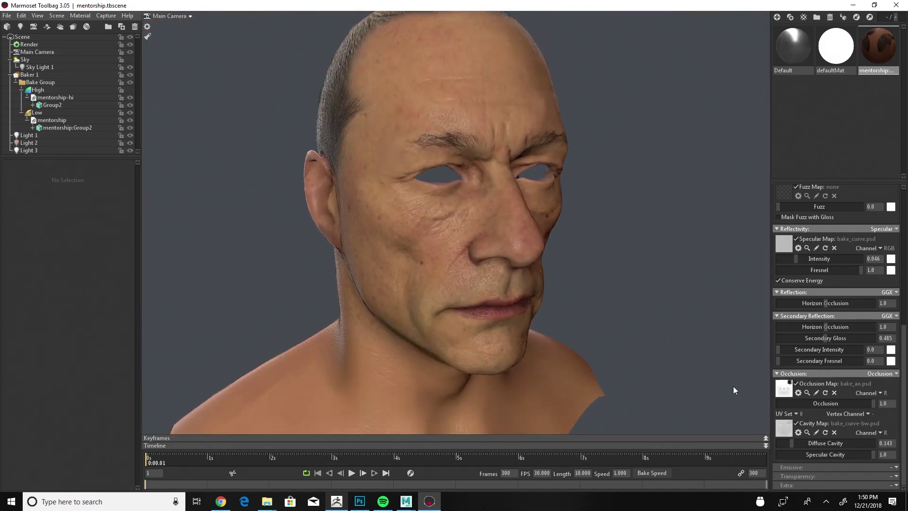
# Step: Annotate a screen sketch with a circle around the three lights, an arrow to the head and direction lines meeting at a circled cheek, and close it
pyautogui.moveTo(734, 386); pyautogui.dragTo(703, 372)
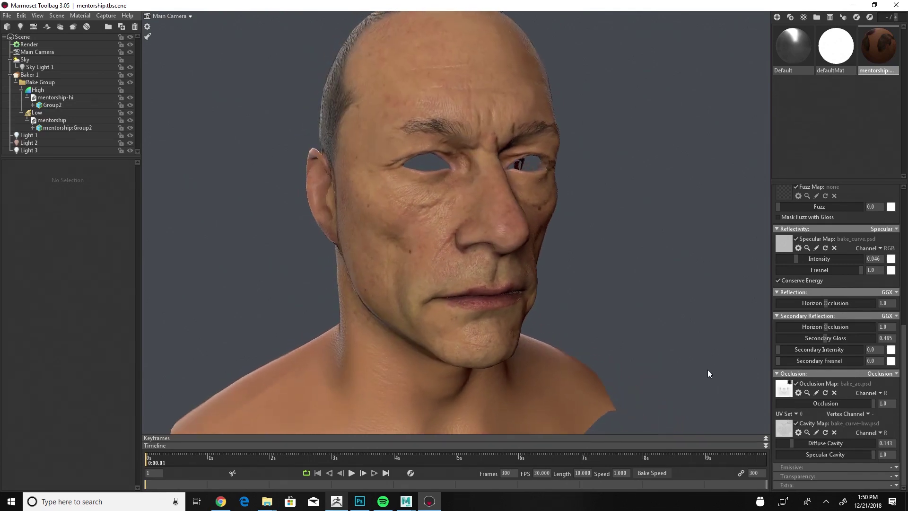
pyautogui.press('super+w')
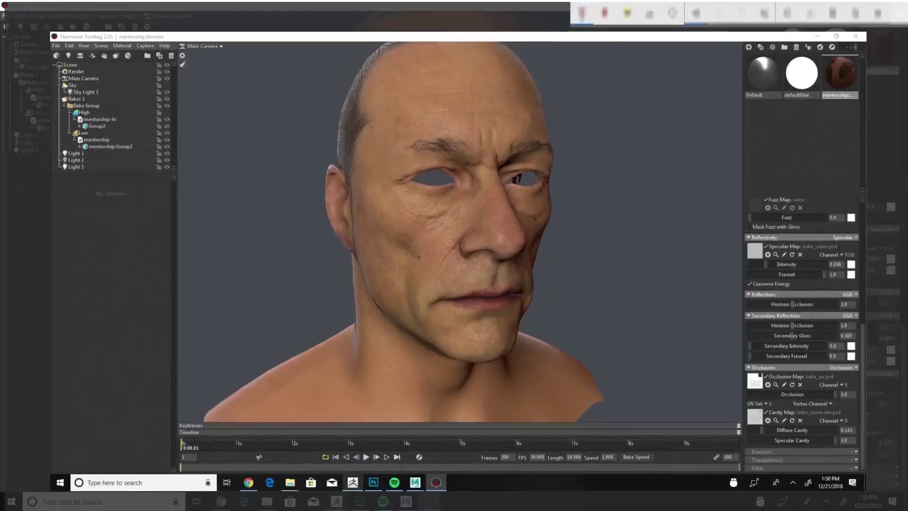
pyautogui.moveTo(53, 139); pyautogui.dragTo(98, 148)
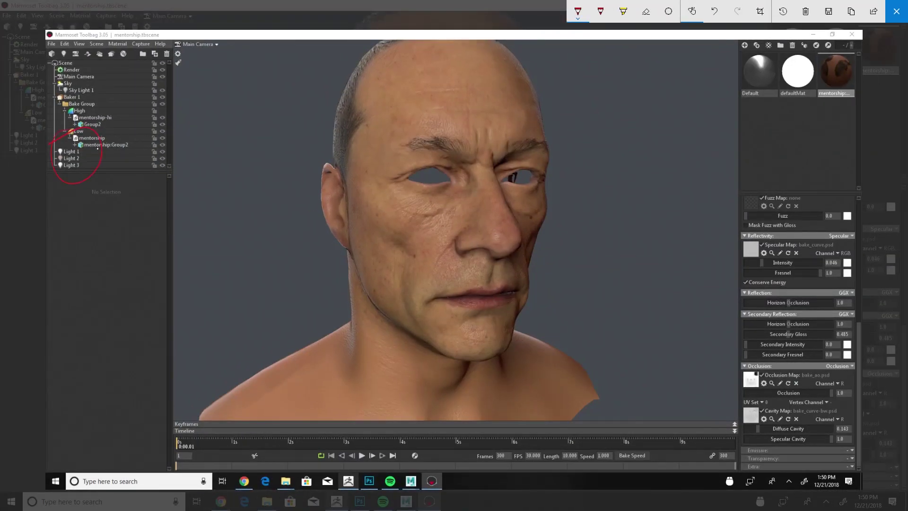
pyautogui.moveTo(434, 213)
pyautogui.mouseDown()
pyautogui.moveTo(428, 250)
pyautogui.moveTo(455, 221)
pyautogui.mouseUp()
pyautogui.moveTo(441, 236); pyautogui.dragTo(523, 182)
pyautogui.moveTo(462, 196); pyautogui.dragTo(489, 184)
pyautogui.moveTo(447, 232); pyautogui.dragTo(442, 100)
pyautogui.moveTo(345, 125); pyautogui.dragTo(434, 233)
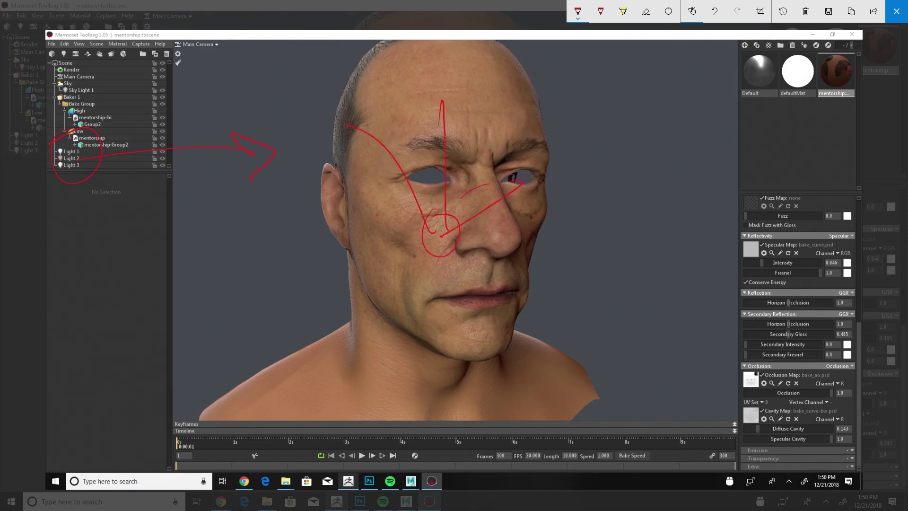
pyautogui.press('Escape')
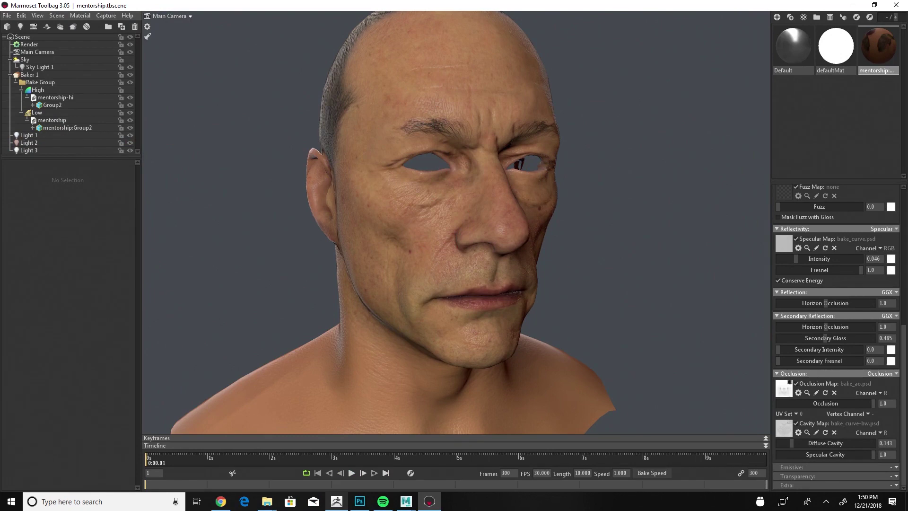
# Step: Raise the secondary reflection's intensity to 4.0, try a secondary gloss of 4.0, and set the gloss to 0.0
pyautogui.moveTo(672, 310); pyautogui.dragTo(698, 313)
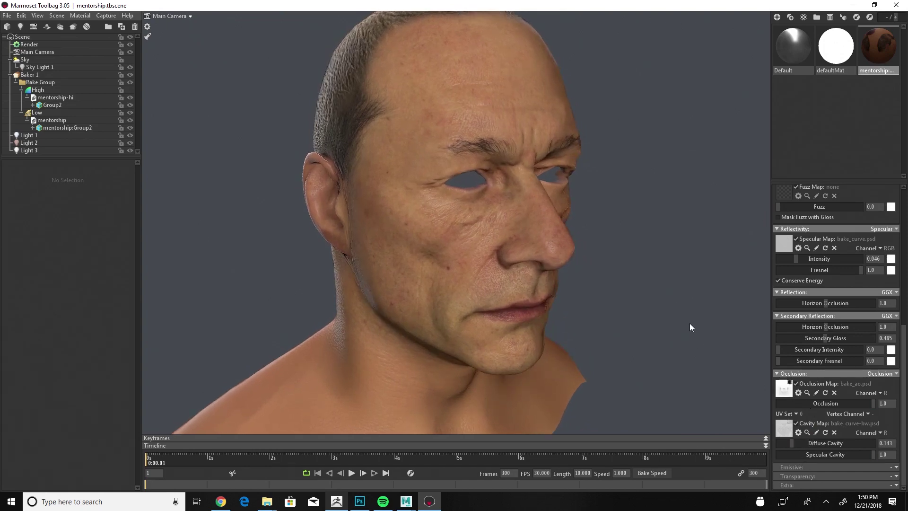
pyautogui.moveTo(690, 323); pyautogui.dragTo(683, 313)
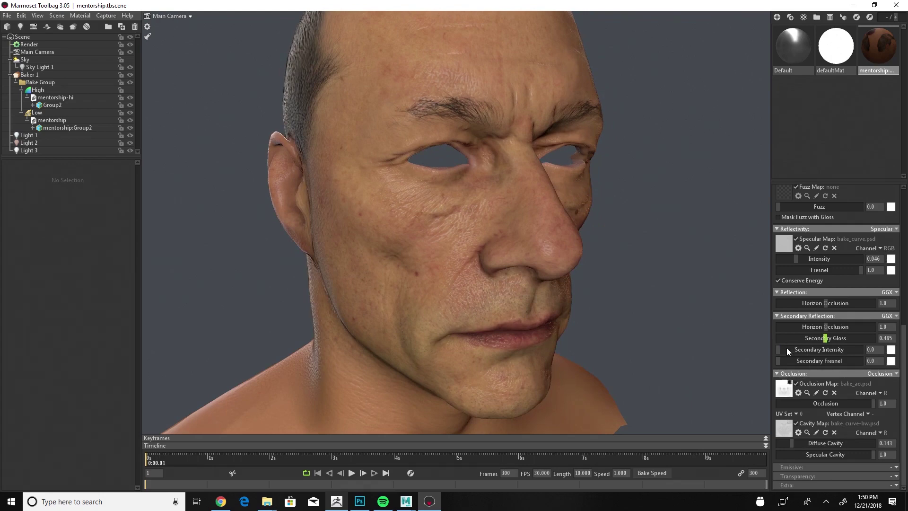
pyautogui.moveTo(779, 348); pyautogui.dragTo(869, 337)
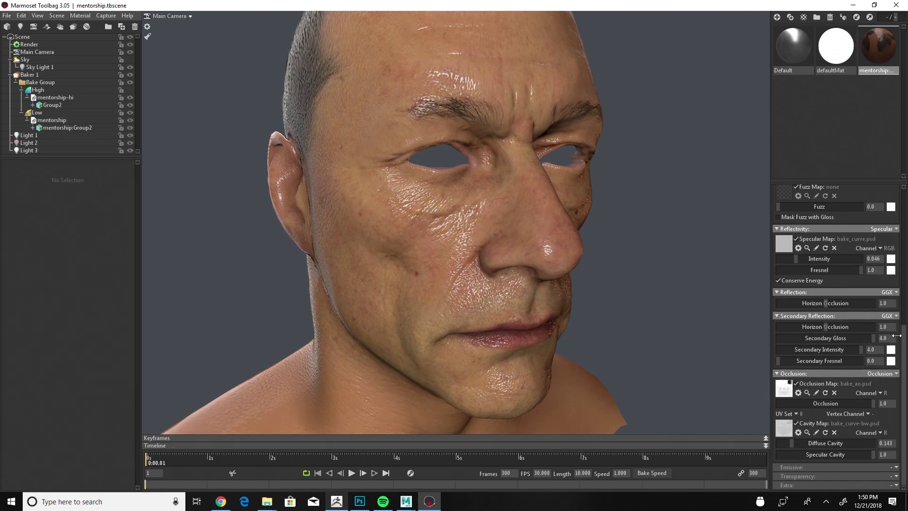
pyautogui.moveTo(872, 337); pyautogui.dragTo(765, 340)
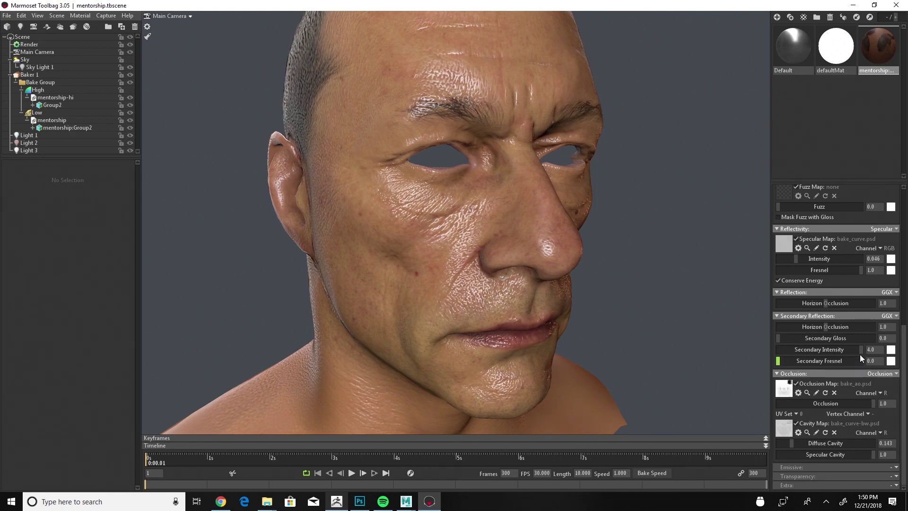
# Step: Compare secondary intensities of 0.0 and 4.0, and set the secondary reflection's horizon occlusion to 0.941
pyautogui.moveTo(860, 350); pyautogui.dragTo(733, 356)
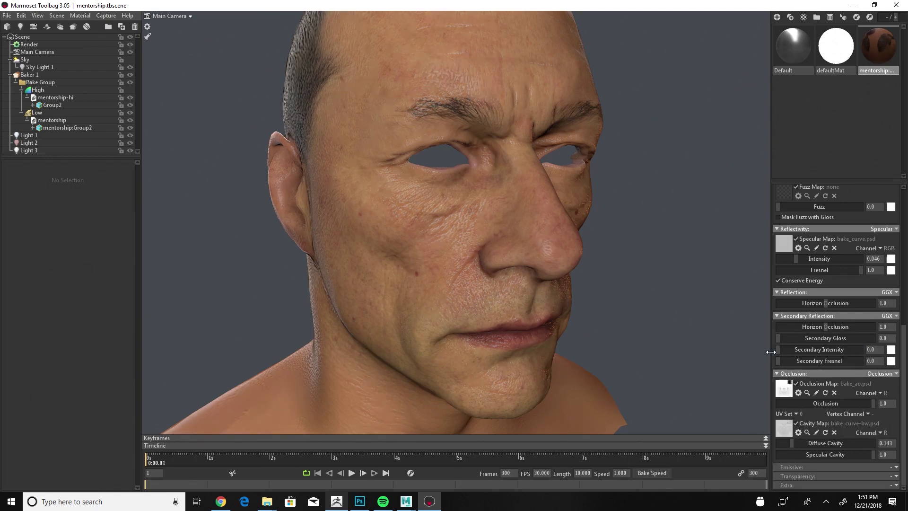
pyautogui.moveTo(782, 352); pyautogui.dragTo(877, 359)
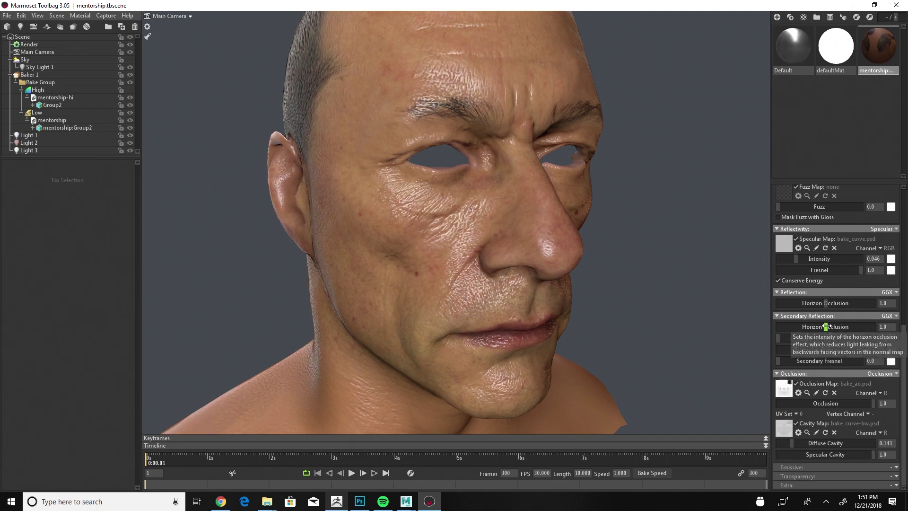
pyautogui.moveTo(827, 328)
pyautogui.mouseDown()
pyautogui.moveTo(874, 327)
pyautogui.moveTo(748, 317)
pyautogui.moveTo(838, 317)
pyautogui.moveTo(828, 334)
pyautogui.mouseUp()
pyautogui.moveTo(778, 361)
pyautogui.mouseDown()
pyautogui.moveTo(865, 361)
pyautogui.moveTo(779, 362)
pyautogui.mouseUp()
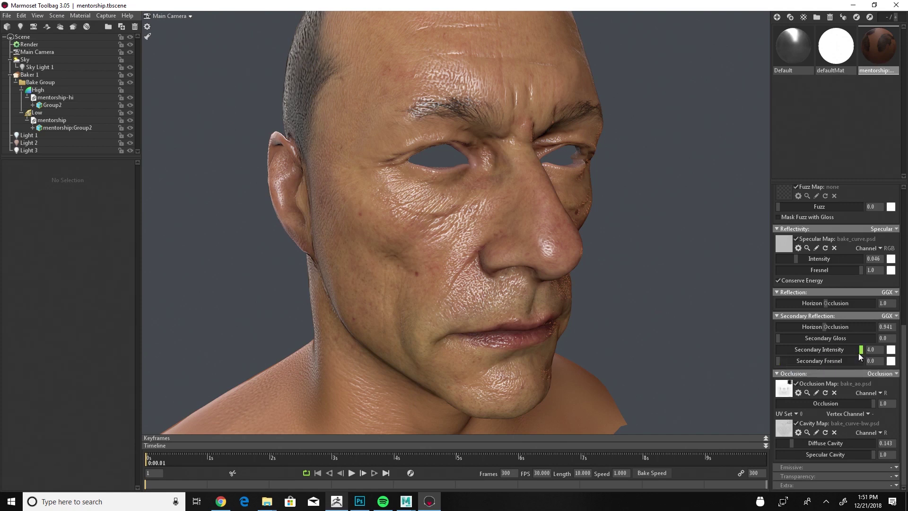
# Step: Try low secondary intensities of 0.132 and 0.158 on the skin, and set the secondary intensity to 0.2
pyautogui.moveTo(862, 348); pyautogui.dragTo(793, 328)
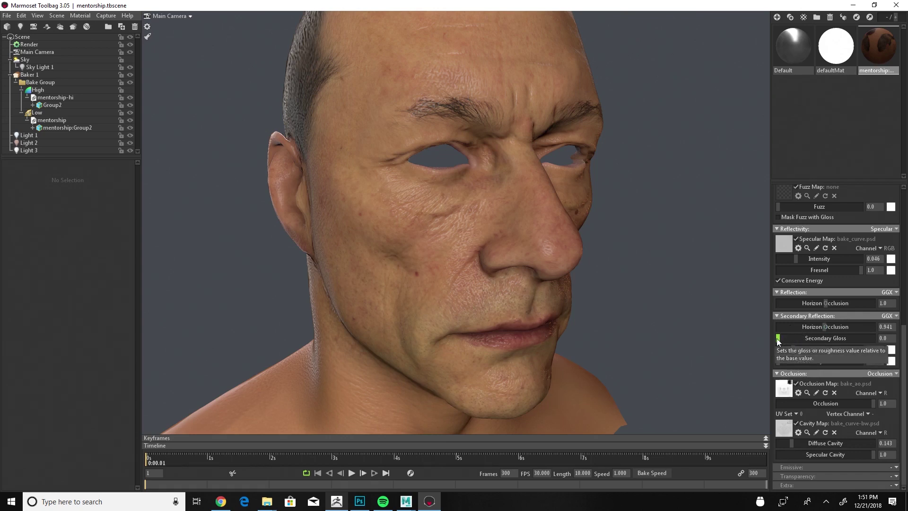
pyautogui.moveTo(778, 339)
pyautogui.mouseDown()
pyautogui.moveTo(873, 339)
pyautogui.moveTo(733, 328)
pyautogui.moveTo(888, 324)
pyautogui.moveTo(689, 324)
pyautogui.mouseUp()
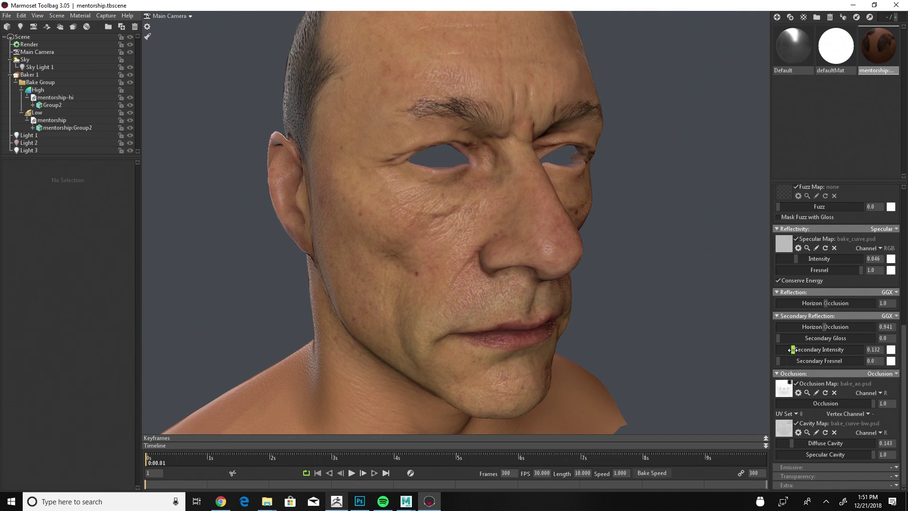
pyautogui.moveTo(793, 350)
pyautogui.mouseDown()
pyautogui.moveTo(730, 349)
pyautogui.moveTo(785, 349)
pyautogui.moveTo(800, 338)
pyautogui.mouseUp()
pyautogui.keyDown('alt'); pyautogui.moveTo(712, 303); pyautogui.dragTo(688, 300); pyautogui.keyUp('alt')
pyautogui.scroll(-4, 709, 335)
pyautogui.keyDown('alt'); pyautogui.moveTo(708, 331); pyautogui.dragTo(731, 331); pyautogui.keyUp('alt')
pyautogui.scroll(4, 733, 333)
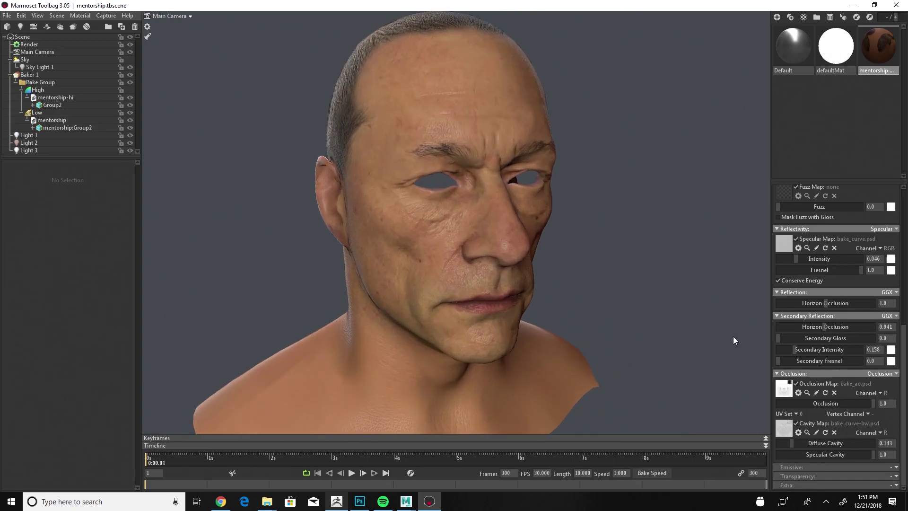
pyautogui.scroll(2, 734, 340)
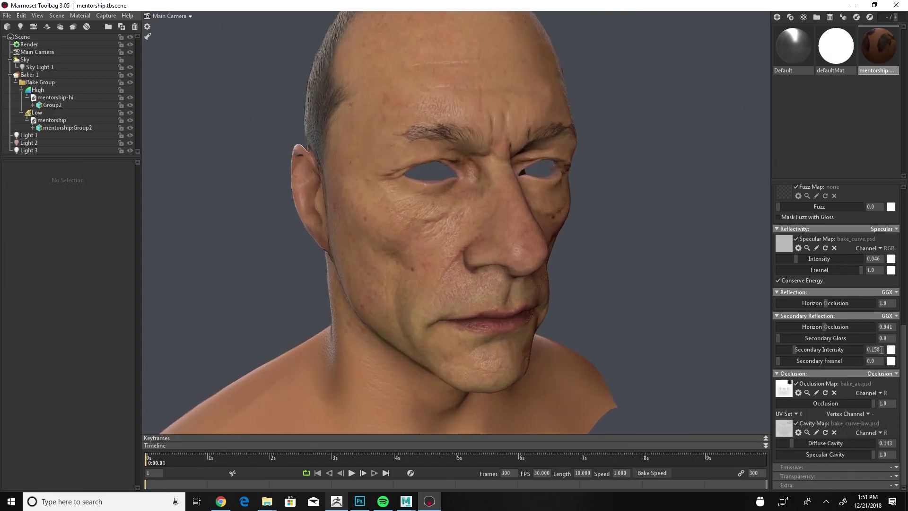
pyautogui.write('0.2')
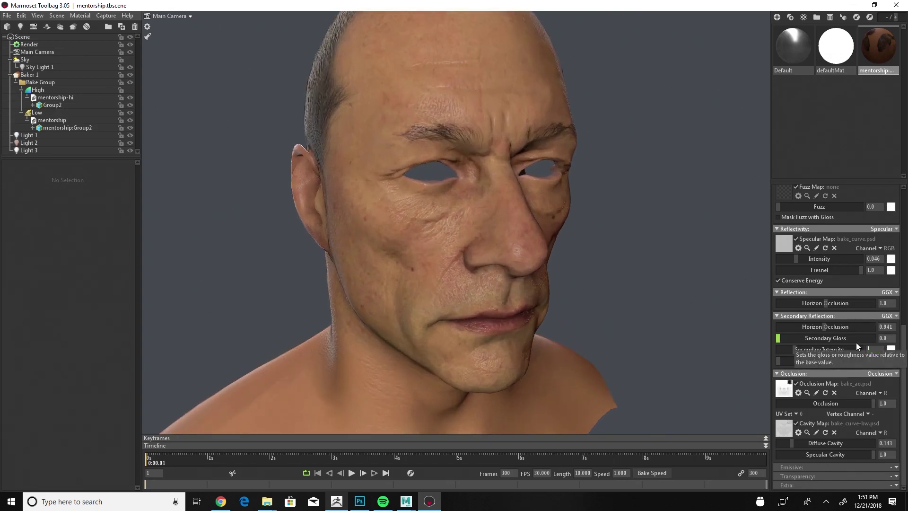
pyautogui.press('Return')
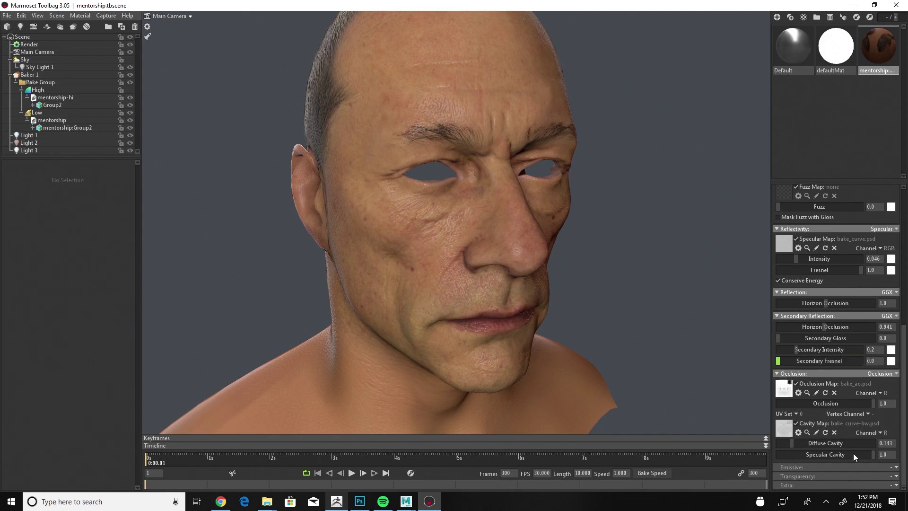
# Step: Try a specular cavity of 0.0 on the face, and set it to 0.717
pyautogui.moveTo(872, 454); pyautogui.dragTo(776, 455)
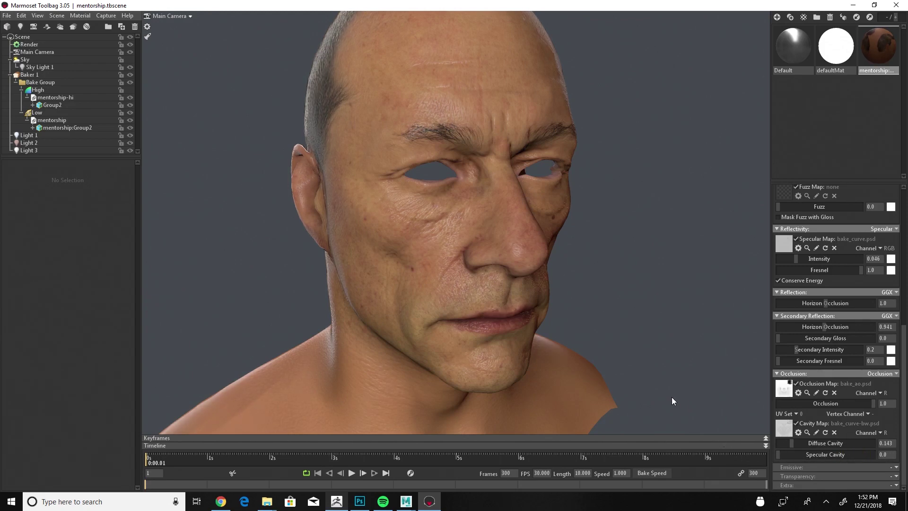
pyautogui.moveTo(672, 401); pyautogui.dragTo(625, 339)
pyautogui.scroll(5, 679, 336)
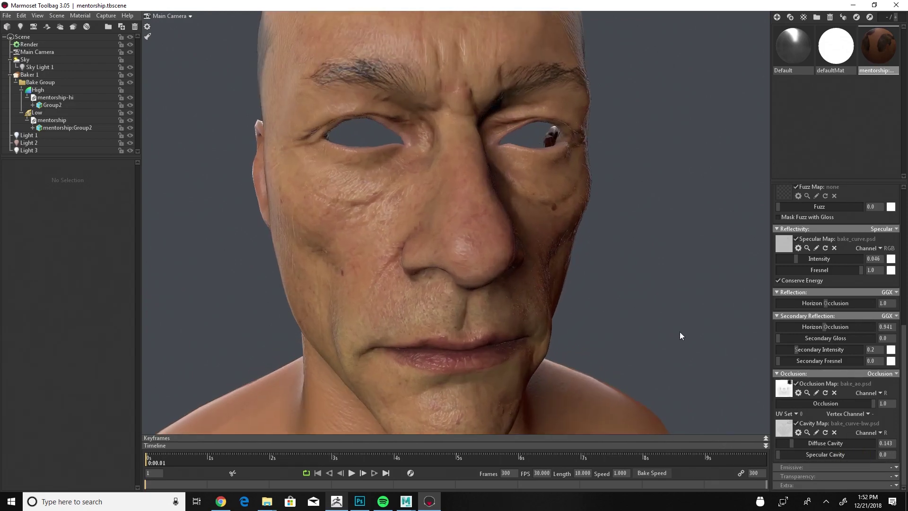
pyautogui.moveTo(701, 328); pyautogui.dragTo(708, 361)
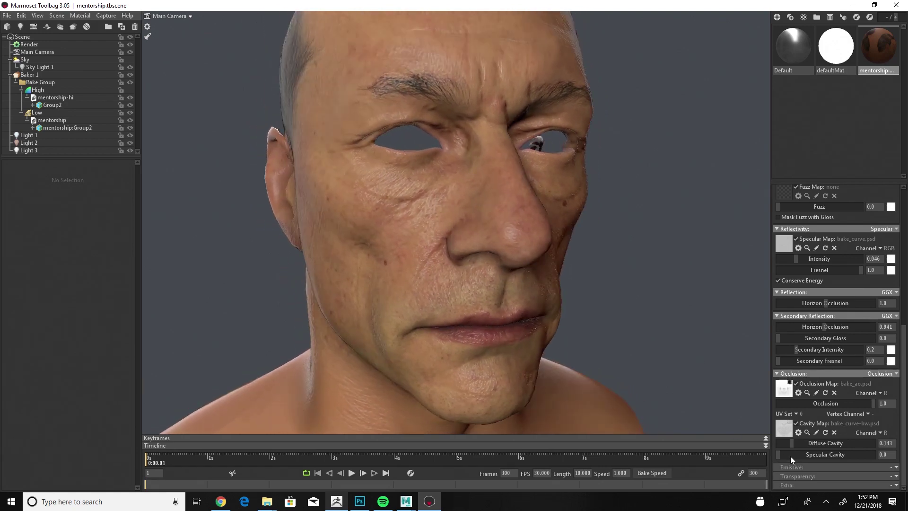
pyautogui.moveTo(780, 454)
pyautogui.mouseDown()
pyautogui.moveTo(904, 442)
pyautogui.moveTo(798, 455)
pyautogui.moveTo(857, 458)
pyautogui.moveTo(831, 462)
pyautogui.moveTo(847, 461)
pyautogui.mouseUp()
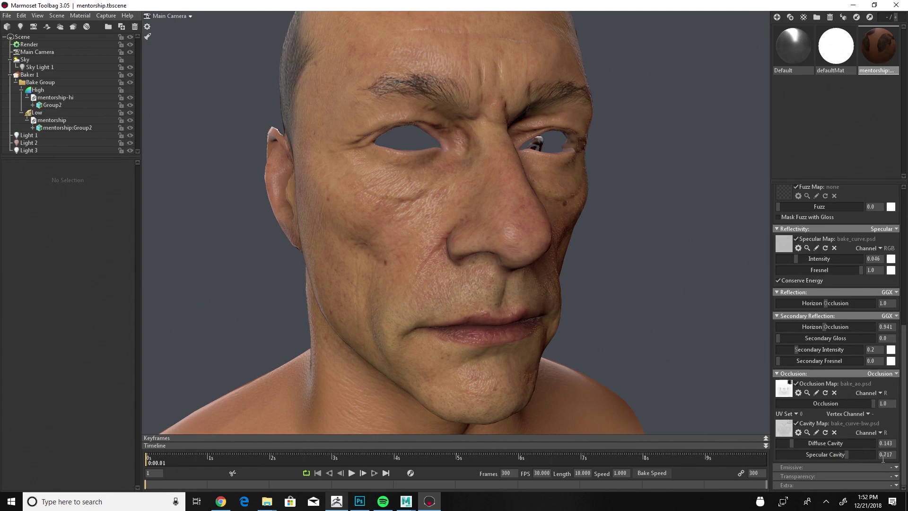
pyautogui.moveTo(630, 339); pyautogui.dragTo(716, 272)
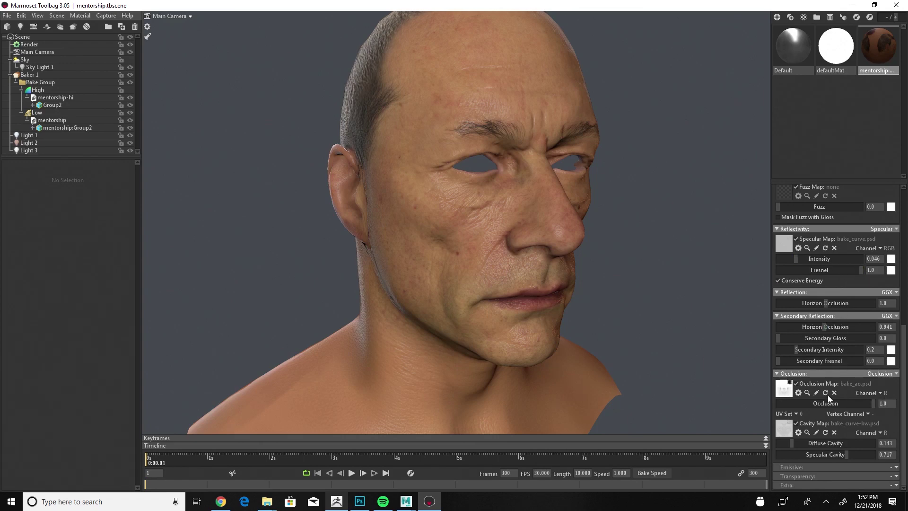
# Step: Collapse the occlusion, secondary reflection, reflection and reflectivity settings, and raise the translucency depth to 18.01 mm
pyautogui.click(777, 374)
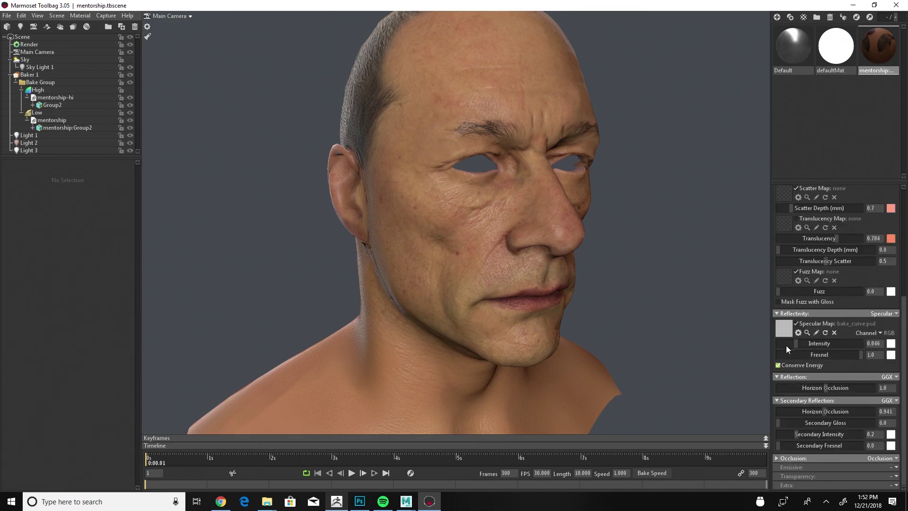
pyautogui.click(777, 400)
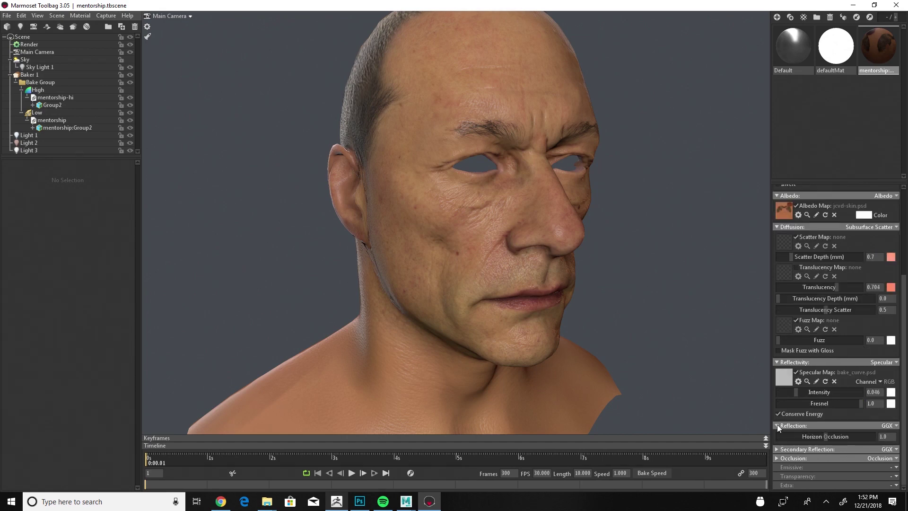
pyautogui.click(776, 424)
pyautogui.click(777, 377)
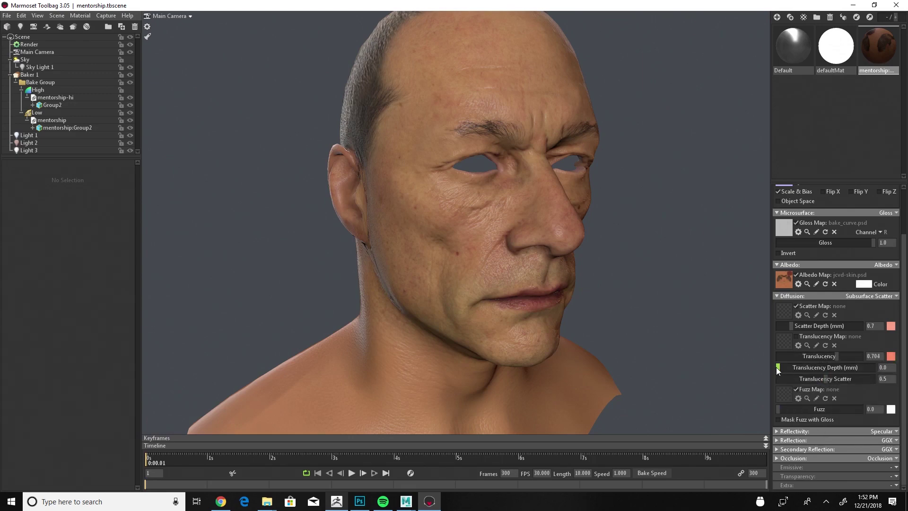
pyautogui.moveTo(785, 365); pyautogui.dragTo(816, 363)
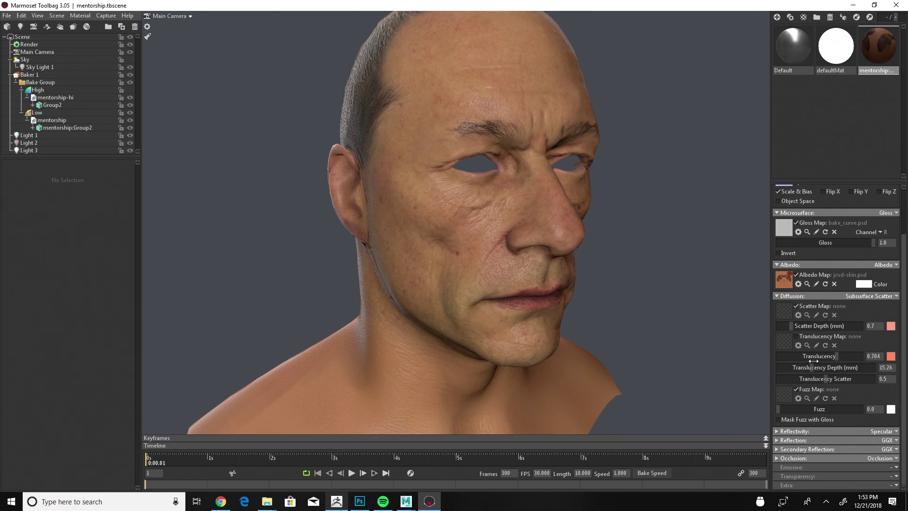
# Step: Change the translucency colour to the saturated red-orange F74005 and set the translucency depth to 23.39 mm, checking the shadowed side of the face
pyautogui.click(891, 357)
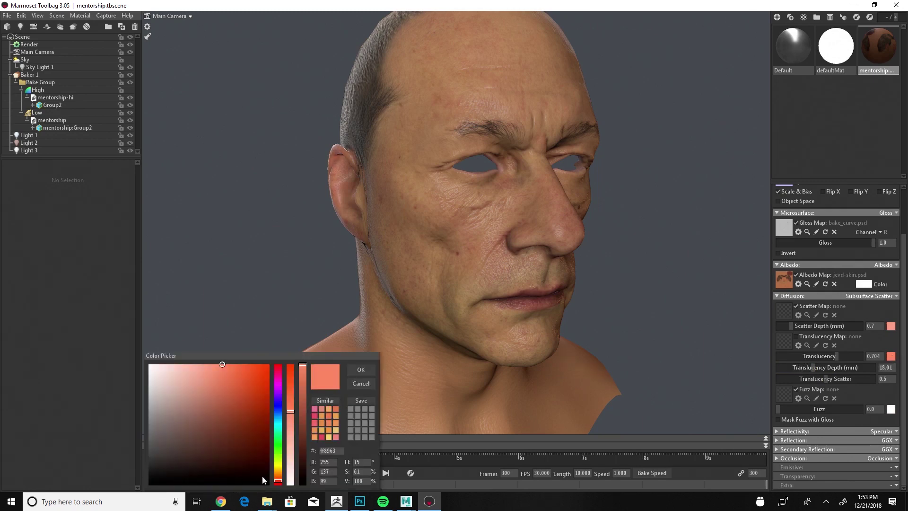
pyautogui.moveTo(256, 370); pyautogui.dragTo(284, 368)
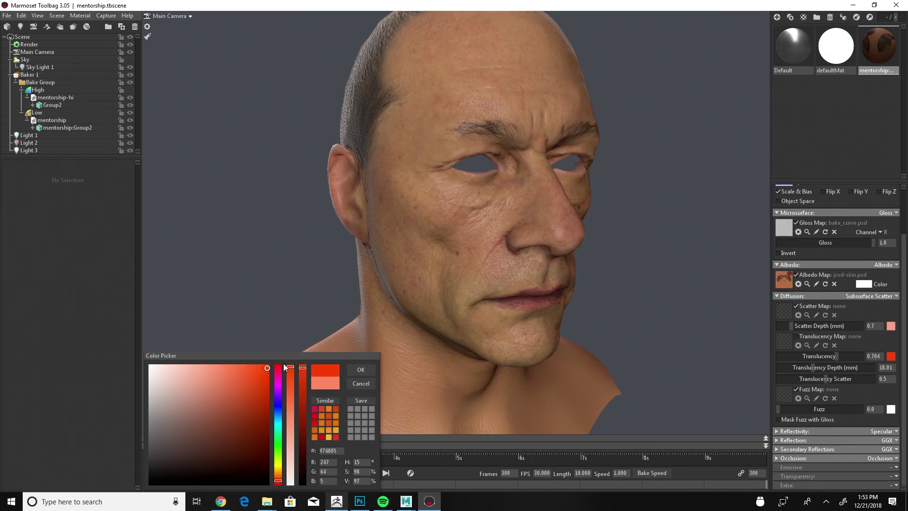
pyautogui.click(358, 370)
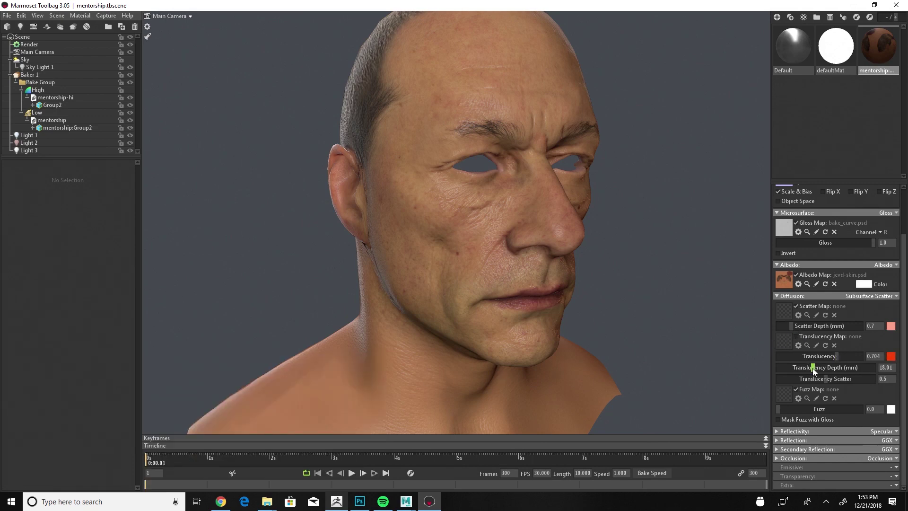
pyautogui.moveTo(813, 368)
pyautogui.mouseDown()
pyautogui.moveTo(785, 368)
pyautogui.moveTo(821, 367)
pyautogui.moveTo(812, 368)
pyautogui.mouseUp()
pyautogui.moveTo(669, 316); pyautogui.dragTo(611, 320)
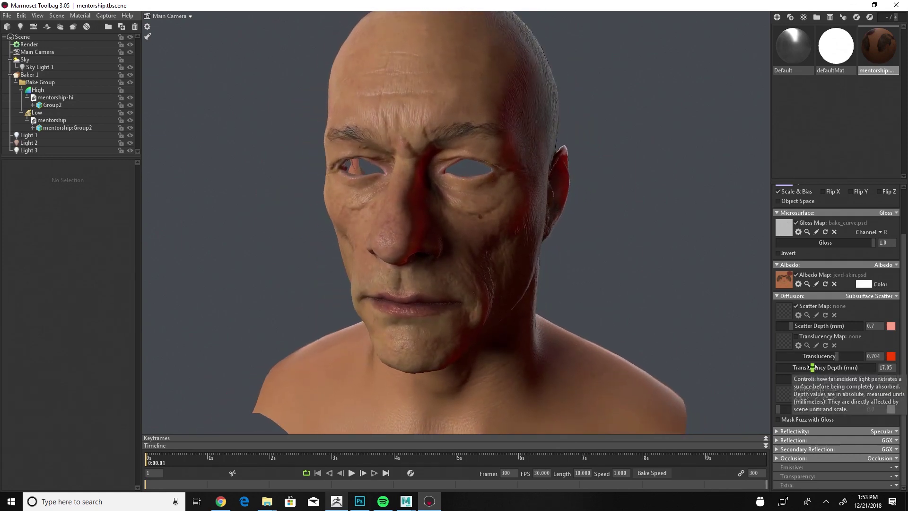
pyautogui.moveTo(810, 368); pyautogui.dragTo(817, 368)
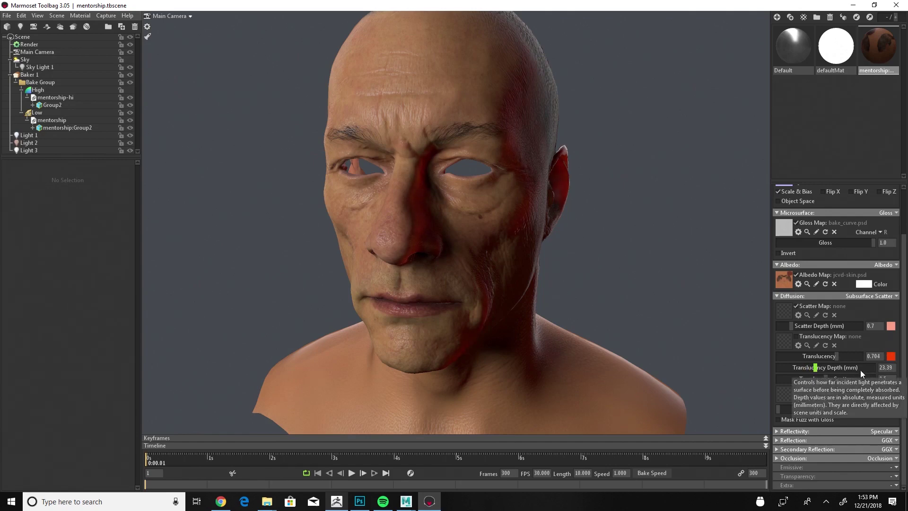
# Step: Switch to Photoshop and duplicate the bake_curve-bw.psd document as bake_trans
pyautogui.hotkey('alt', 'Tab')
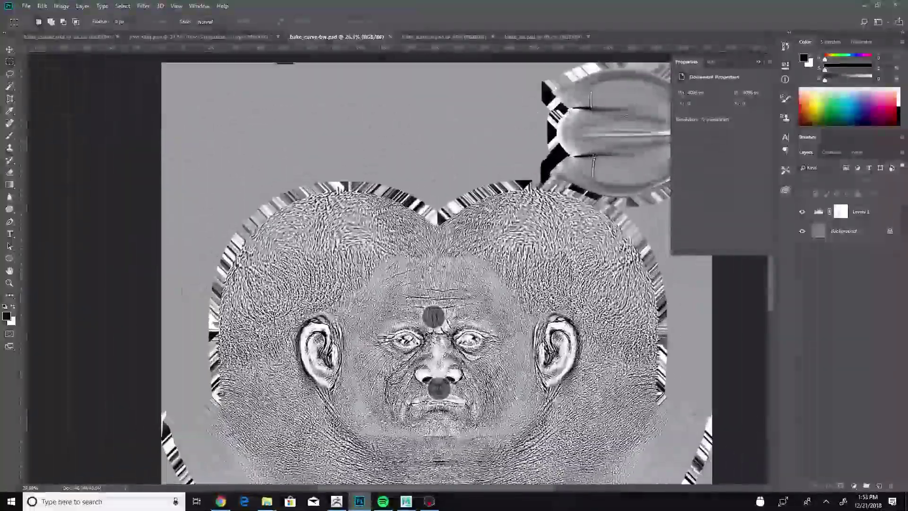
pyautogui.keyDown('alt'); pyautogui.scroll(-3, 433, 316); pyautogui.keyUp('alt')
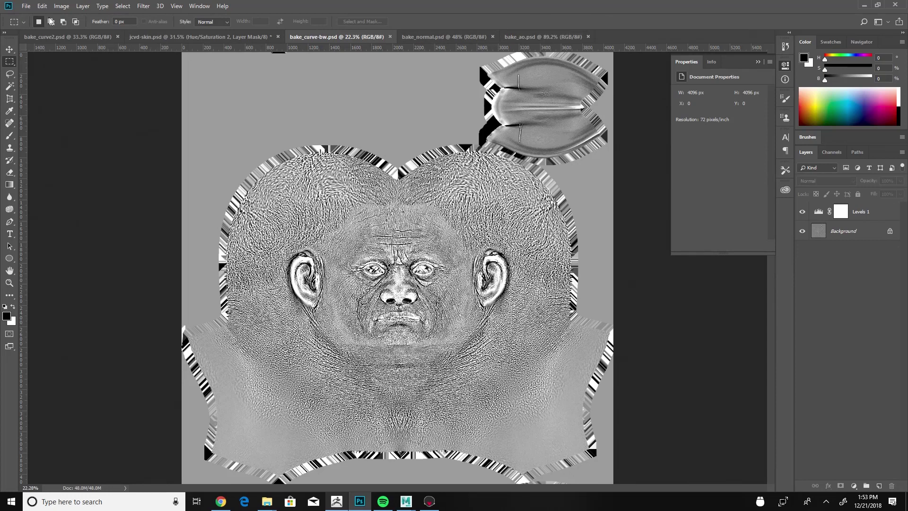
pyautogui.click(42, 6)
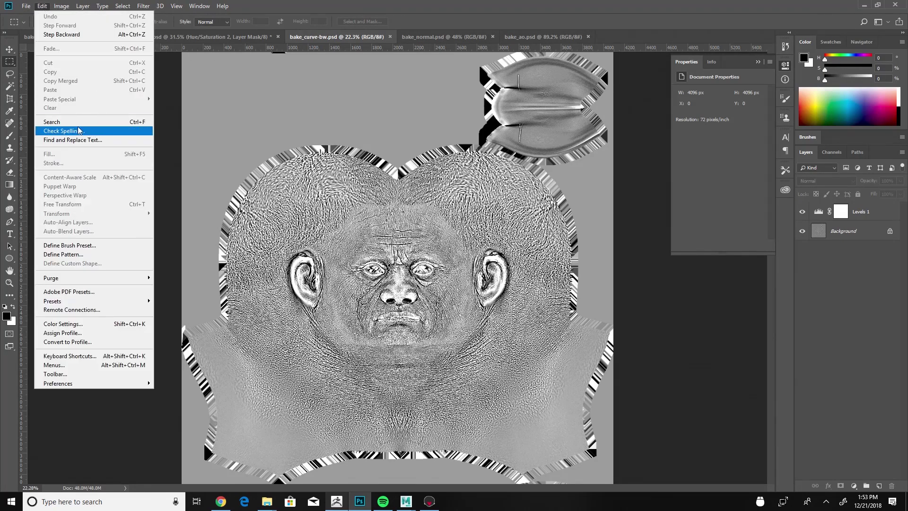
pyautogui.moveTo(54, 3)
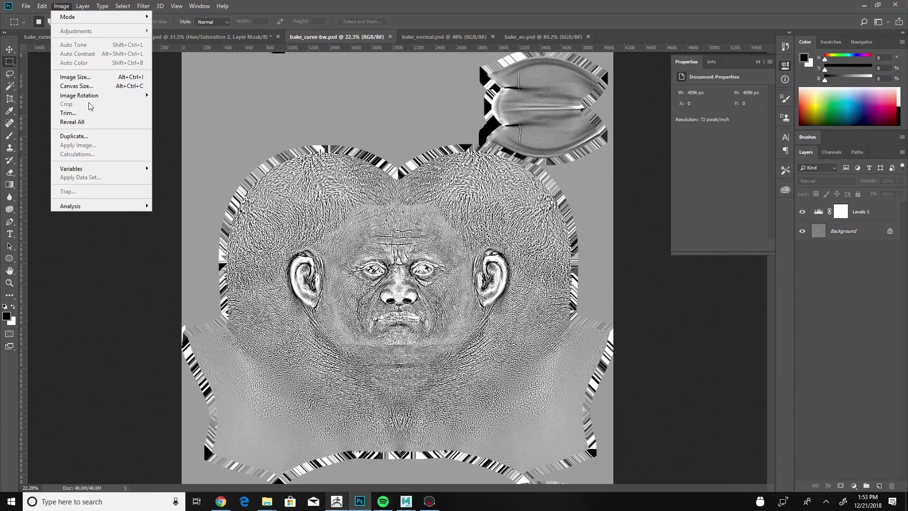
pyautogui.click(74, 136)
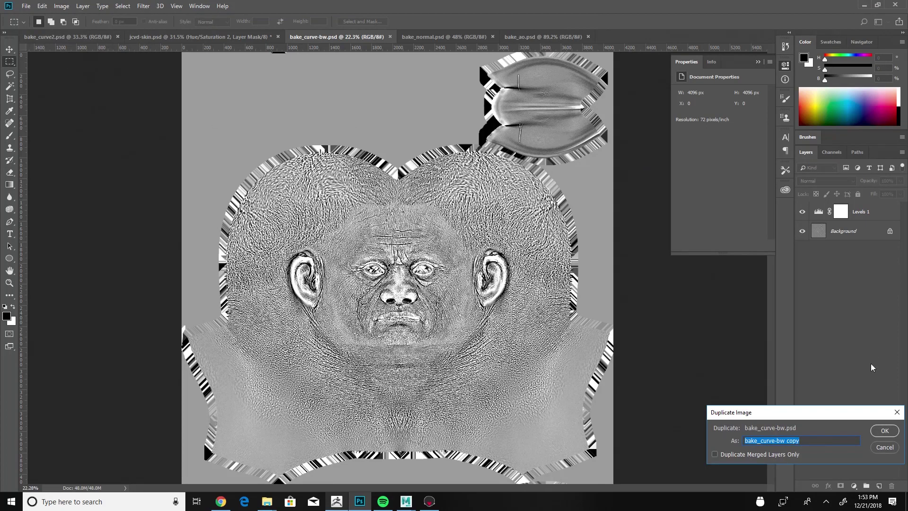
pyautogui.click(836, 444)
pyautogui.write('trans')
pyautogui.press('Return')
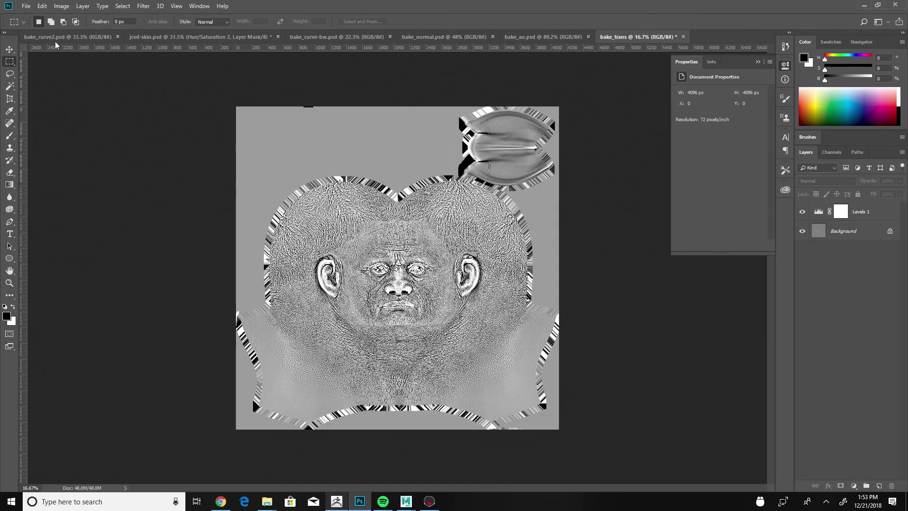
# Step: Copy the UV wireframe on Layer 7 of jcvd-skin.psd into the bake_trans document as a new top layer
pyautogui.click(200, 35)
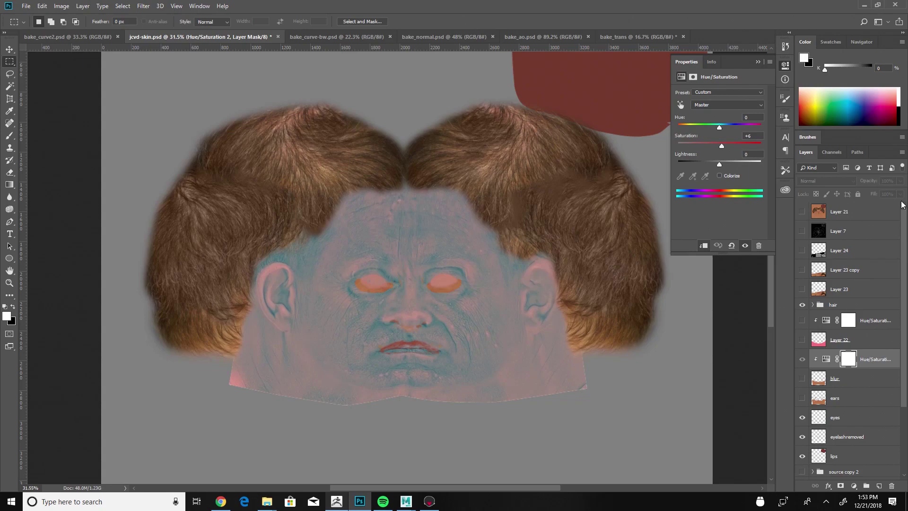
pyautogui.click(851, 236)
pyautogui.click(802, 231)
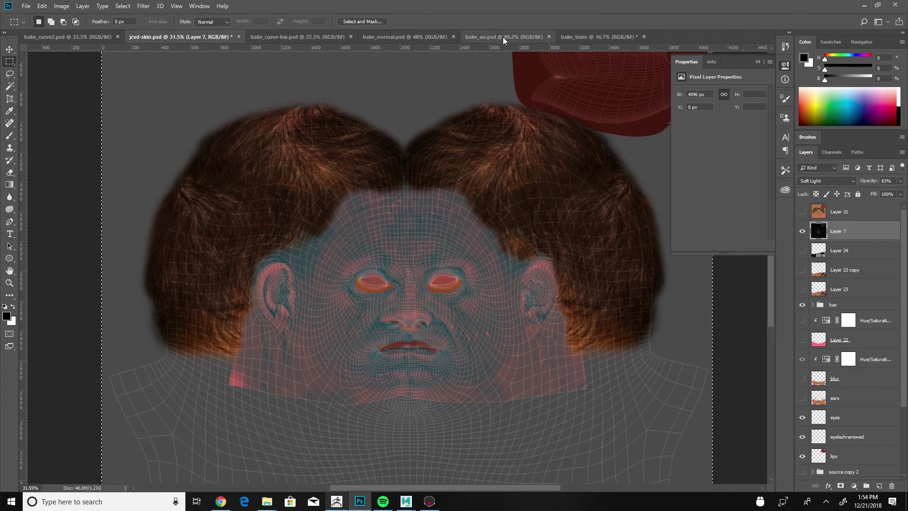
pyautogui.click(585, 36)
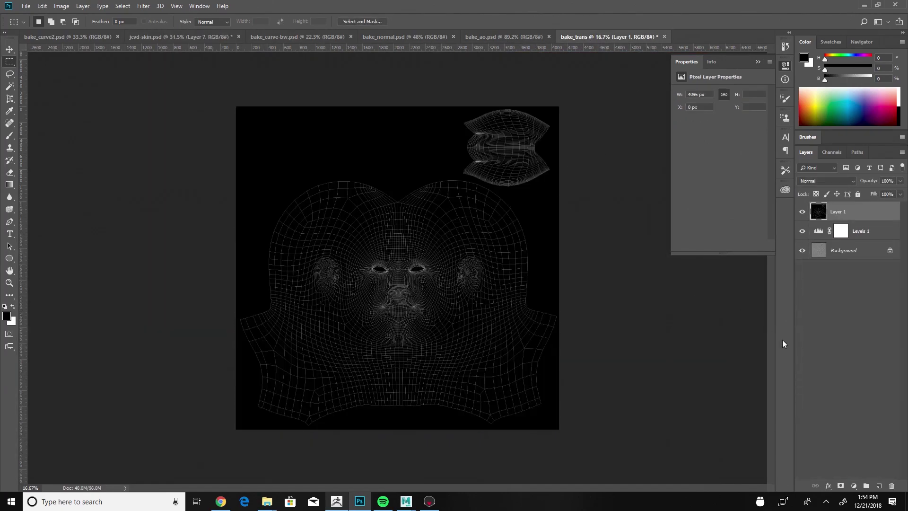
# Step: Add a new layer beneath the UV wireframe in bake_trans and fill it with black
pyautogui.scroll(5, 406, 302)
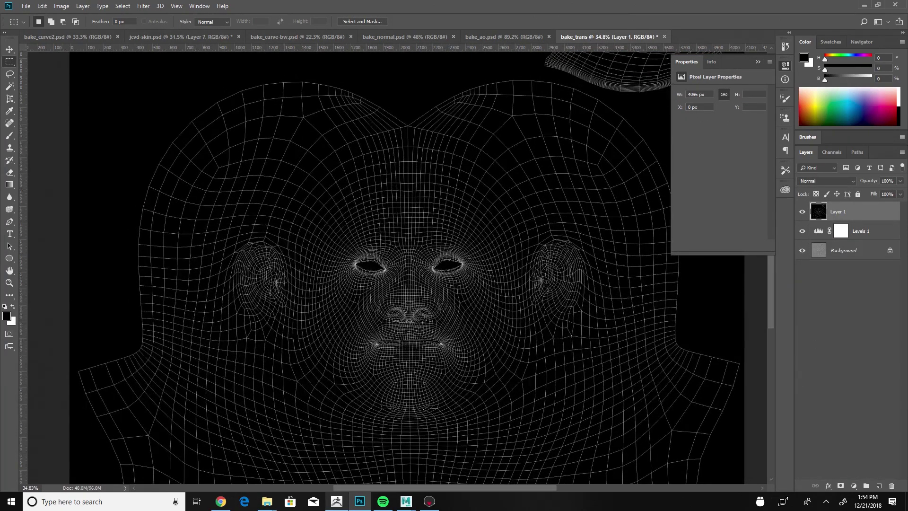
pyautogui.click(861, 231)
pyautogui.hotkey('ctrl', 'alt', 'shift', 'n')
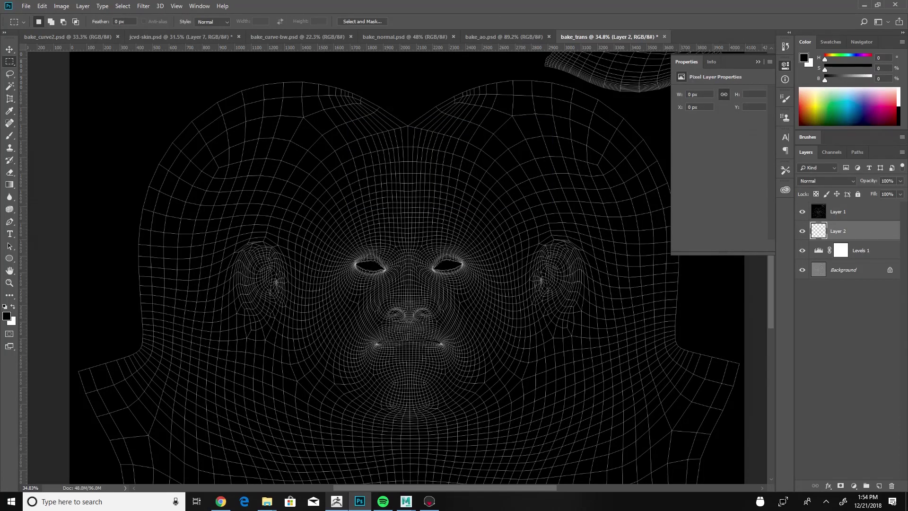
pyautogui.hotkey('ctrl', 'BackSpace')
pyautogui.hotkey('alt', 'BackSpace')
# Step: Paint white over one ear on the black layer with a 250 px soft brush at 30% opacity, checking it without the wireframe
pyautogui.moveTo(574, 355); pyautogui.dragTo(565, 358)
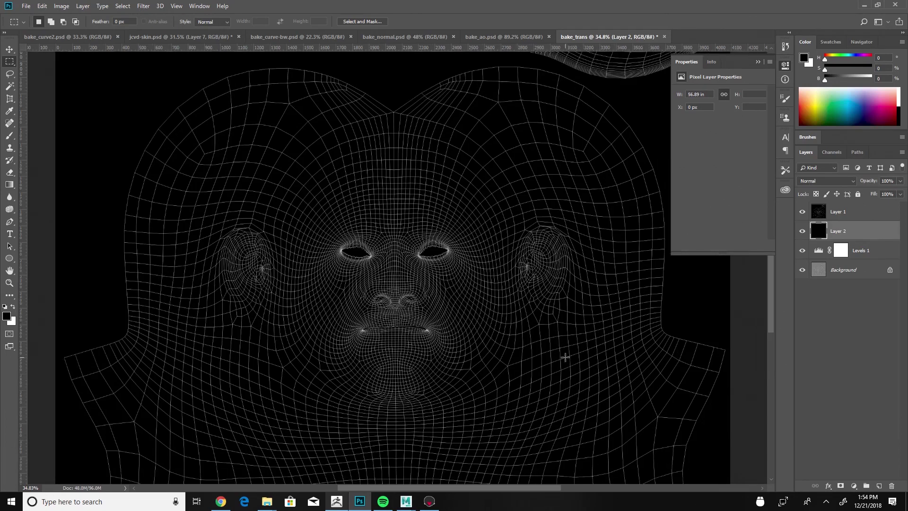
pyautogui.press('b')
pyautogui.press('x')
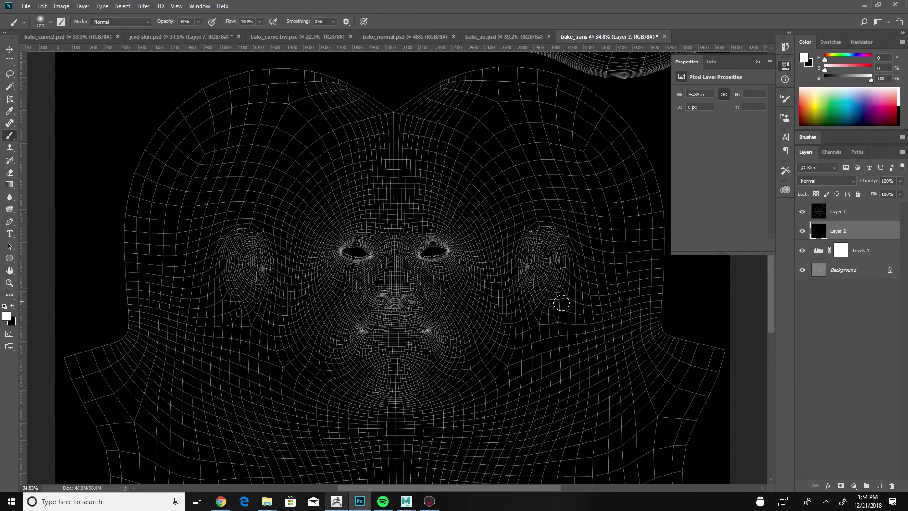
pyautogui.press(']')
pyautogui.press(']')
pyautogui.press(']')
pyautogui.press(']')
pyautogui.click(803, 213)
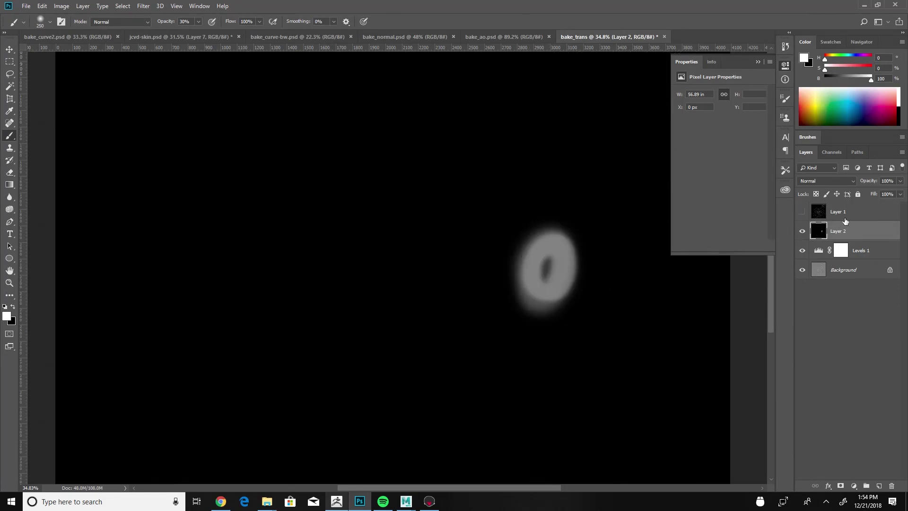
# Step: Paint soft white patches covering both ears, using the UV wireframe as a guide, and hide the wireframe
pyautogui.click(802, 211)
pyautogui.moveTo(528, 303)
pyautogui.mouseDown()
pyautogui.moveTo(506, 288)
pyautogui.moveTo(520, 260)
pyautogui.moveTo(518, 234)
pyautogui.moveTo(499, 269)
pyautogui.mouseUp()
pyautogui.moveTo(263, 241)
pyautogui.mouseDown()
pyautogui.moveTo(260, 304)
pyautogui.moveTo(246, 265)
pyautogui.moveTo(262, 290)
pyautogui.moveTo(270, 258)
pyautogui.moveTo(256, 317)
pyautogui.moveTo(227, 322)
pyautogui.moveTo(225, 305)
pyautogui.mouseUp()
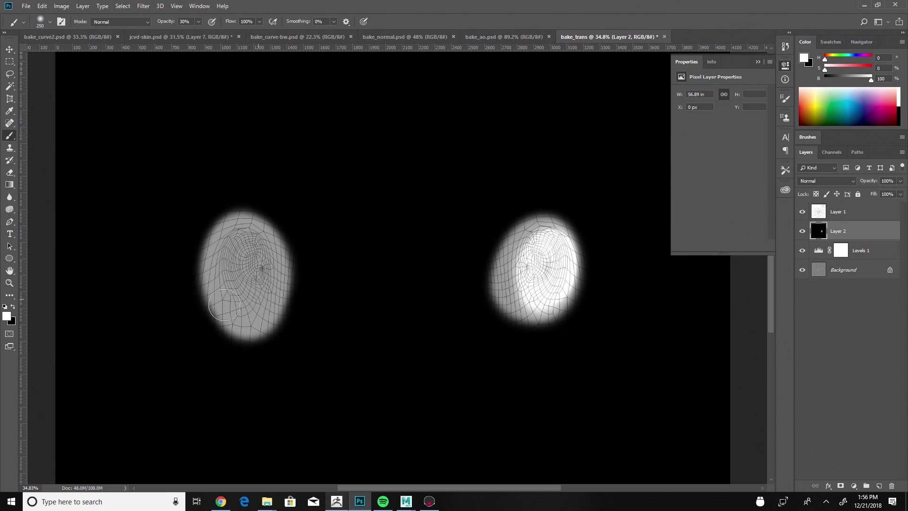
pyautogui.moveTo(543, 254)
pyautogui.mouseDown()
pyautogui.moveTo(560, 260)
pyautogui.moveTo(562, 243)
pyautogui.moveTo(582, 302)
pyautogui.mouseUp()
pyautogui.moveTo(241, 265)
pyautogui.mouseDown()
pyautogui.moveTo(248, 233)
pyautogui.moveTo(240, 276)
pyautogui.moveTo(266, 308)
pyautogui.moveTo(249, 267)
pyautogui.moveTo(270, 281)
pyautogui.mouseUp()
pyautogui.click(803, 213)
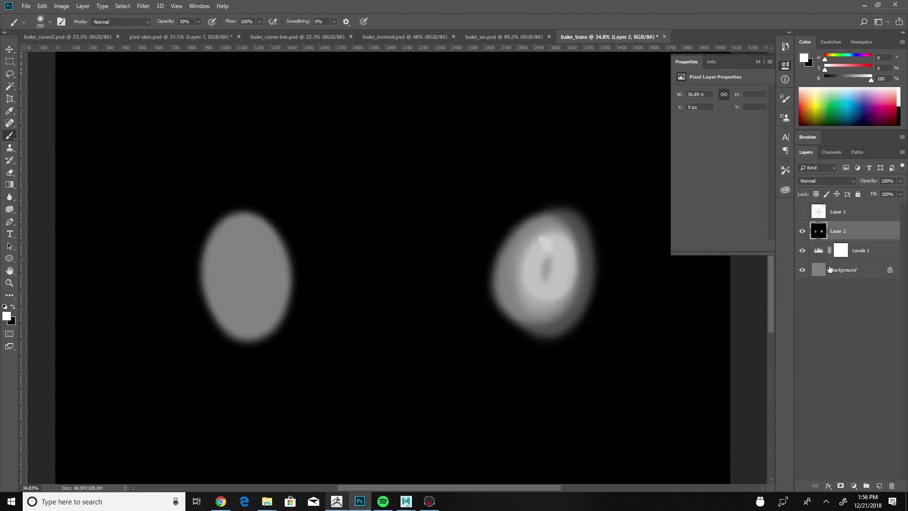
# Step: Build up the white on both ear patches of Layer 2 with repeated brush strokes until they are nearly solid
pyautogui.click(829, 269)
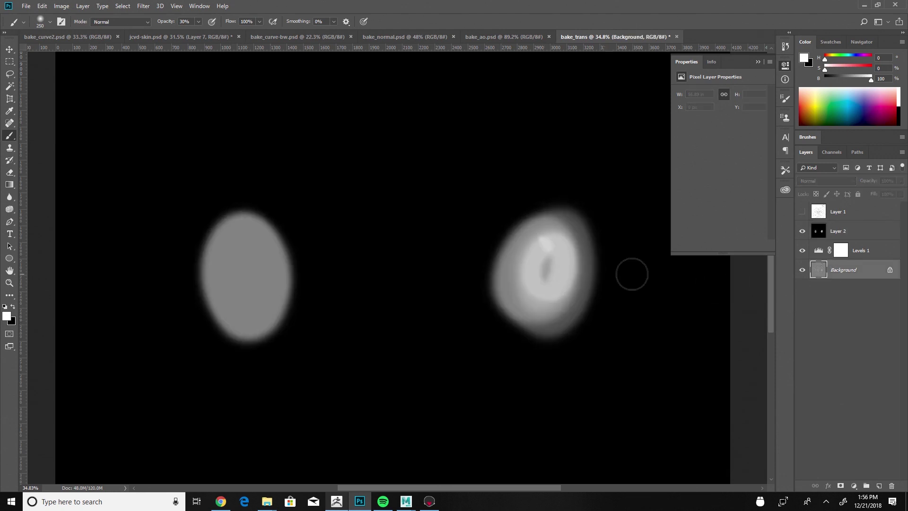
pyautogui.click(849, 231)
pyautogui.moveTo(543, 298)
pyautogui.mouseDown()
pyautogui.moveTo(557, 300)
pyautogui.moveTo(559, 258)
pyautogui.mouseUp()
pyautogui.moveTo(242, 257)
pyautogui.mouseDown()
pyautogui.moveTo(219, 265)
pyautogui.moveTo(246, 256)
pyautogui.moveTo(239, 314)
pyautogui.moveTo(261, 298)
pyautogui.moveTo(249, 238)
pyautogui.mouseUp()
pyautogui.moveTo(529, 307)
pyautogui.mouseDown()
pyautogui.moveTo(566, 268)
pyautogui.moveTo(539, 271)
pyautogui.mouseUp()
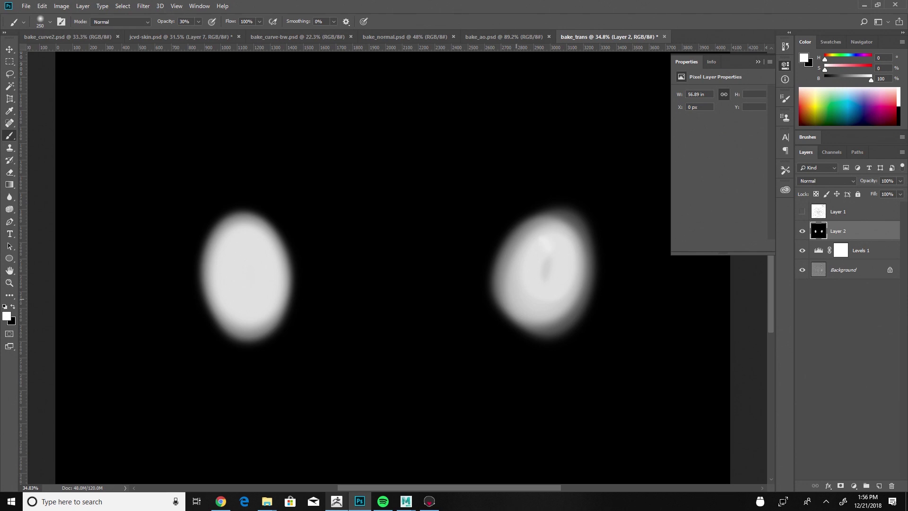
# Step: Save the mask as bake_trans.psd, and load it as the skin material's translucency map in Marmoset Toolbag, checking the ear
pyautogui.hotkey('ctrl', 's')
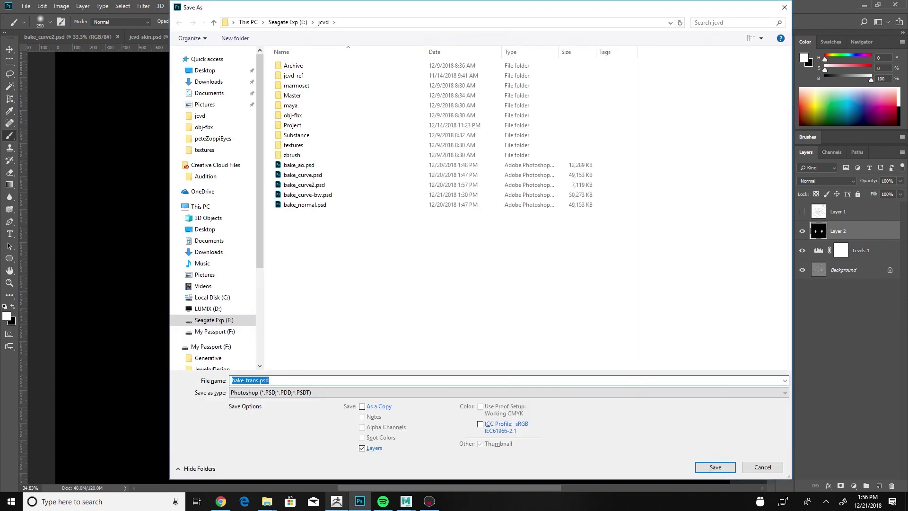
pyautogui.press('Return')
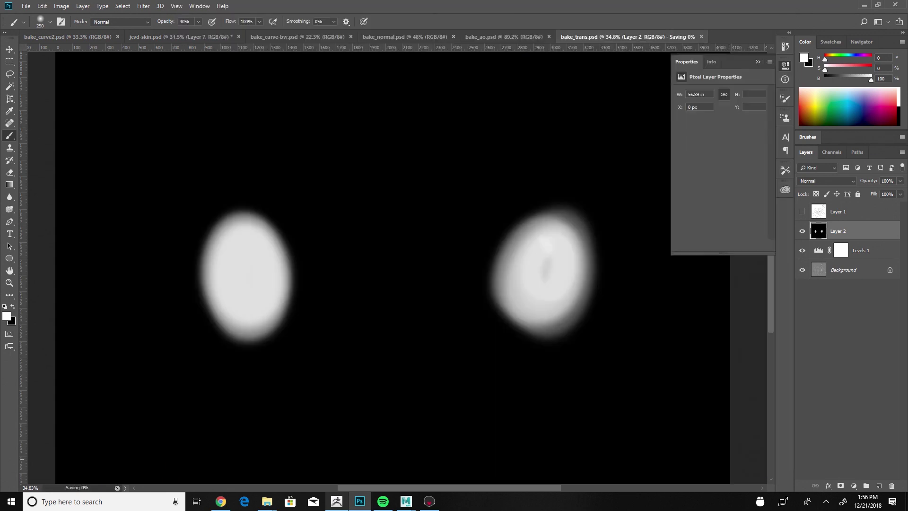
pyautogui.click(429, 501)
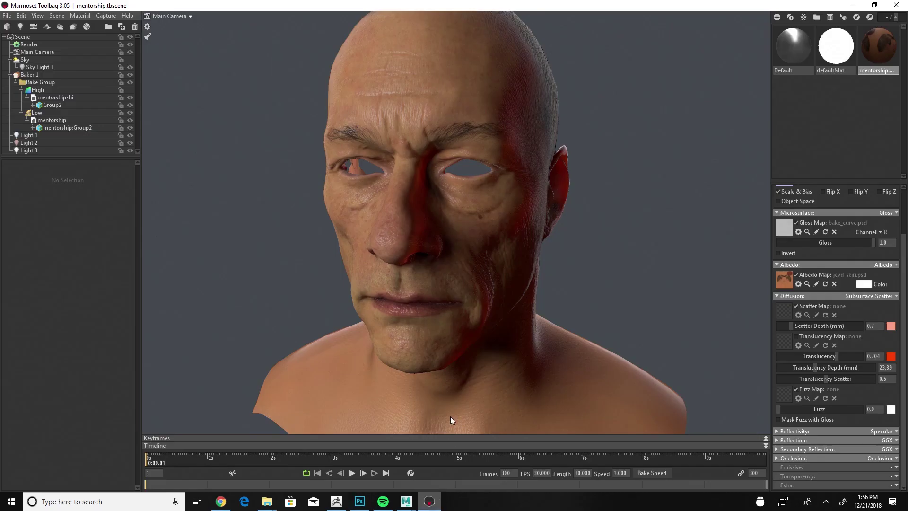
pyautogui.click(785, 344)
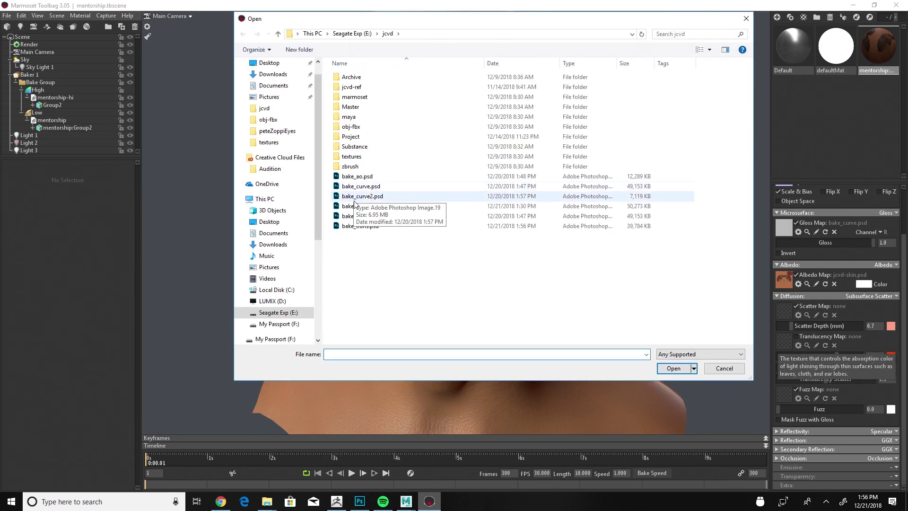
pyautogui.click(362, 226)
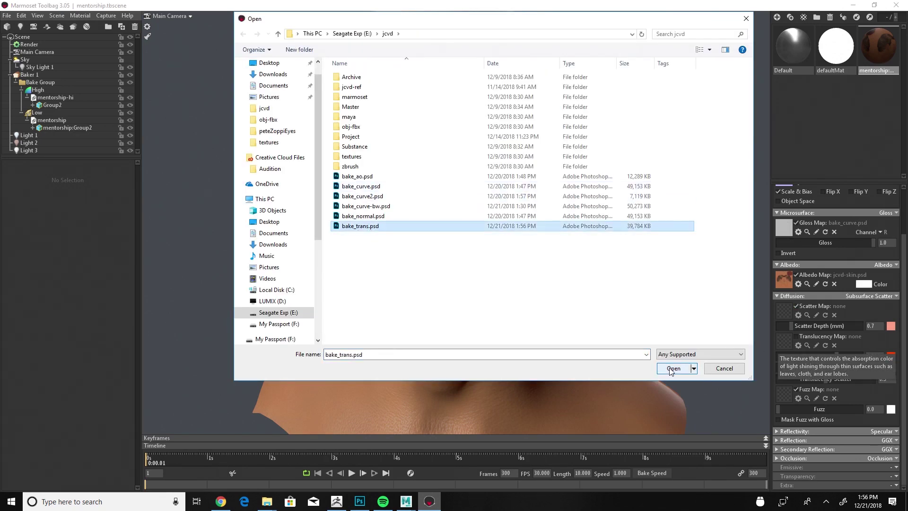
pyautogui.click(674, 369)
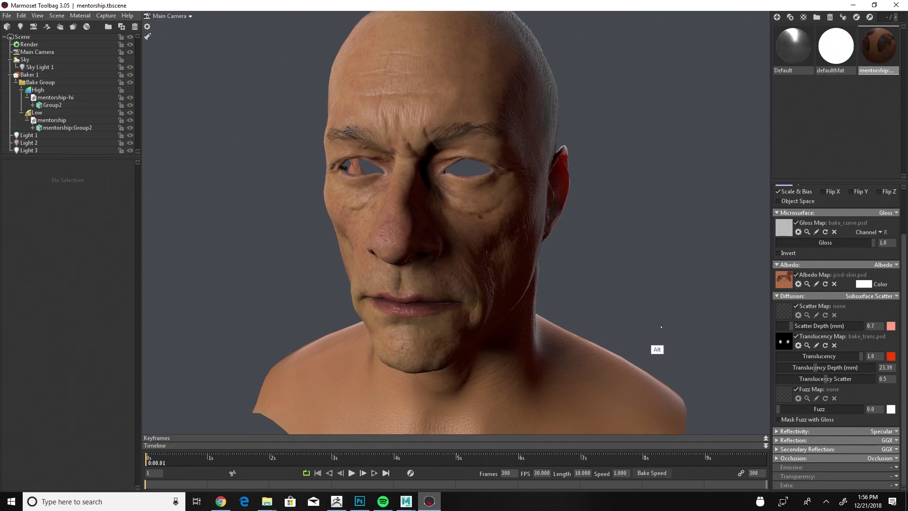
pyautogui.moveTo(657, 333)
pyautogui.keyDown('alt'); pyautogui.mouseDown()
pyautogui.moveTo(621, 335)
pyautogui.moveTo(633, 316)
pyautogui.moveTo(622, 321)
pyautogui.moveTo(647, 331)
pyautogui.mouseUp(); pyautogui.keyUp('alt')
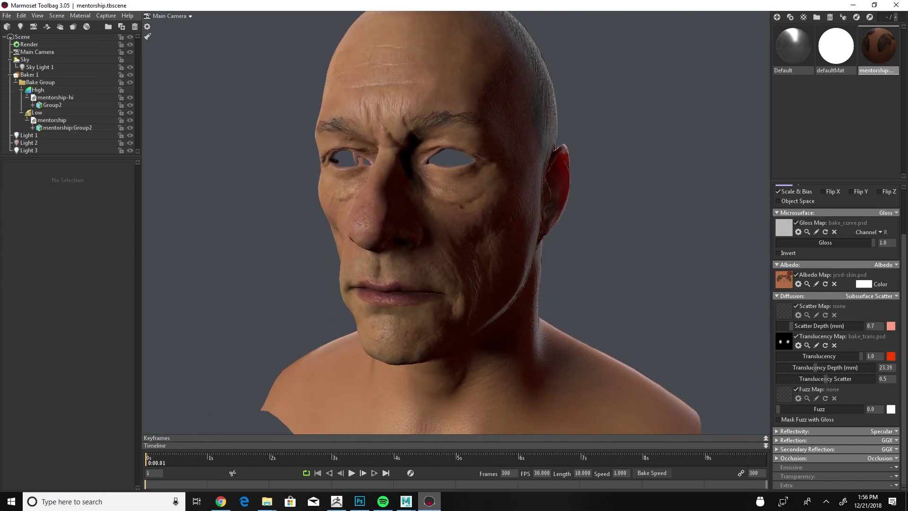
# Step: Switch to Photoshop, set the UV wireframe layer to Normal blending to locate the nose, and hide it with Layer 2 selected
pyautogui.hotkey('alt', 'Tab')
pyautogui.click(802, 211)
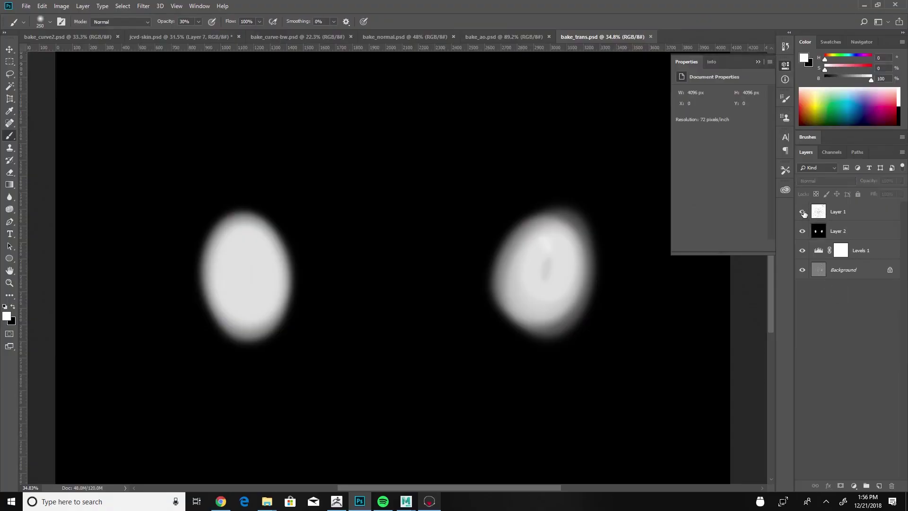
pyautogui.click(846, 211)
pyautogui.click(818, 182)
pyautogui.click(805, 190)
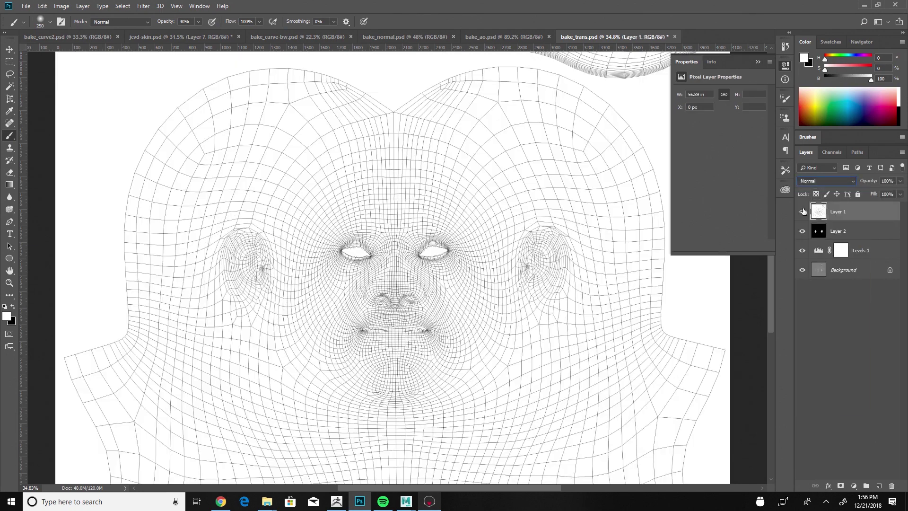
pyautogui.click(847, 233)
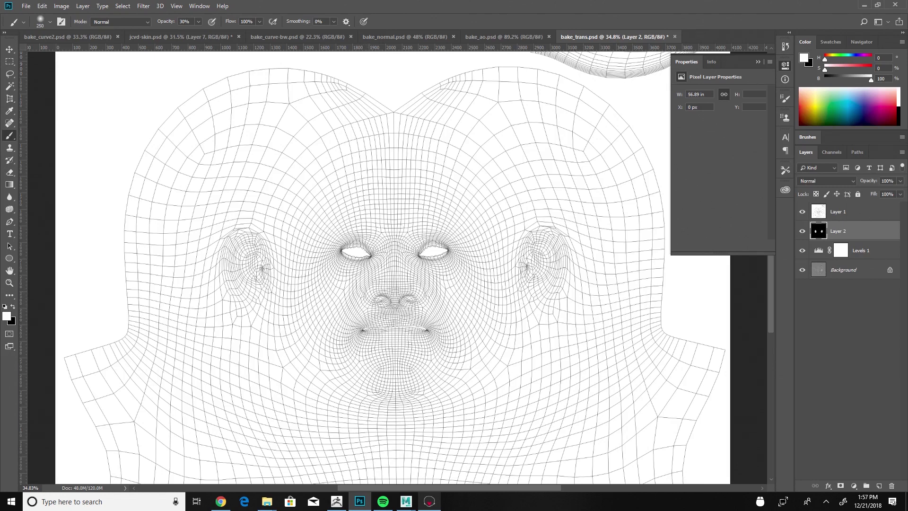
pyautogui.click(803, 211)
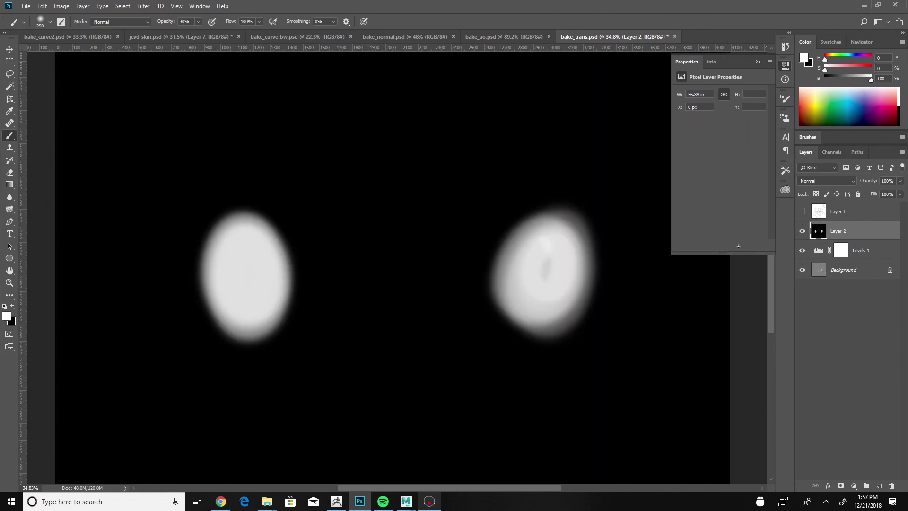
# Step: Undo a 30% test dab beside the nose and paint white over both nostrils at 100% brush opacity, checking against the wireframe
pyautogui.click(361, 286)
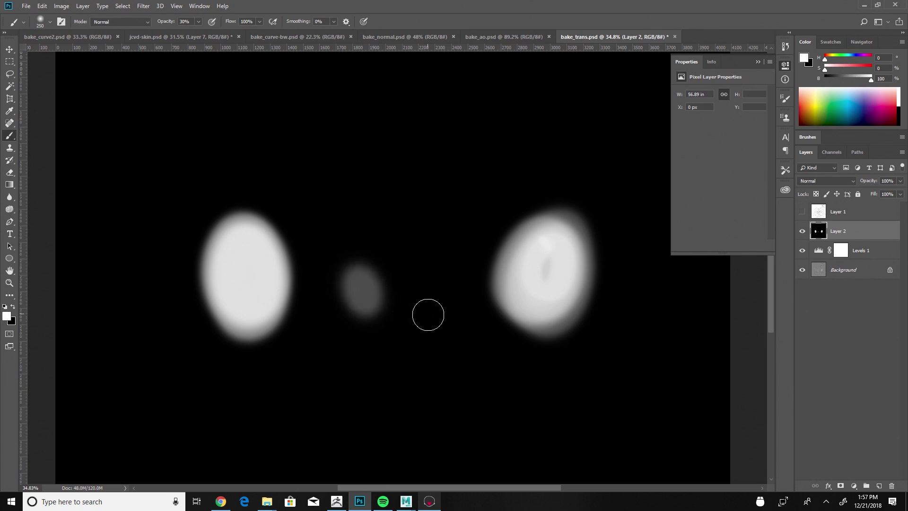
pyautogui.hotkey('ctrl', 'alt', 'z')
pyautogui.press('0')
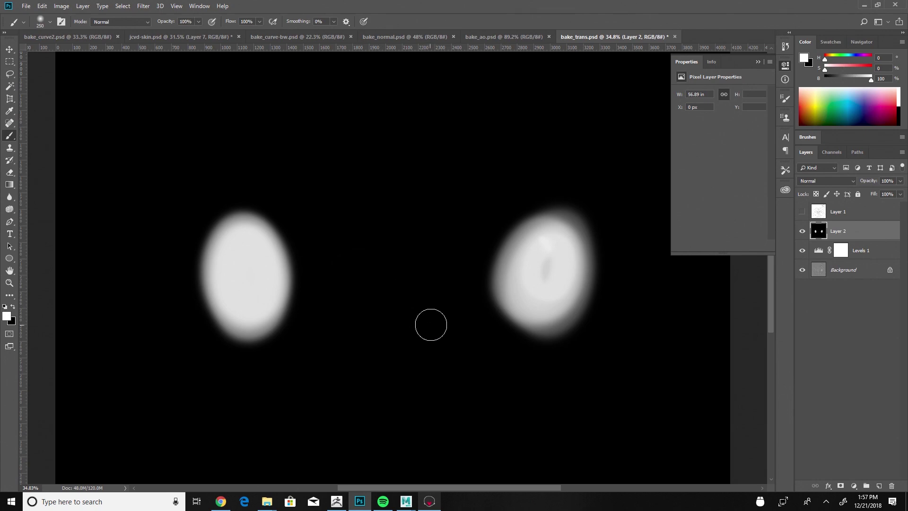
pyautogui.click(803, 212)
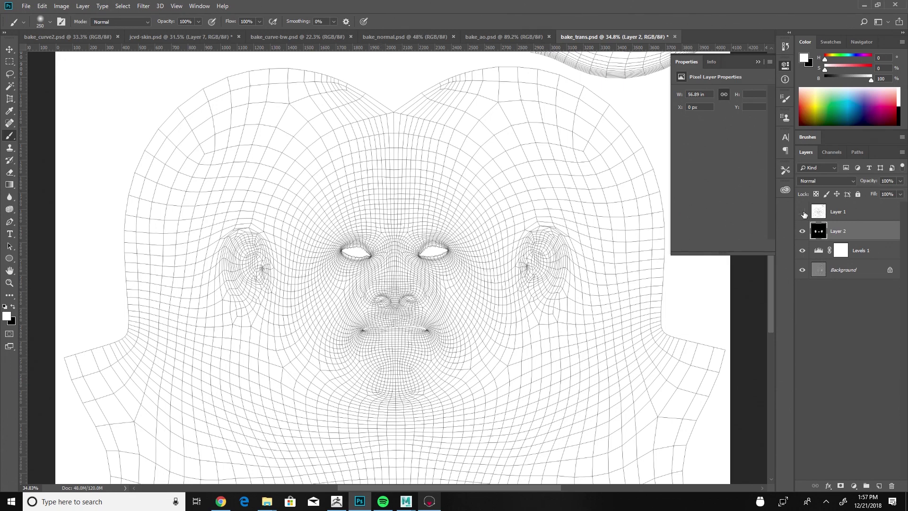
pyautogui.click(803, 213)
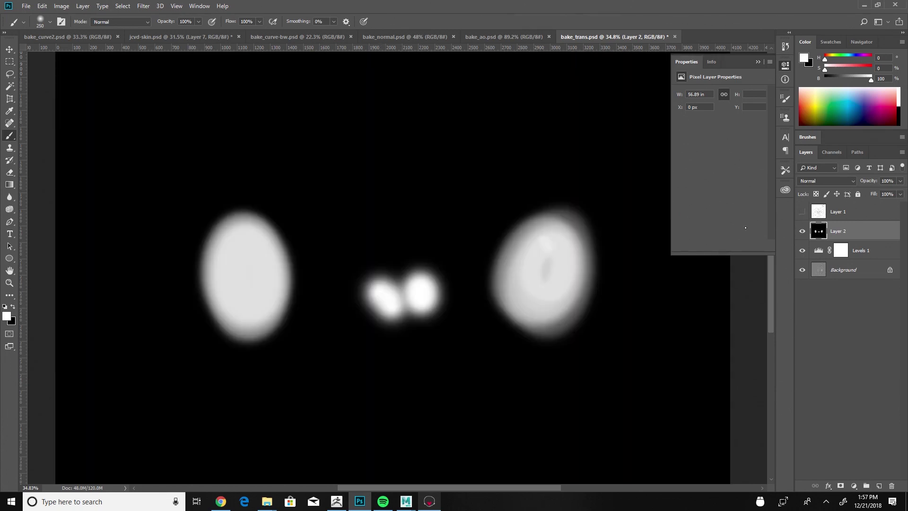
# Step: Darken the two nostril spots to grey with a 500 px black brush at 20% opacity
pyautogui.keyDown('alt'); pyautogui.click(412, 359); pyautogui.keyUp('alt')
pyautogui.press(']')
pyautogui.press(']')
pyautogui.press(']')
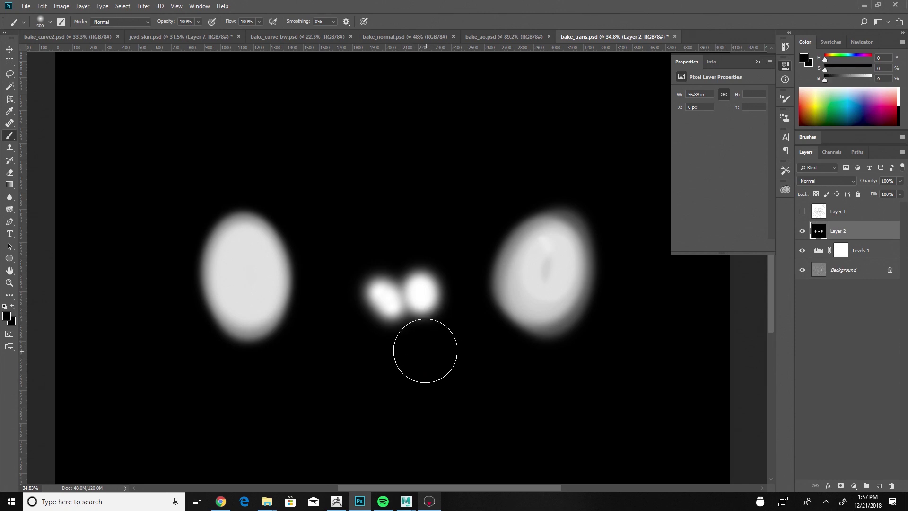
pyautogui.press('2')
pyautogui.moveTo(426, 351)
pyautogui.mouseDown()
pyautogui.moveTo(399, 328)
pyautogui.moveTo(405, 304)
pyautogui.moveTo(414, 304)
pyautogui.moveTo(406, 320)
pyautogui.moveTo(375, 296)
pyautogui.moveTo(402, 316)
pyautogui.moveTo(385, 287)
pyautogui.moveTo(417, 304)
pyautogui.moveTo(361, 279)
pyautogui.mouseUp()
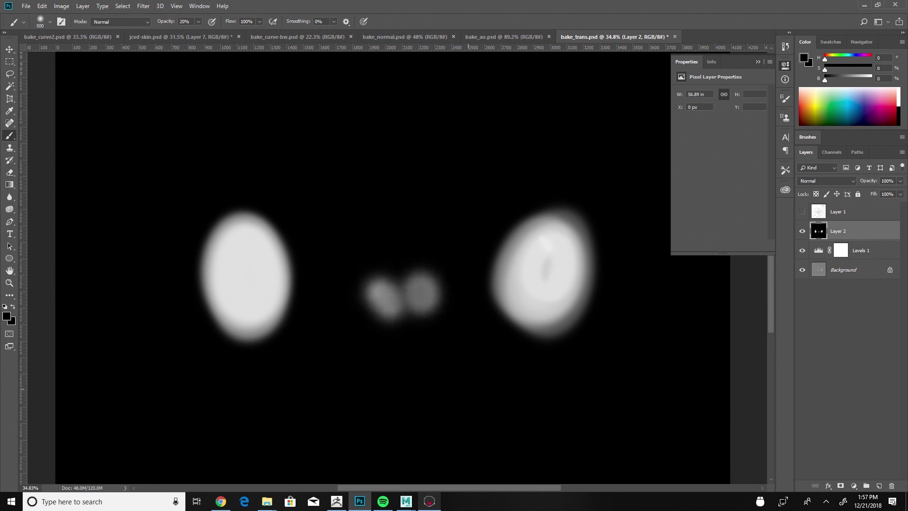
# Step: Switch to Marmoset Toolbag and reload bake_trans.psd as the skin material's translucency map
pyautogui.hotkey('alt', 'Tab')
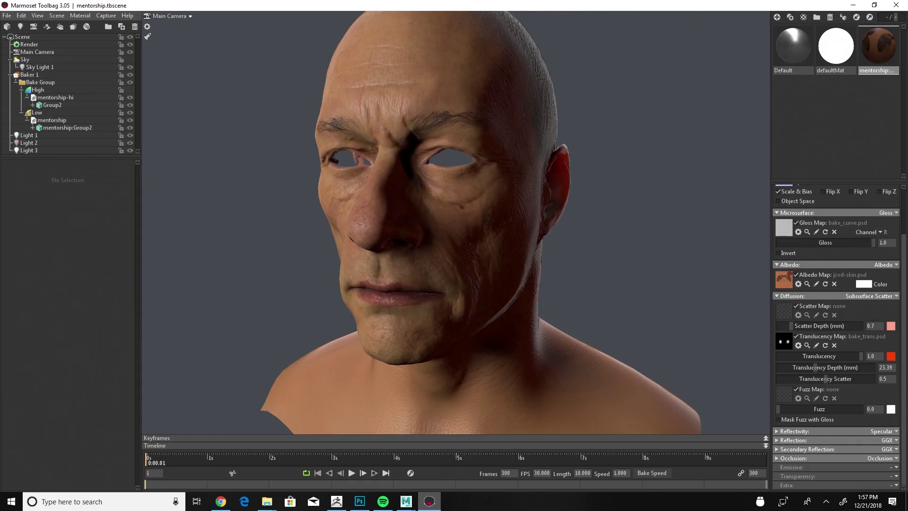
pyautogui.click(785, 344)
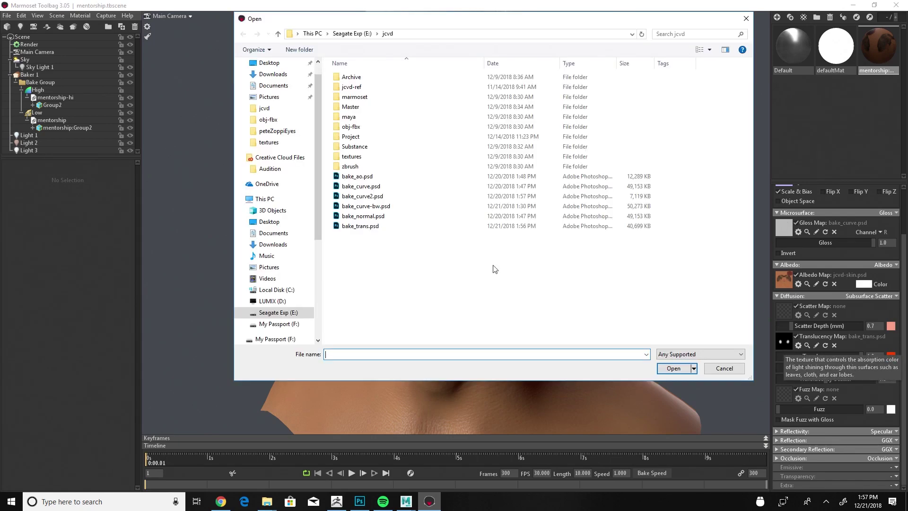
pyautogui.click(374, 226)
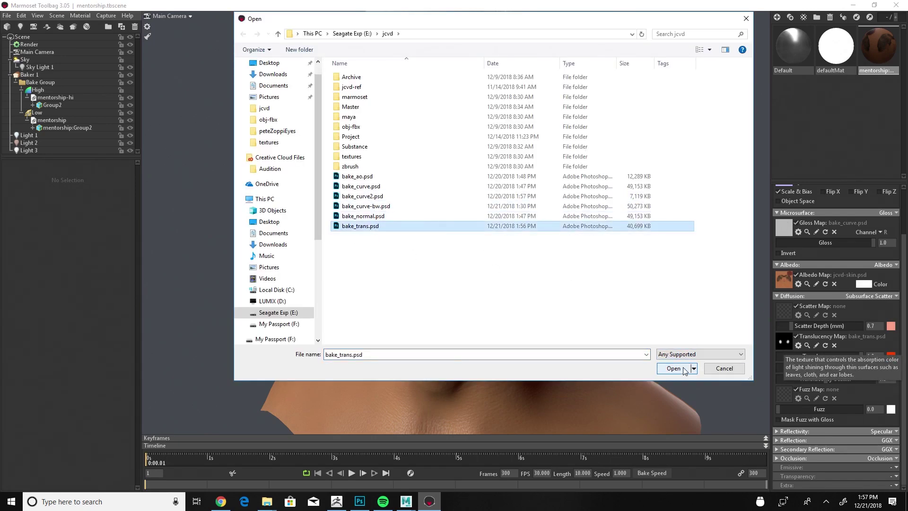
pyautogui.click(676, 369)
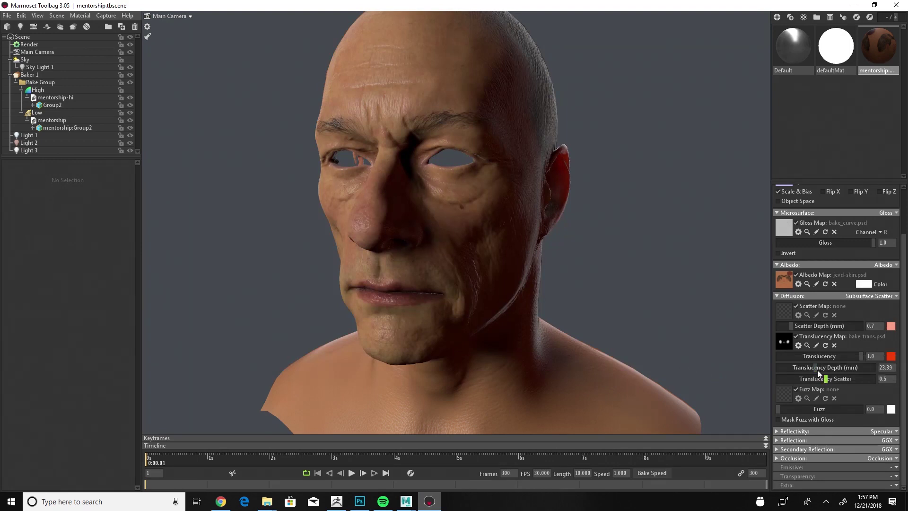
# Step: Try a translucency depth of 1000 mm, compare the ear from several angles, and set the depth to 39.4 mm
pyautogui.moveTo(817, 368); pyautogui.dragTo(875, 367)
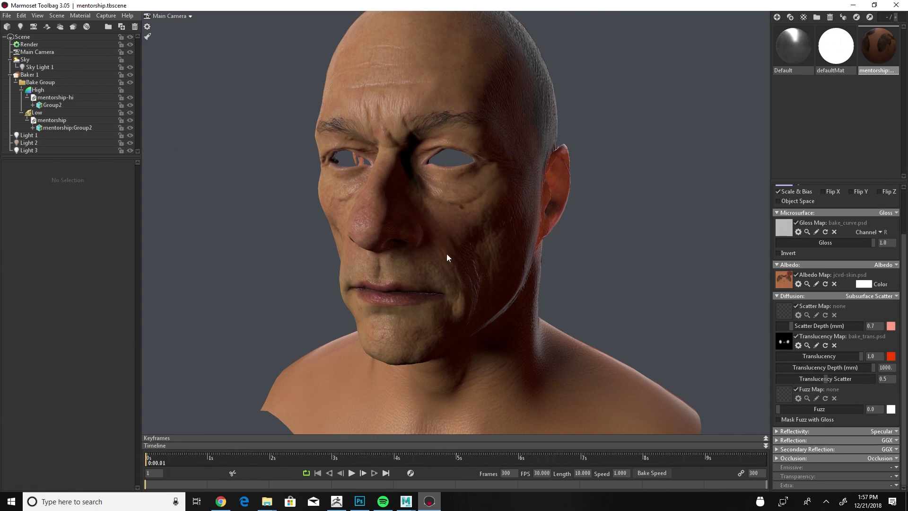
pyautogui.moveTo(566, 286); pyautogui.dragTo(550, 192)
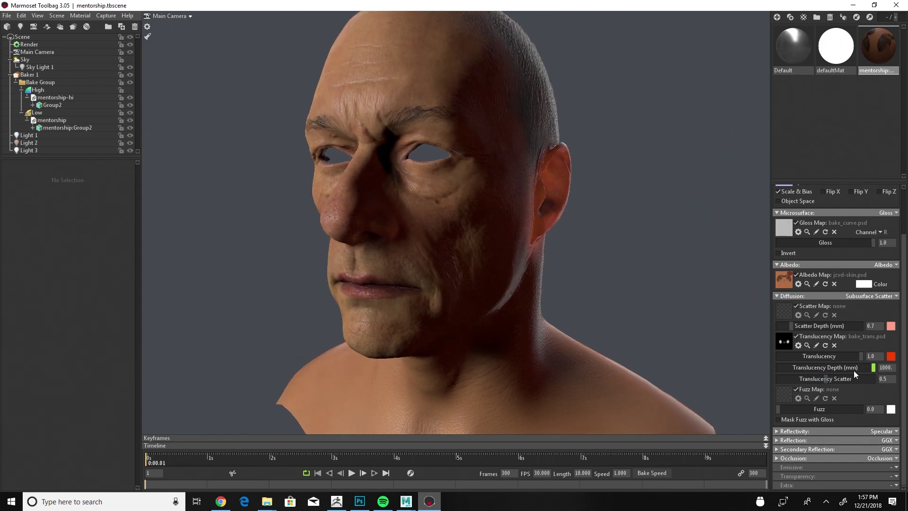
pyautogui.moveTo(851, 367); pyautogui.dragTo(816, 368)
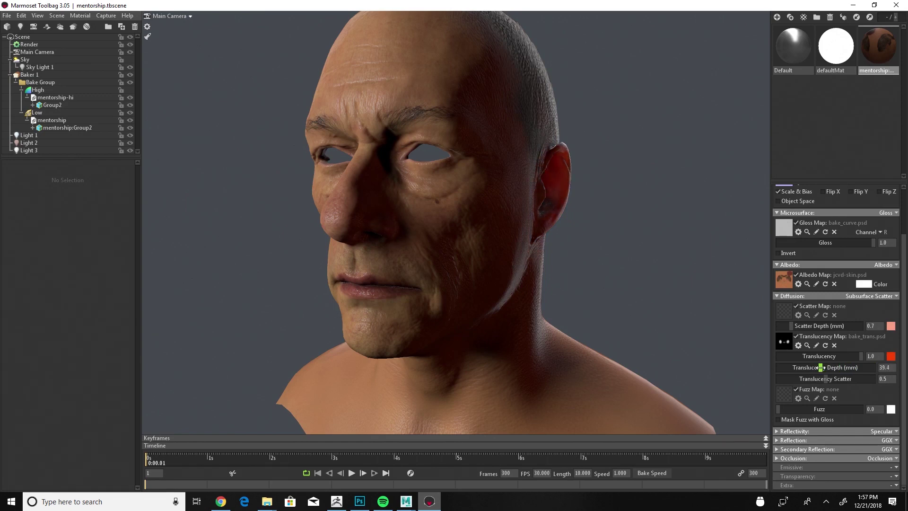
pyautogui.moveTo(679, 322); pyautogui.dragTo(578, 191)
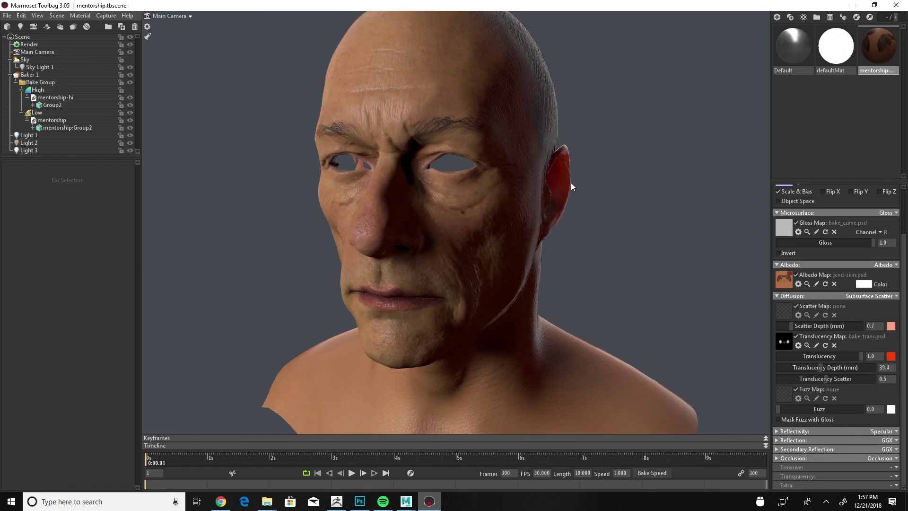
pyautogui.moveTo(825, 367); pyautogui.dragTo(820, 367)
# Step: Switch to Photoshop, show the UV wireframe layer to examine the right-hand ear's layout, and hide it with Layer 2 selected
pyautogui.hotkey('alt', 'Tab')
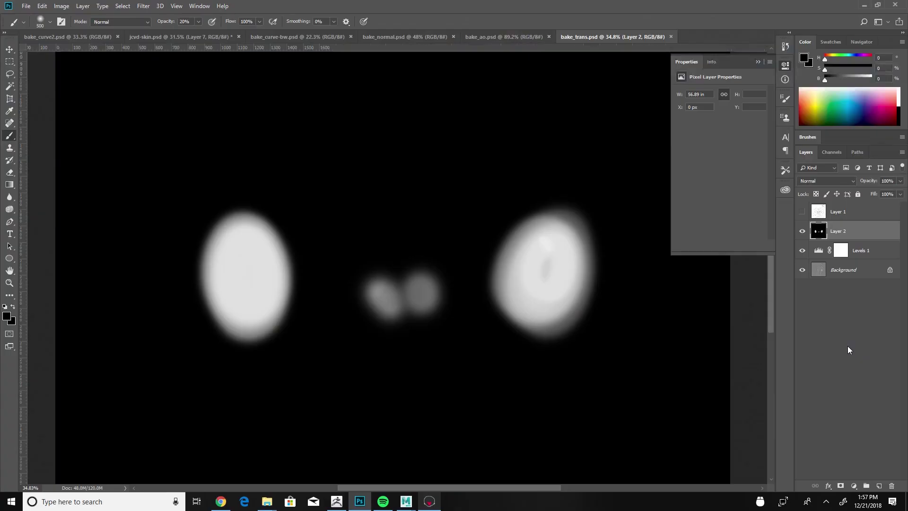
pyautogui.click(803, 212)
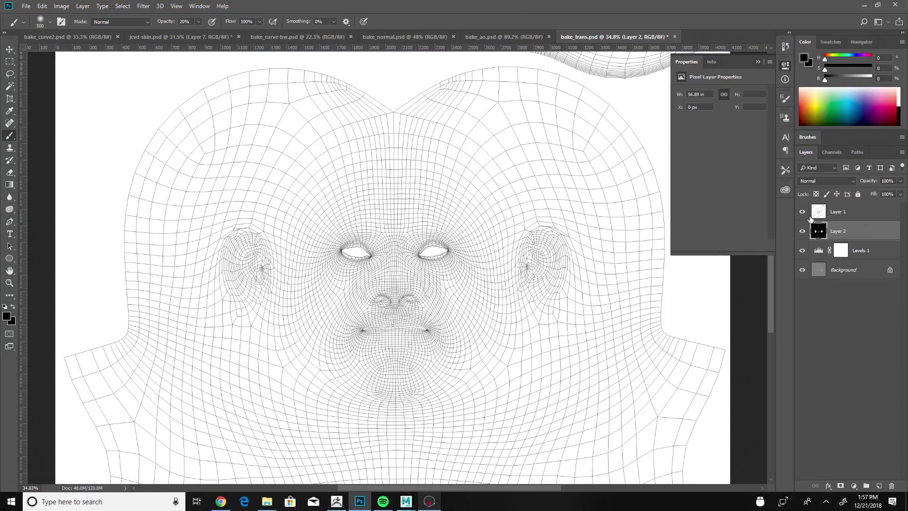
pyautogui.keyDown('alt'); pyautogui.scroll(10, 563, 265); pyautogui.keyUp('alt')
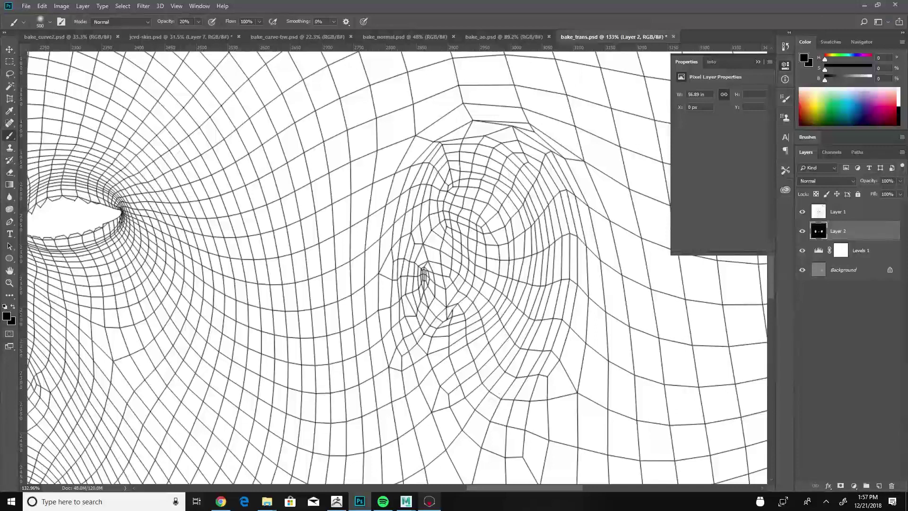
pyautogui.click(852, 297)
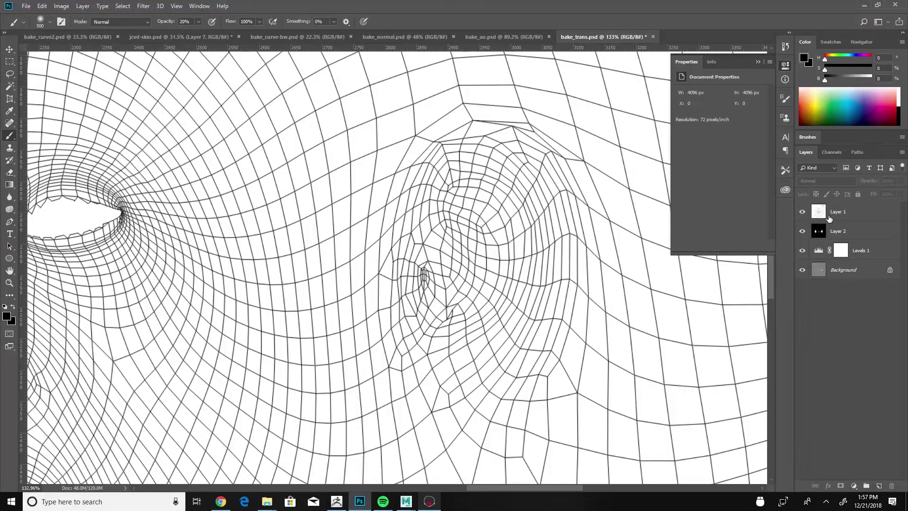
pyautogui.click(848, 232)
pyautogui.click(803, 212)
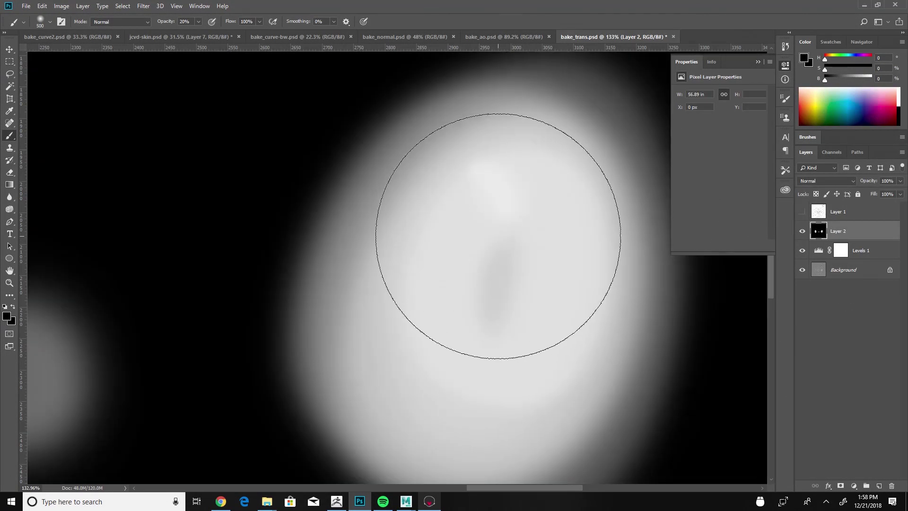
# Step: Paint thin branching veins across the right-hand ear spot with a 40 px black brush at 20% opacity, and save the file
pyautogui.press('[')
pyautogui.press('[')
pyautogui.press('[')
pyautogui.press('[')
pyautogui.press('[')
pyautogui.press('[')
pyautogui.press('[')
pyautogui.press('[')
pyautogui.press('[')
pyautogui.press('[')
pyautogui.press('[')
pyautogui.press('[')
pyautogui.press('[')
pyautogui.press('[')
pyautogui.press('[')
pyautogui.press('[')
pyautogui.press('[')
pyautogui.press('[')
pyautogui.press('[')
pyautogui.press('[')
pyautogui.press('[')
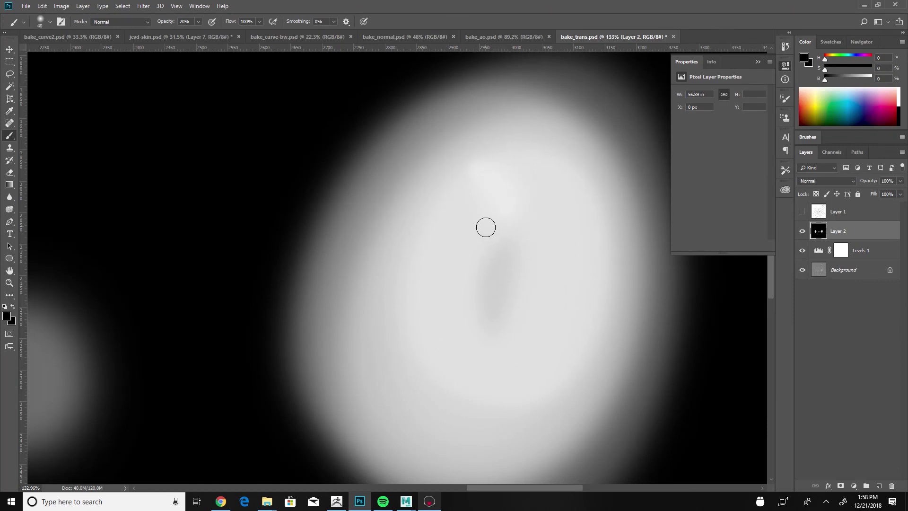
pyautogui.press('d')
pyautogui.moveTo(453, 177)
pyautogui.mouseDown()
pyautogui.moveTo(558, 304)
pyautogui.moveTo(580, 391)
pyautogui.moveTo(563, 258)
pyautogui.moveTo(567, 199)
pyautogui.mouseUp()
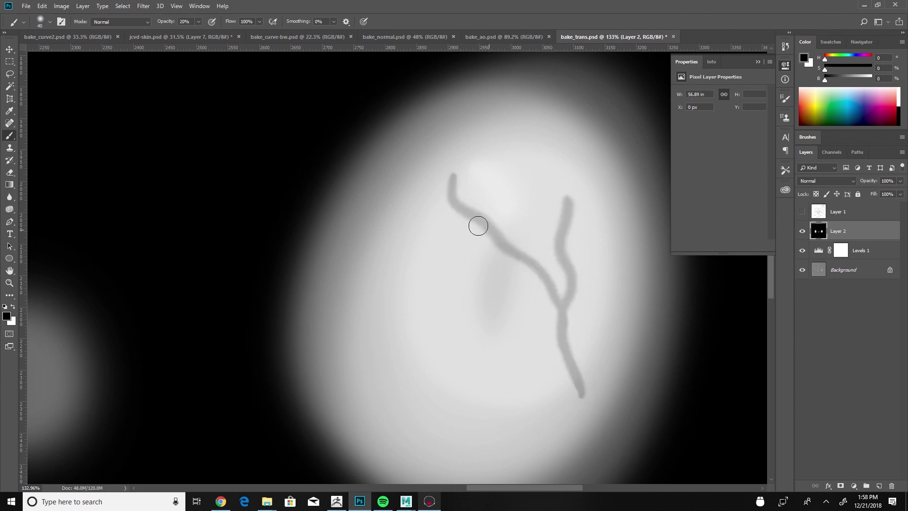
pyautogui.moveTo(475, 222); pyautogui.dragTo(378, 131)
pyautogui.hotkey('ctrl', 's')
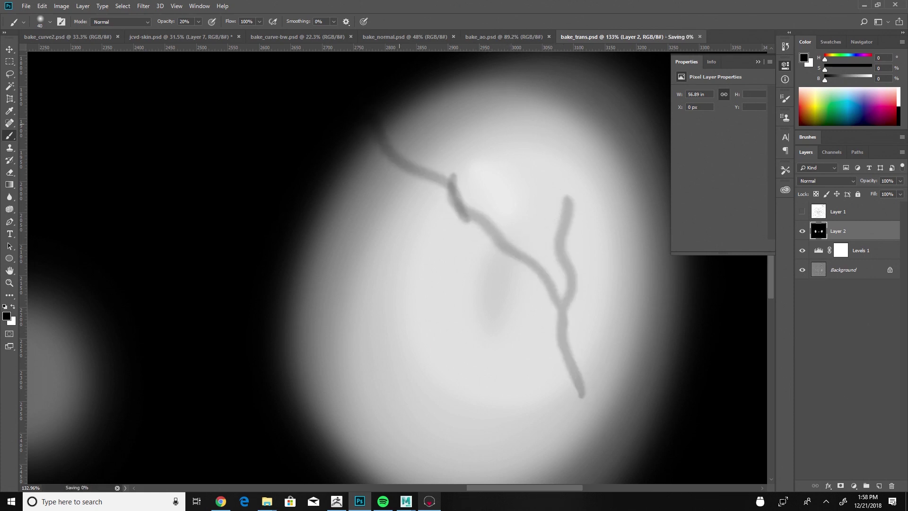
# Step: Switch to Marmoset Toolbag, load the veined bake_trans.psd into the translucency map, and inspect the backlit ear up close
pyautogui.hotkey('alt', 'Tab')
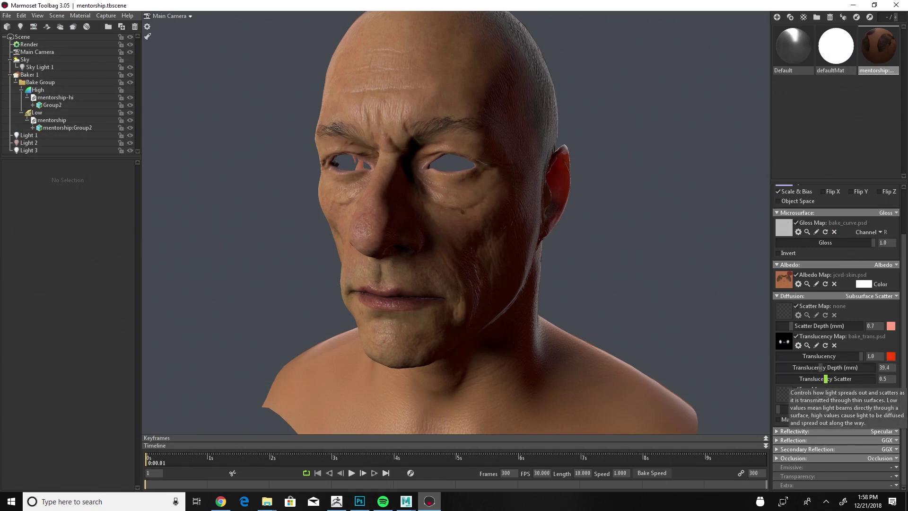
pyautogui.moveTo(614, 302); pyautogui.dragTo(661, 301)
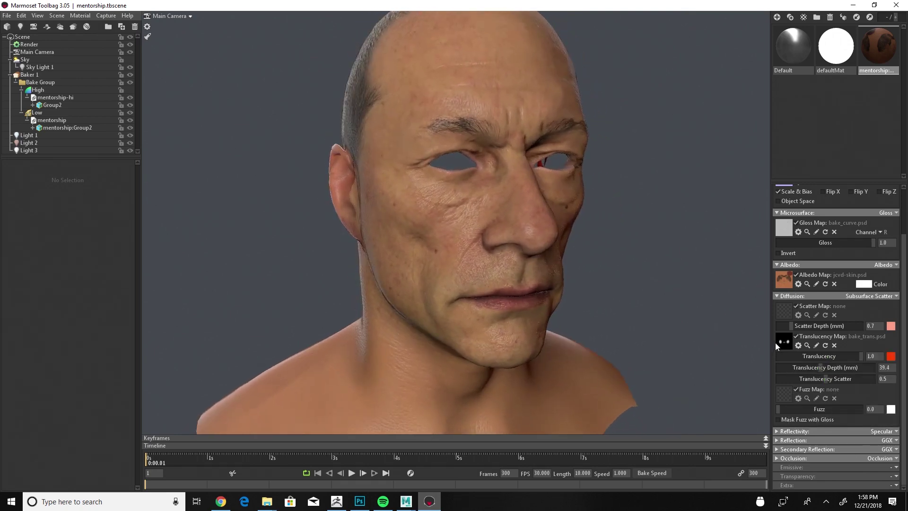
pyautogui.click(785, 341)
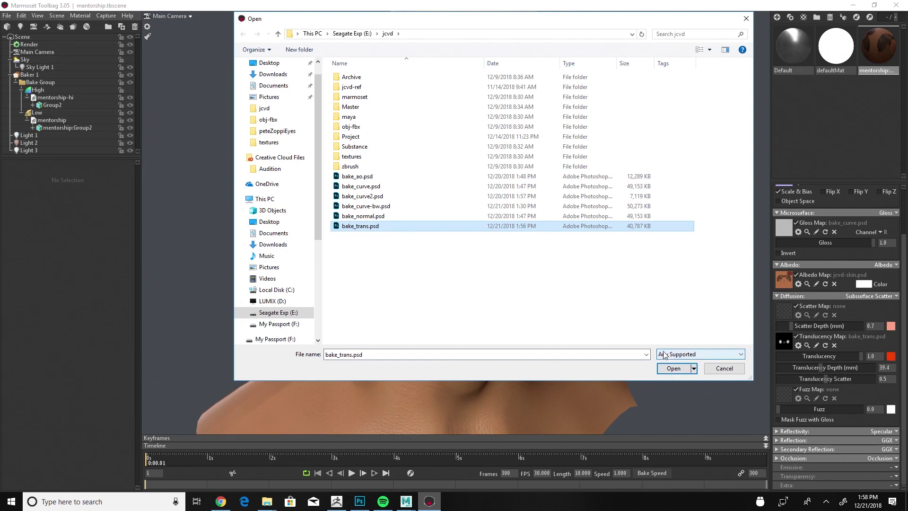
pyautogui.click(675, 369)
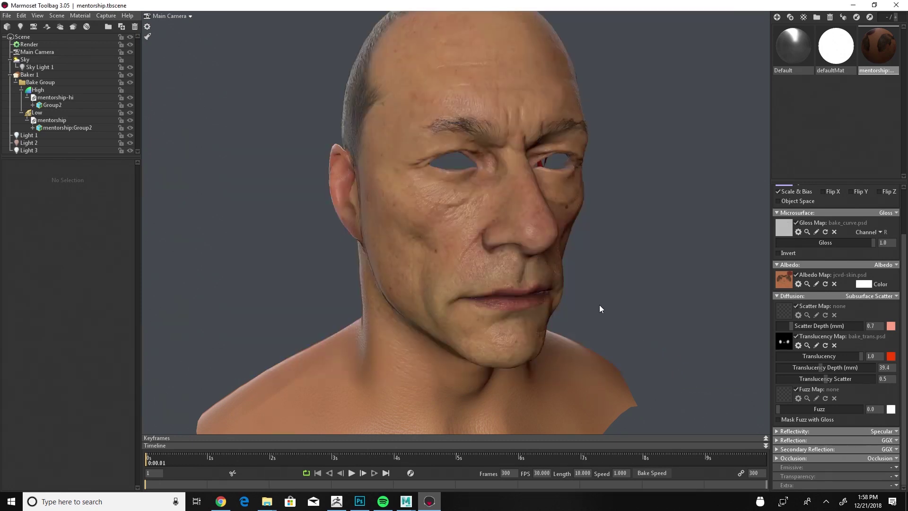
pyautogui.moveTo(600, 305); pyautogui.dragTo(543, 167)
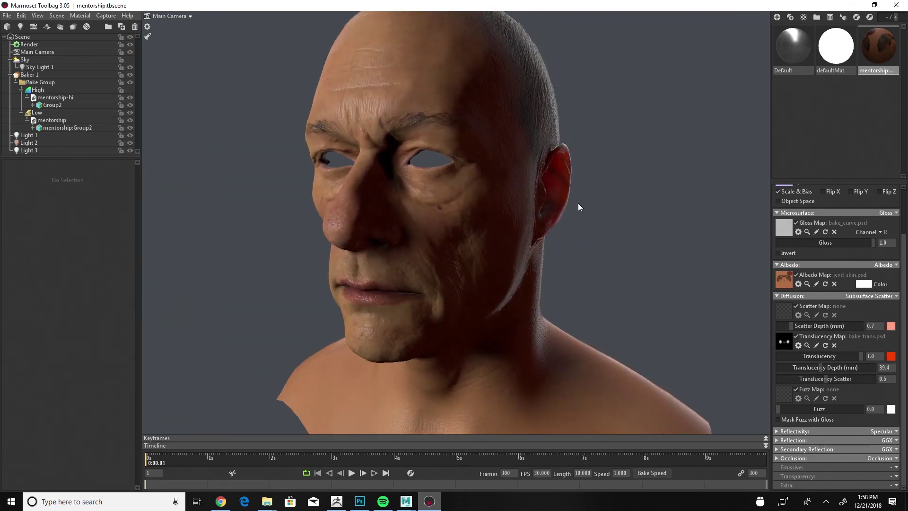
pyautogui.moveTo(624, 270)
pyautogui.mouseDown()
pyautogui.moveTo(542, 162)
pyautogui.moveTo(641, 258)
pyautogui.moveTo(624, 256)
pyautogui.moveTo(626, 277)
pyautogui.mouseUp()
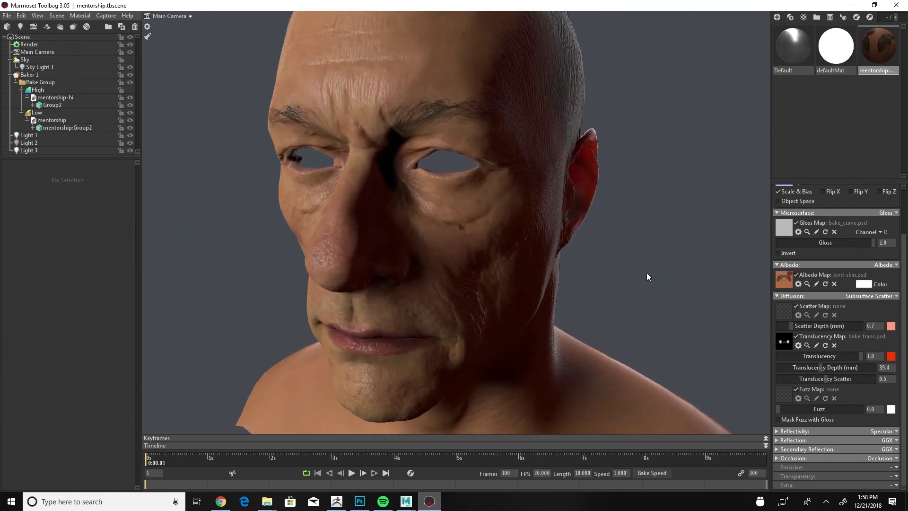
# Step: In Photoshop, soften the ear veins by painting over them with a sampled light grey 200 px brush, and save the file
pyautogui.hotkey('alt', 'Tab')
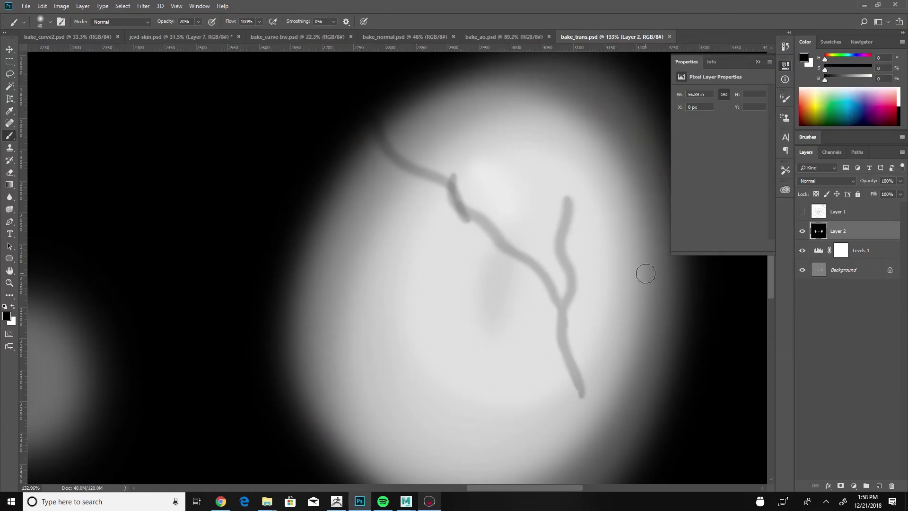
pyautogui.keyDown('alt'); pyautogui.click(608, 289); pyautogui.keyUp('alt')
pyautogui.press(']')
pyautogui.press(']')
pyautogui.press(']')
pyautogui.press(']')
pyautogui.press(']')
pyautogui.press(']')
pyautogui.press(']')
pyautogui.press(']')
pyautogui.press(']')
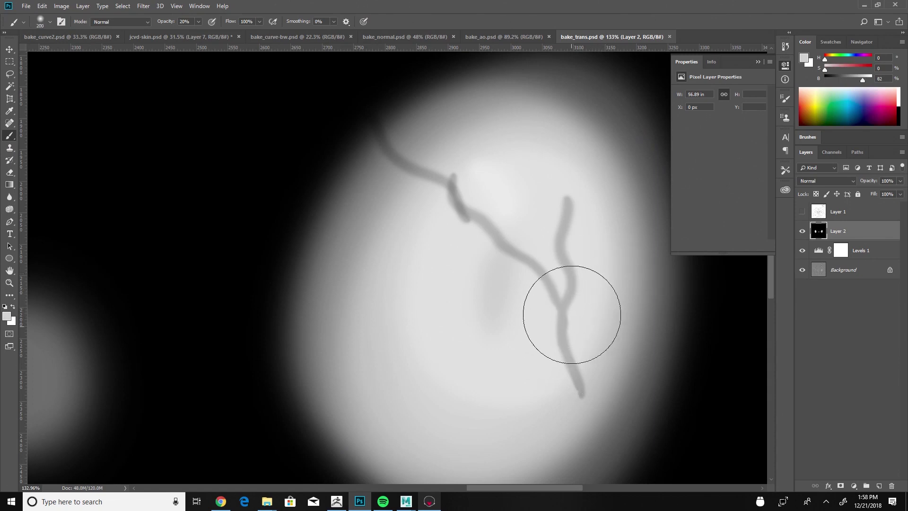
pyautogui.moveTo(560, 346)
pyautogui.mouseDown()
pyautogui.moveTo(564, 294)
pyautogui.moveTo(550, 264)
pyautogui.moveTo(472, 180)
pyautogui.moveTo(412, 155)
pyautogui.moveTo(424, 176)
pyautogui.mouseUp()
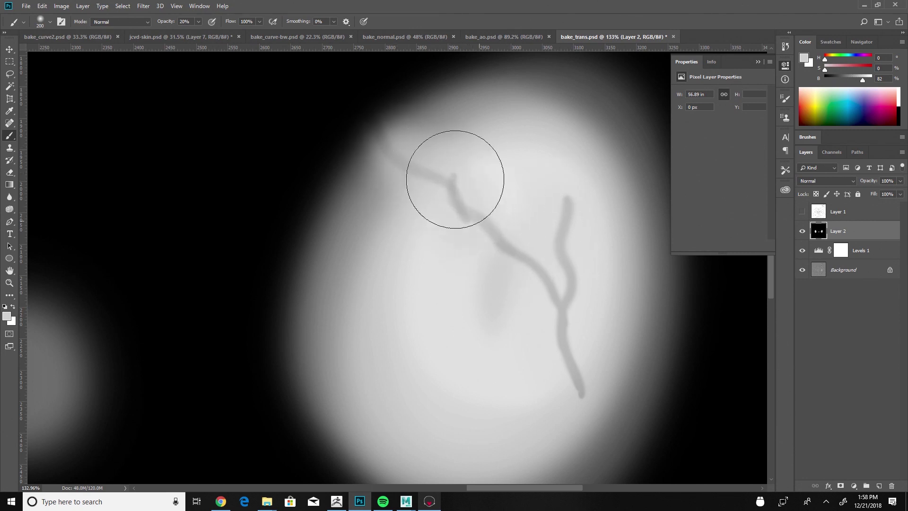
pyautogui.moveTo(504, 224)
pyautogui.mouseDown()
pyautogui.moveTo(499, 233)
pyautogui.moveTo(555, 289)
pyautogui.moveTo(559, 184)
pyautogui.moveTo(539, 182)
pyautogui.moveTo(561, 286)
pyautogui.moveTo(582, 281)
pyautogui.moveTo(562, 233)
pyautogui.moveTo(573, 414)
pyautogui.moveTo(553, 381)
pyautogui.moveTo(570, 375)
pyautogui.moveTo(468, 241)
pyautogui.moveTo(475, 233)
pyautogui.moveTo(369, 152)
pyautogui.moveTo(588, 194)
pyautogui.moveTo(558, 294)
pyautogui.moveTo(577, 320)
pyautogui.mouseUp()
pyautogui.hotkey('ctrl', 's')
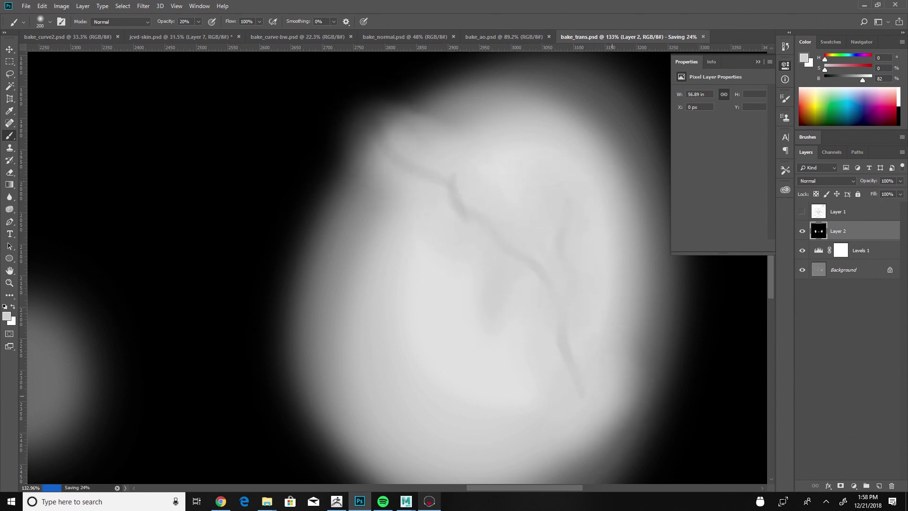
# Step: Switch to Marmoset Toolbag, refresh the translucency map with the softened bake_trans.psd, and check the head from both sides
pyautogui.hotkey('alt', 'Tab')
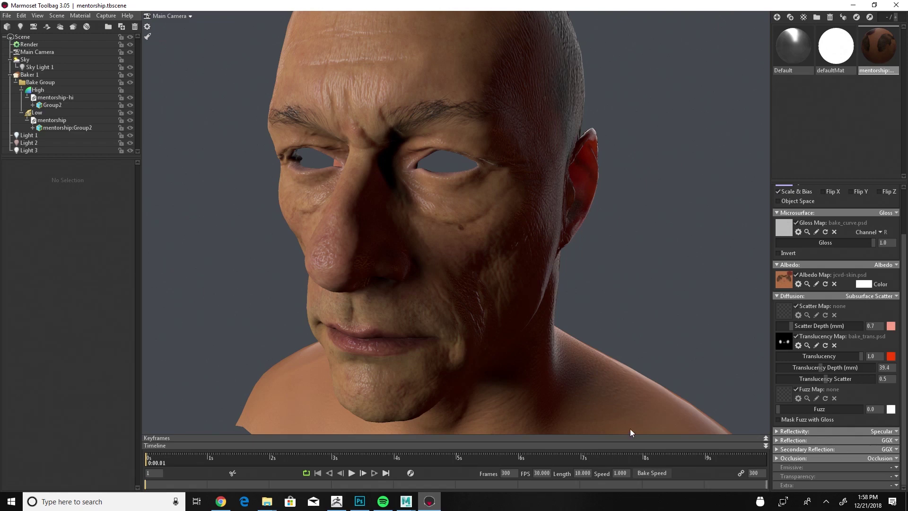
pyautogui.click(785, 343)
pyautogui.click(359, 226)
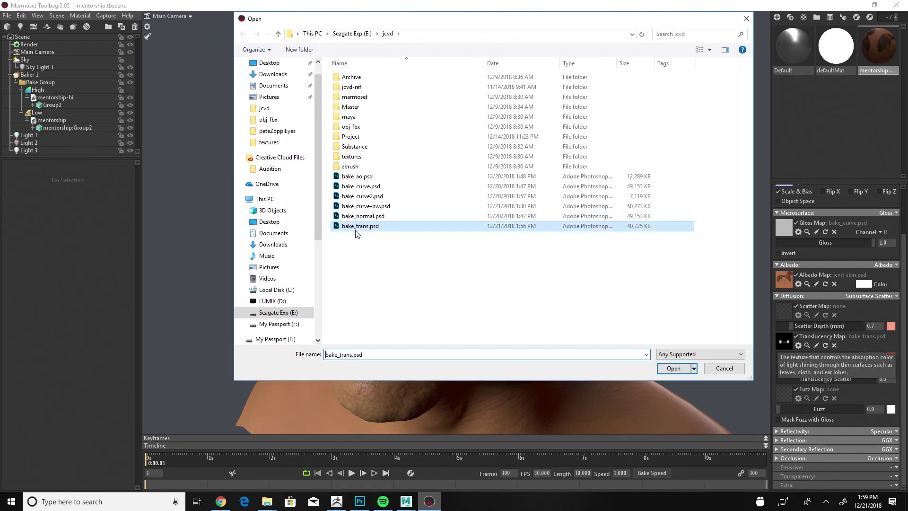
pyautogui.click(674, 368)
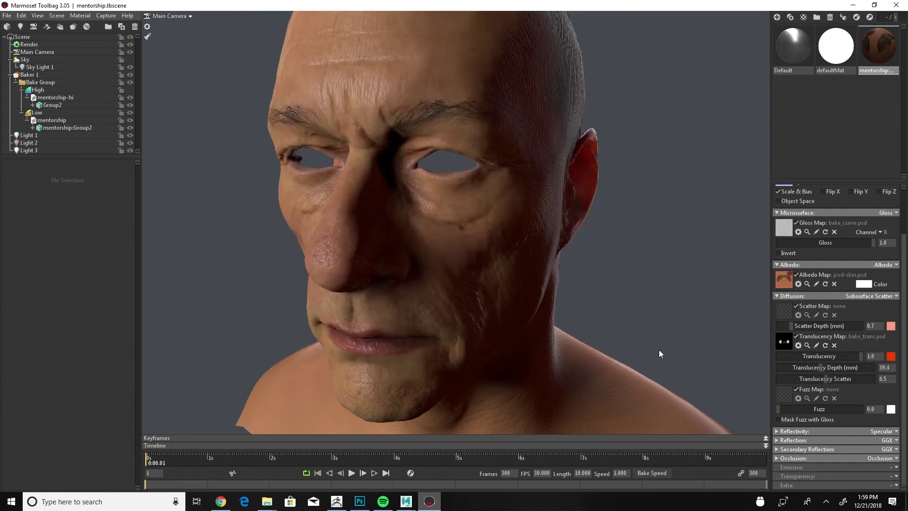
pyautogui.moveTo(687, 269); pyautogui.dragTo(649, 280)
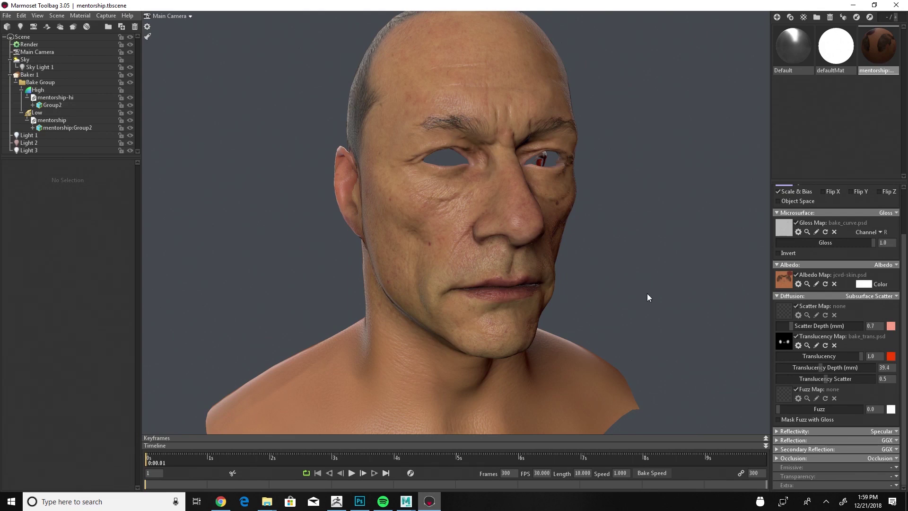
pyautogui.moveTo(673, 276); pyautogui.dragTo(670, 235)
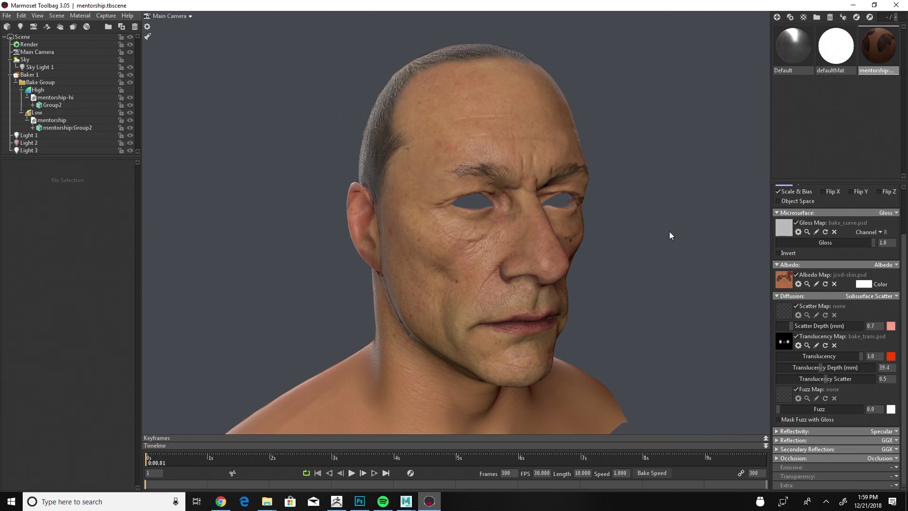
# Step: Annotate a screen sketch with A for the material maps, B for the lights, C for reflection settings and D for the camera, and close it
pyautogui.press('super+w')
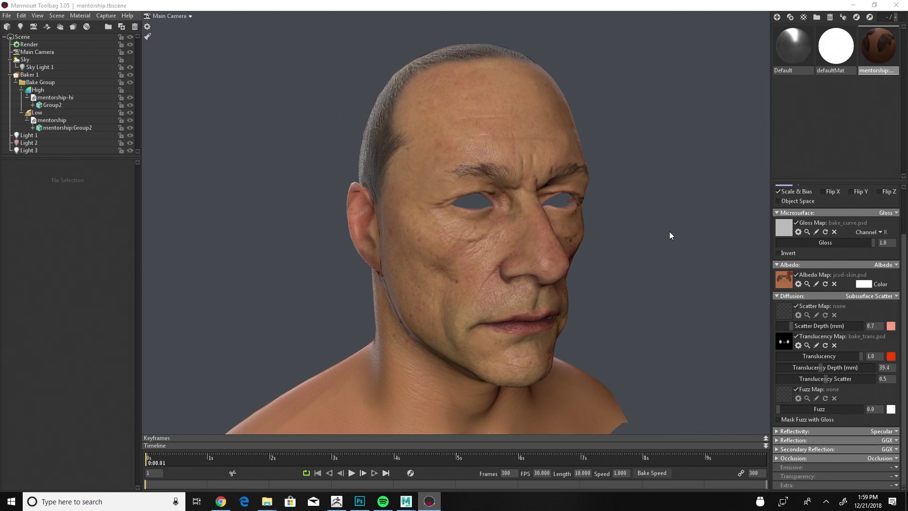
pyautogui.click(811, 326)
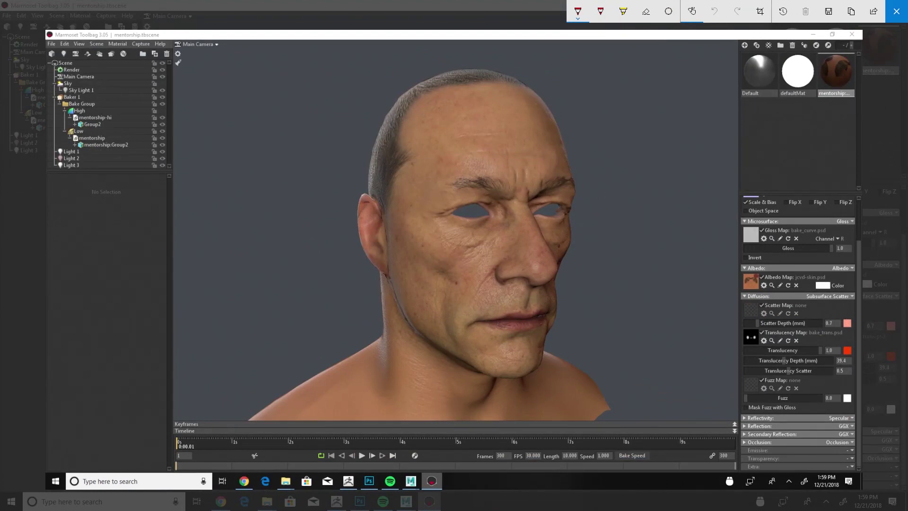
pyautogui.moveTo(731, 192); pyautogui.dragTo(728, 194)
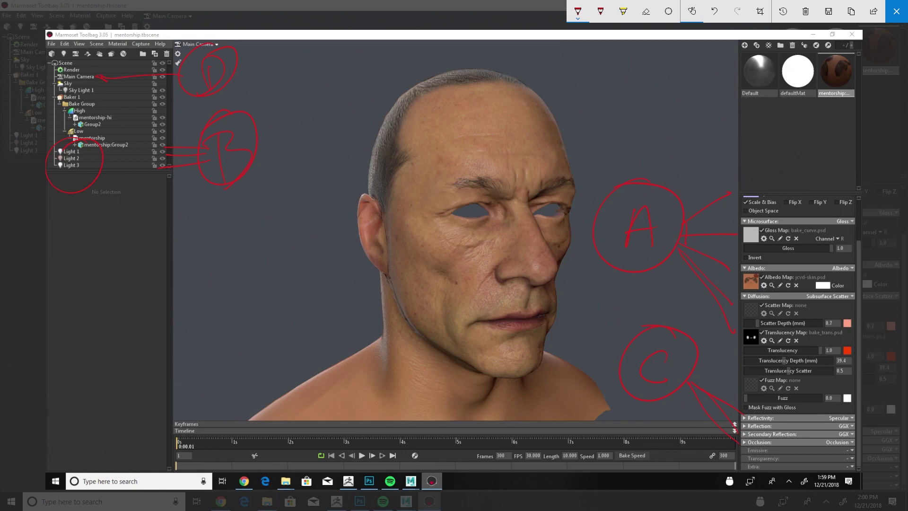
pyautogui.moveTo(136, 74); pyautogui.dragTo(103, 76)
pyautogui.click(897, 11)
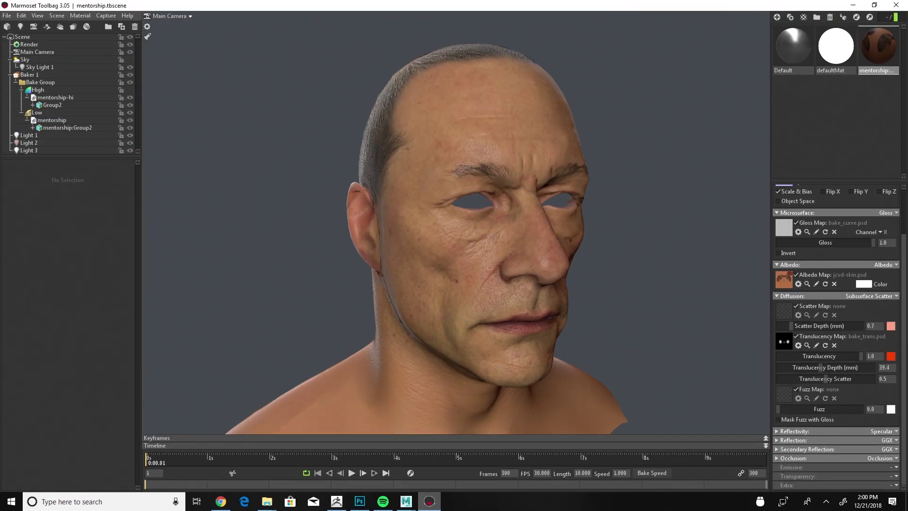
# Step: Set the main camera's focal length to 85 mm and reframe the head in a three-quarter view
pyautogui.click(39, 51)
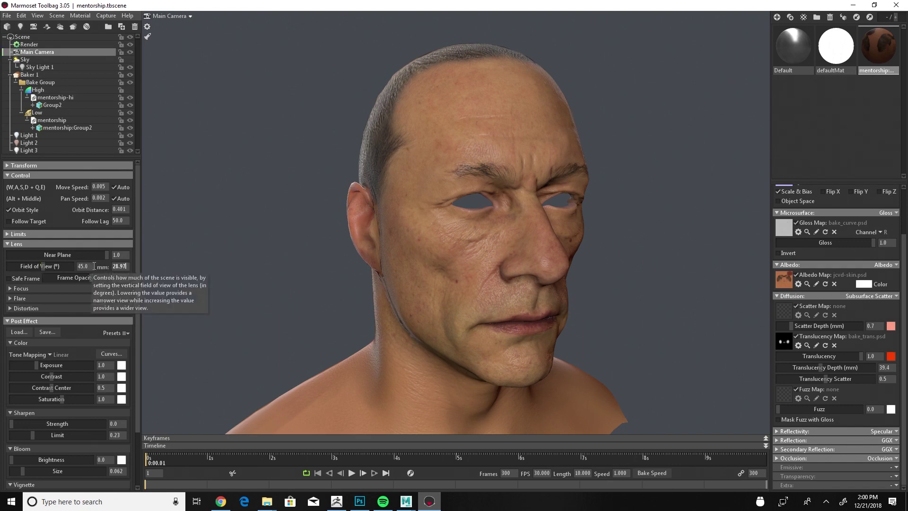
pyautogui.click(79, 265)
pyautogui.write('85')
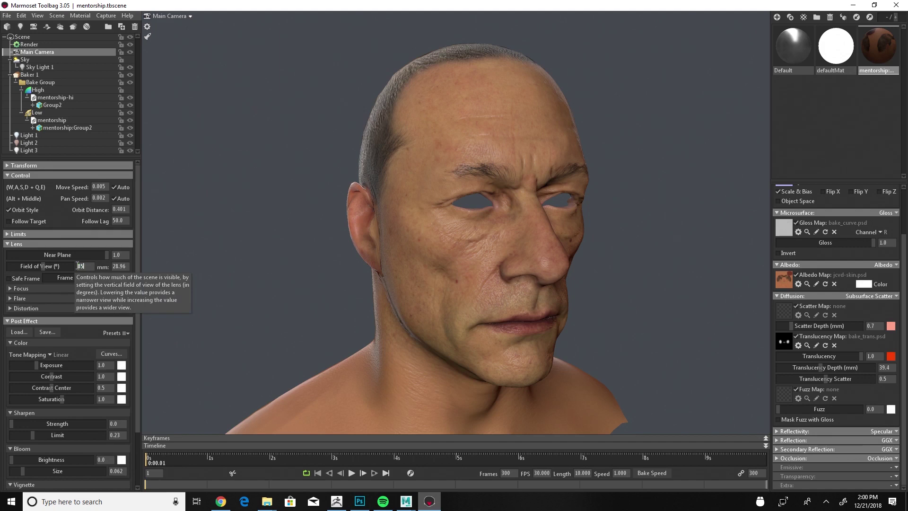
pyautogui.press('Return')
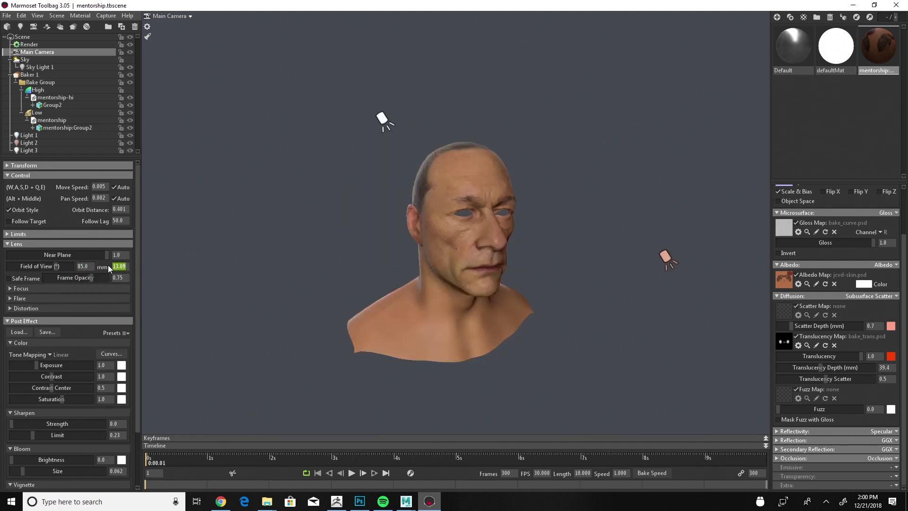
pyautogui.write('85')
pyautogui.press('Return')
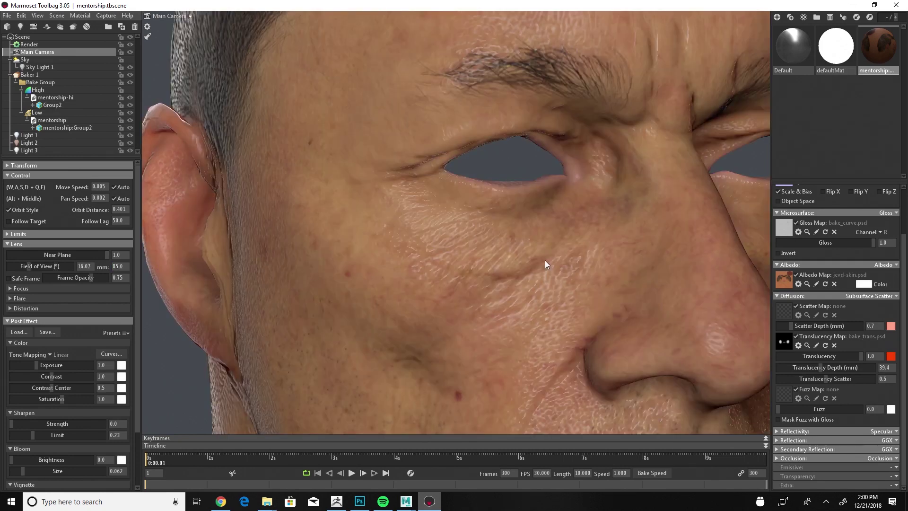
pyautogui.scroll(-8, 528, 298)
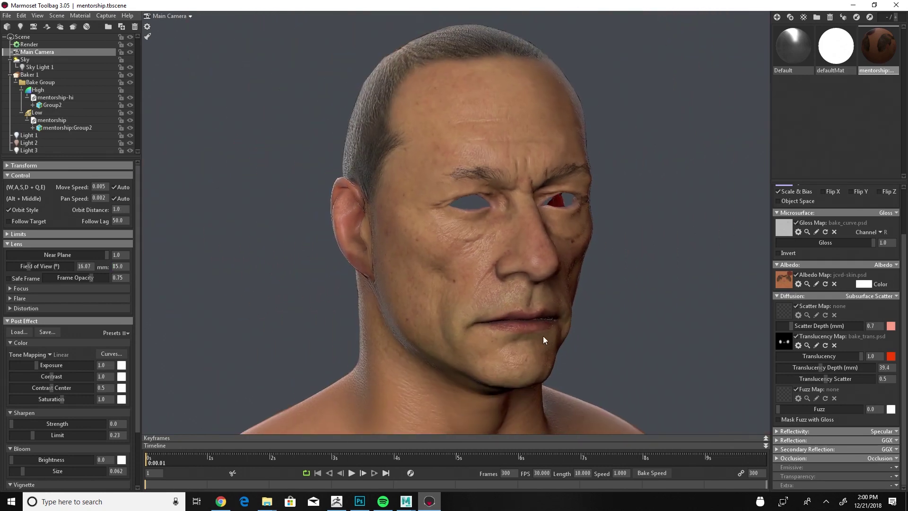
pyautogui.moveTo(543, 336); pyautogui.dragTo(588, 343)
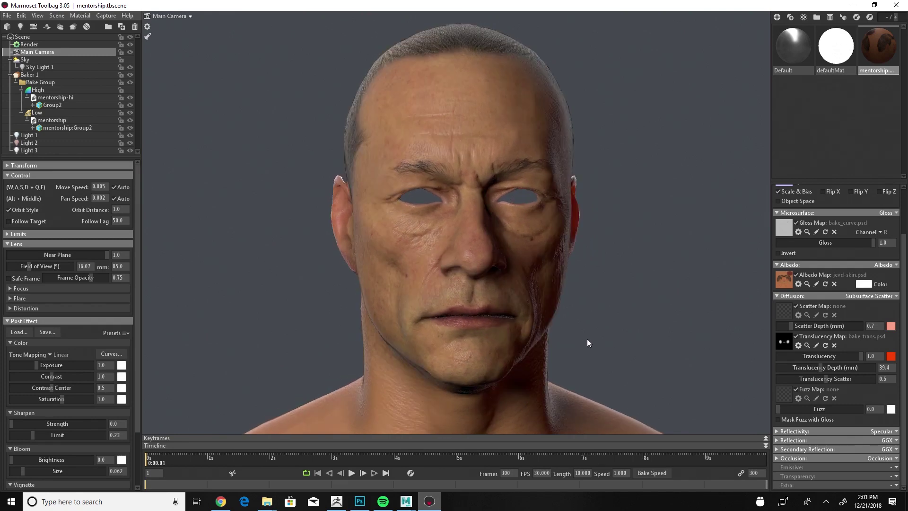
pyautogui.keyDown('alt'); pyautogui.moveTo(625, 316); pyautogui.dragTo(586, 324, button='middle'); pyautogui.keyUp('alt')
pyautogui.moveTo(592, 322); pyautogui.dragTo(602, 320)
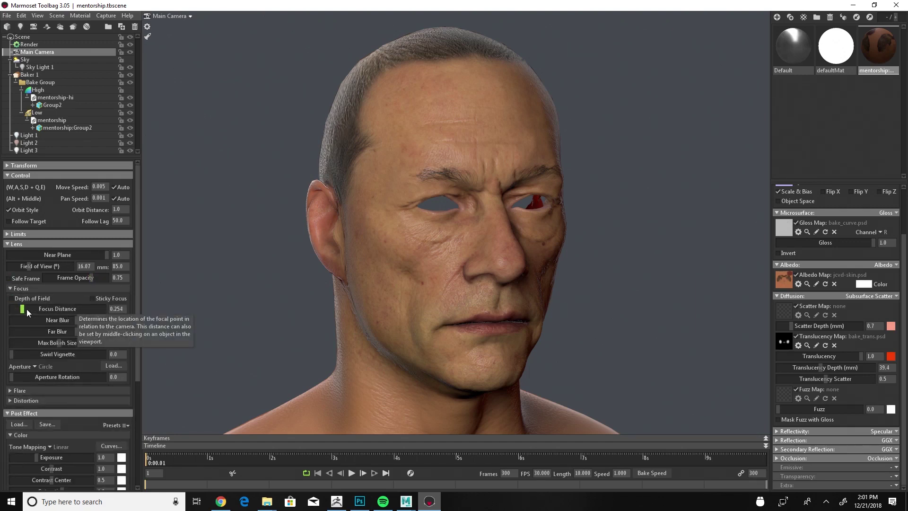
# Step: Compare the main camera's Reinhard, Hejl and ACES tone mapping, and settle on Hejl
pyautogui.click(10, 287)
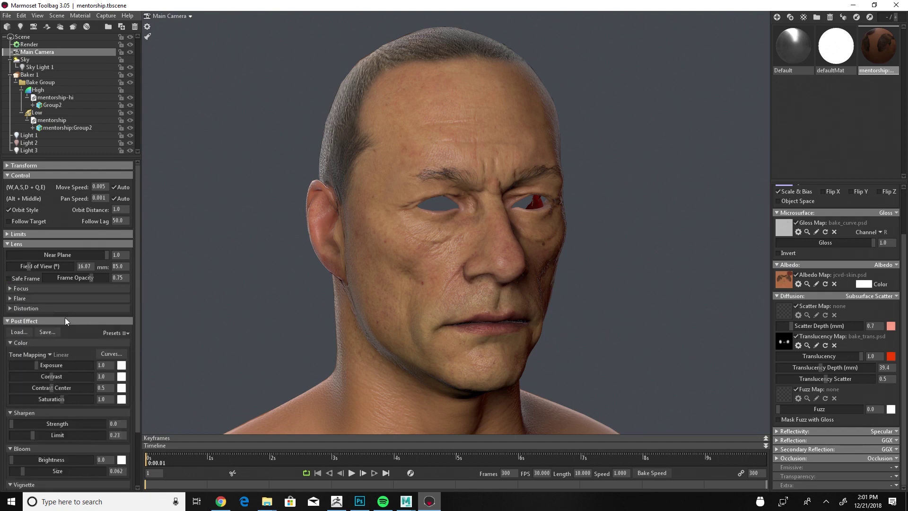
pyautogui.click(51, 356)
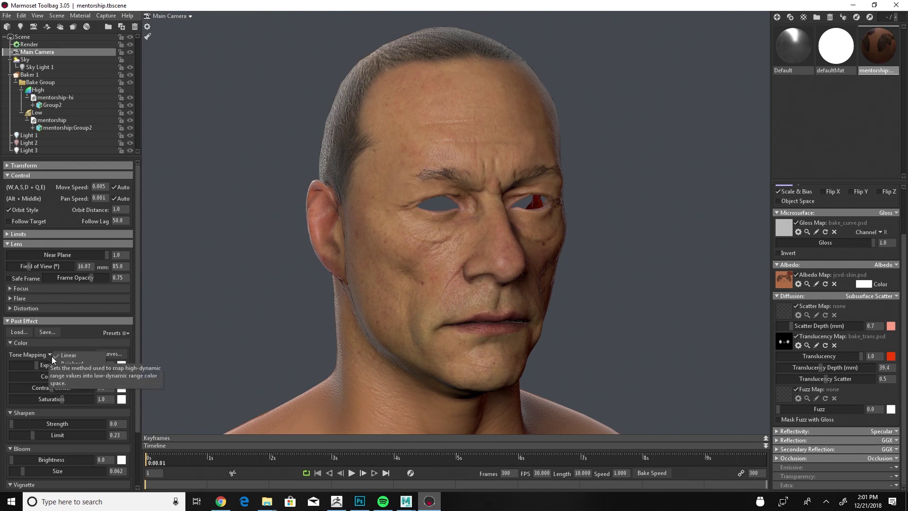
pyautogui.click(67, 364)
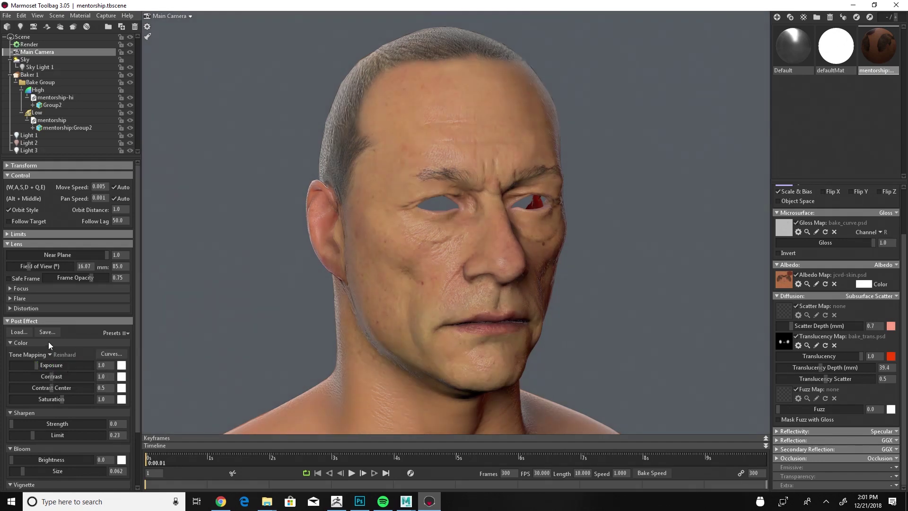
pyautogui.click(49, 354)
pyautogui.click(60, 370)
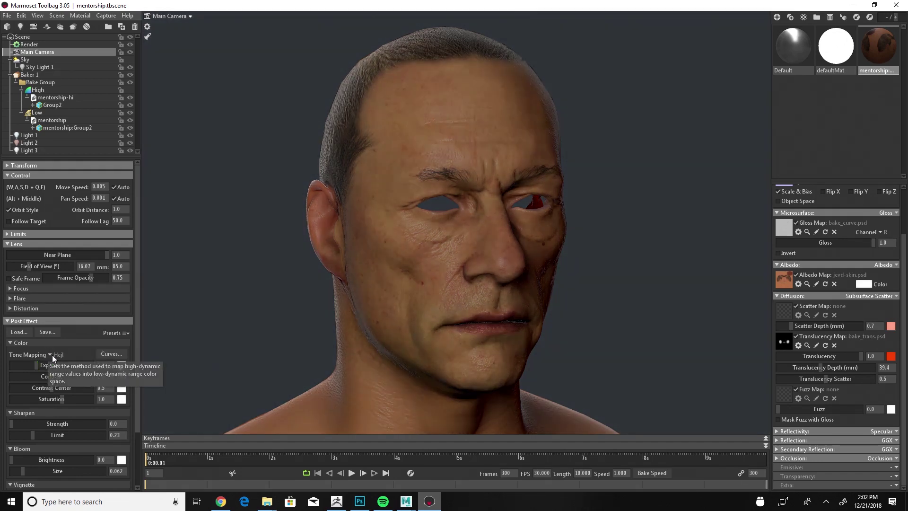
pyautogui.click(52, 354)
pyautogui.click(69, 380)
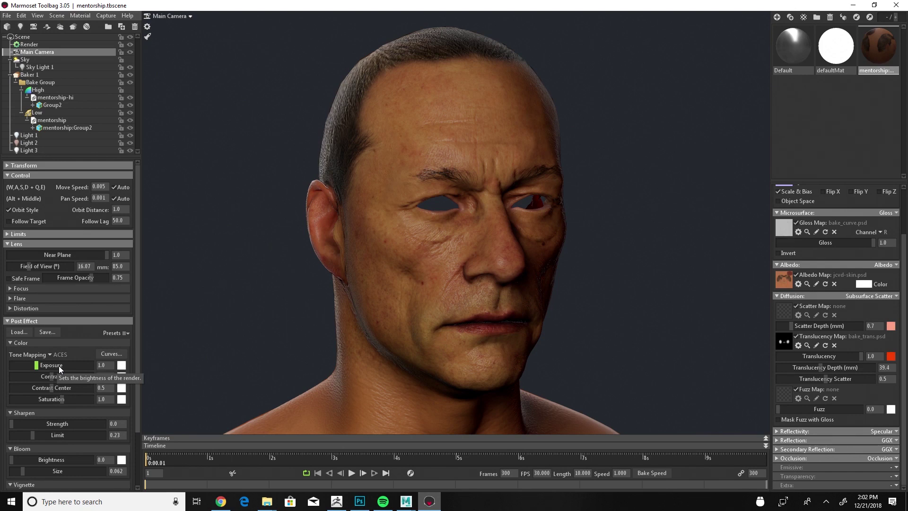
pyautogui.click(50, 354)
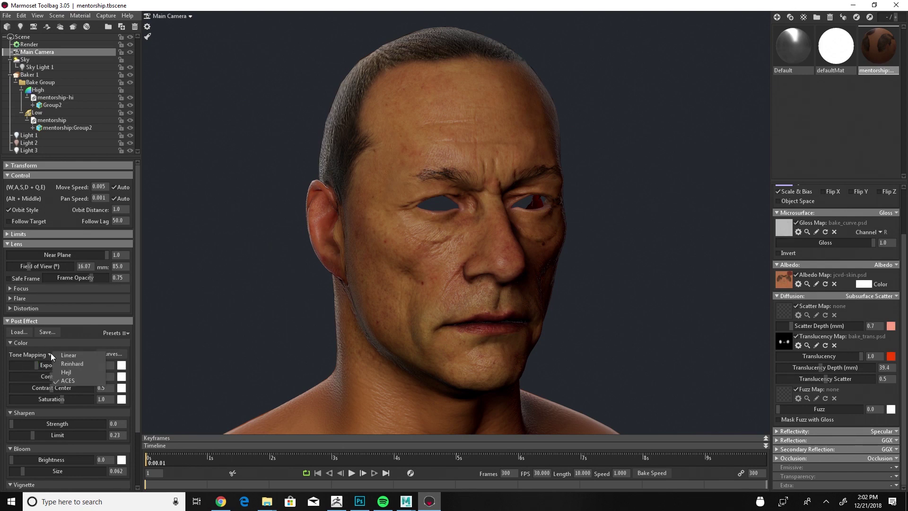
pyautogui.click(66, 372)
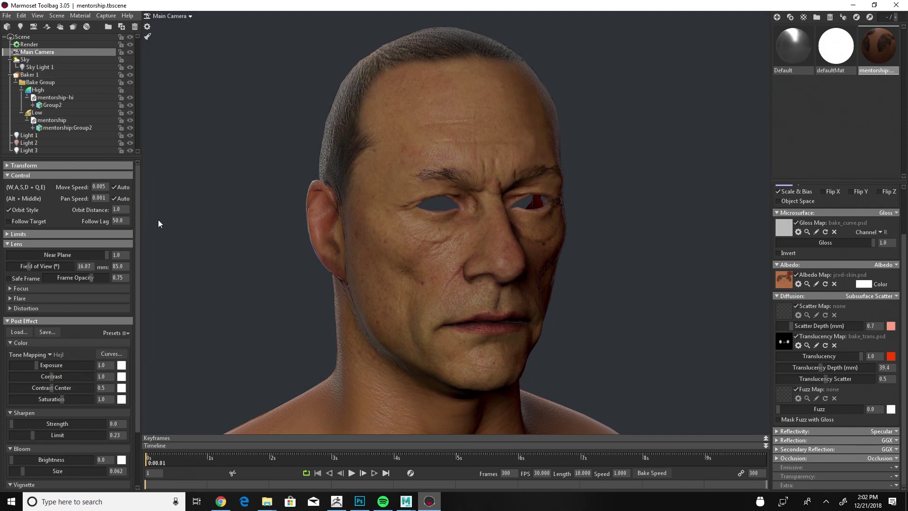
# Step: Raise the brightness of Light 1 to 6.095 and of Light 2 to 0.636
pyautogui.click(46, 135)
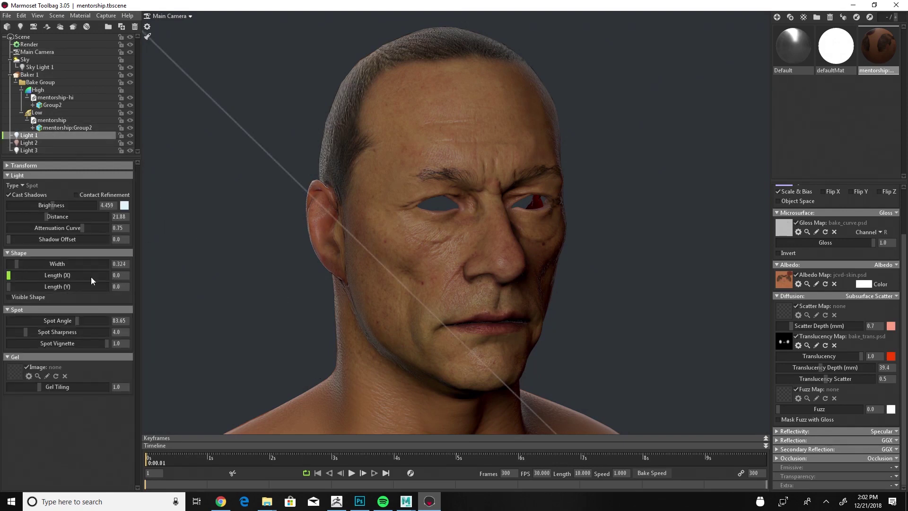
pyautogui.moveTo(47, 206); pyautogui.dragTo(53, 205)
pyautogui.click(55, 142)
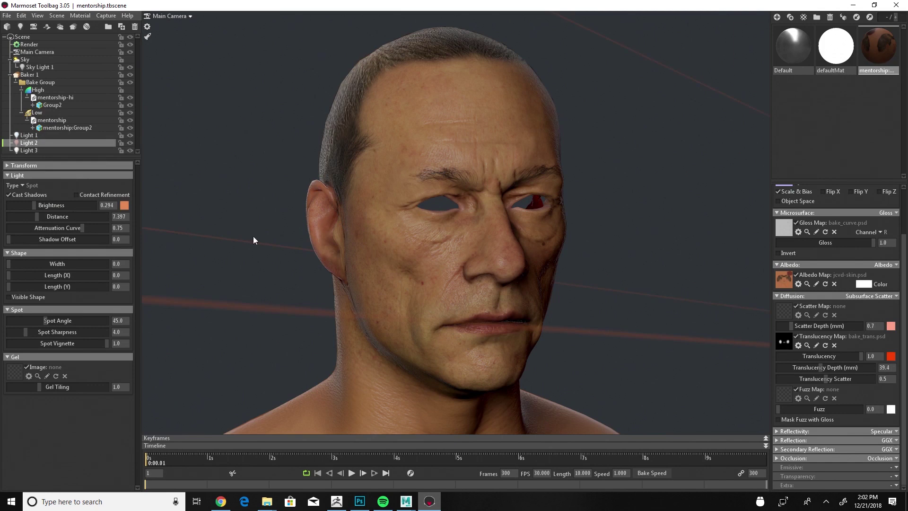
pyautogui.moveTo(651, 291); pyautogui.dragTo(344, 275)
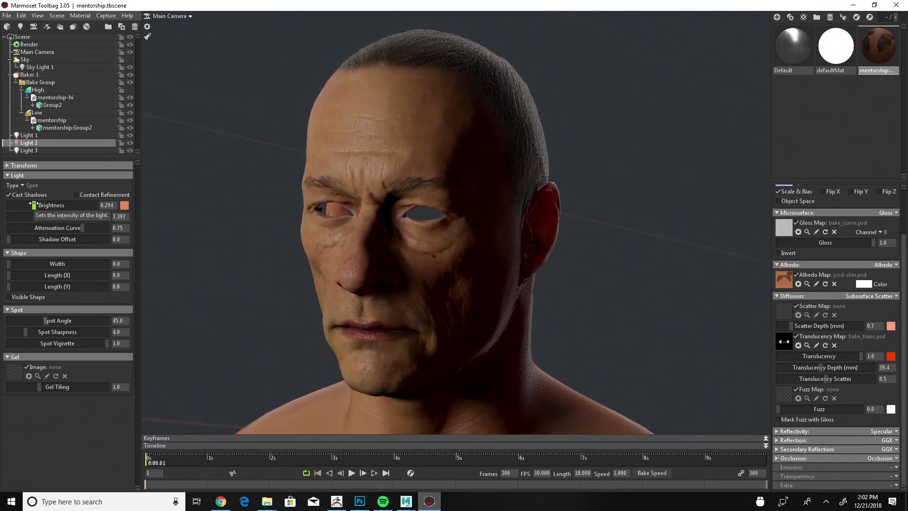
pyautogui.moveTo(34, 202); pyautogui.dragTo(38, 202)
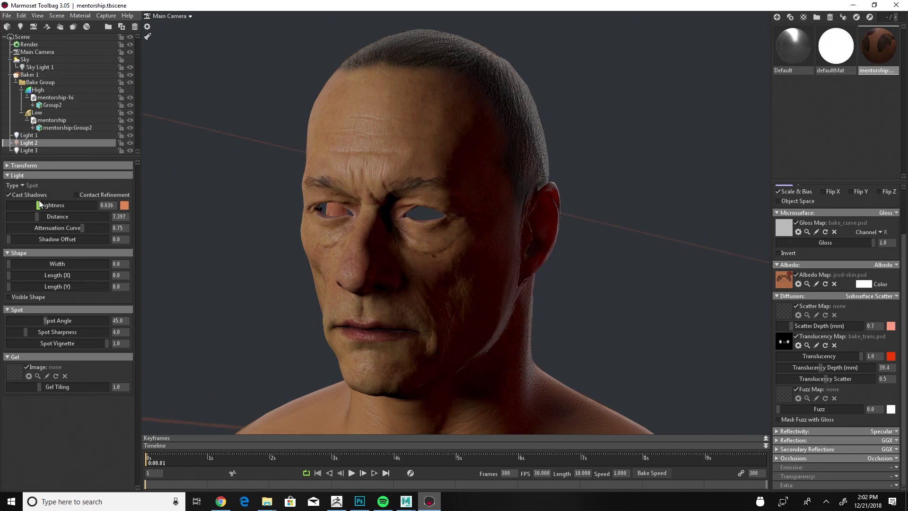
# Step: Enable contact refinement on Light 3 and set its brightness to 2.235, checking the face from both sides
pyautogui.click(42, 150)
pyautogui.moveTo(265, 269); pyautogui.dragTo(288, 273)
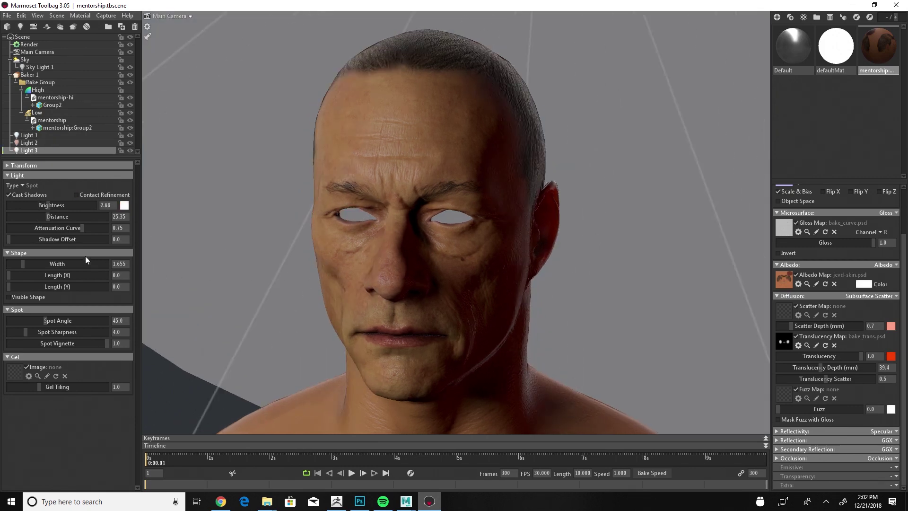
pyautogui.moveTo(48, 208); pyautogui.dragTo(44, 207)
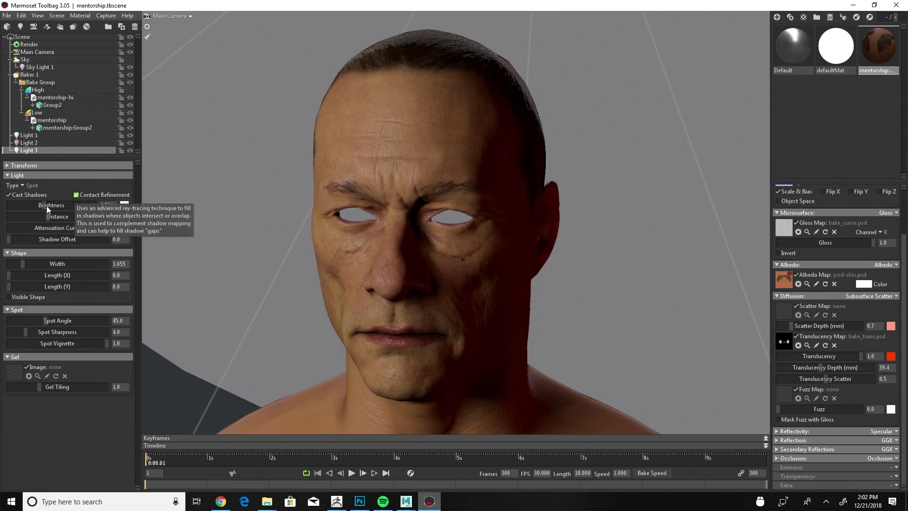
pyautogui.hotkey('ctrl', 'z')
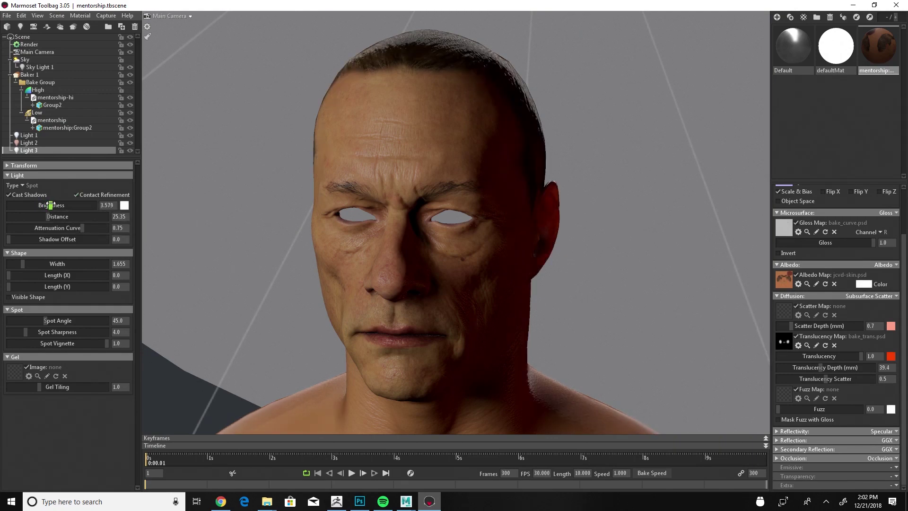
pyautogui.moveTo(49, 205); pyautogui.dragTo(46, 205)
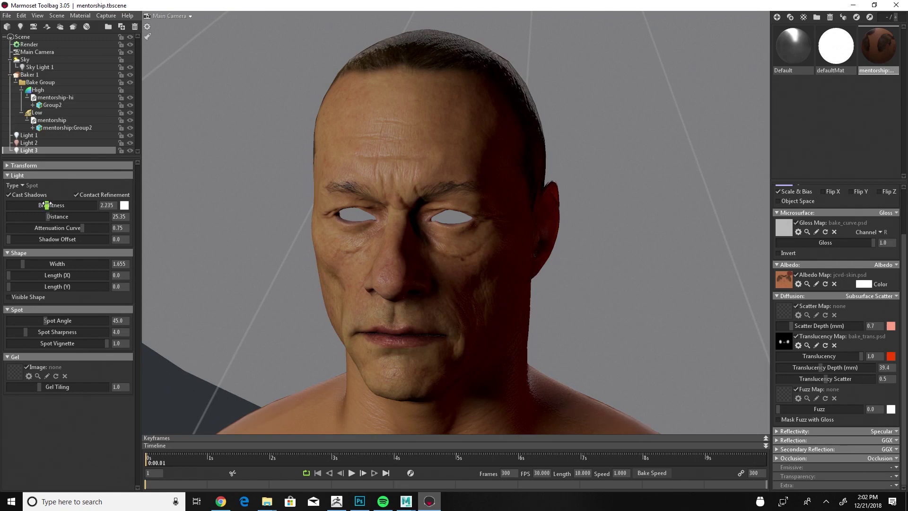
pyautogui.moveTo(271, 249); pyautogui.dragTo(333, 242)
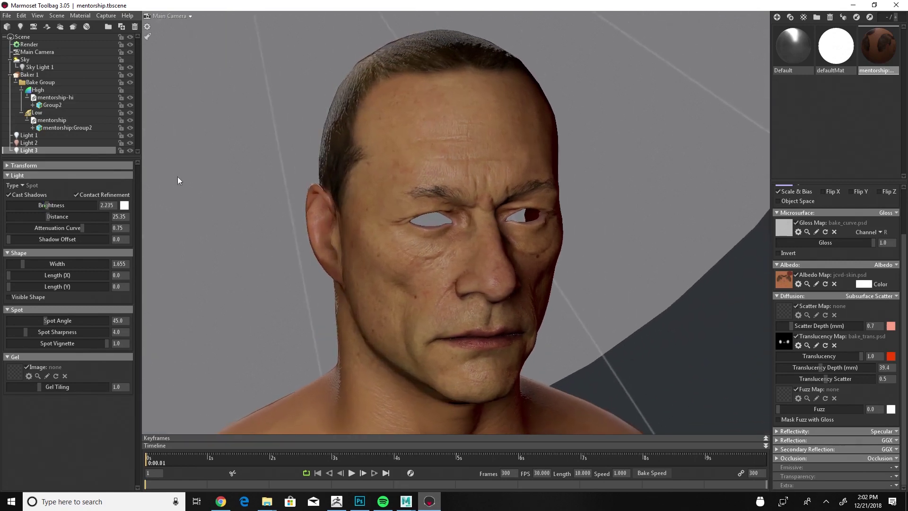
# Step: Try contact refinement on Light 2 and enable it on Light 1
pyautogui.click(38, 144)
pyautogui.moveTo(216, 248); pyautogui.dragTo(201, 259)
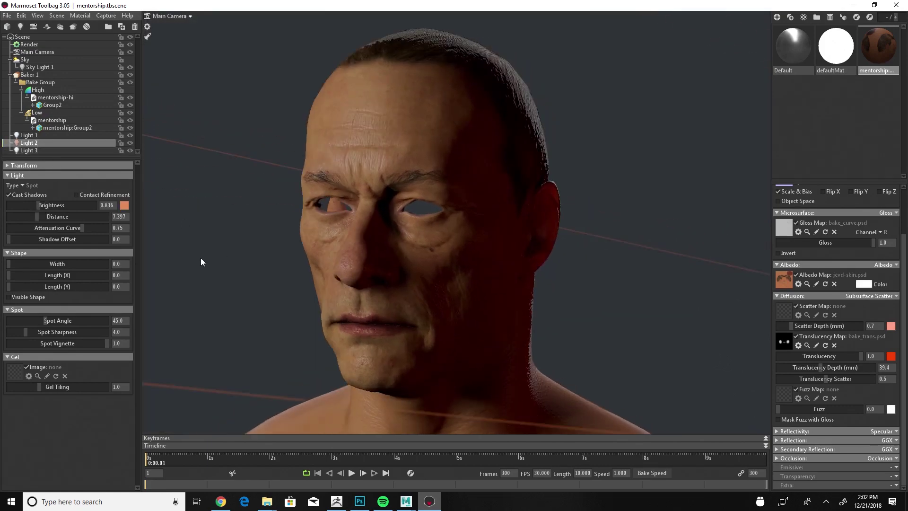
pyautogui.click(76, 195)
pyautogui.click(29, 135)
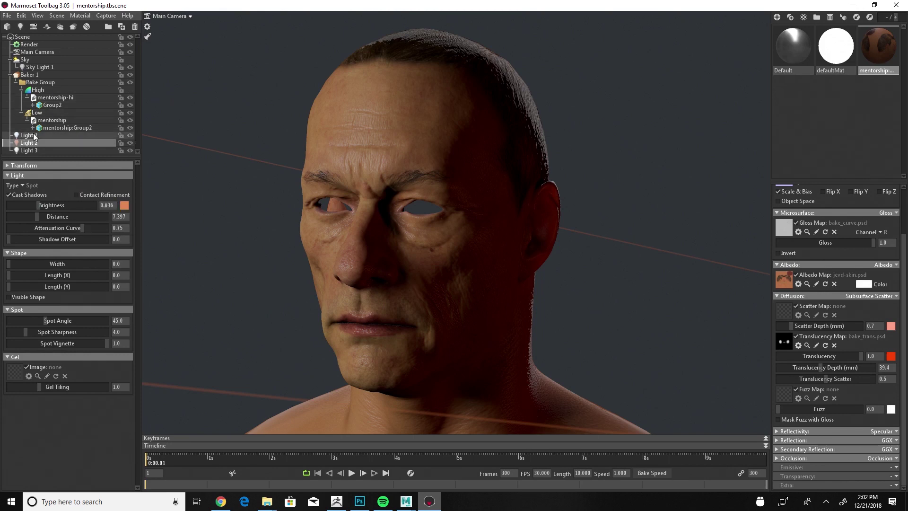
pyautogui.click(76, 193)
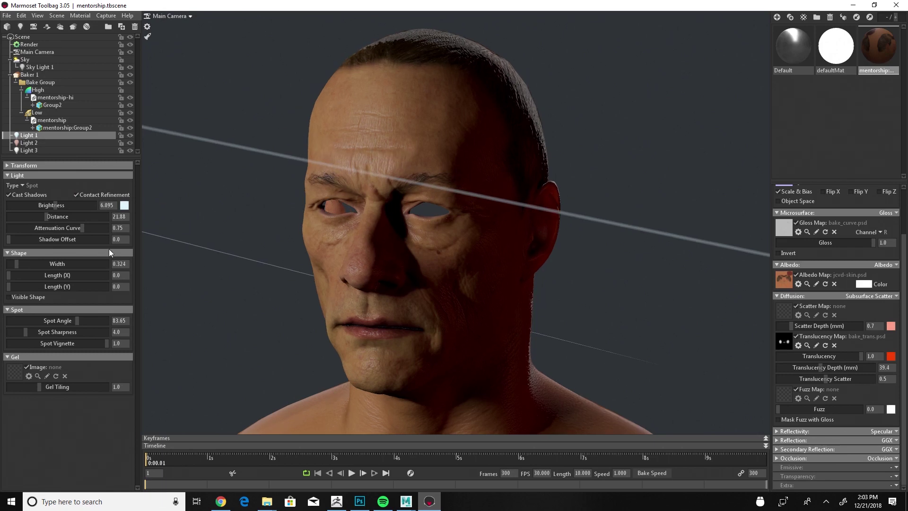
# Step: Try a shape width of 0.976 on Light 1, restore it to 0.324, and inspect the head's other side
pyautogui.moveTo(18, 264)
pyautogui.mouseDown()
pyautogui.moveTo(10, 264)
pyautogui.moveTo(18, 263)
pyautogui.mouseUp()
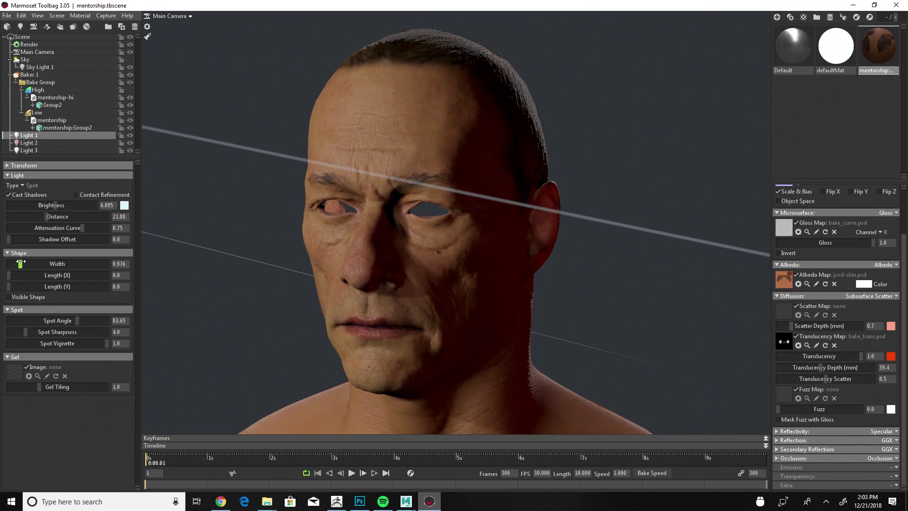
pyautogui.moveTo(17, 264); pyautogui.dragTo(16, 264)
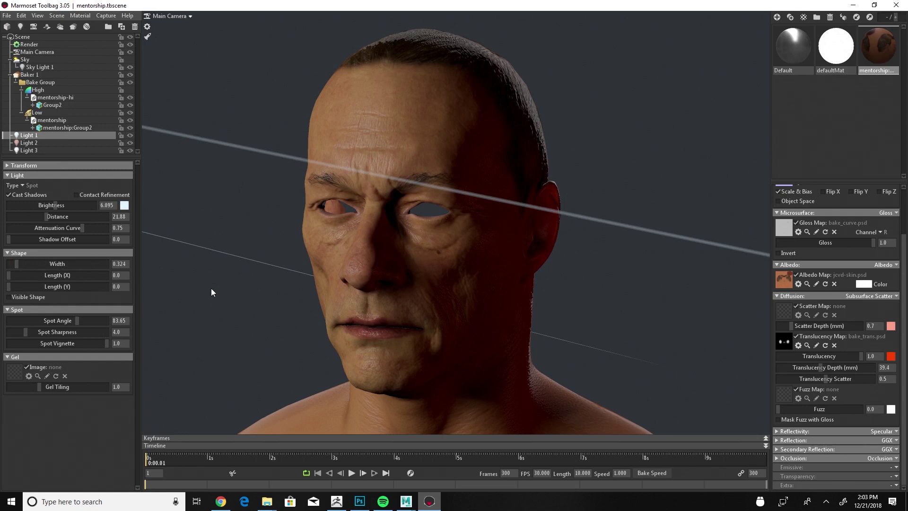
pyautogui.keyDown('alt'); pyautogui.moveTo(211, 288); pyautogui.dragTo(233, 342); pyautogui.keyUp('alt')
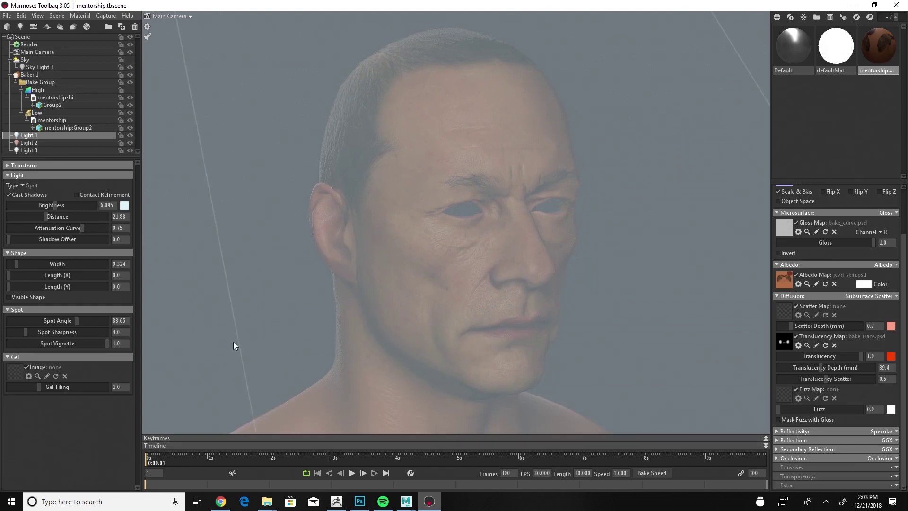
pyautogui.click(56, 142)
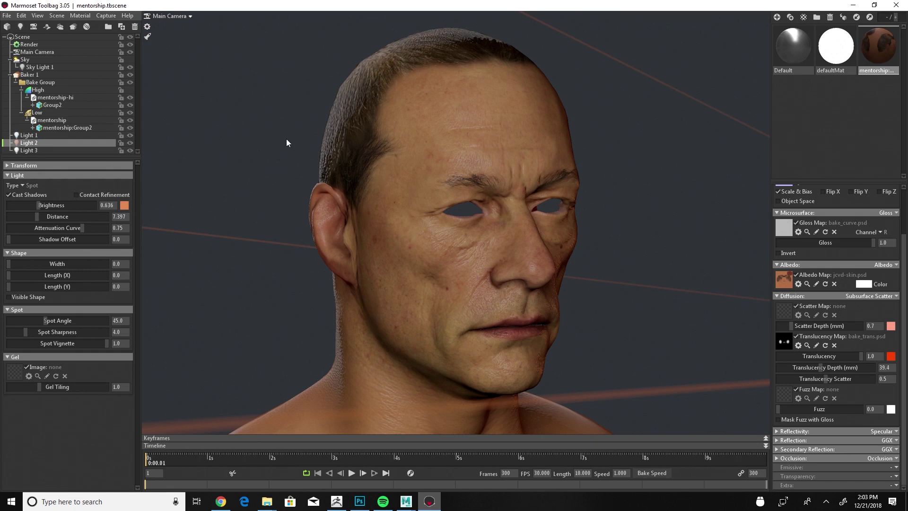
# Step: Give the main camera bloom with brightness 0.23 and size 0.058, and add sharpening
pyautogui.click(48, 52)
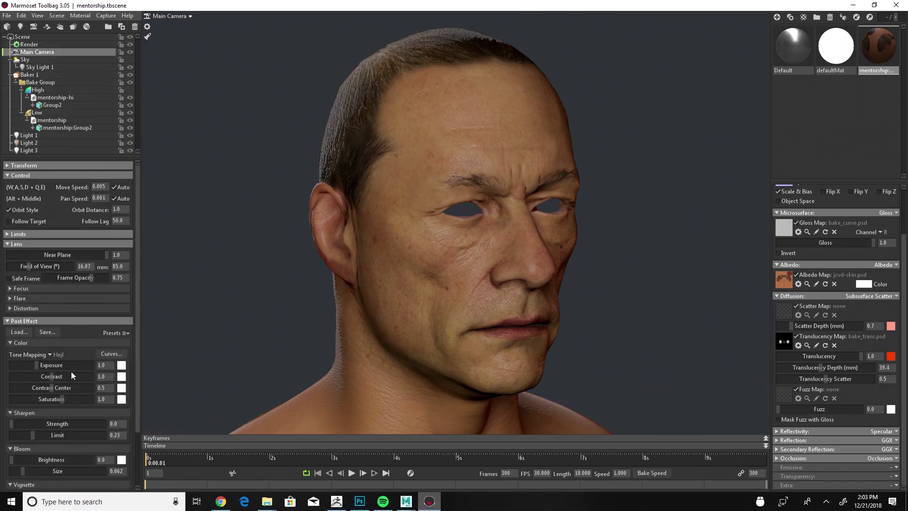
pyautogui.scroll(-3, 136, 332)
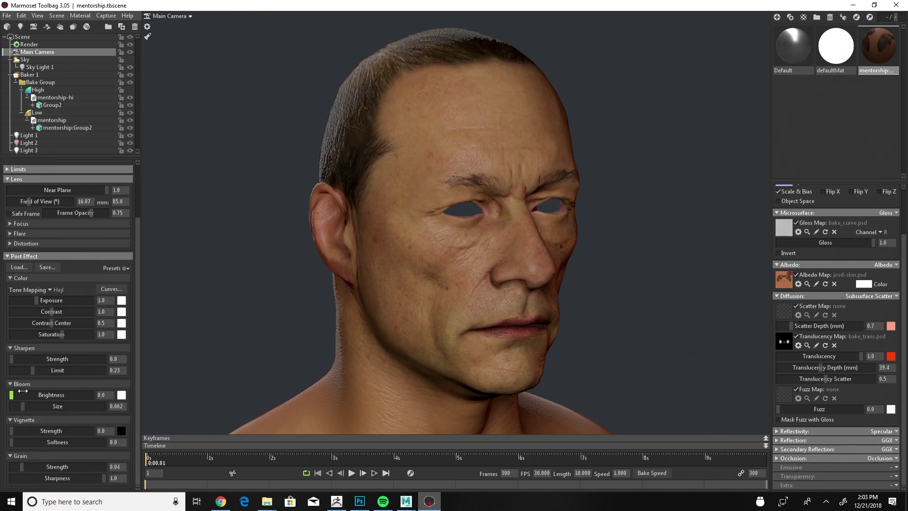
pyautogui.moveTo(49, 386)
pyautogui.mouseDown()
pyautogui.moveTo(88, 385)
pyautogui.moveTo(51, 384)
pyautogui.mouseUp()
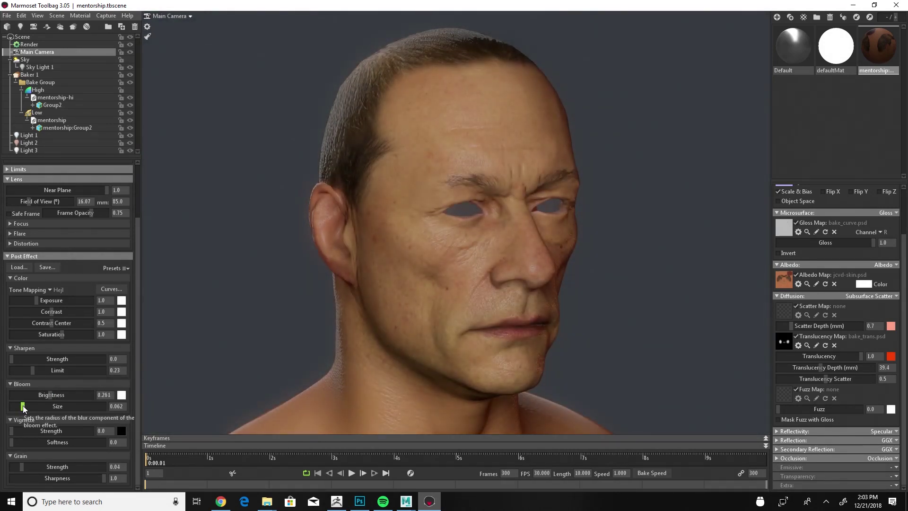
pyautogui.moveTo(22, 405); pyautogui.dragTo(50, 393)
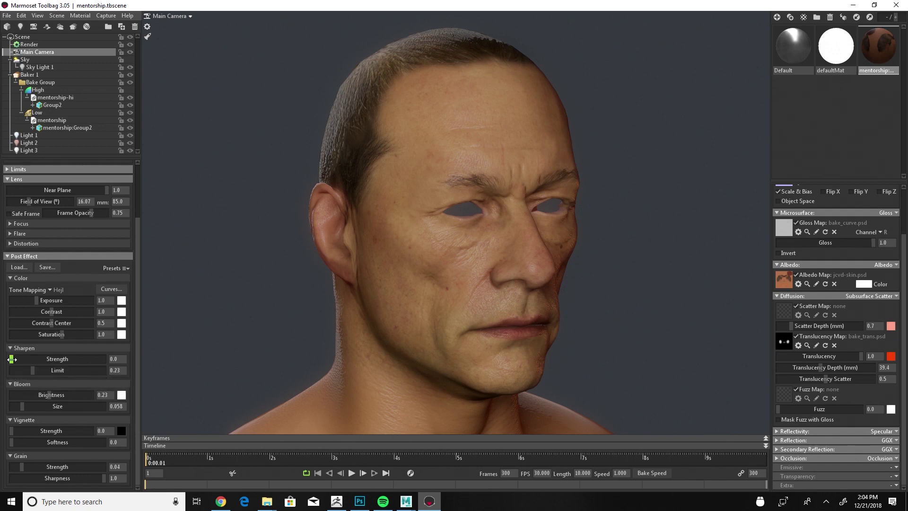
pyautogui.moveTo(11, 360); pyautogui.dragTo(63, 370)
pyautogui.click(11, 256)
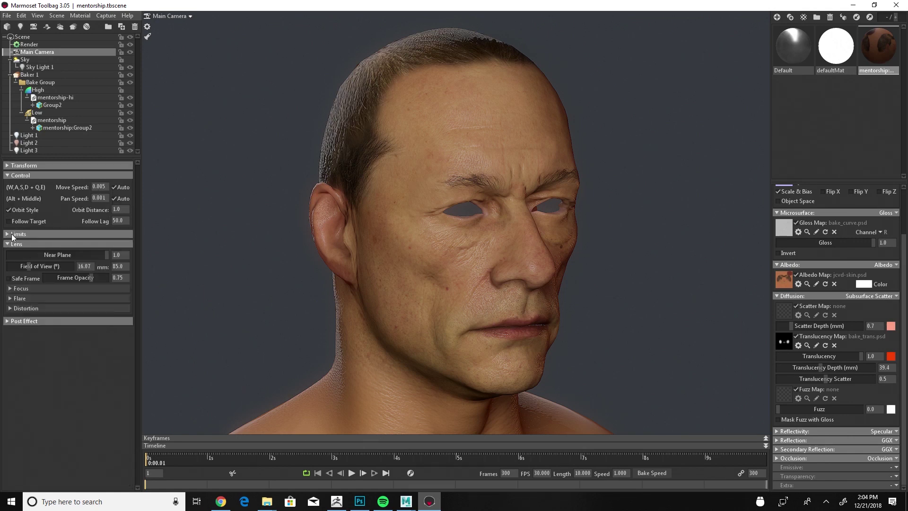
# Step: Show the main camera's focus settings, try a far focus distance, and set the focus point on the face
pyautogui.click(13, 289)
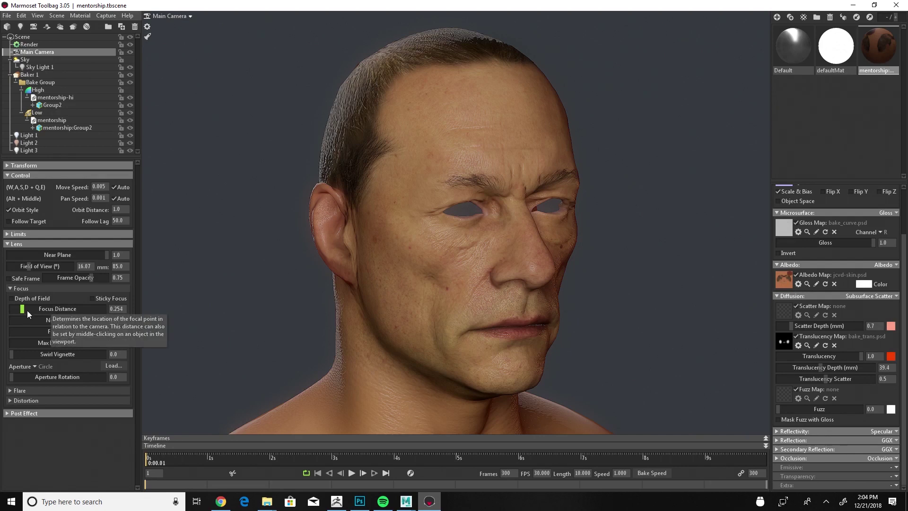
pyautogui.moveTo(24, 310); pyautogui.dragTo(96, 310)
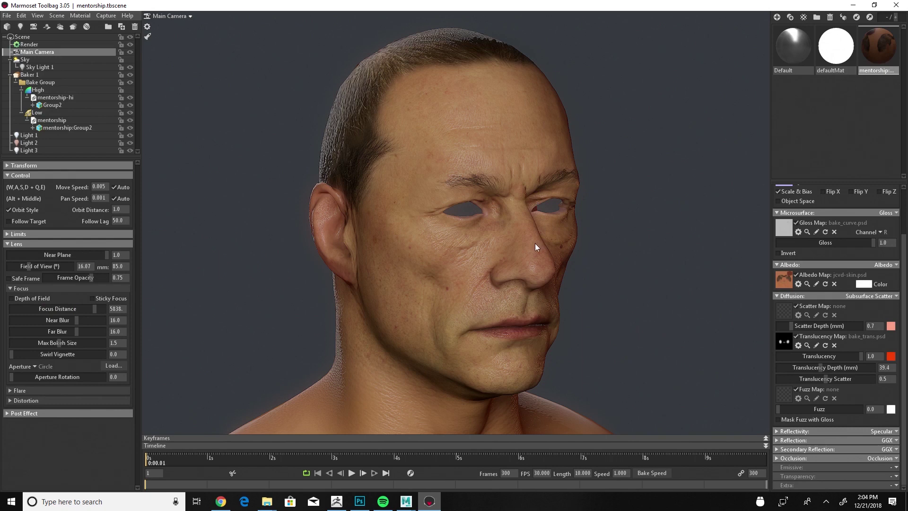
pyautogui.keyDown('ctrl'); pyautogui.click(503, 207); pyautogui.keyUp('ctrl')
pyautogui.moveTo(316, 323)
pyautogui.mouseDown()
pyautogui.moveTo(285, 336)
pyautogui.moveTo(302, 334)
pyautogui.mouseUp()
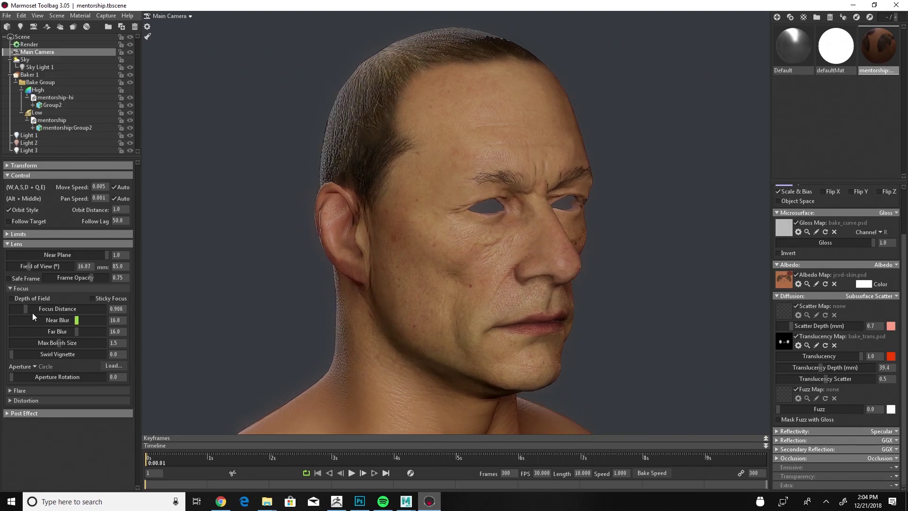
# Step: Try near and far blur at 32 and a max bokeh size of 4.0, and return near blur to 16
pyautogui.moveTo(76, 322)
pyautogui.mouseDown()
pyautogui.moveTo(102, 322)
pyautogui.moveTo(11, 322)
pyautogui.moveTo(102, 331)
pyautogui.moveTo(62, 328)
pyautogui.mouseUp()
pyautogui.moveTo(69, 320); pyautogui.dragTo(113, 333)
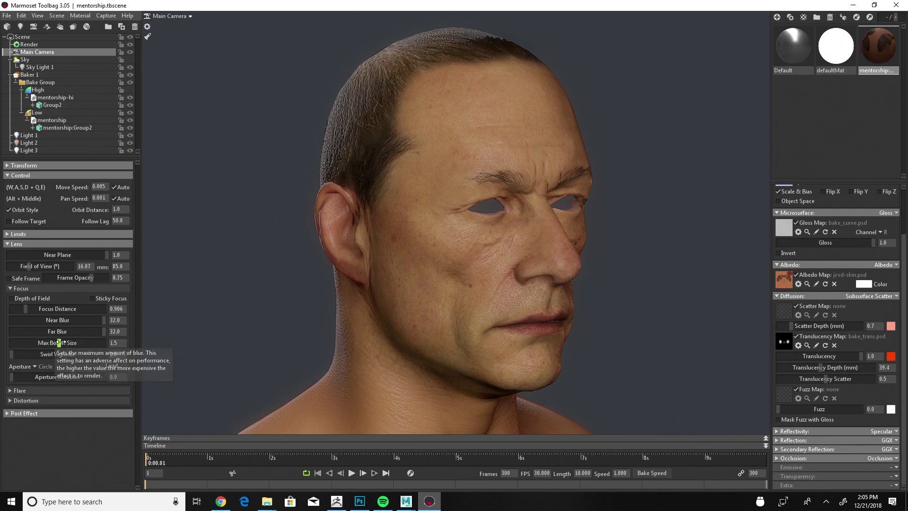
pyautogui.moveTo(59, 342); pyautogui.dragTo(152, 337)
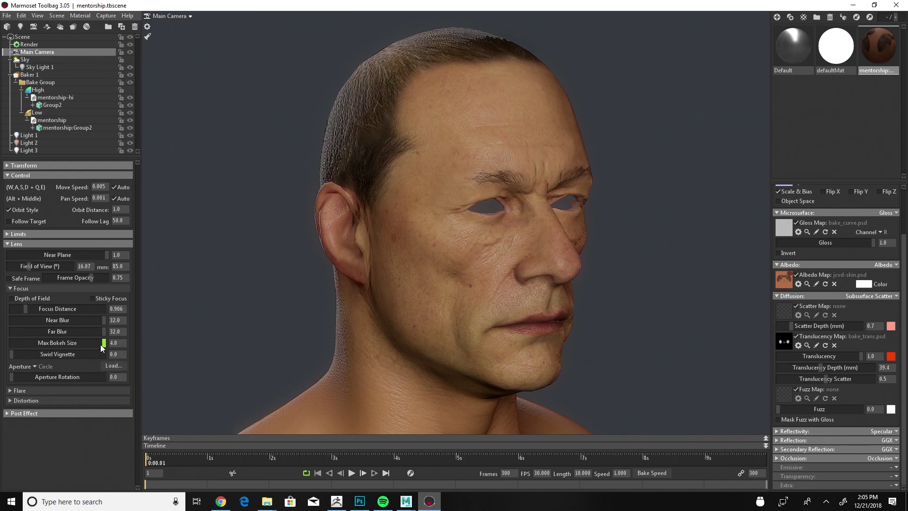
pyautogui.moveTo(103, 342); pyautogui.dragTo(60, 342)
pyautogui.click(115, 320)
pyautogui.write('16')
# Step: Enable depth of field with near and far blur at 32.0 and max bokeh size at 4.0
pyautogui.click(11, 298)
pyautogui.moveTo(76, 320); pyautogui.dragTo(117, 328)
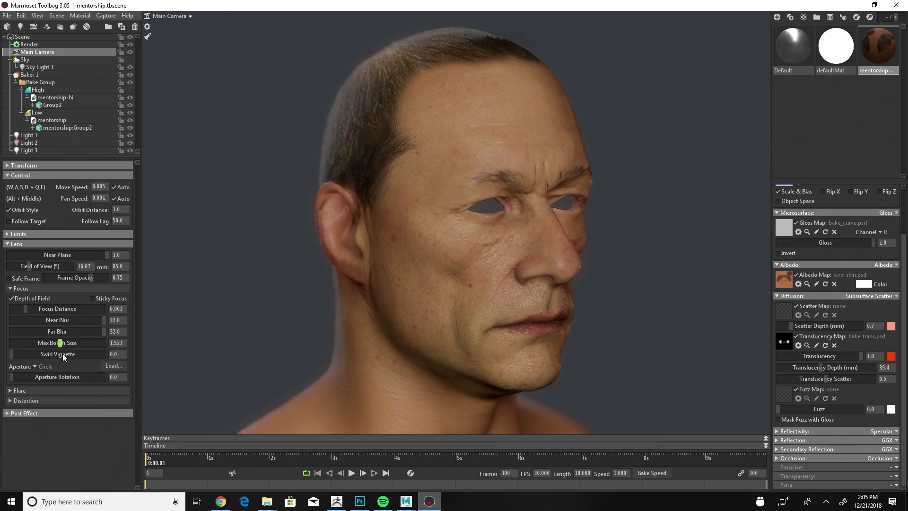
pyautogui.moveTo(59, 342); pyautogui.dragTo(138, 345)
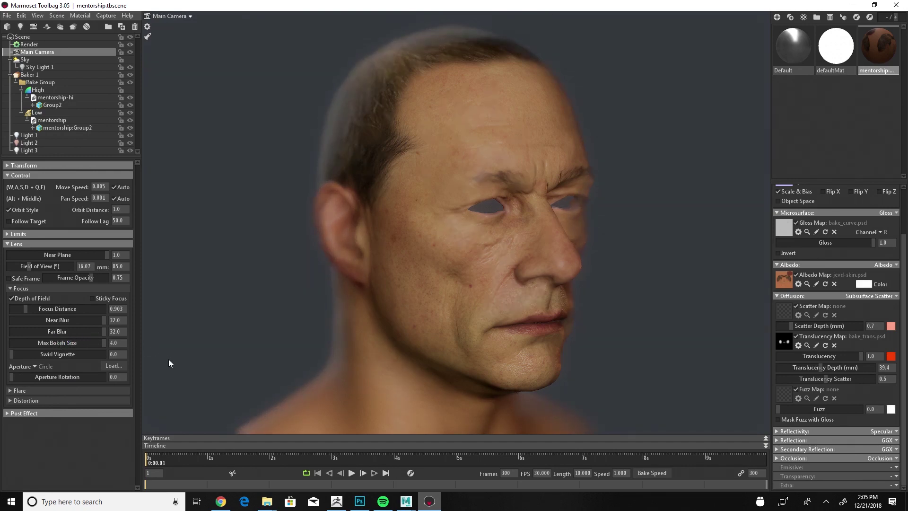
# Step: Try focus points on the nose, mouth, far eye and ear, and set the focus just below the near eye
pyautogui.middleClick(566, 262)
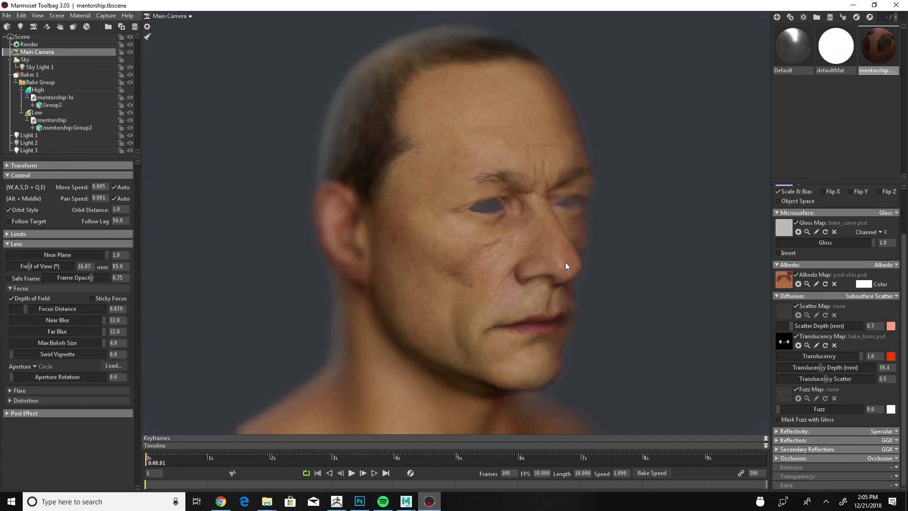
pyautogui.middleClick(533, 314)
pyautogui.middleClick(556, 197)
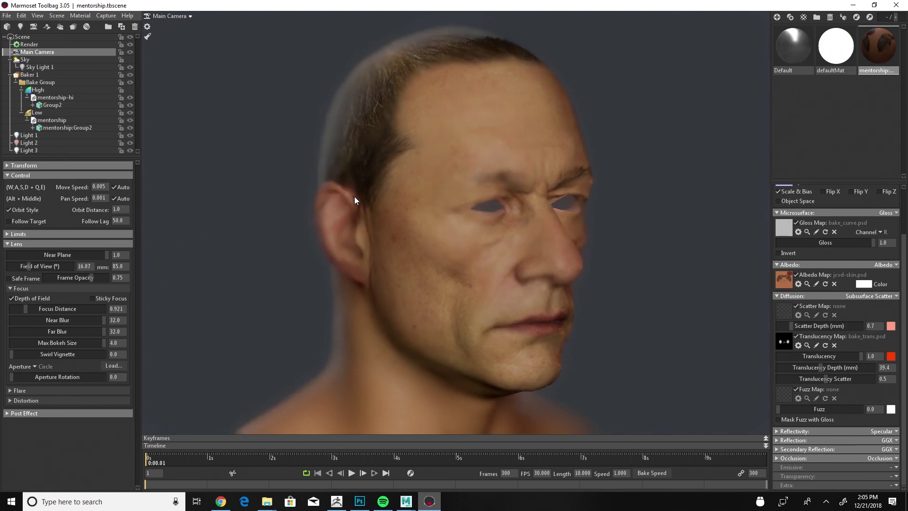
pyautogui.middleClick(333, 198)
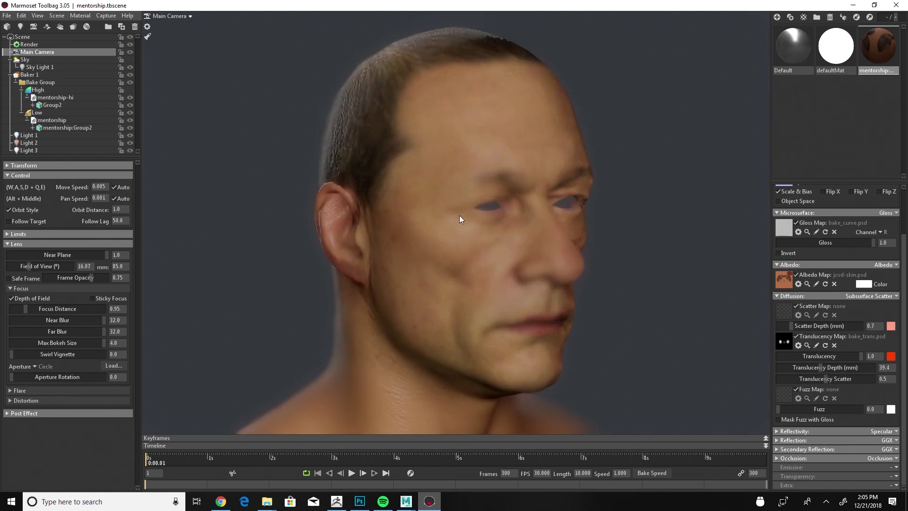
pyautogui.middleClick(491, 219)
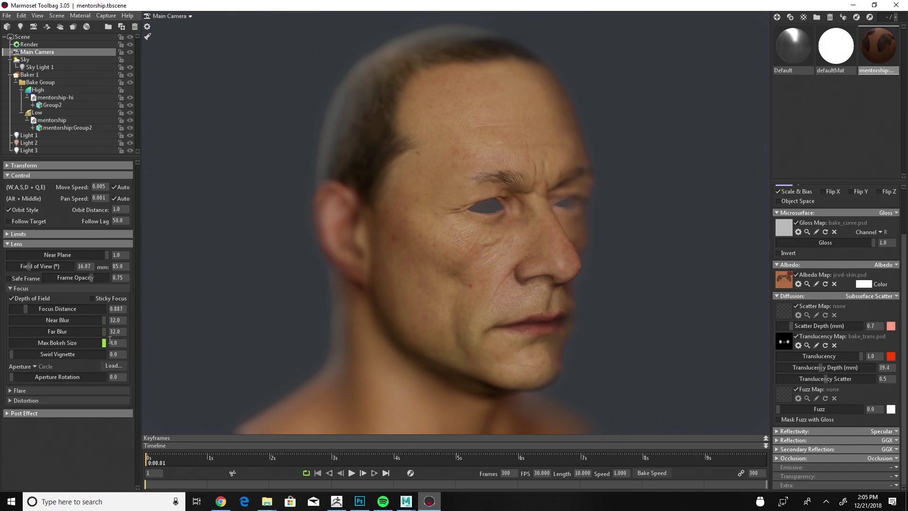
# Step: Reduce max bokeh size to 1.371, far blur to 13.64 and near blur, and compare the render without depth of field
pyautogui.moveTo(104, 341); pyautogui.dragTo(58, 350)
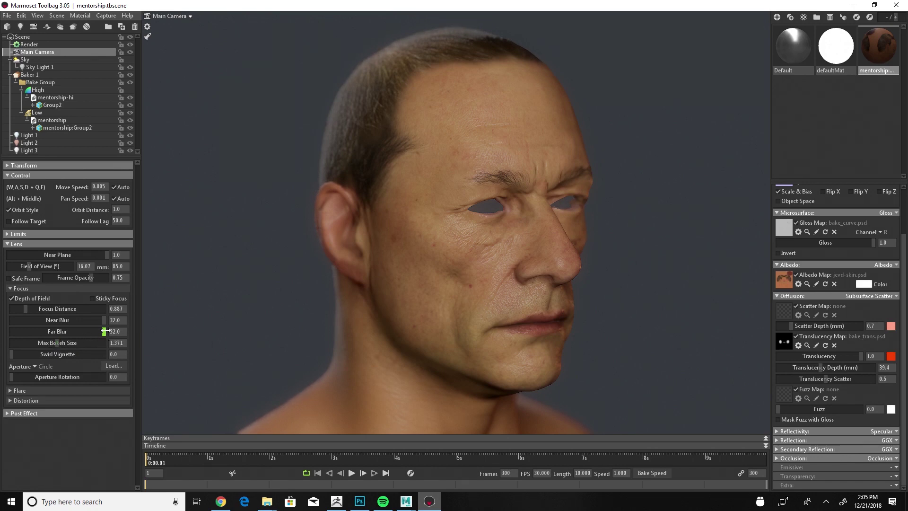
pyautogui.moveTo(104, 331); pyautogui.dragTo(74, 348)
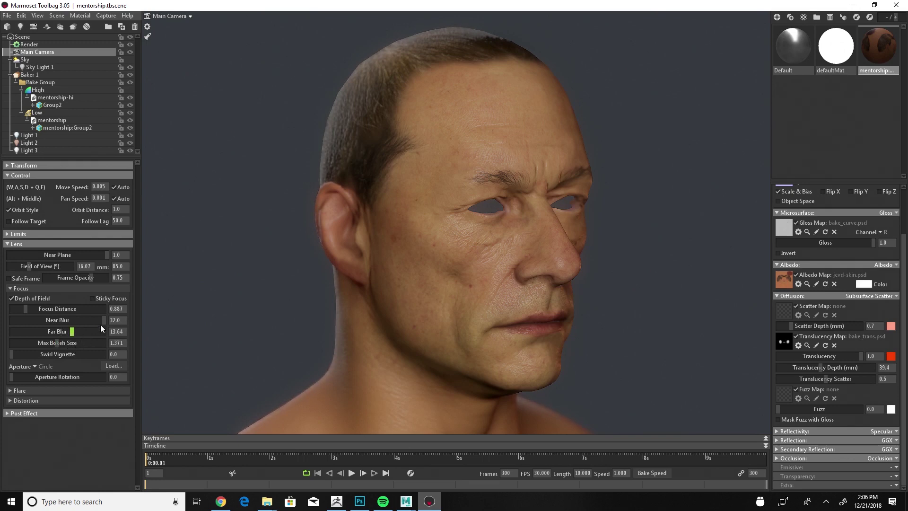
pyautogui.moveTo(104, 320); pyautogui.dragTo(2, 334)
pyautogui.click(11, 299)
pyautogui.click(11, 299)
pyautogui.click(8, 245)
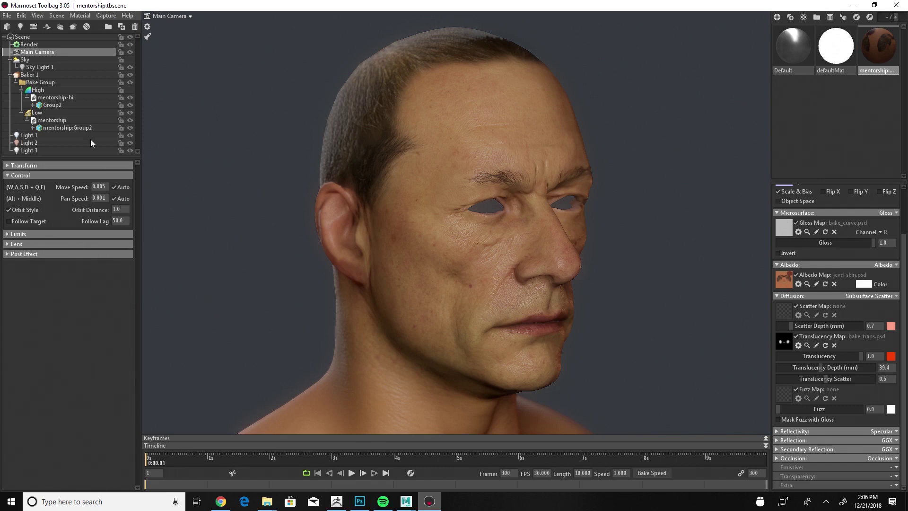
# Step: Turn the head slightly more toward the front and try local reflections in the render settings
pyautogui.click(30, 44)
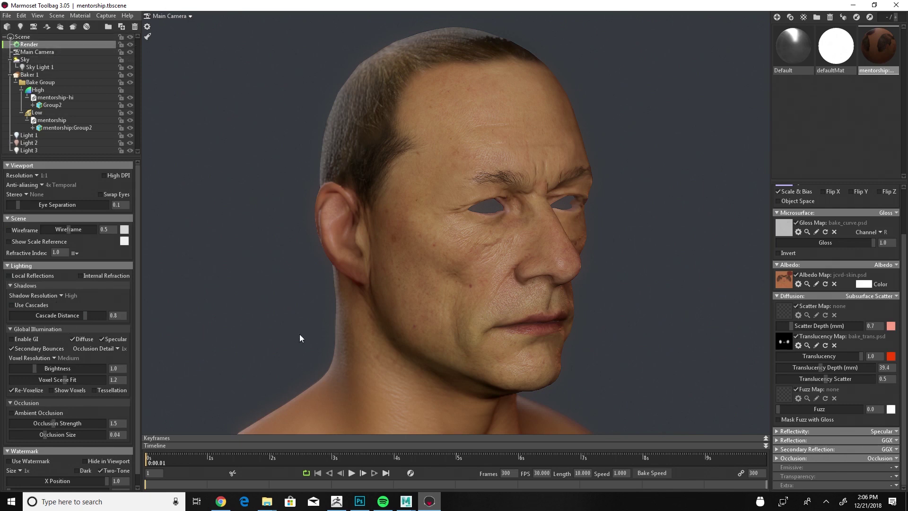
pyautogui.moveTo(299, 334); pyautogui.dragTo(268, 333)
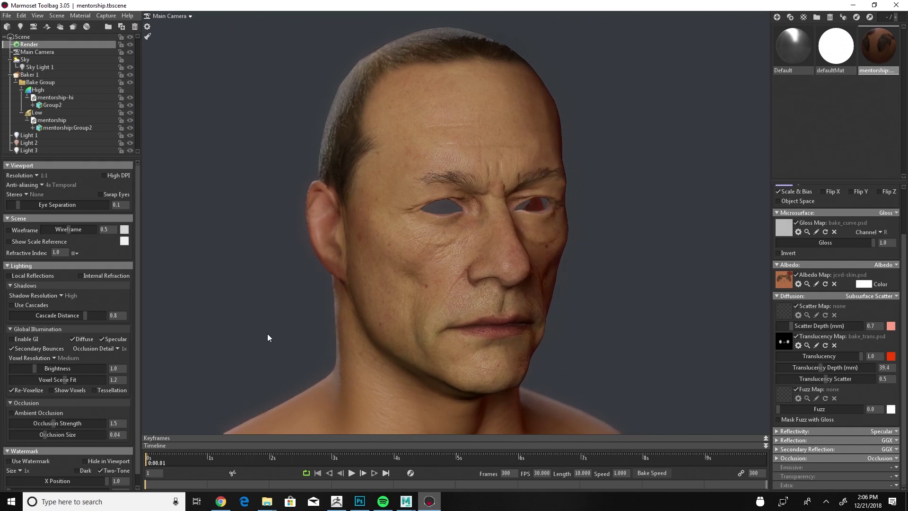
pyautogui.click(8, 276)
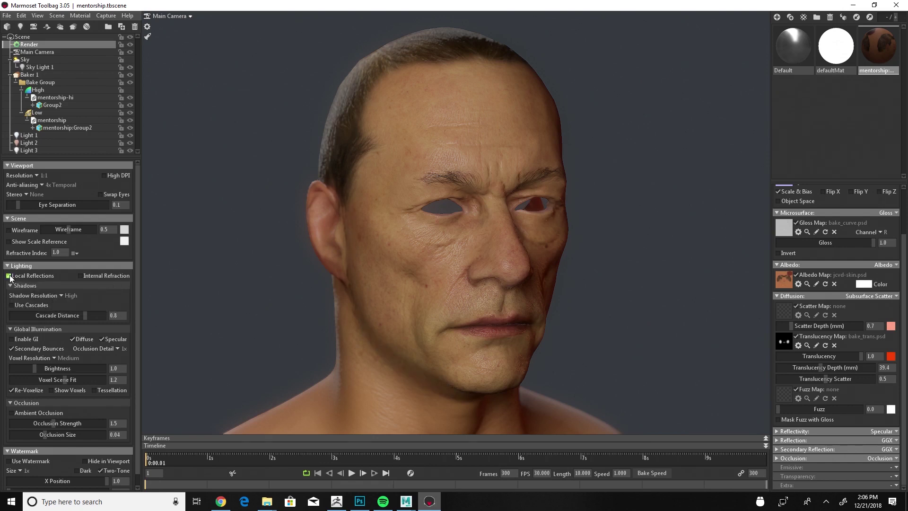
pyautogui.click(8, 276)
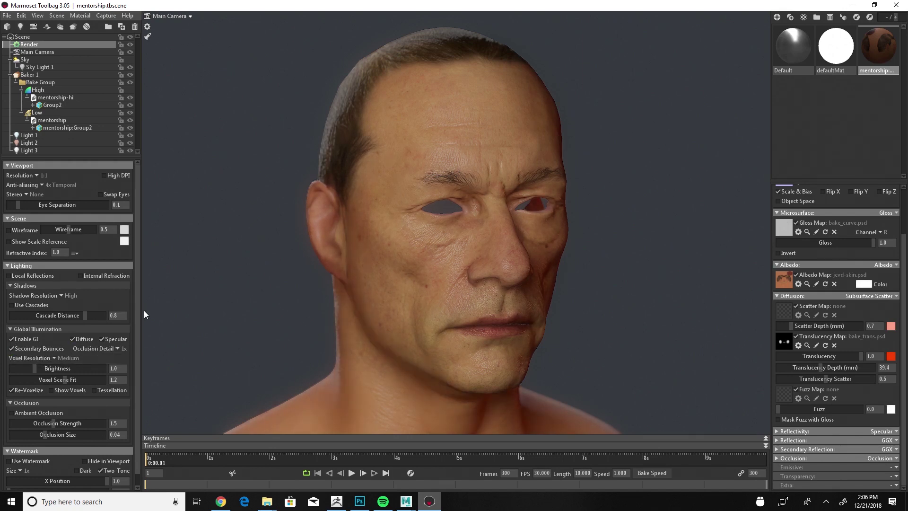
# Step: Enable global illumination with diffuse and specular on, and lower its brightness to about 0.3
pyautogui.scroll(-1, 135, 315)
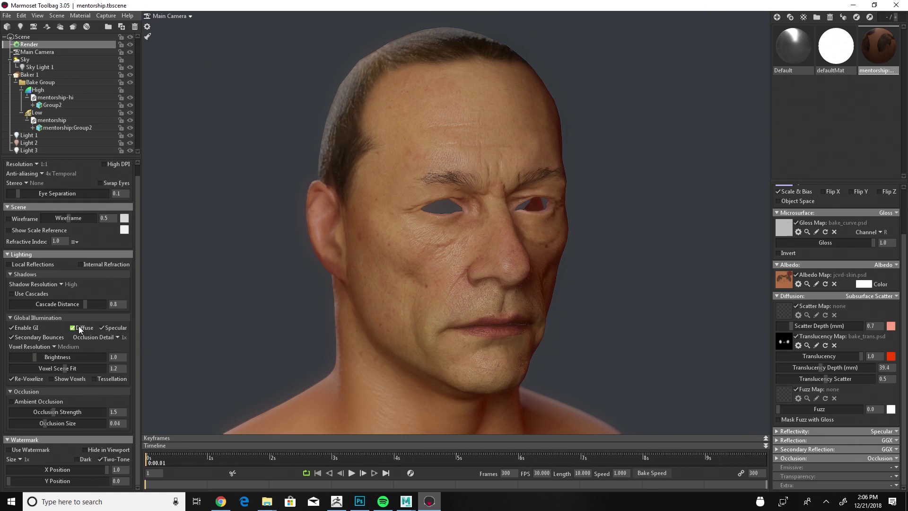
pyautogui.click(101, 328)
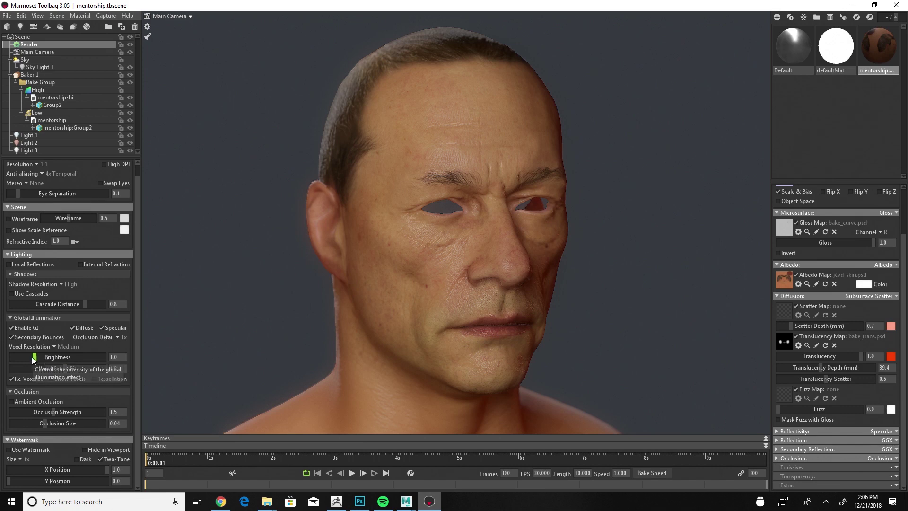
pyautogui.moveTo(46, 357); pyautogui.dragTo(26, 348)
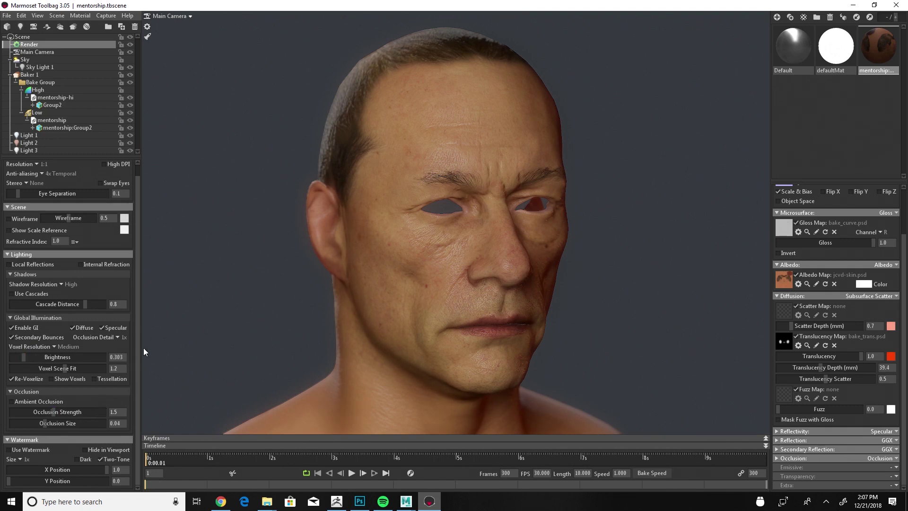
# Step: Try ambient occlusion with a slightly larger occlusion size, and collapse the occlusion settings
pyautogui.click(11, 402)
pyautogui.moveTo(44, 422)
pyautogui.mouseDown()
pyautogui.moveTo(168, 409)
pyautogui.moveTo(52, 418)
pyautogui.moveTo(86, 412)
pyautogui.moveTo(60, 412)
pyautogui.moveTo(52, 424)
pyautogui.mouseUp()
pyautogui.click(15, 391)
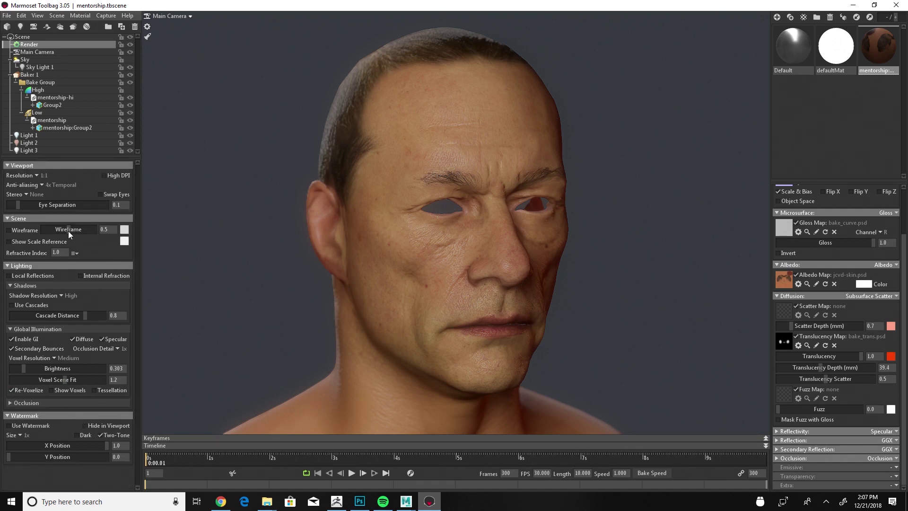
# Step: Set the viewport to 2:1 (Double) resolution with High DPI, and capture and open an image of the head
pyautogui.click(105, 176)
pyautogui.click(37, 175)
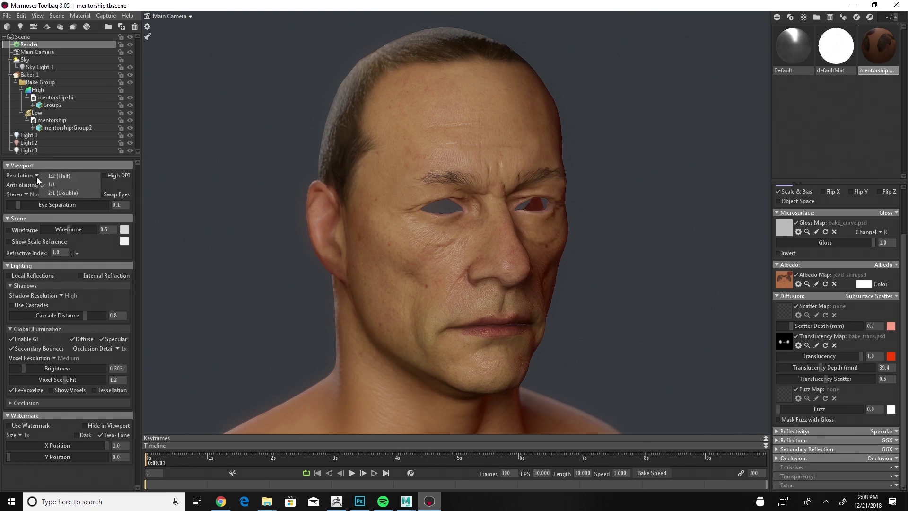
pyautogui.click(57, 194)
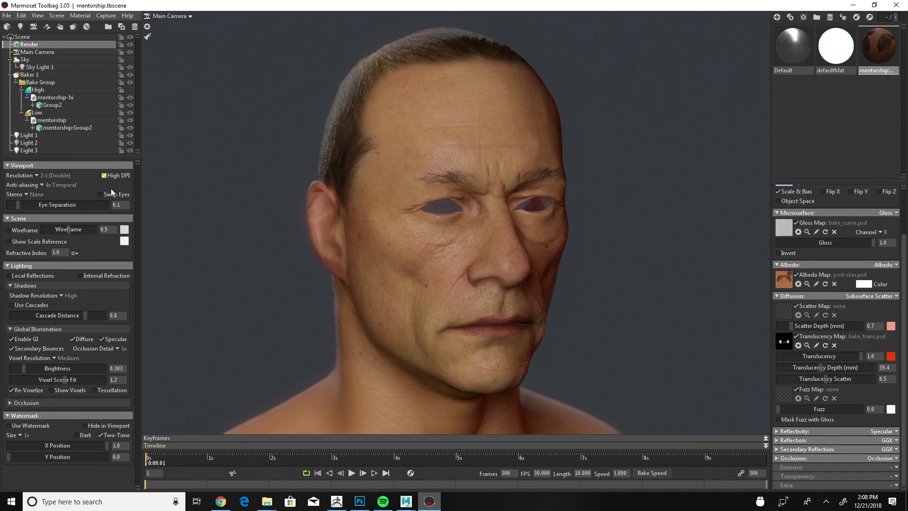
pyautogui.click(111, 17)
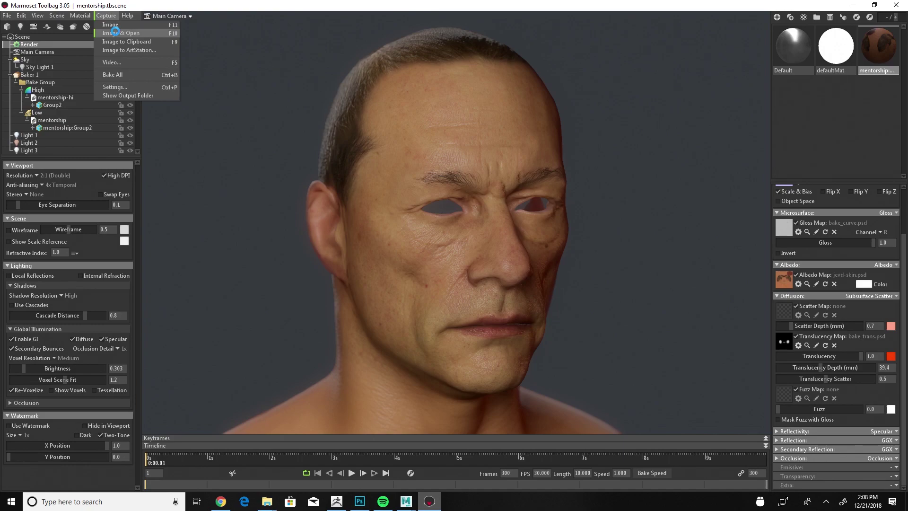
pyautogui.click(115, 31)
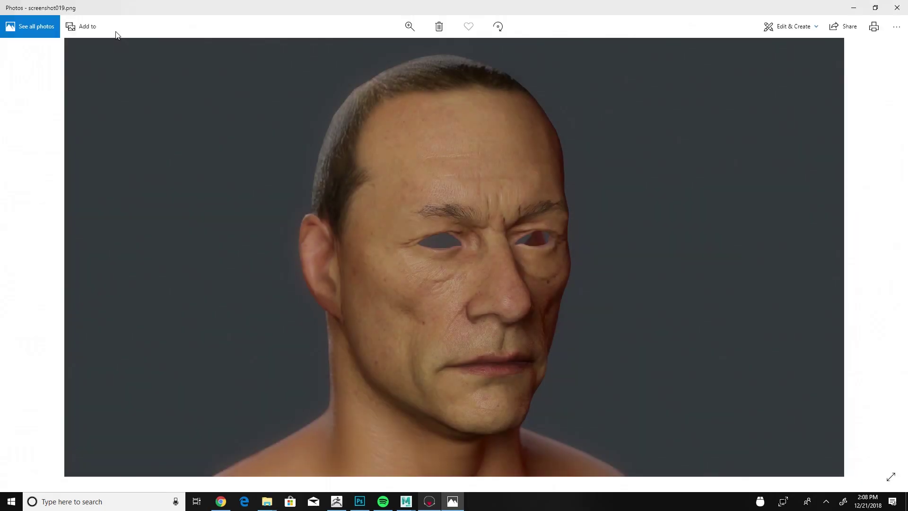